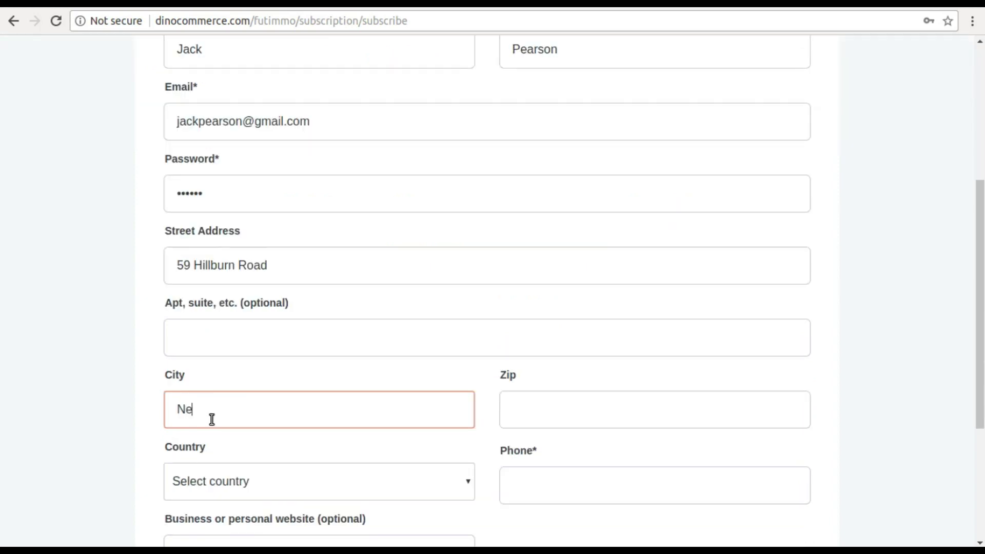
- Complete the sign-up with zip 1212, United States, New York and a phone number, then submit
key(Tab)
text(1212)
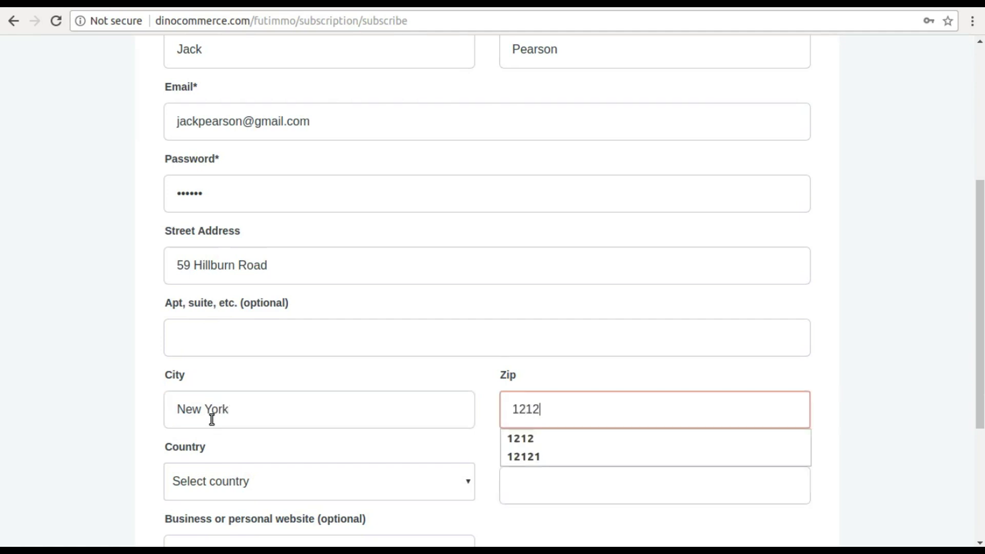
key(Tab)
key(u)
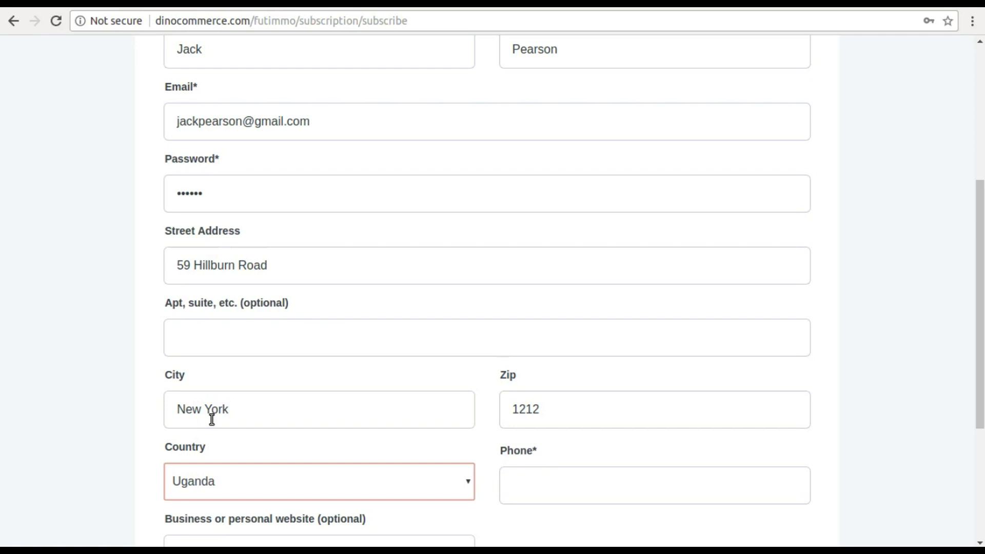
click(324, 473)
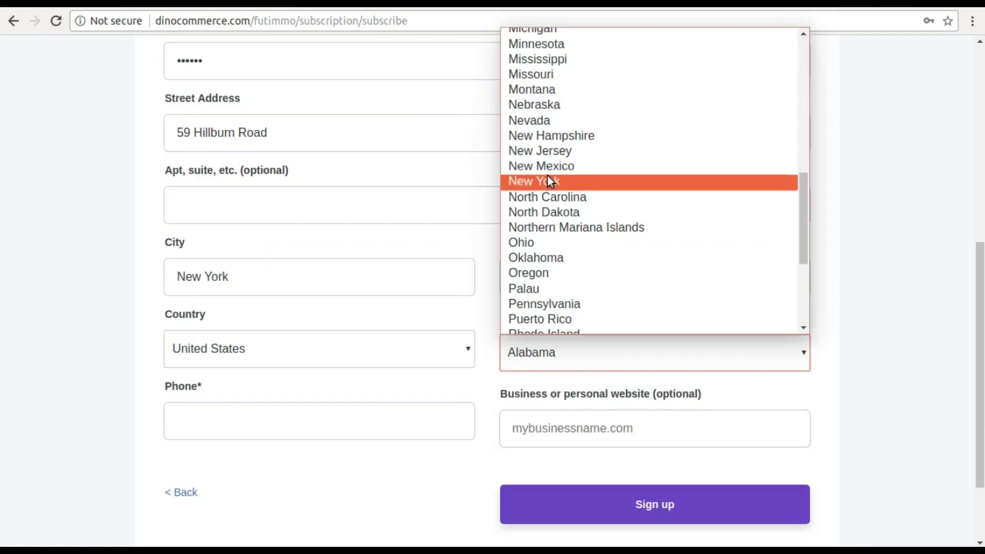
click(549, 182)
click(202, 418)
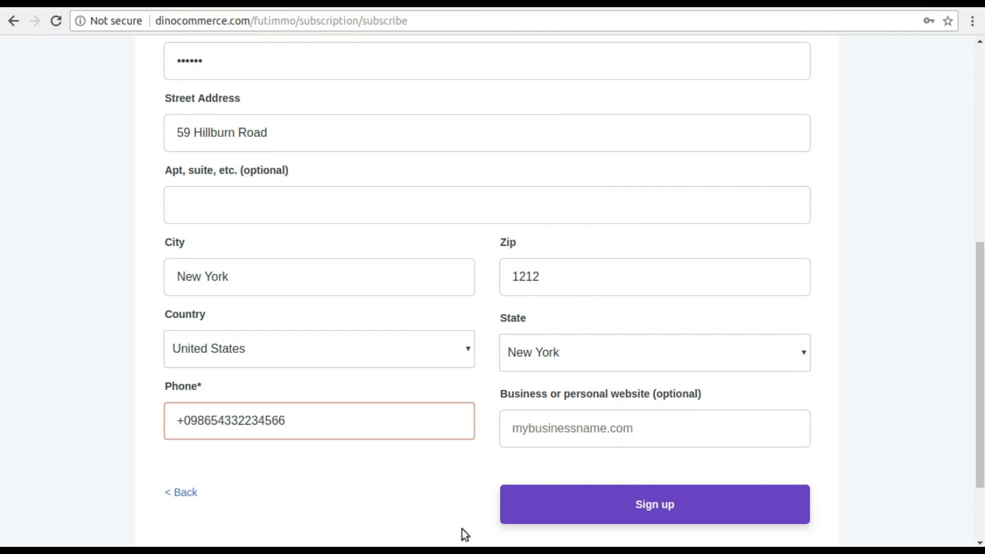
click(600, 521)
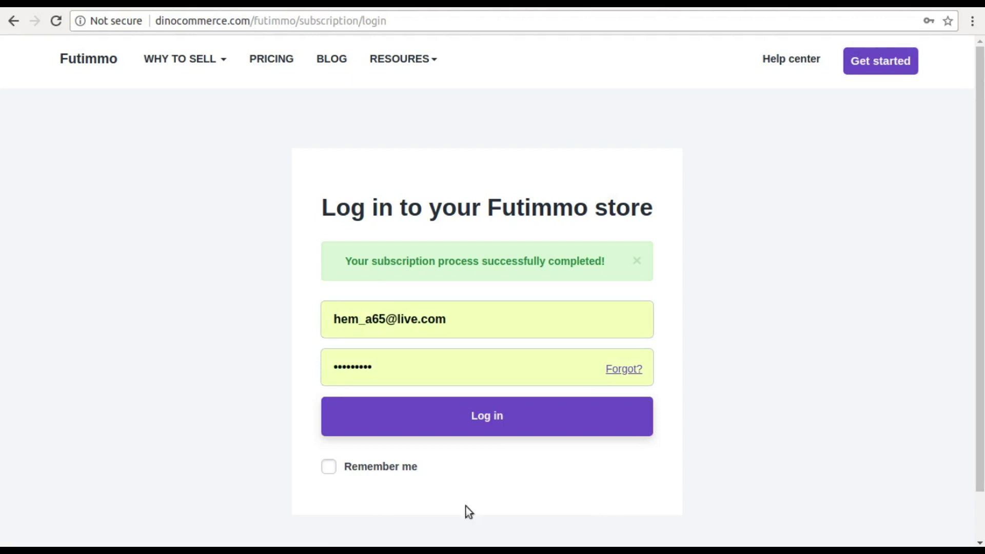
- Log in with the newly subscribed account's e-mail address and password
drag(481, 325, 329, 320)
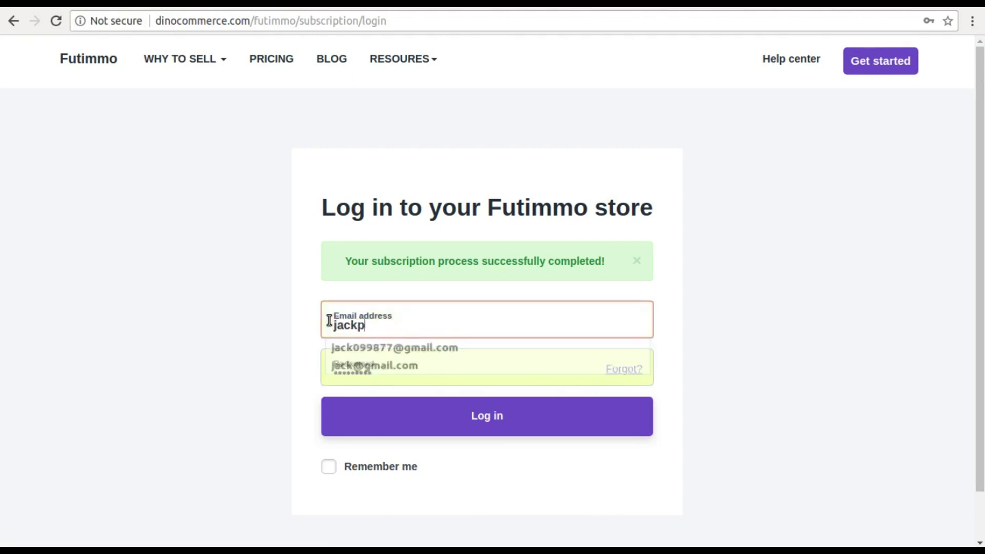
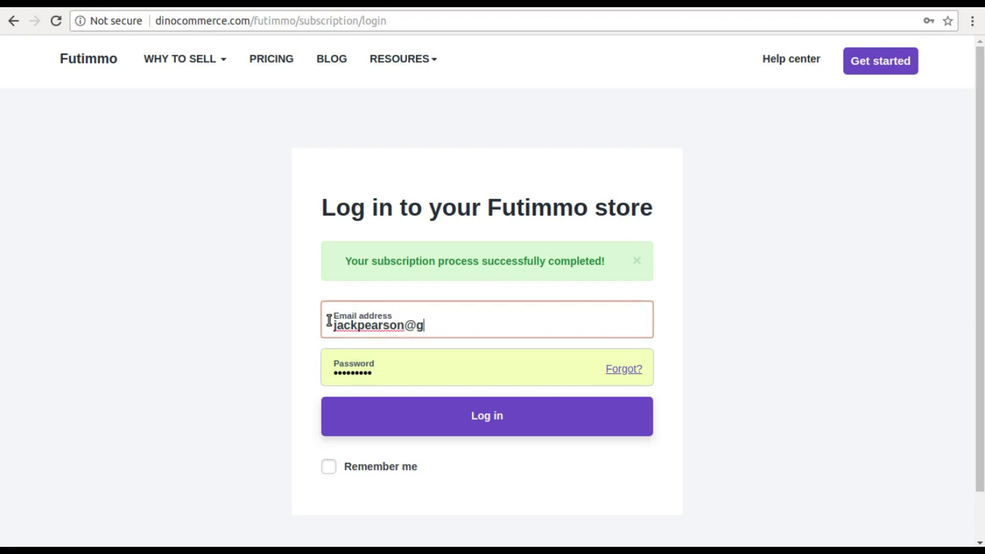
key(Tab)
text(••)
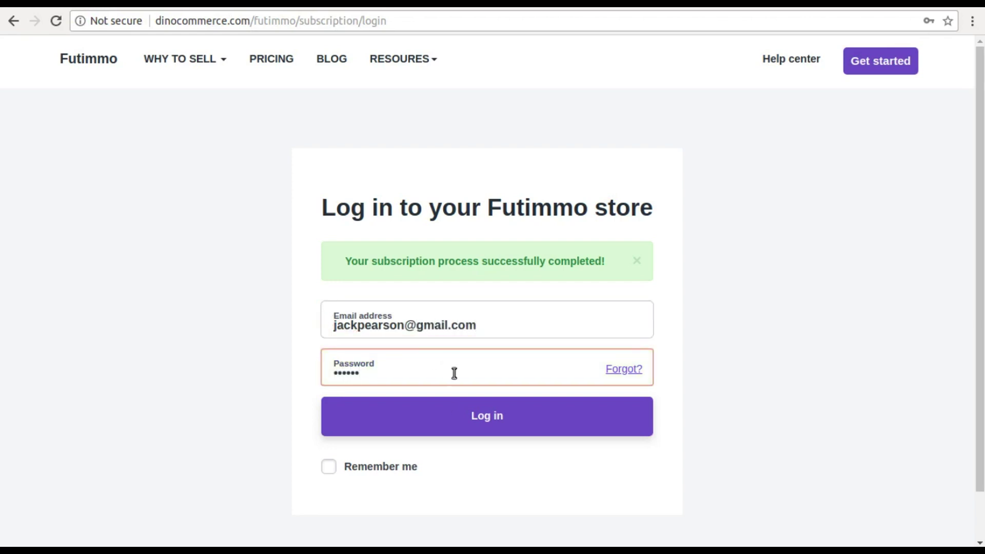
click(442, 430)
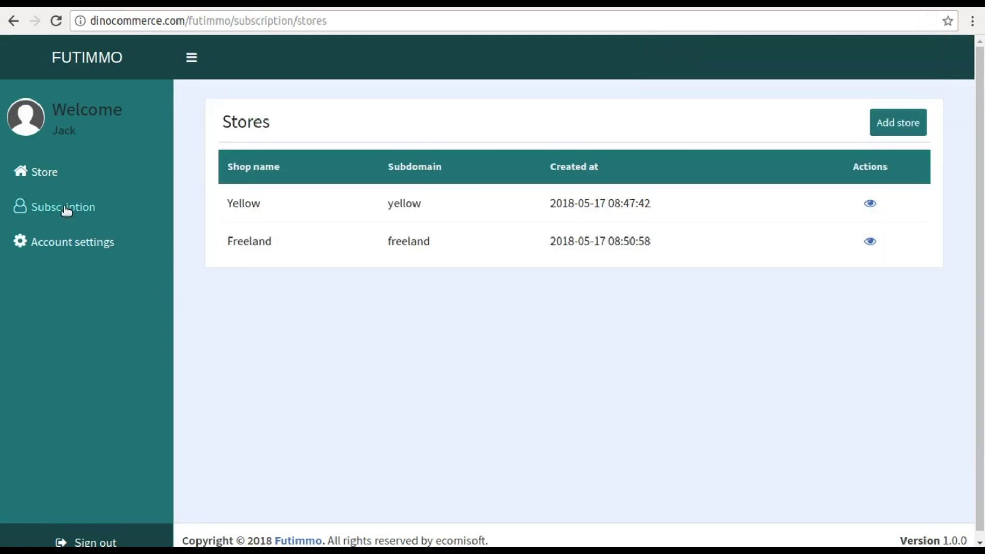
- Look over the Subscription and Account settings pages, then return to Stores and add a store
click(55, 211)
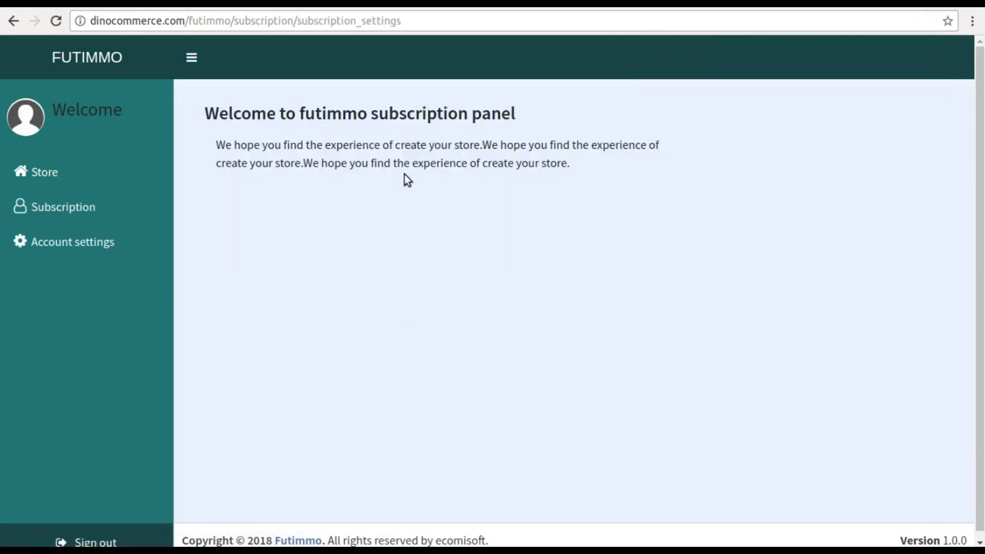
click(105, 245)
scroll(313, 258, down, 3)
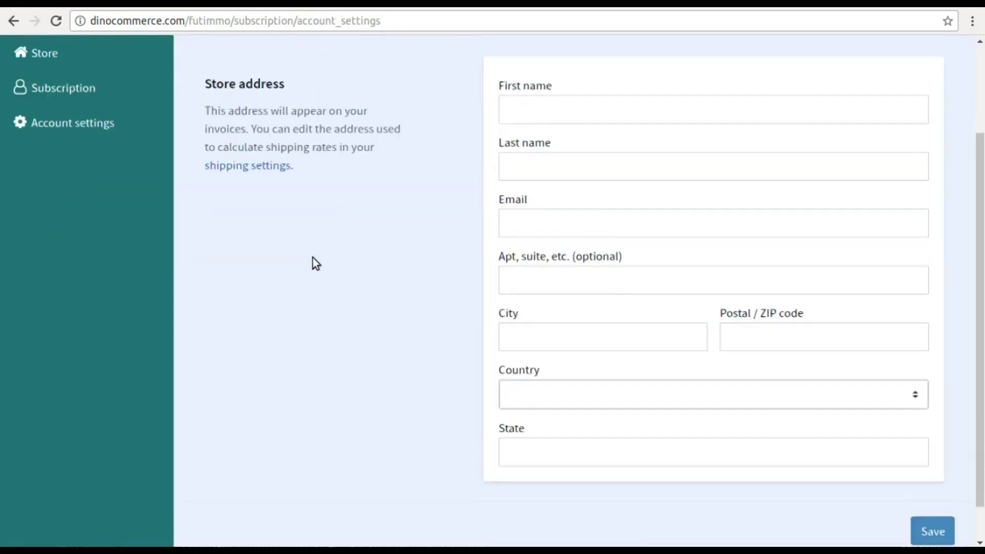
scroll(312, 257, up, 3)
click(31, 171)
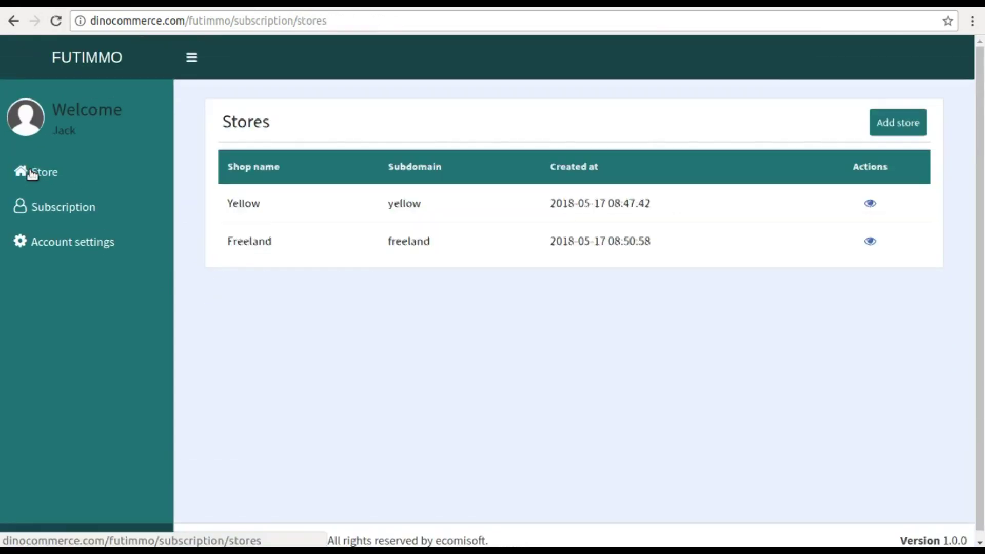
click(887, 121)
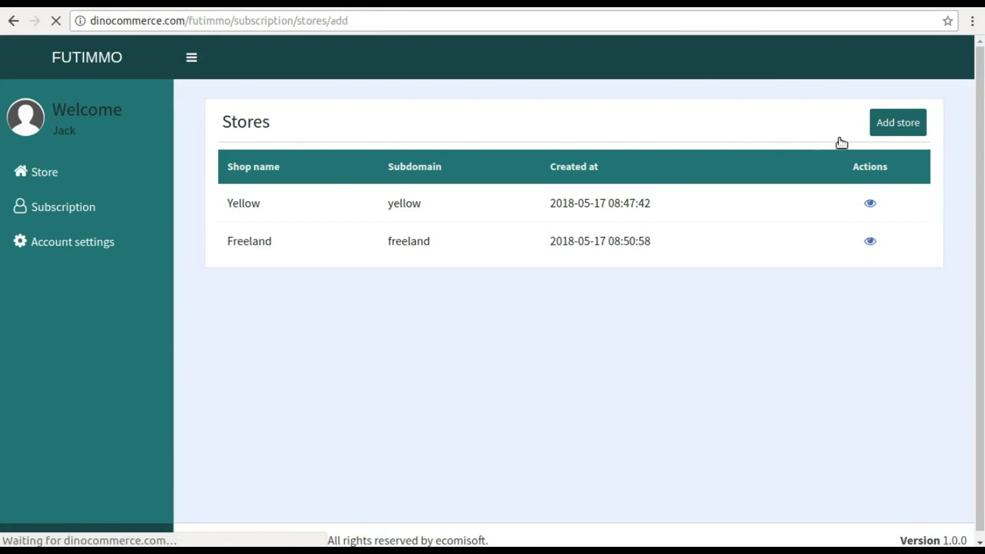
- Create the store with store name 'aarong' and shop name 'Aarong' and save it
click(533, 234)
text(aarong)
key(Tab)
text(Aar)
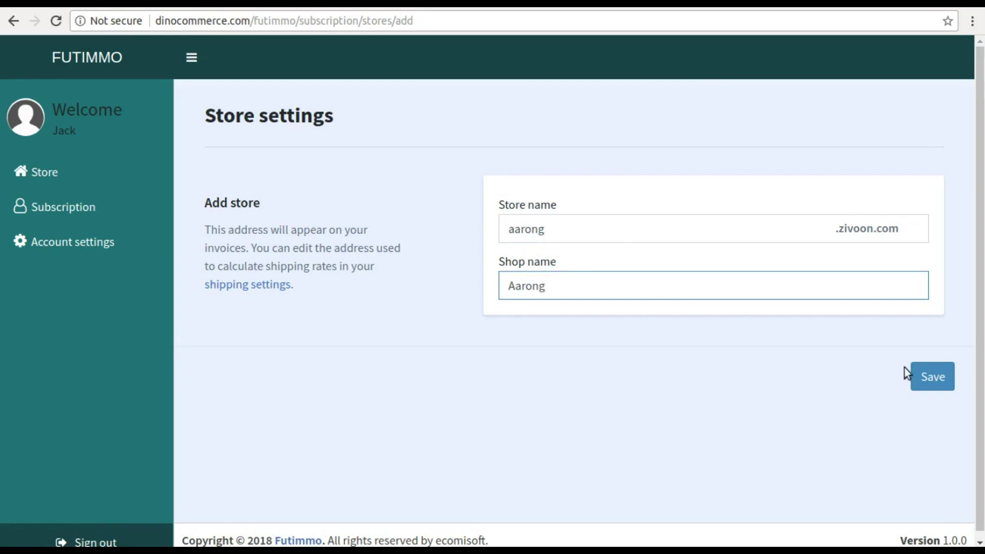
click(928, 376)
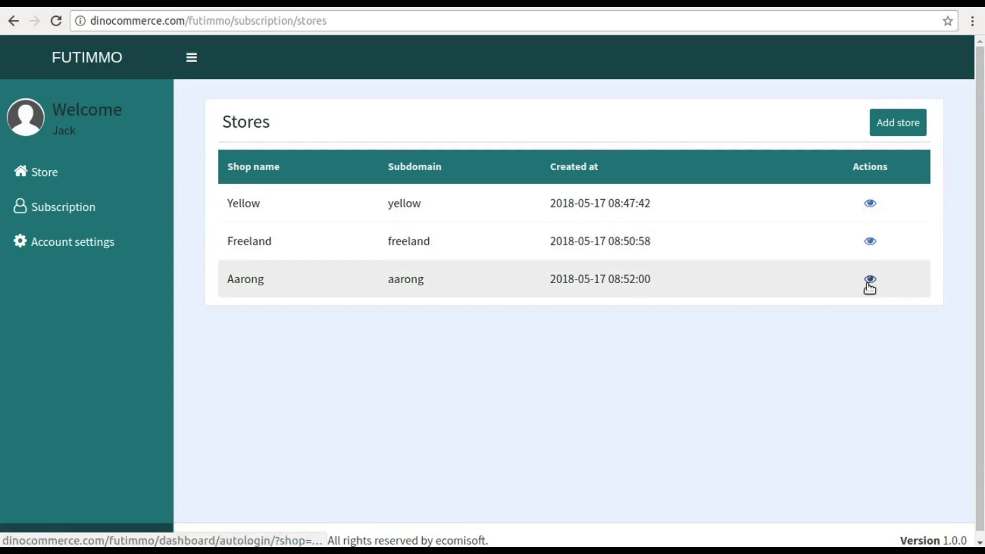
- Open the Aarong store's dashboard and go to Settings > General store details
click(869, 279)
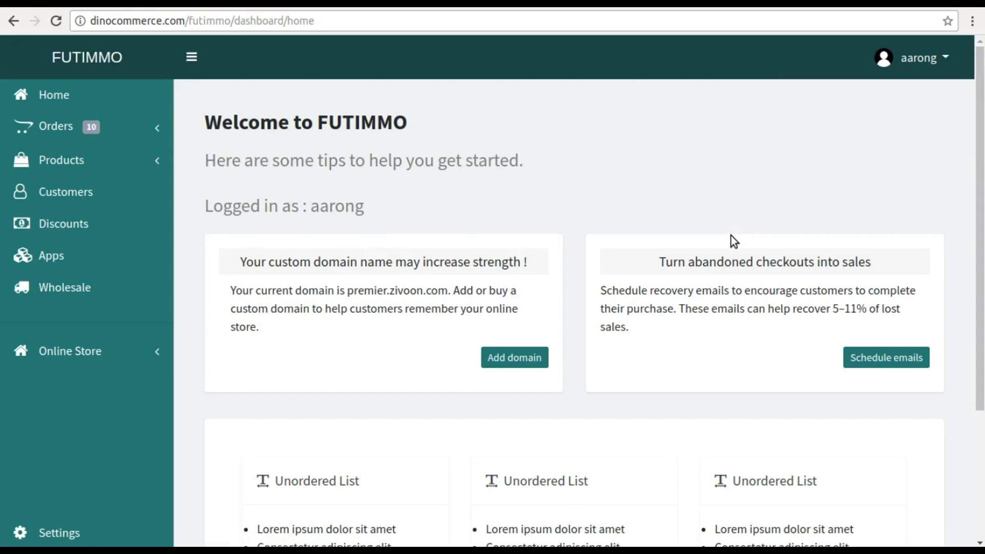
click(42, 530)
click(324, 262)
- Fill in the shop owner's name and the legal business name Aarong
scroll(528, 131, down, 4)
click(733, 132)
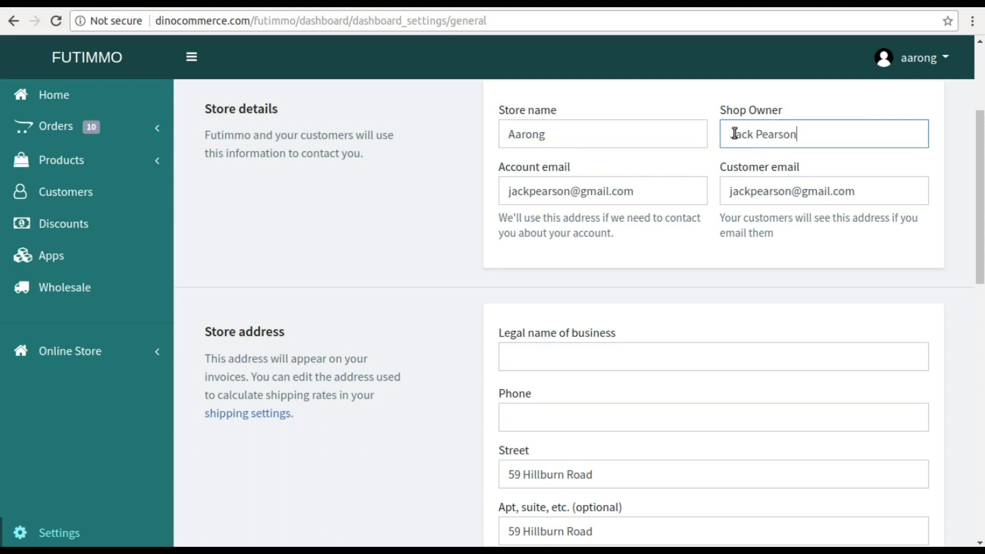
scroll(622, 297, down, 1)
click(549, 334)
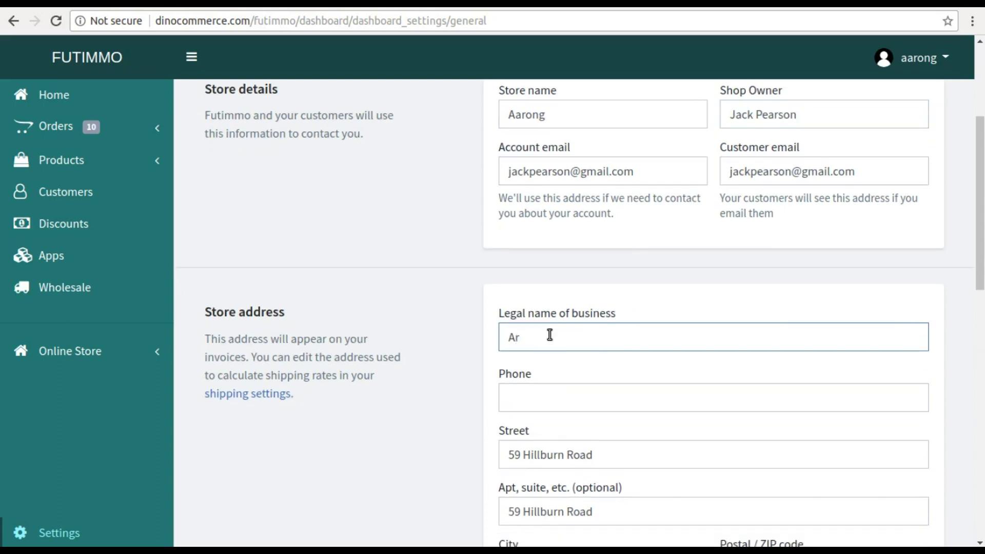
- Enter the store phone number, enable tax for shipping, and save the general settings
click(555, 403)
text(+0)
click(561, 419)
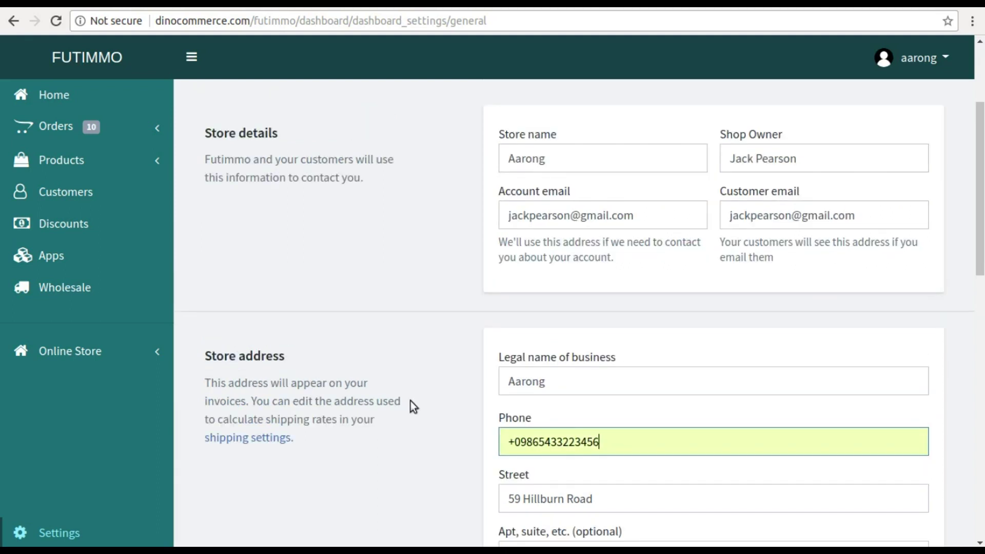
scroll(411, 403, down, 3)
scroll(410, 403, down, 3)
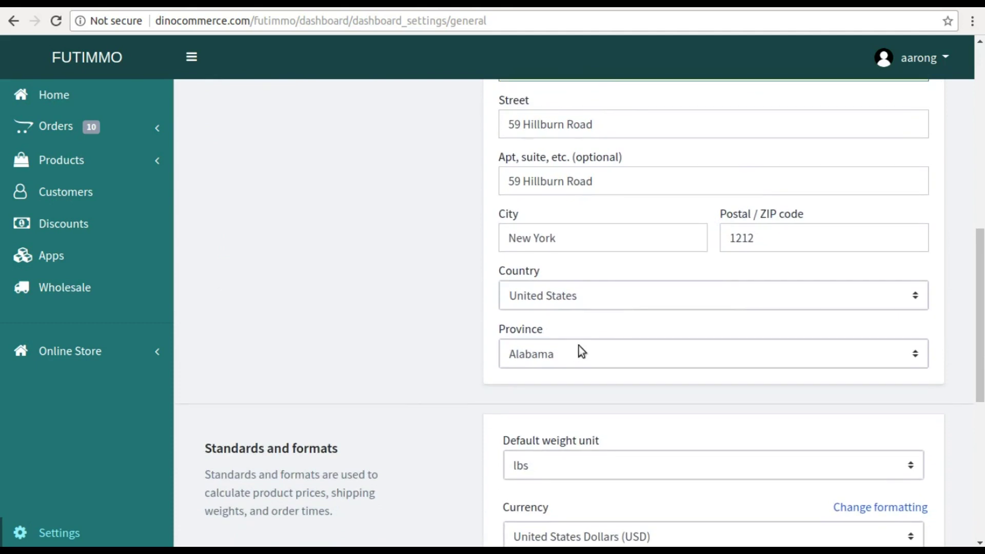
scroll(545, 354, down, 3)
scroll(653, 433, down, 4)
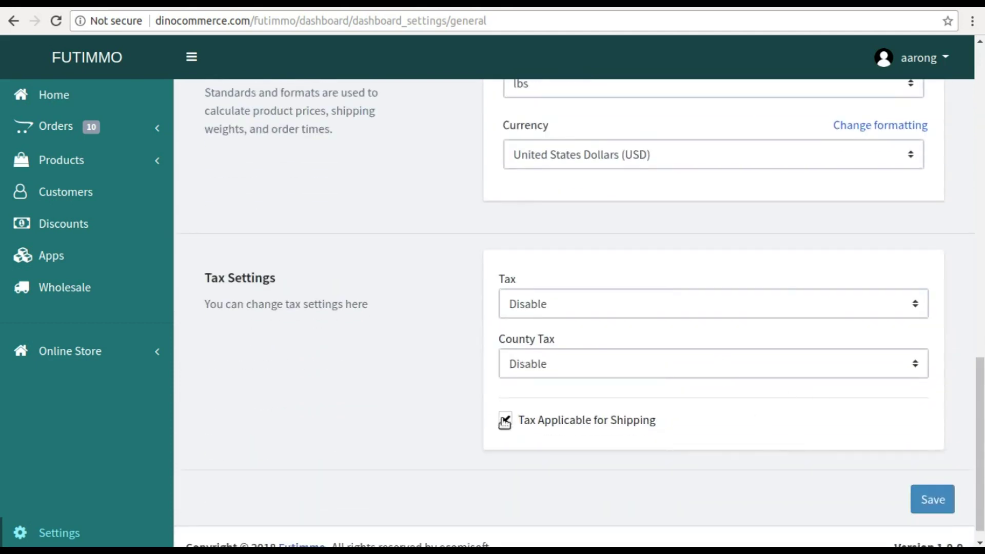
click(932, 502)
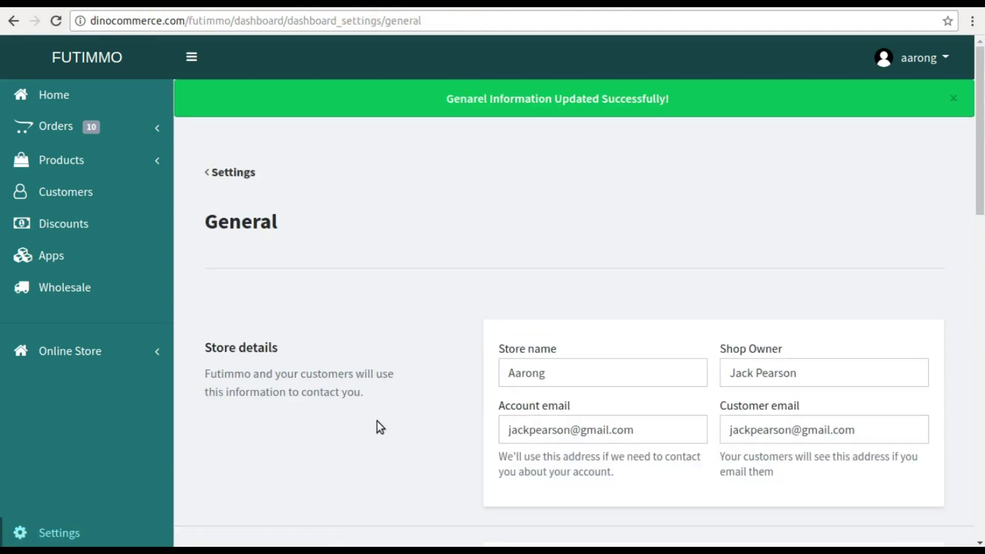
- In Account settings, show then hide the current staff list and begin adding a staff account
click(47, 534)
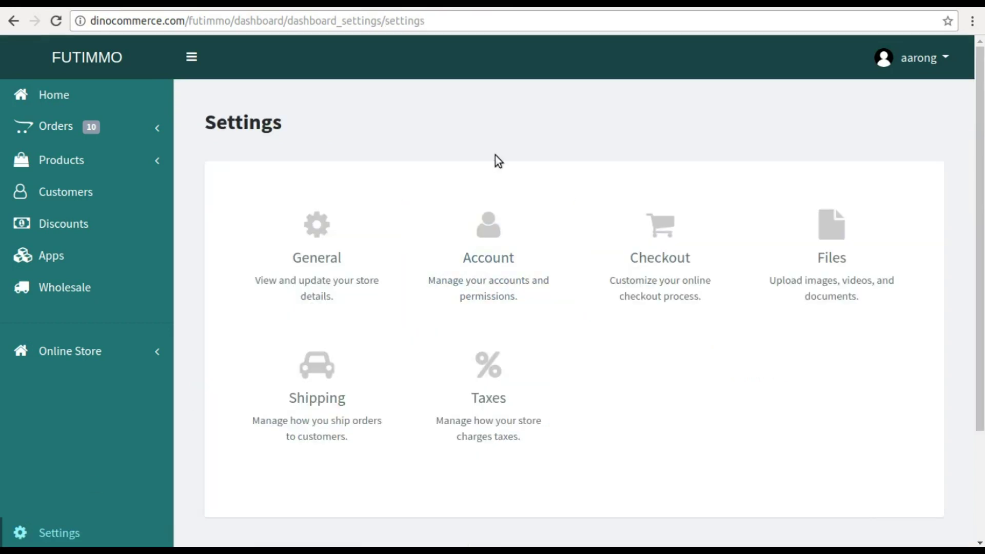
click(499, 247)
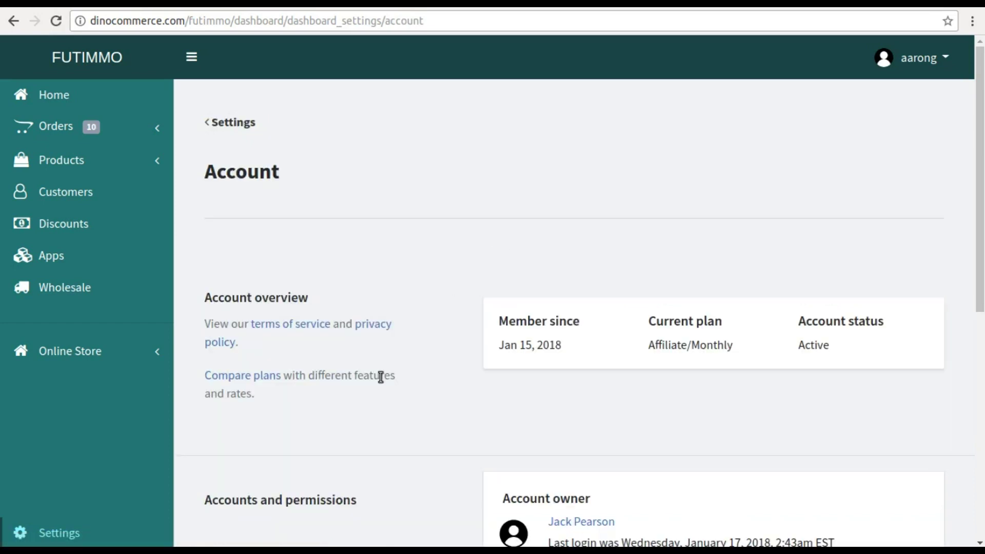
scroll(380, 377, down, 5)
scroll(379, 377, down, 3)
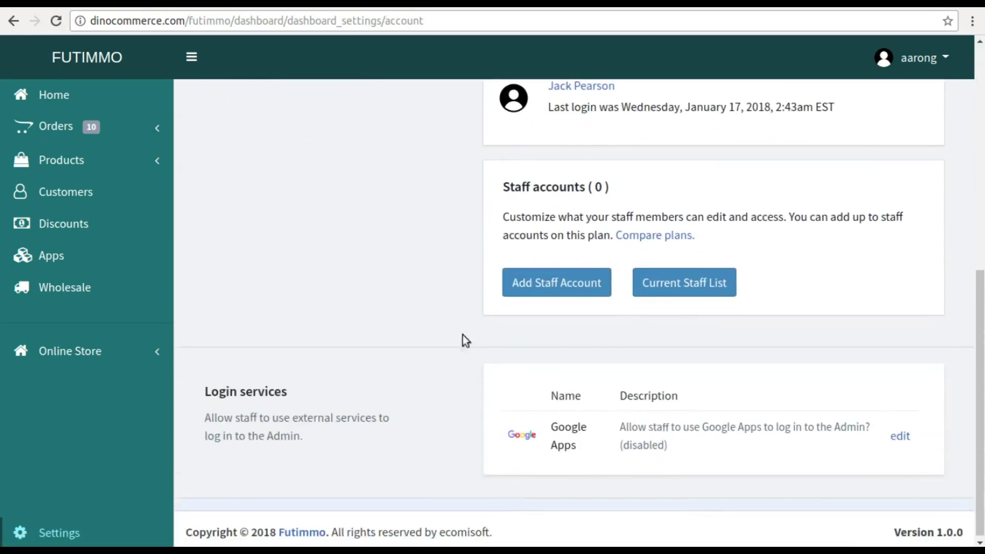
click(677, 283)
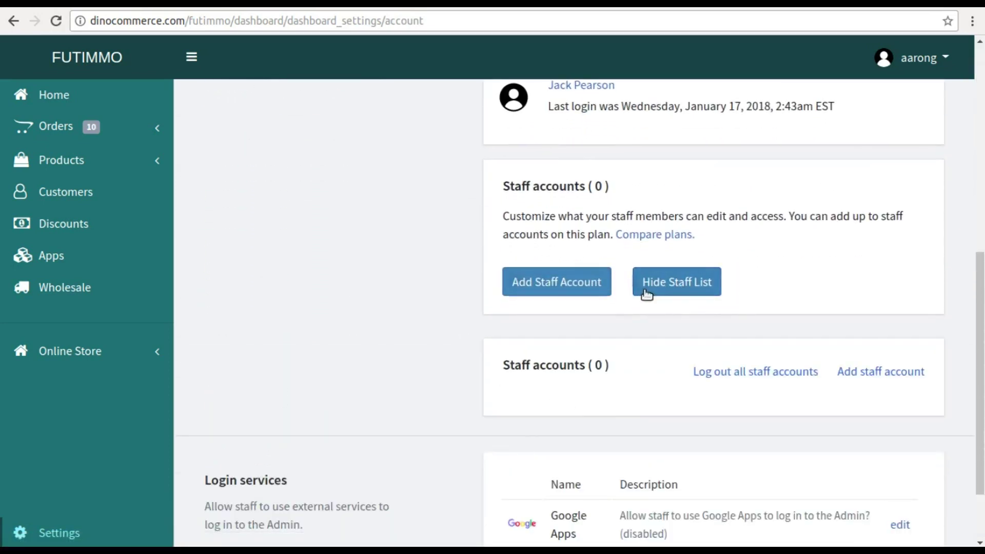
click(645, 290)
click(570, 291)
- Enter the staff member's first and last name, e-mail address and a new password
click(557, 321)
key(Tab)
drag(571, 380, 471, 377)
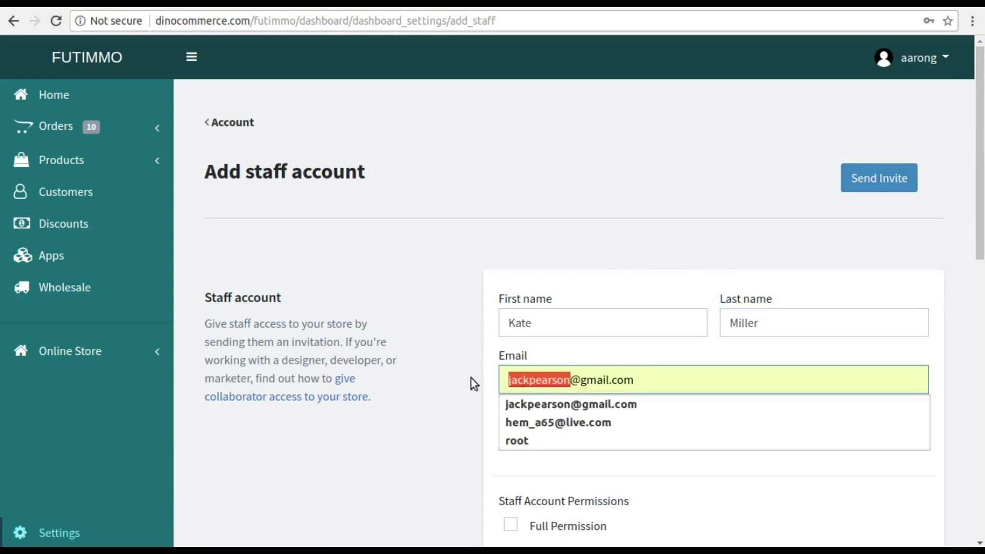
text(kate)
drag(555, 437, 469, 442)
text(123456)
click(465, 447)
- Grant full permission and send the staff invite, resending after dismissing the password alert
scroll(464, 446, down, 3)
click(509, 359)
click(511, 360)
click(510, 363)
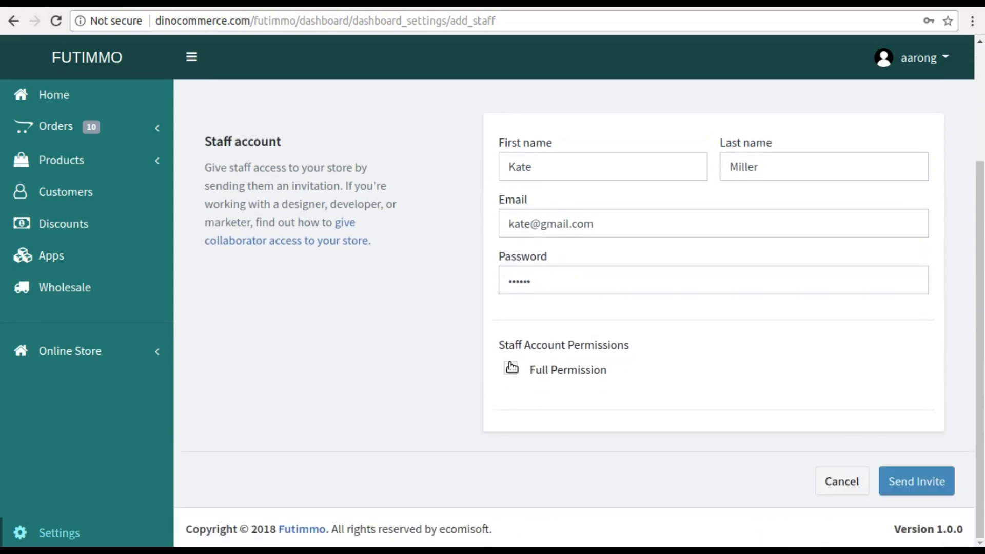
click(908, 486)
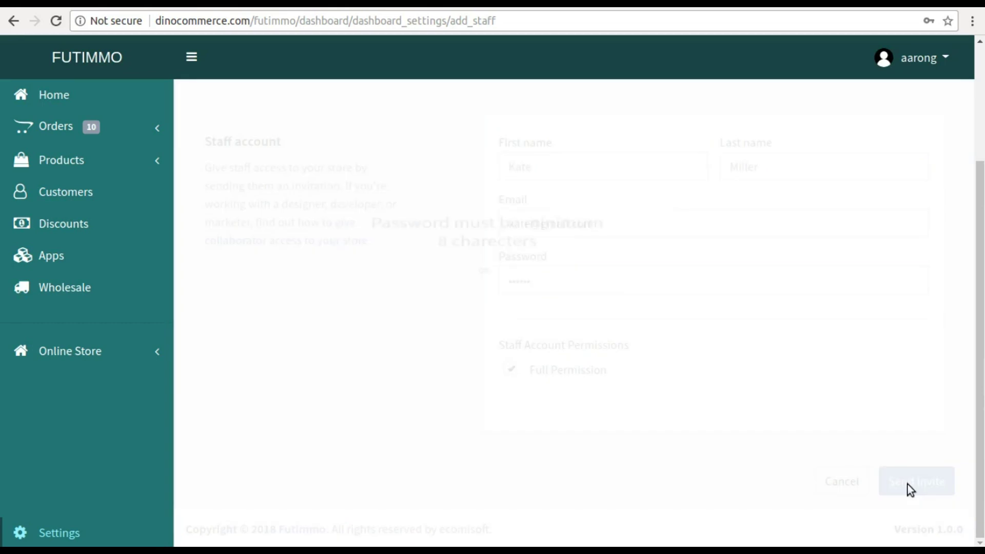
click(483, 253)
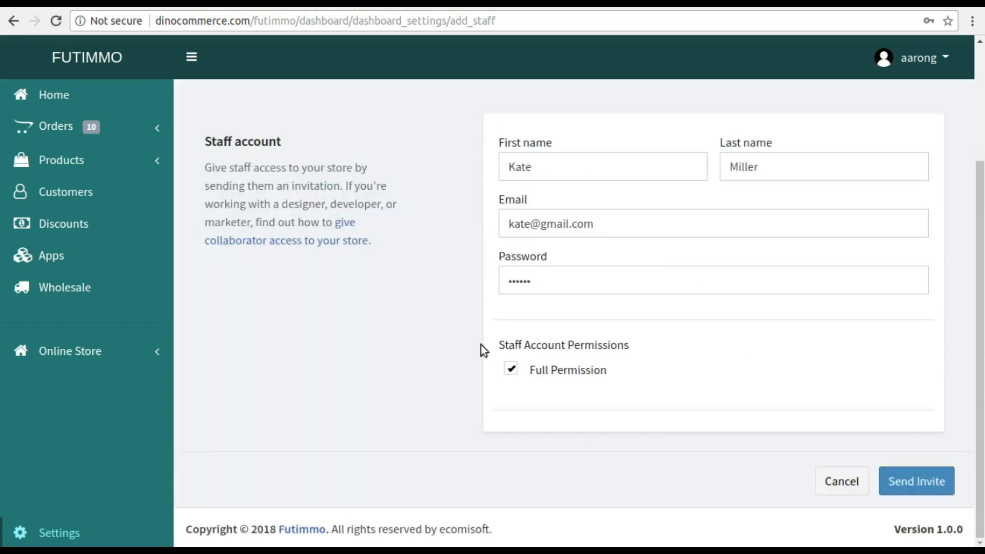
scroll(484, 346, up, 3)
click(552, 441)
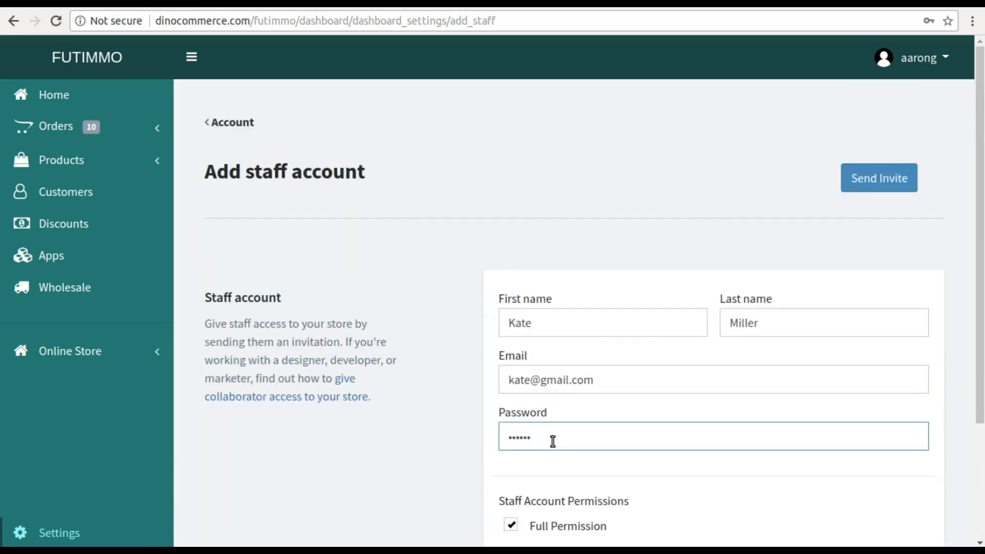
scroll(356, 470, down, 3)
click(896, 484)
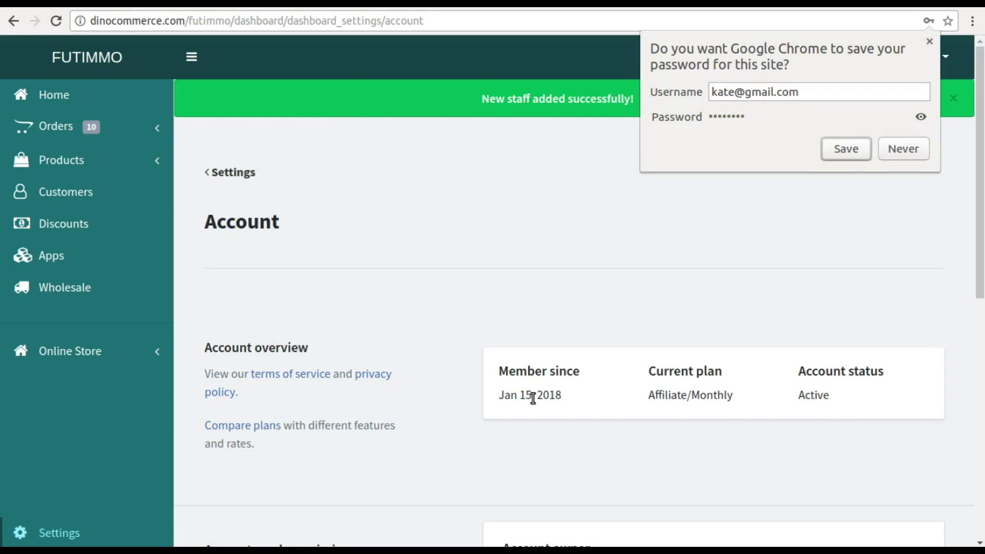
- Save the login in Chrome, expand the current staff list, and open the new member's profile
click(830, 151)
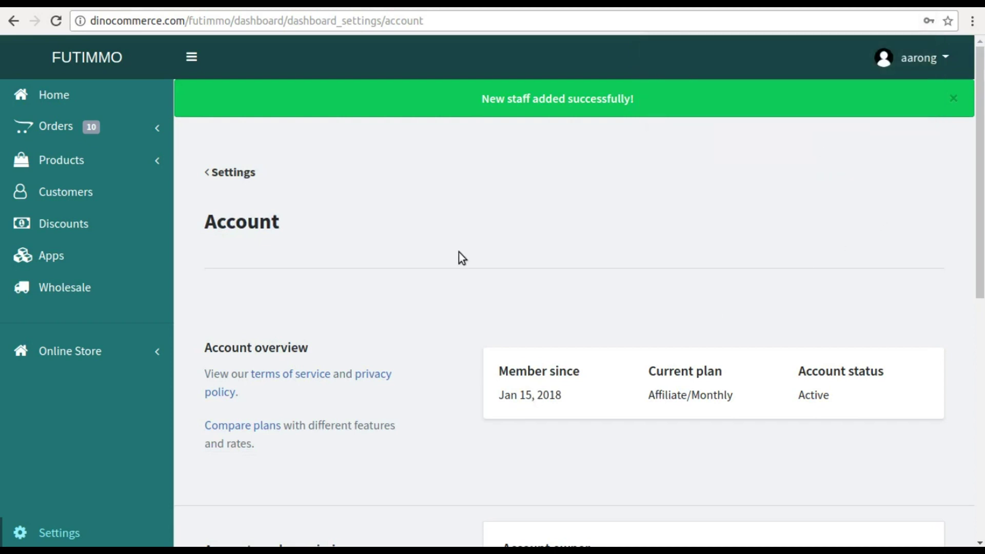
scroll(459, 251, down, 5)
scroll(458, 251, down, 4)
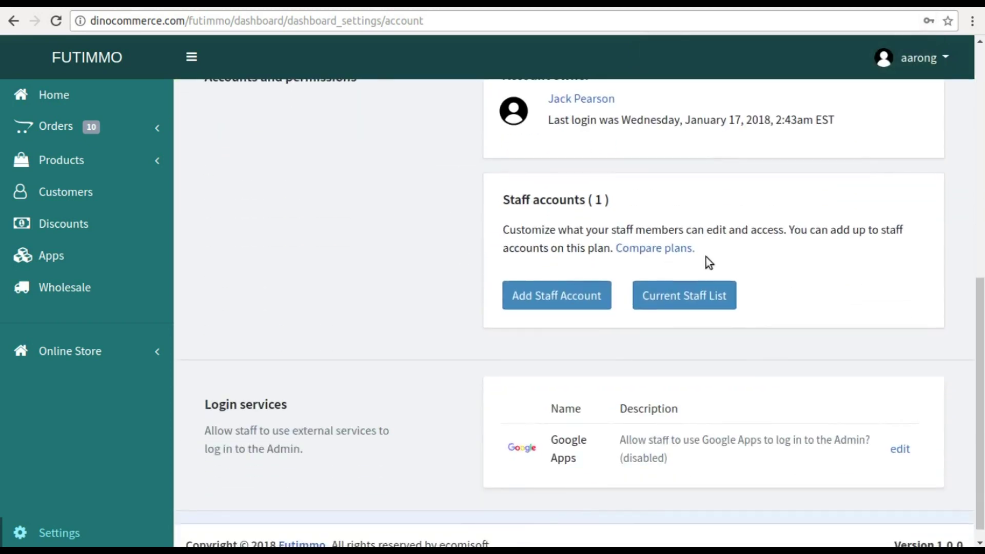
click(675, 295)
scroll(675, 308, down, 4)
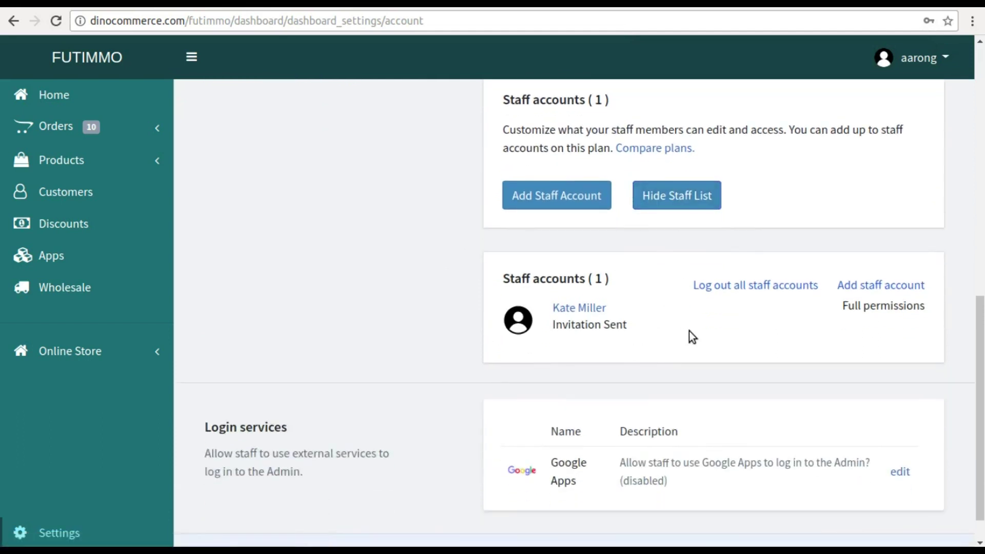
scroll(564, 354, up, 4)
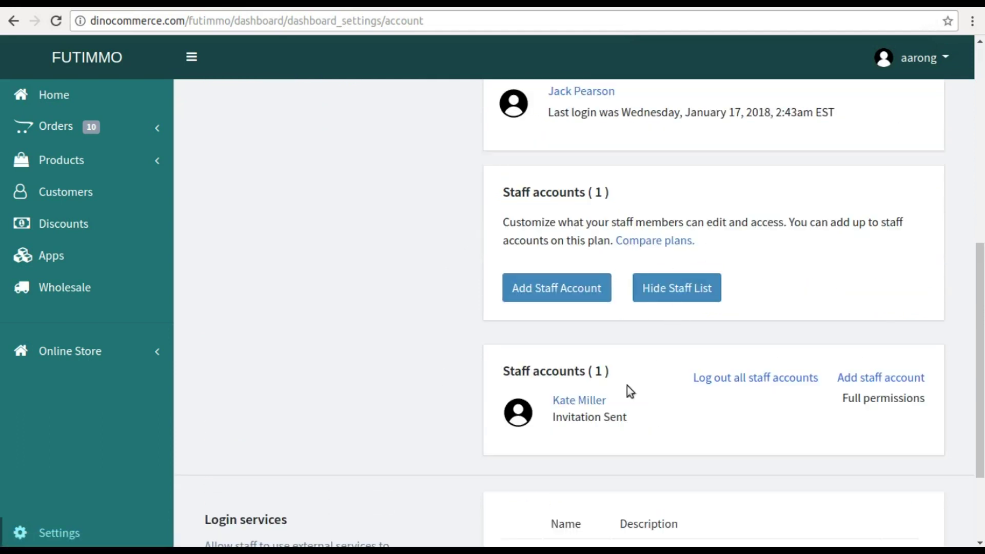
click(590, 402)
- Scroll through the staff profile, then navigate back through Account to the Settings overview
scroll(466, 325, down, 8)
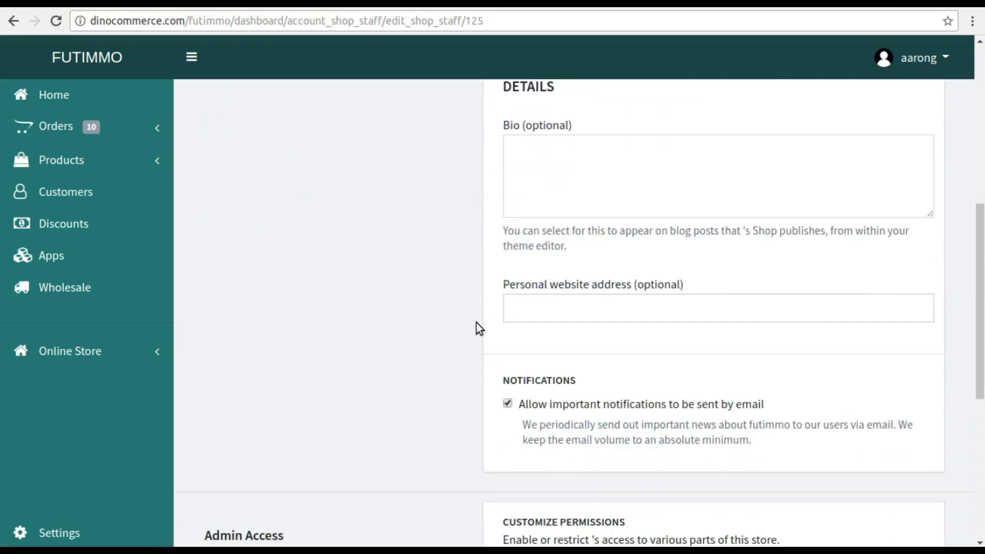
scroll(476, 323, down, 5)
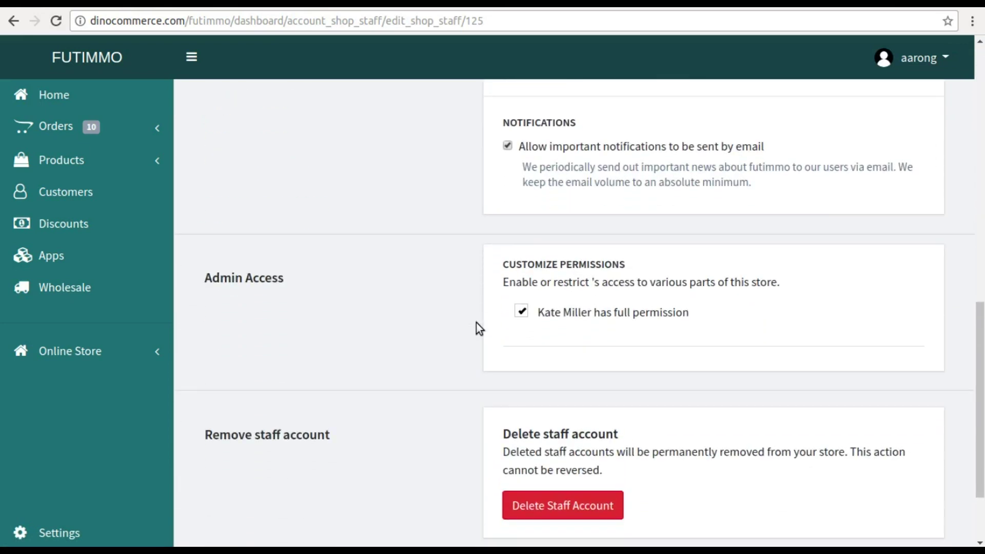
scroll(476, 328, down, 2)
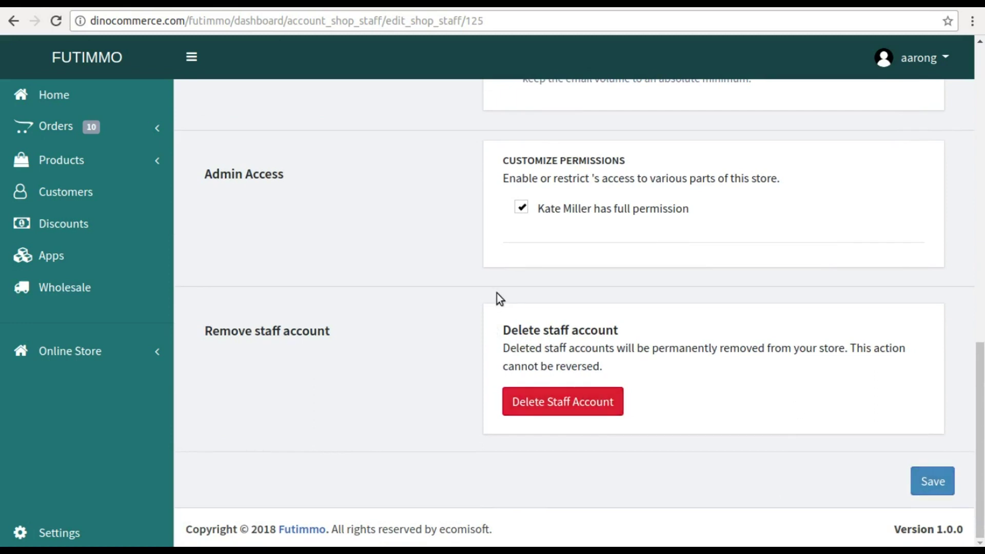
scroll(496, 297, up, 6)
scroll(496, 295, up, 9)
click(235, 126)
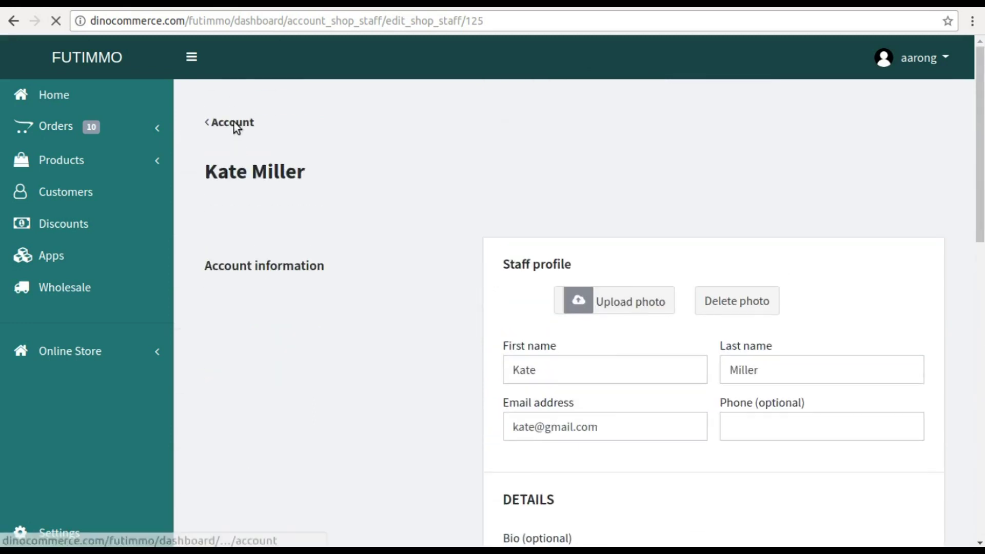
click(231, 124)
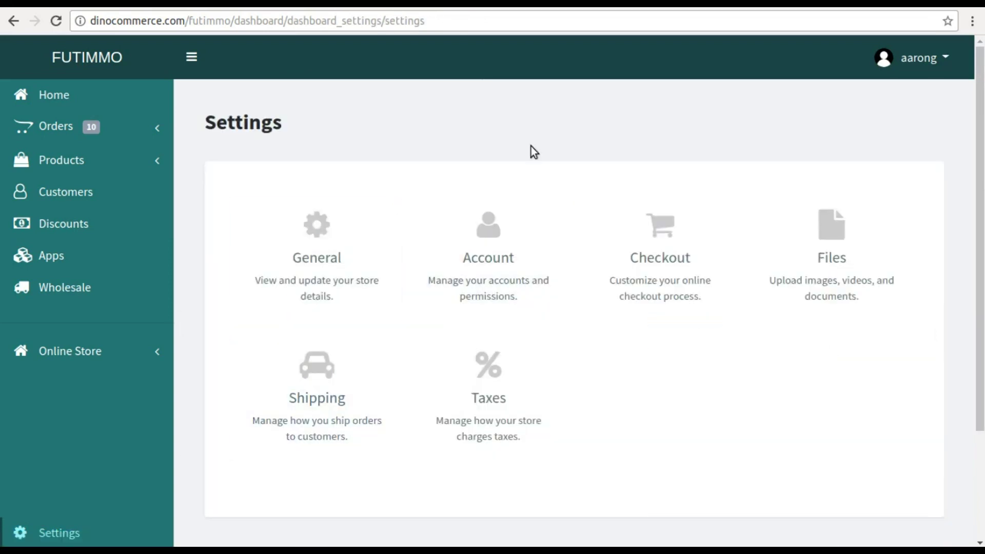
click(638, 269)
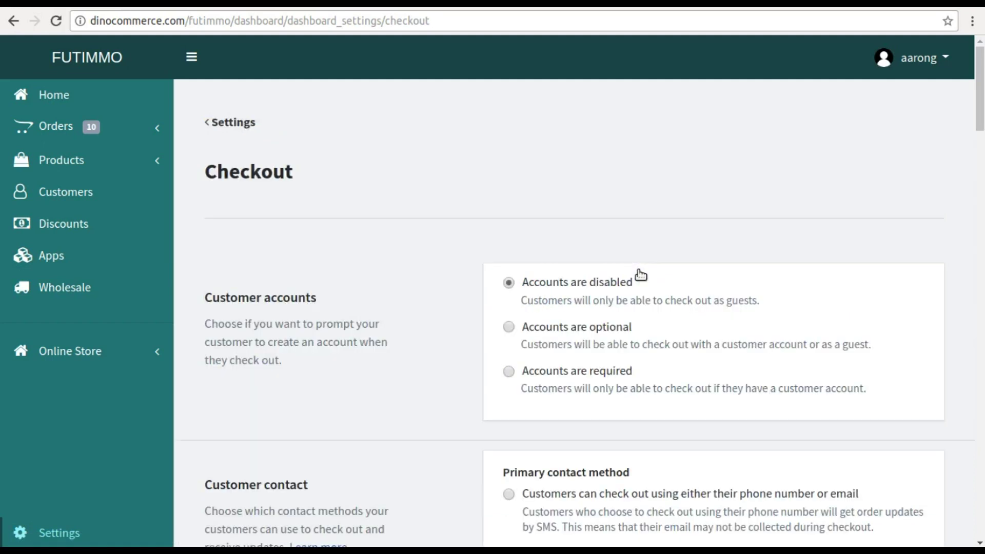
scroll(391, 232, down, 5)
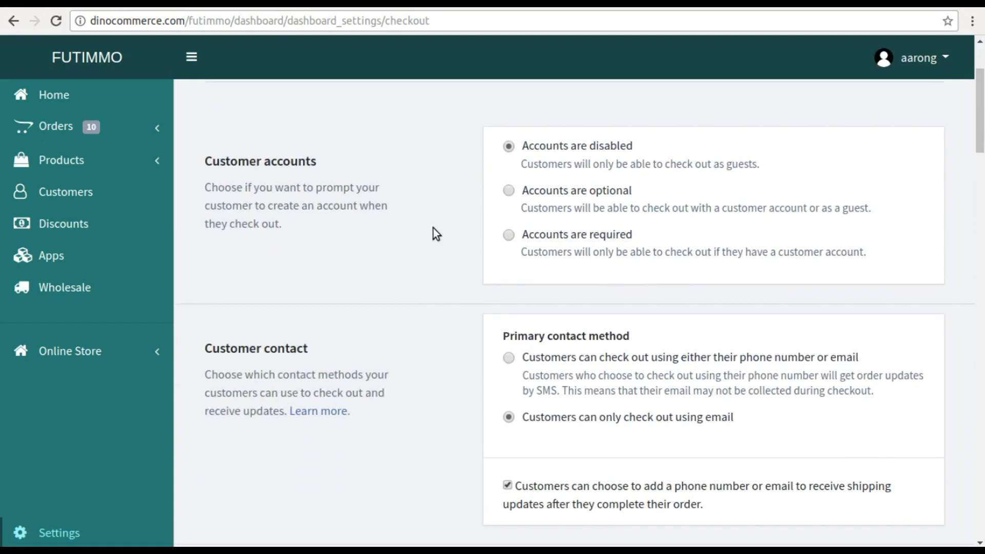
scroll(433, 227, down, 4)
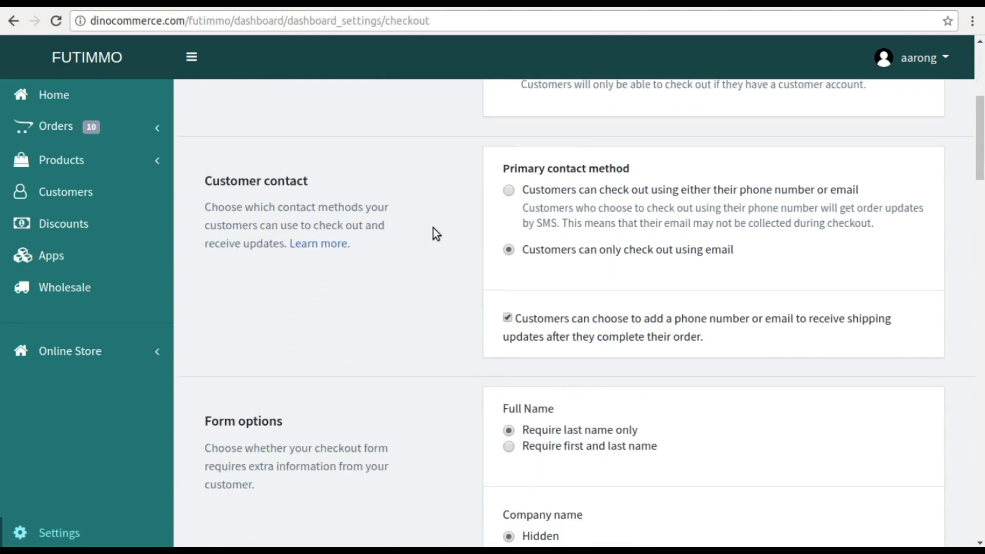
scroll(433, 227, down, 5)
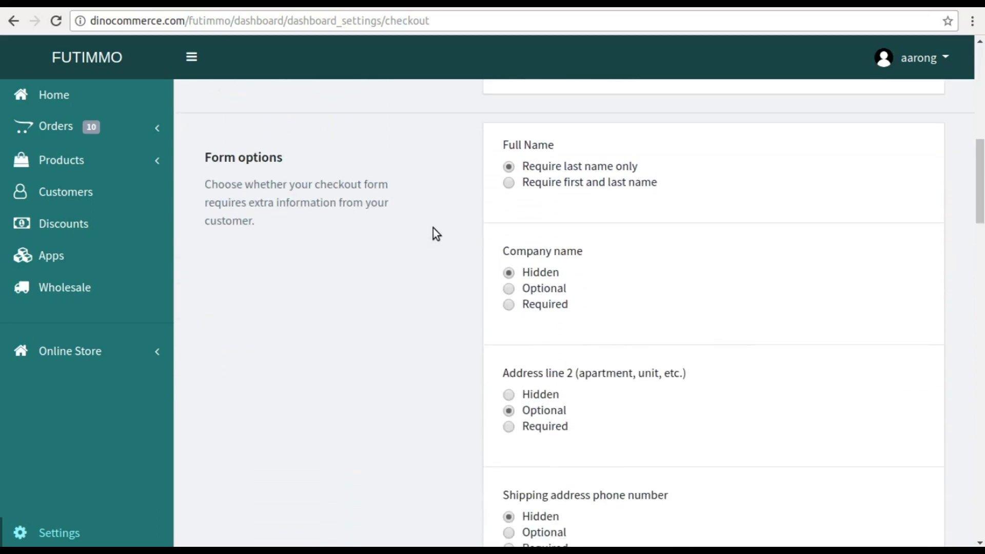
scroll(433, 228, down, 5)
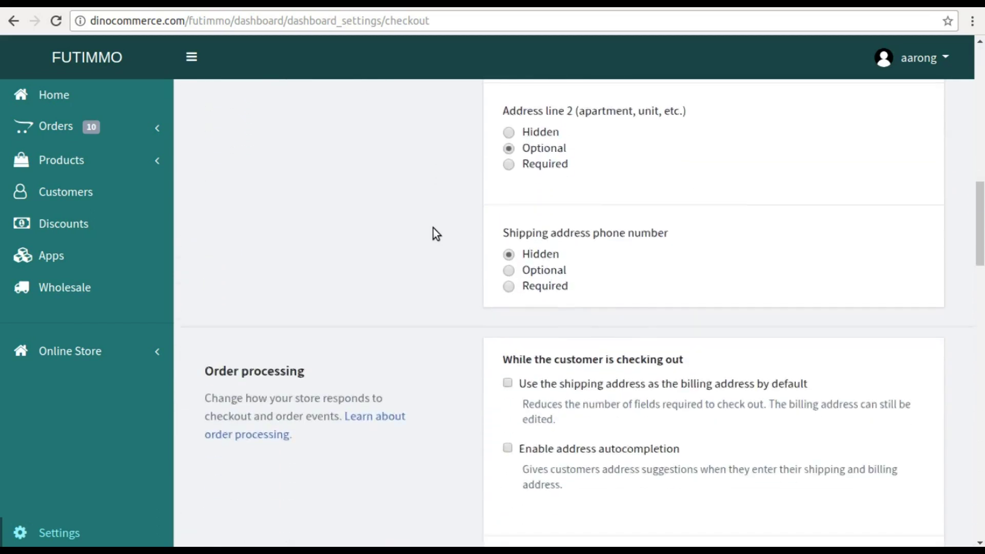
scroll(433, 228, down, 4)
scroll(433, 228, down, 1)
scroll(433, 228, down, 4)
scroll(433, 228, down, 4)
scroll(433, 227, down, 4)
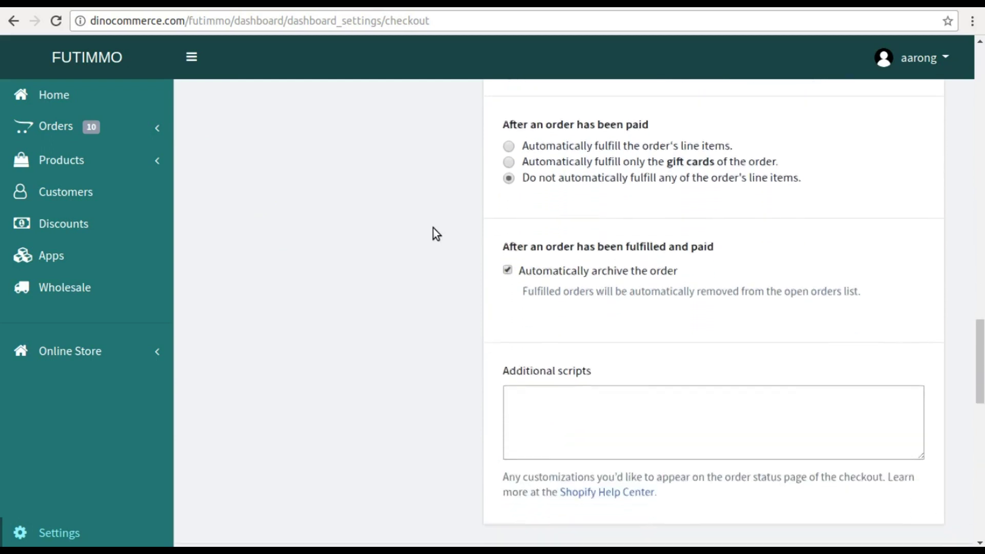
scroll(432, 228, down, 6)
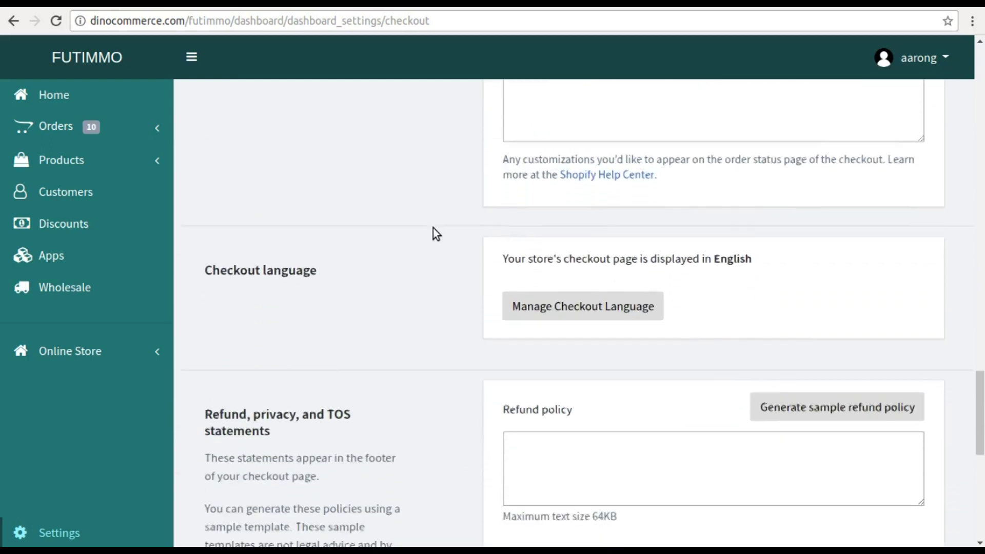
scroll(433, 234, down, 8)
scroll(439, 242, down, 2)
scroll(438, 248, up, 20)
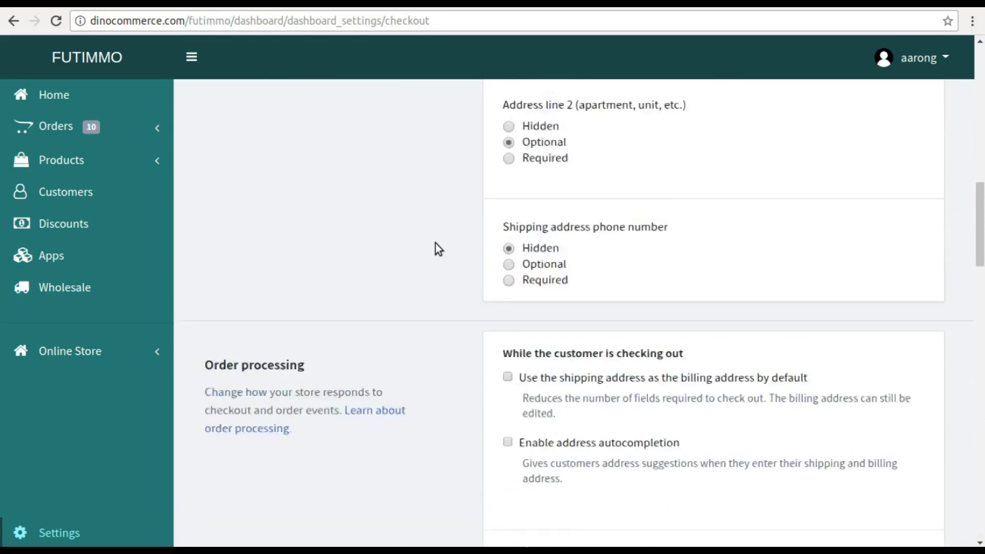
scroll(439, 249, up, 15)
click(244, 123)
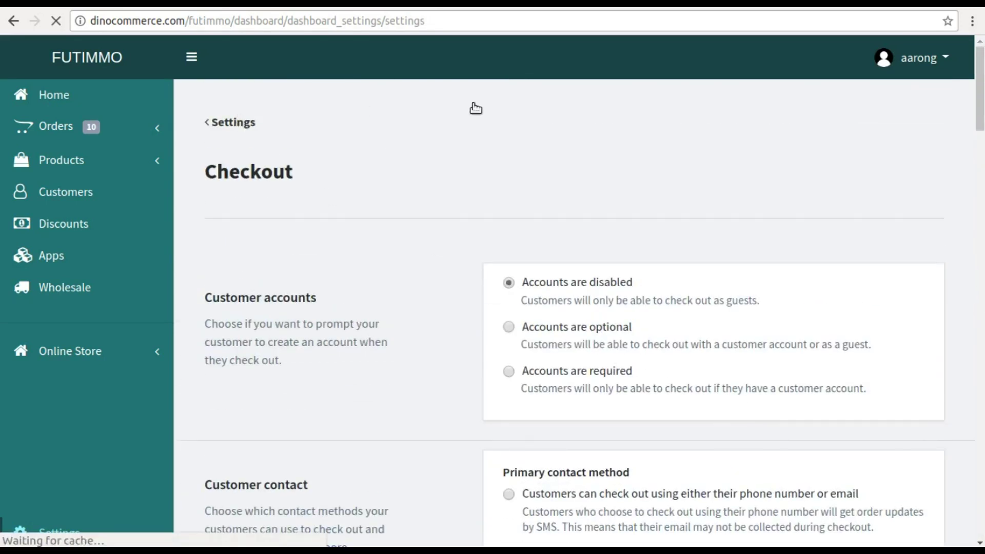
- Upload shirt1.png and shoe3.png to the store's Files library
click(823, 295)
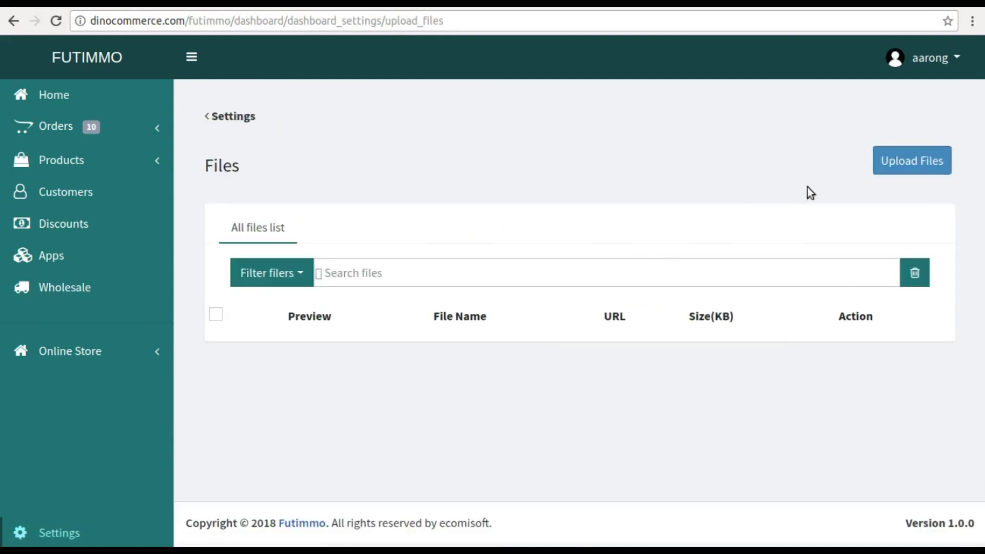
click(910, 160)
click(297, 159)
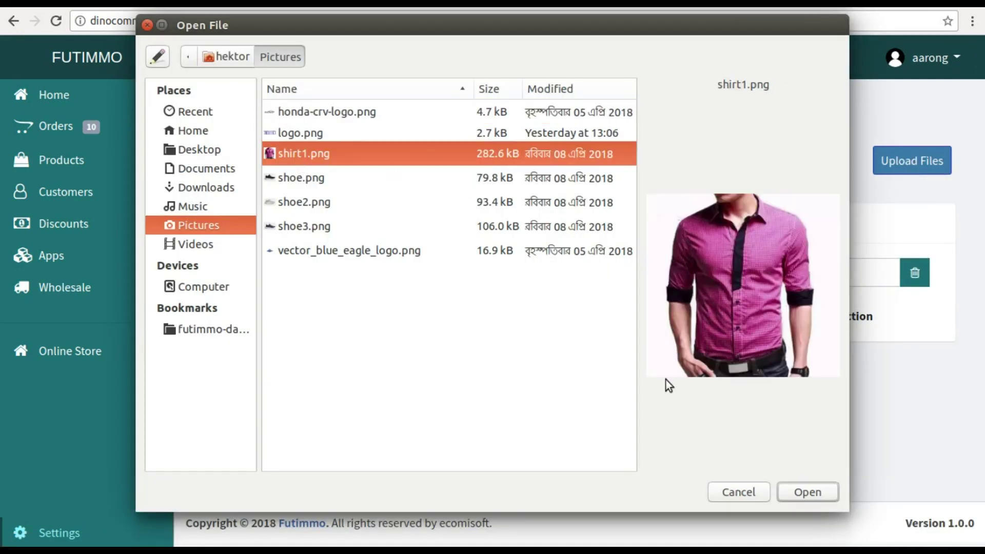
click(800, 492)
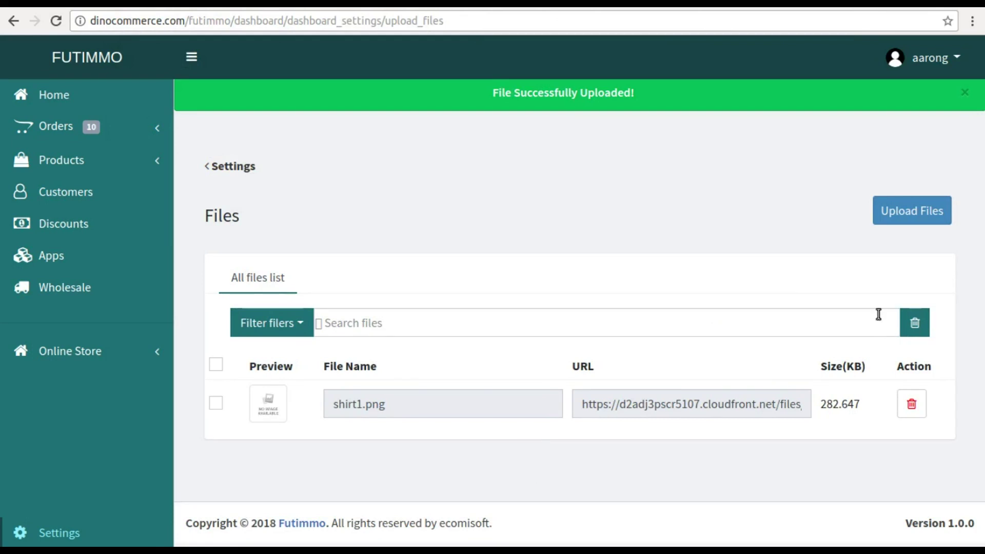
click(905, 222)
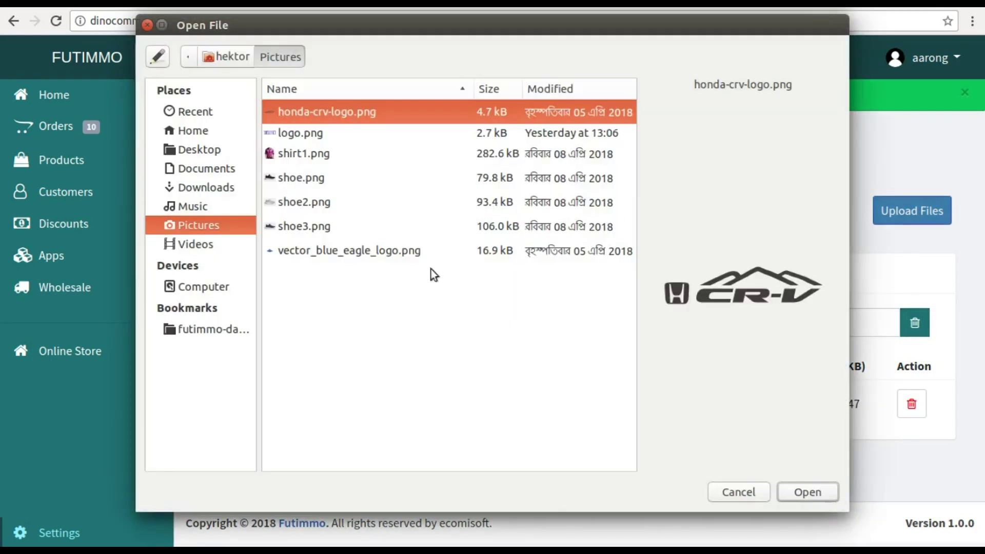
click(309, 231)
click(794, 491)
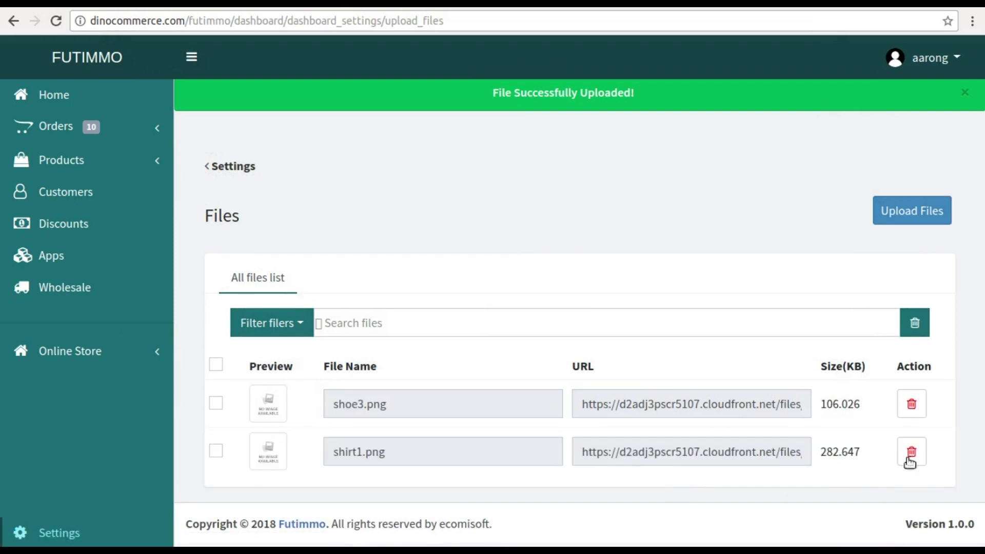
- Delete shirt1.png, keeping only shoe3.png, and return to the Settings overview
click(912, 452)
click(455, 255)
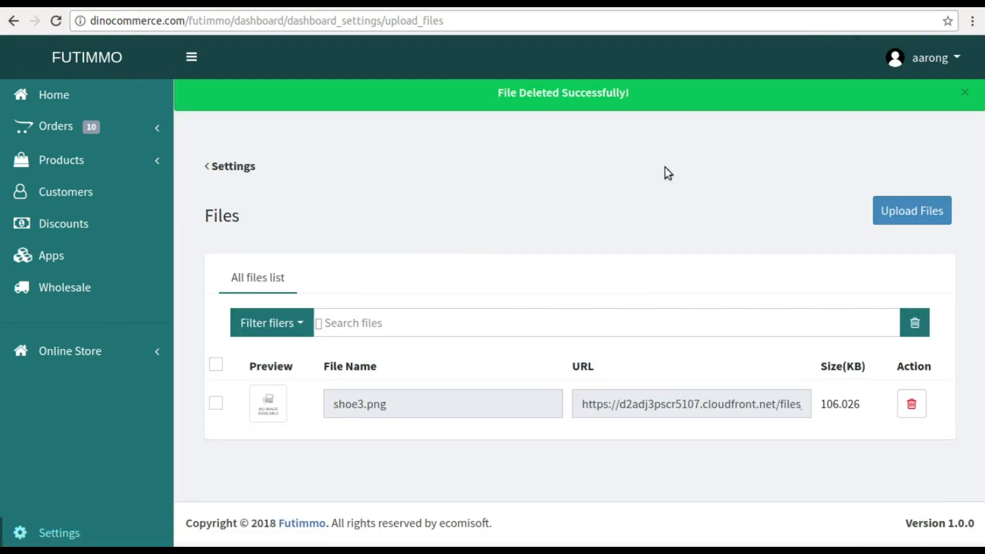
click(246, 167)
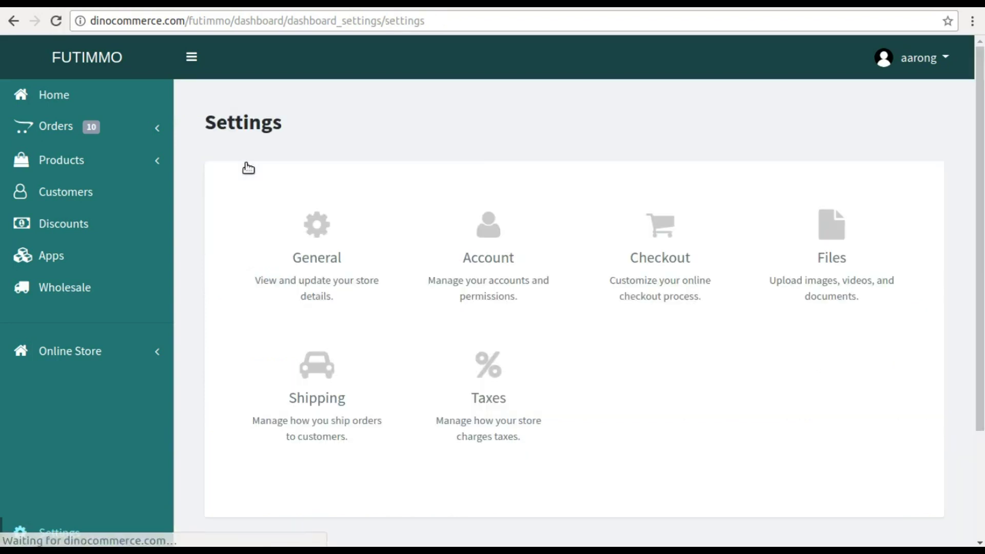
- In Shipping settings, start a new shipping zone titled 'North America'
click(288, 412)
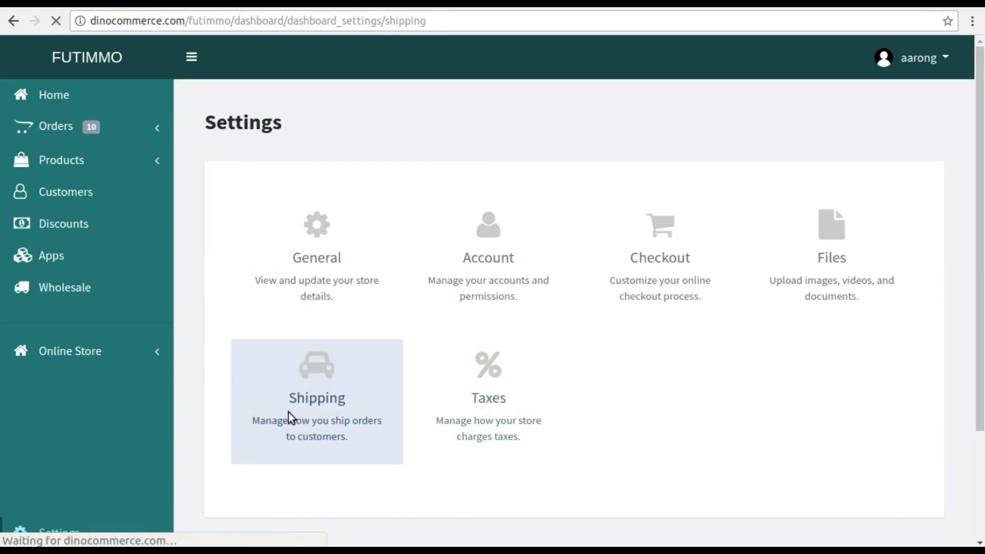
scroll(752, 220, down, 4)
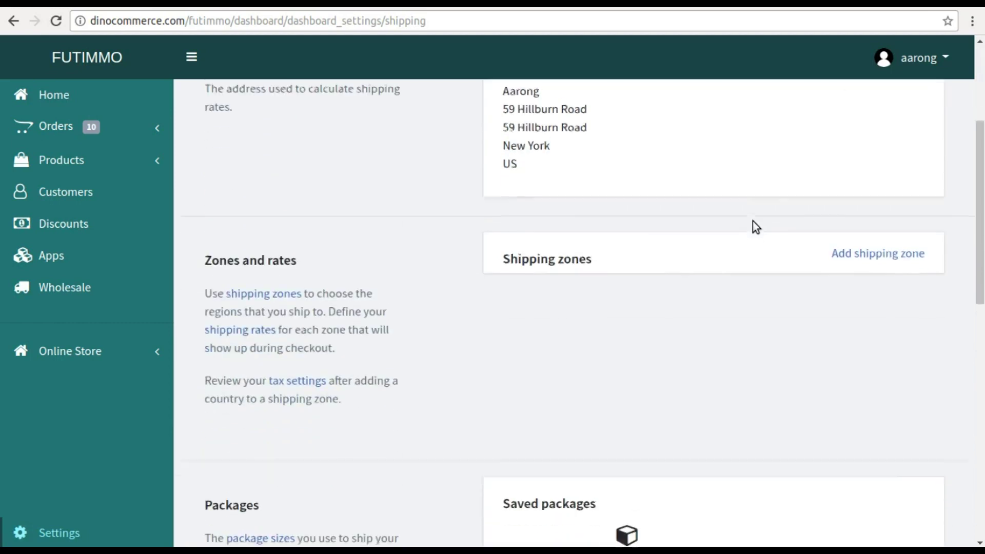
click(862, 249)
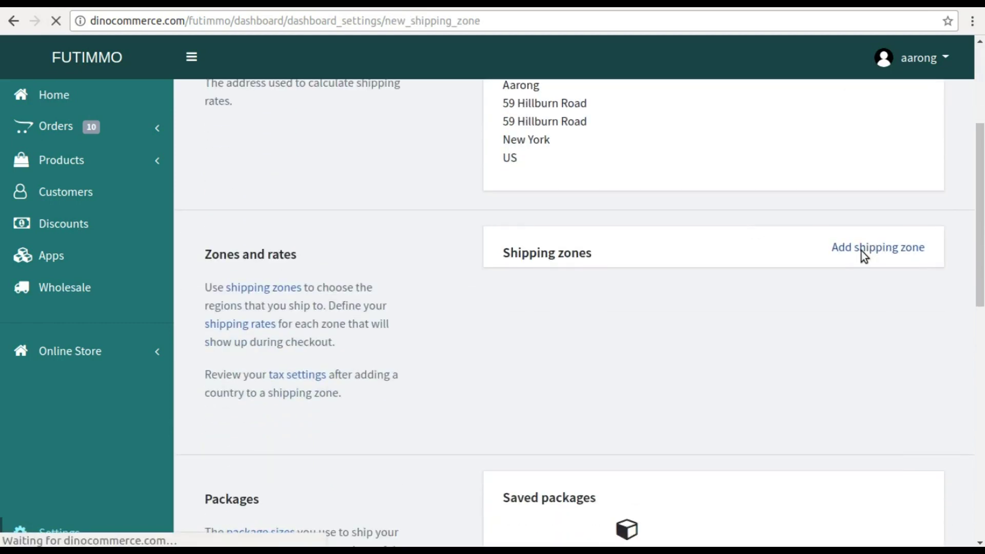
click(365, 256)
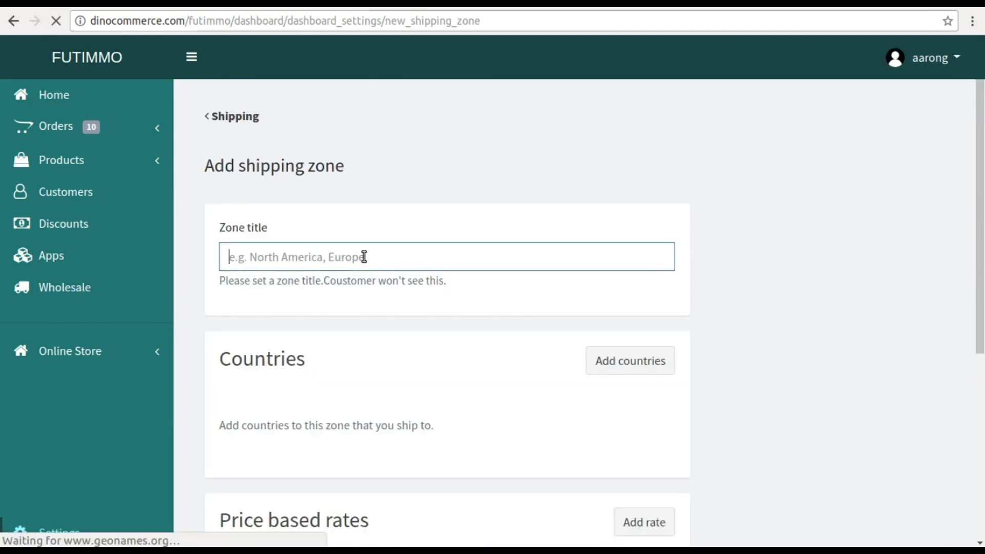
text(North)
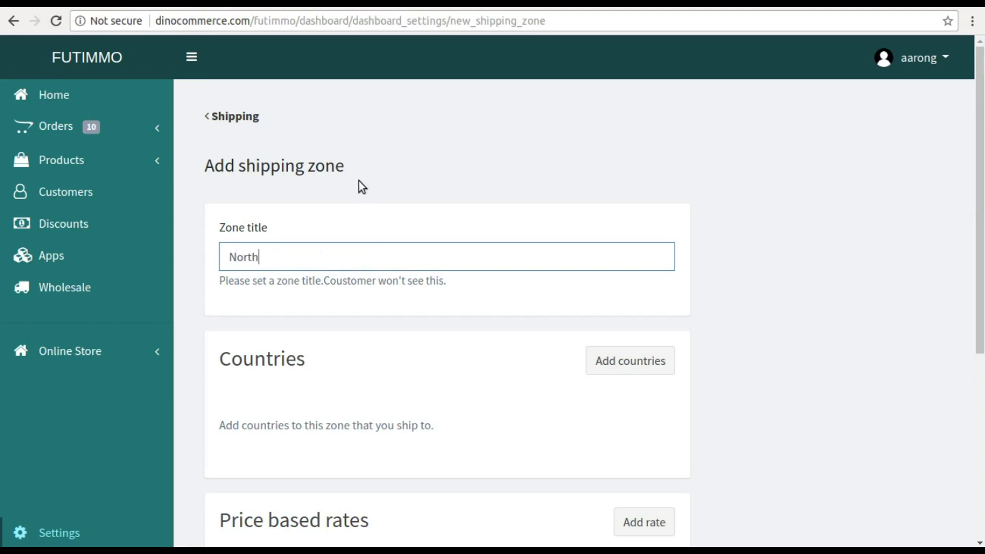
text( America)
click(600, 367)
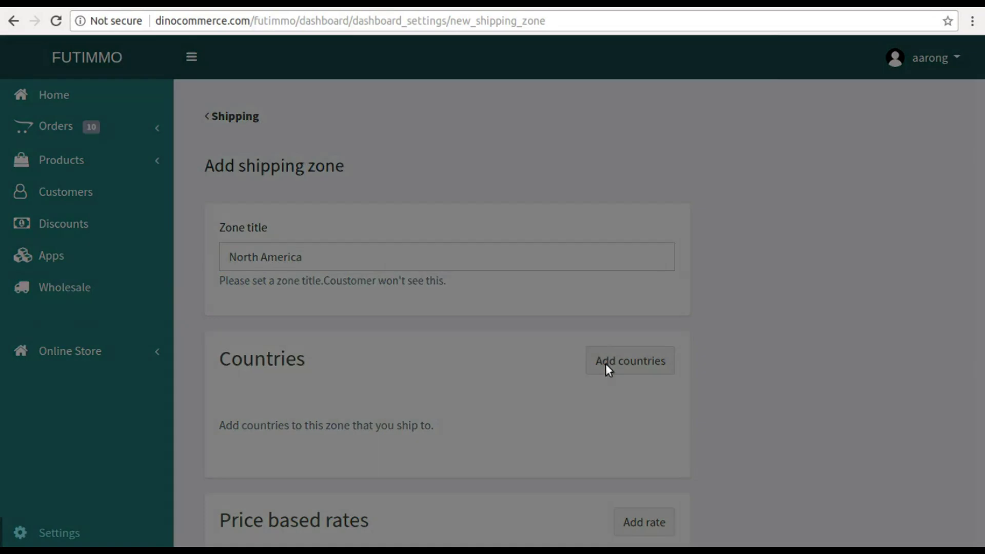
- Search the country list for 'uni' and tick United States, plus Georgia and Hawaii
click(328, 134)
text(united)
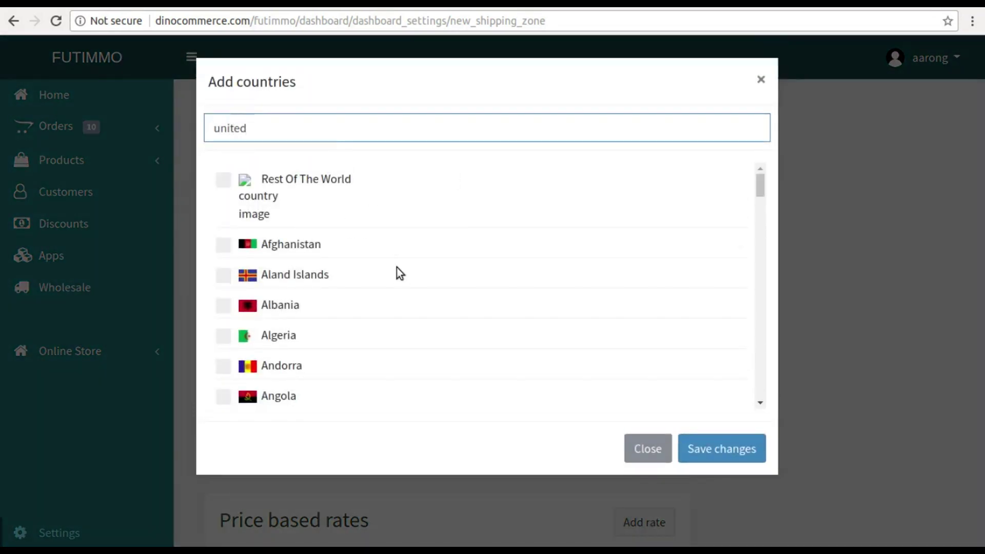
click(224, 173)
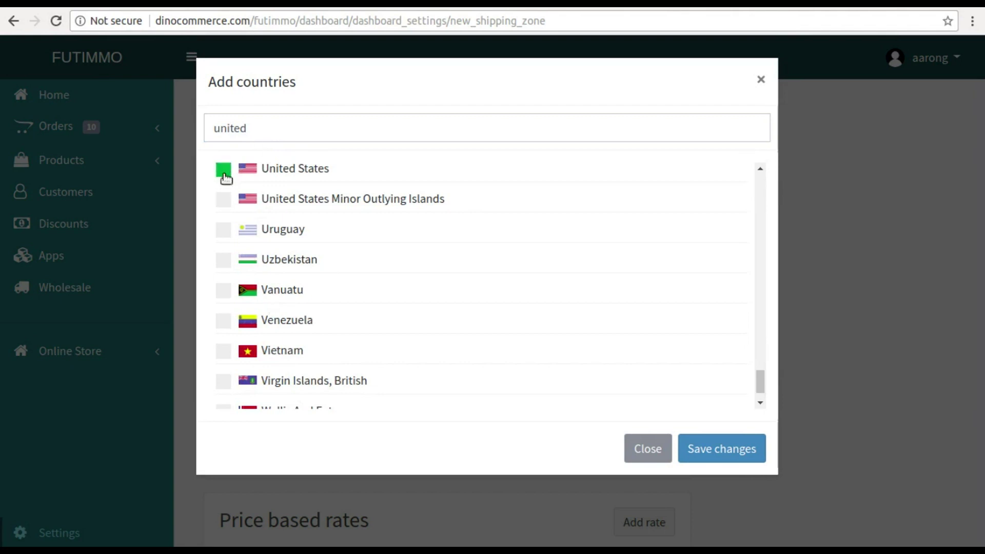
scroll(373, 241, up, 4)
scroll(370, 236, down, 10)
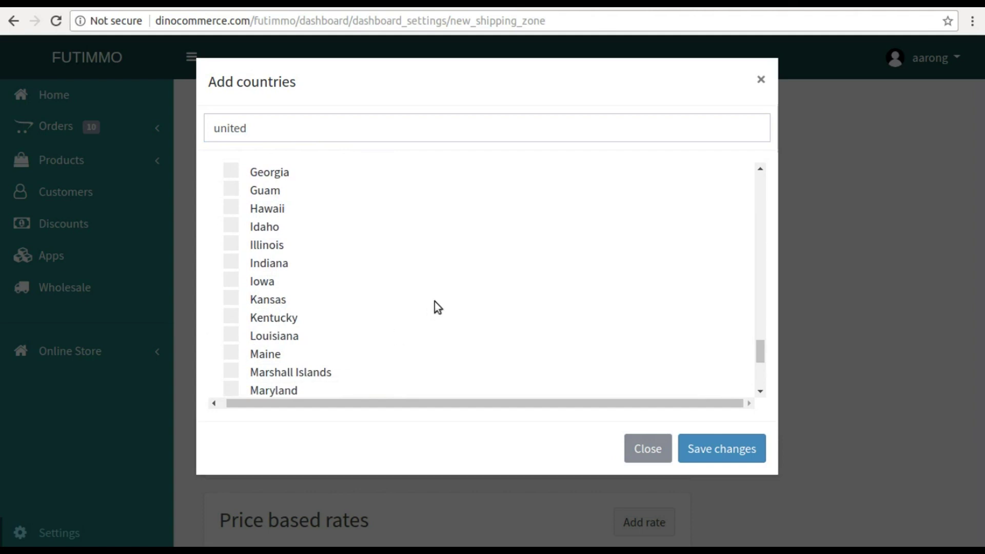
click(231, 171)
scroll(266, 259, up, 1)
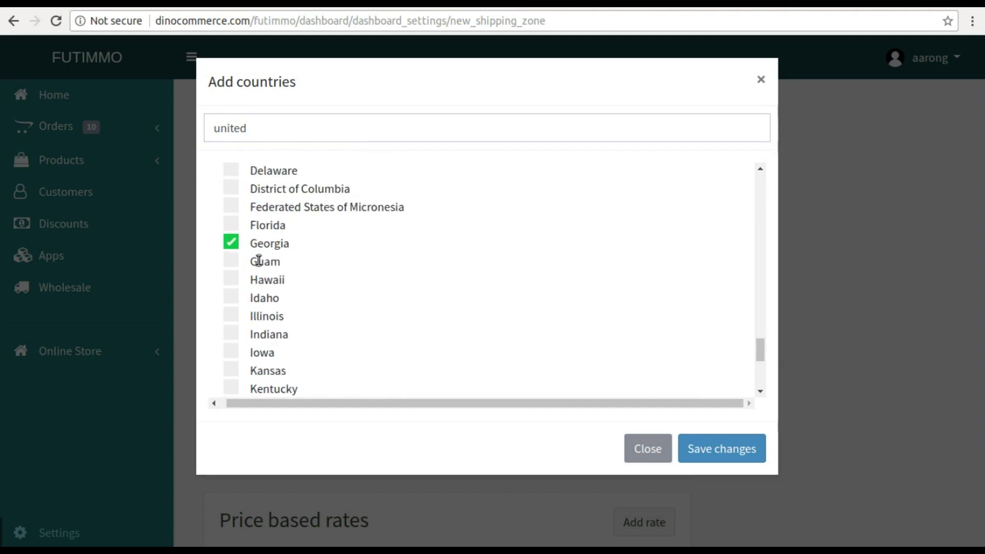
click(233, 281)
- Tick Canada and Mexico as well, then confirm the zone's country selection
scroll(392, 335, up, 1)
scroll(392, 336, up, 15)
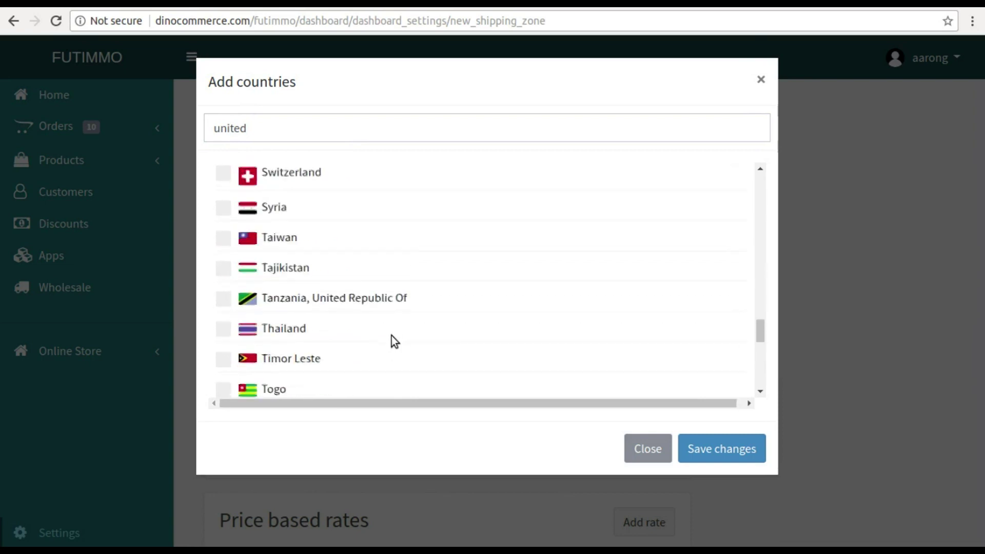
scroll(392, 336, up, 8)
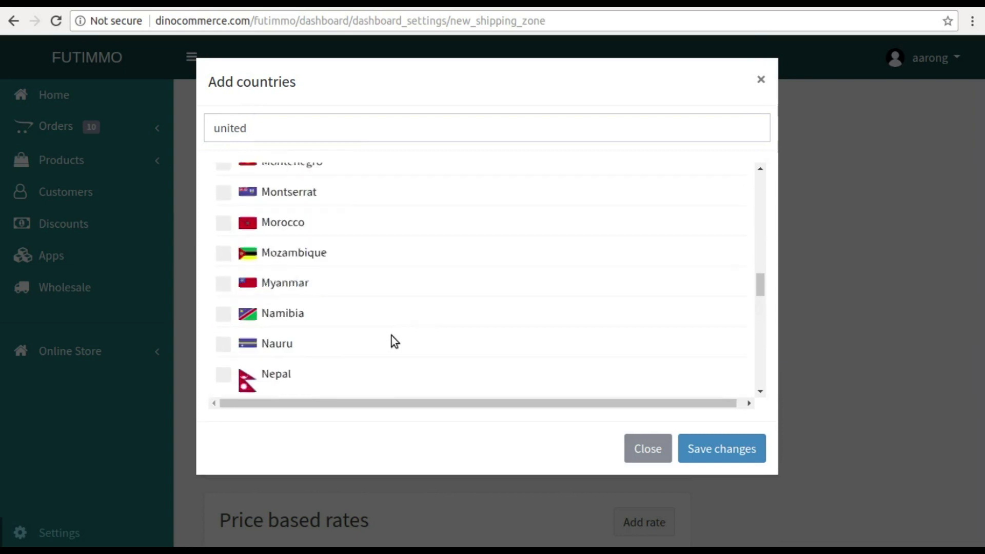
scroll(392, 336, up, 20)
click(223, 256)
scroll(331, 259, down, 3)
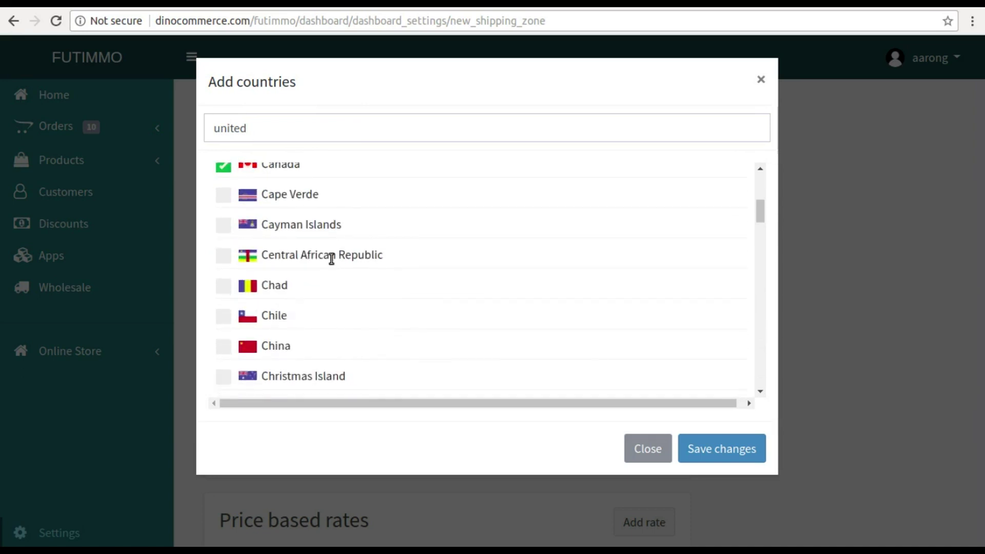
scroll(330, 258, down, 20)
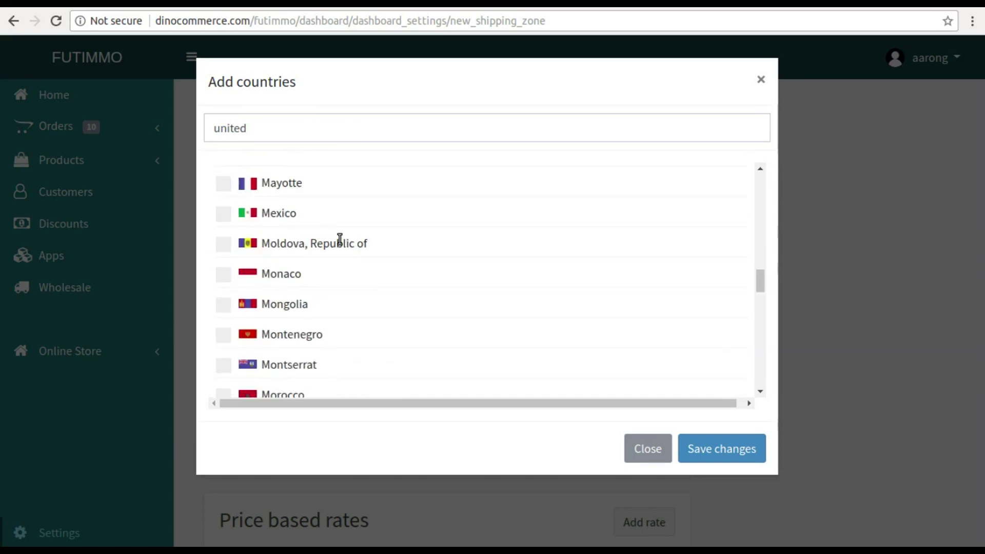
click(223, 214)
click(708, 450)
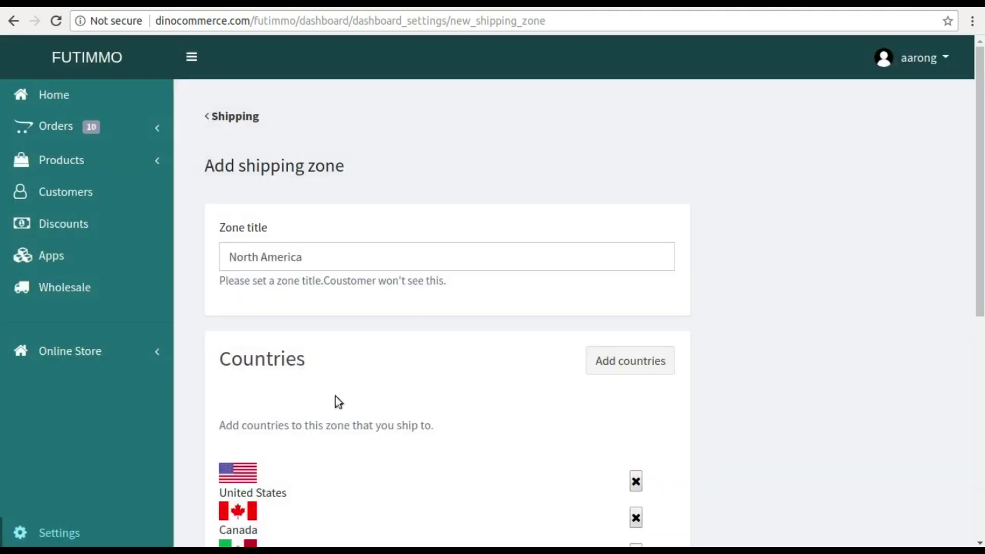
scroll(371, 343, down, 2)
scroll(370, 342, down, 7)
- Start a new price-based rate named 'Standard Shipping'
click(641, 215)
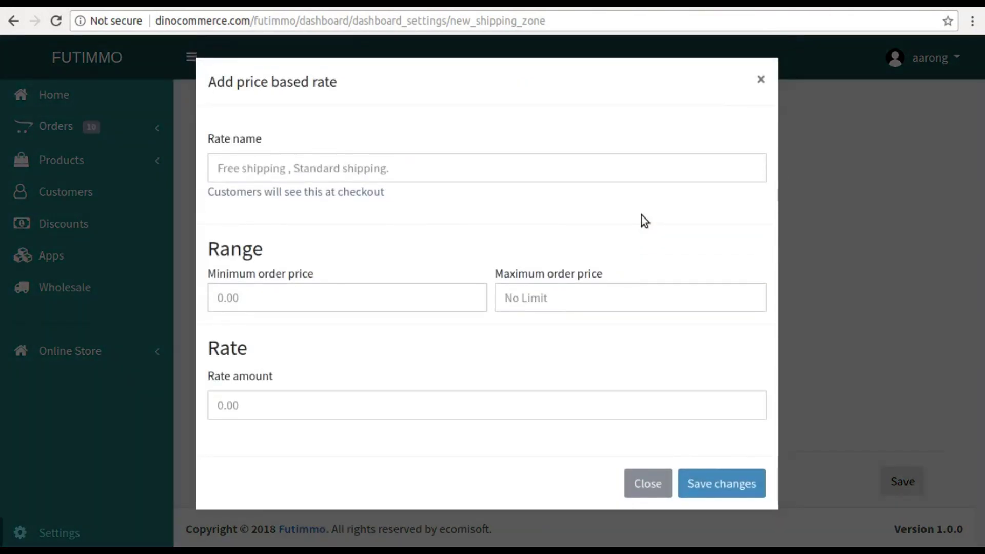
click(545, 168)
text(T)
key(BackSpace)
text(Standard Shipping)
key(Tab)
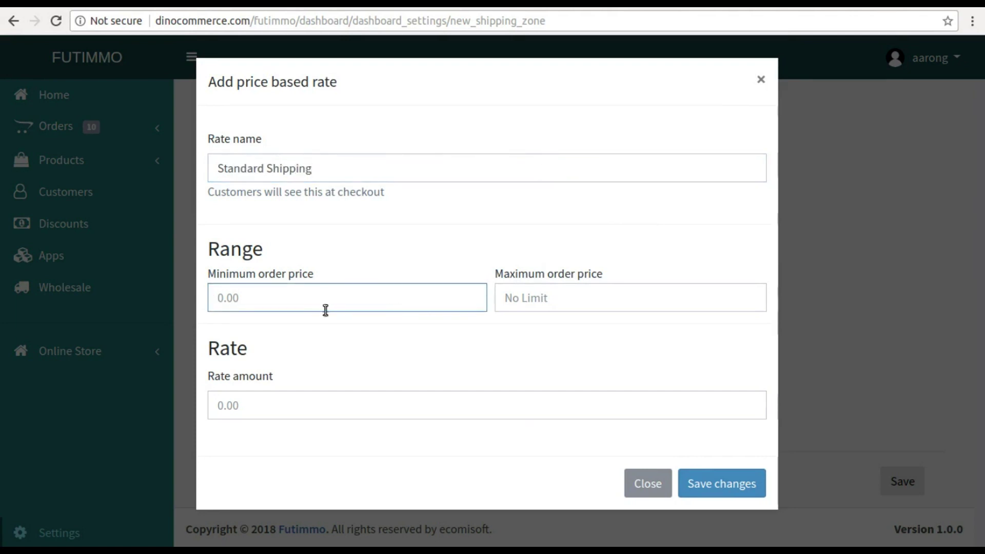
- Give the rate an order range of 1000–10000 and amount 100, then save it
text(1)
click(560, 308)
text(1000)
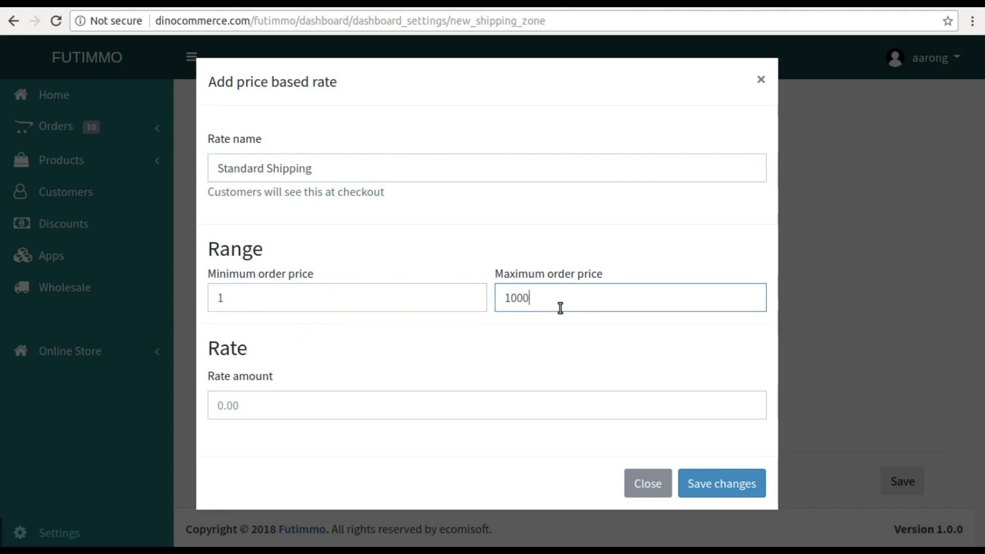
text(0)
click(266, 395)
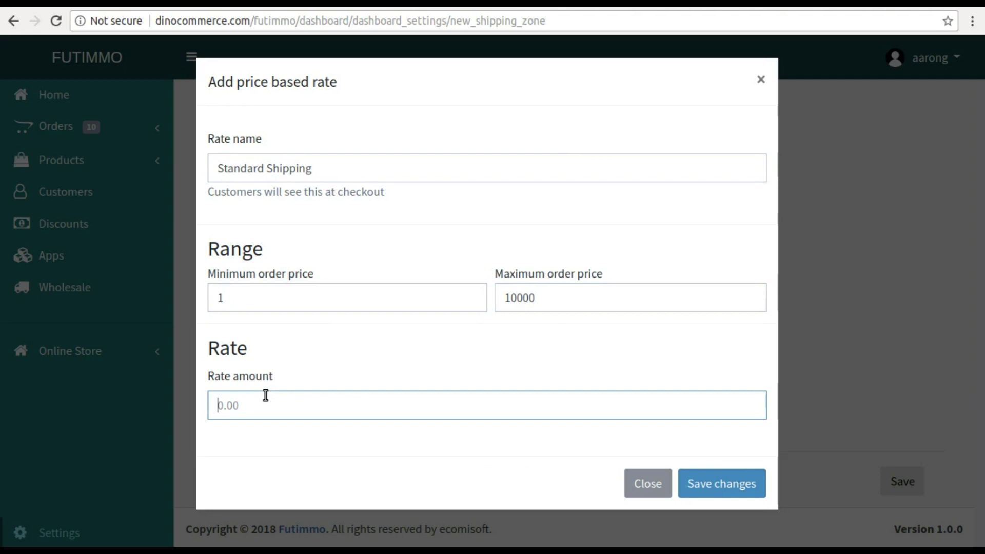
text(100)
click(233, 298)
text(00)
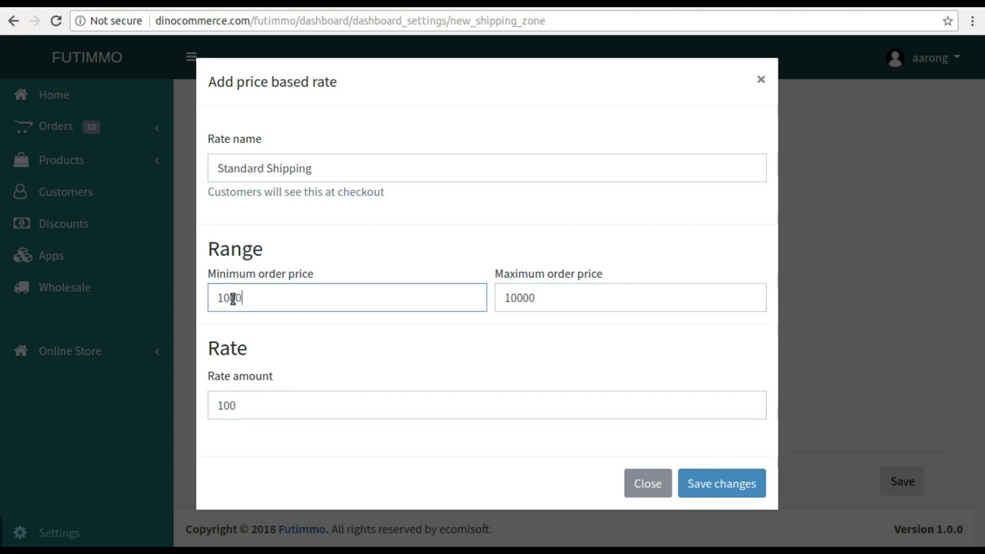
click(716, 482)
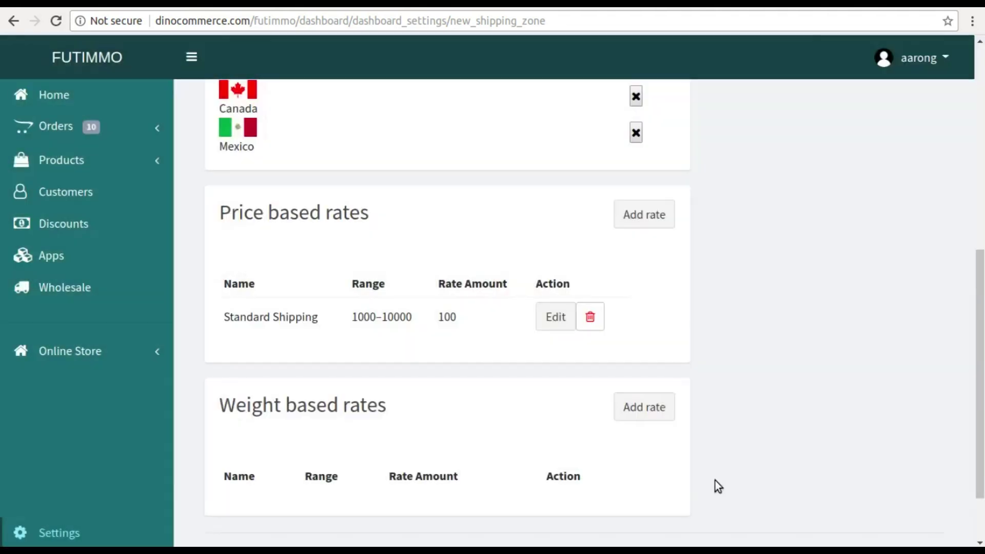
scroll(444, 355, down, 3)
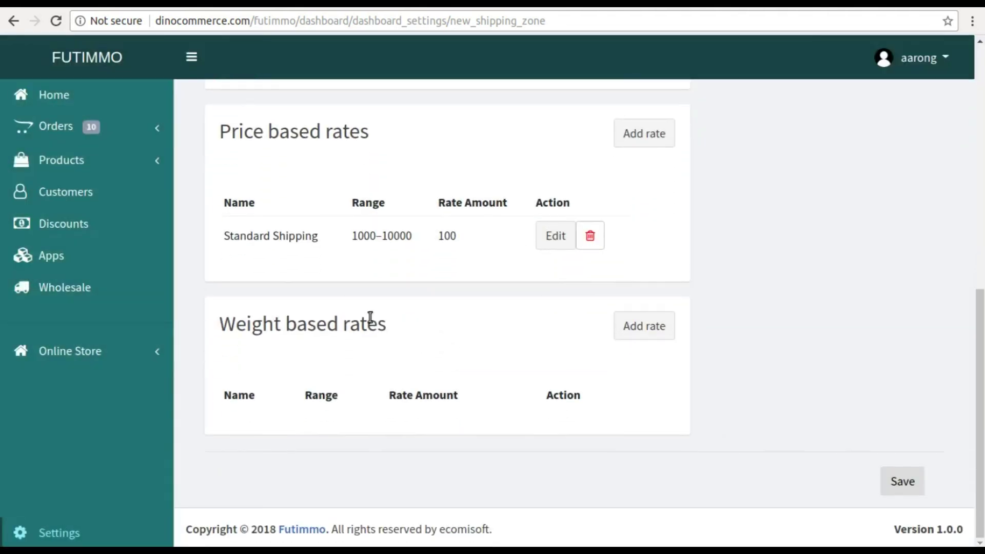
- Start a weight-based rate named 'Weight based standard shipping'
click(636, 323)
click(375, 175)
text(Weight Ba)
key(BackSpace)
key(BackSpace)
key(BackSpace)
key(BackSpace)
text(based st)
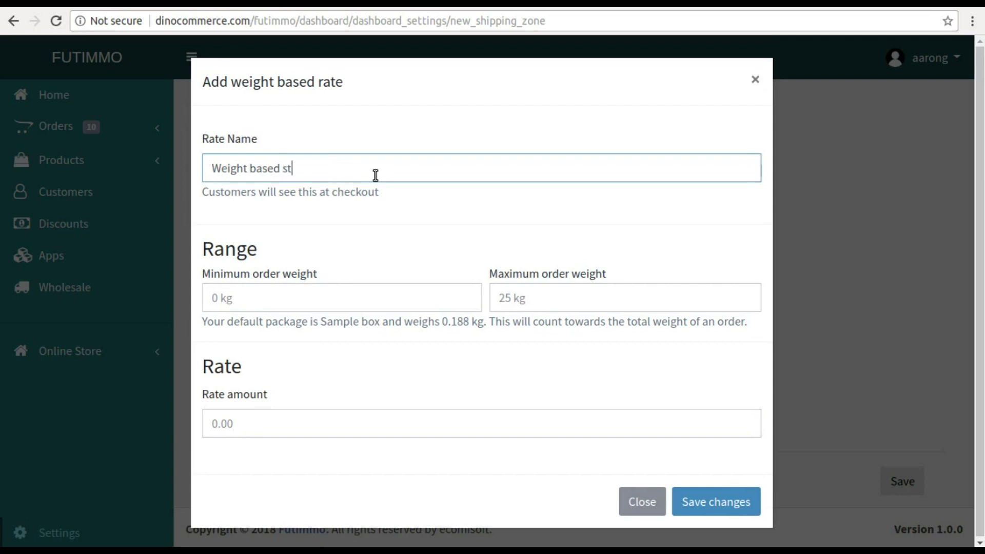
text(andard shipping)
- Set its weight range to 10–30 and amount 5, save the rate, then save the zone
click(303, 297)
text(1)
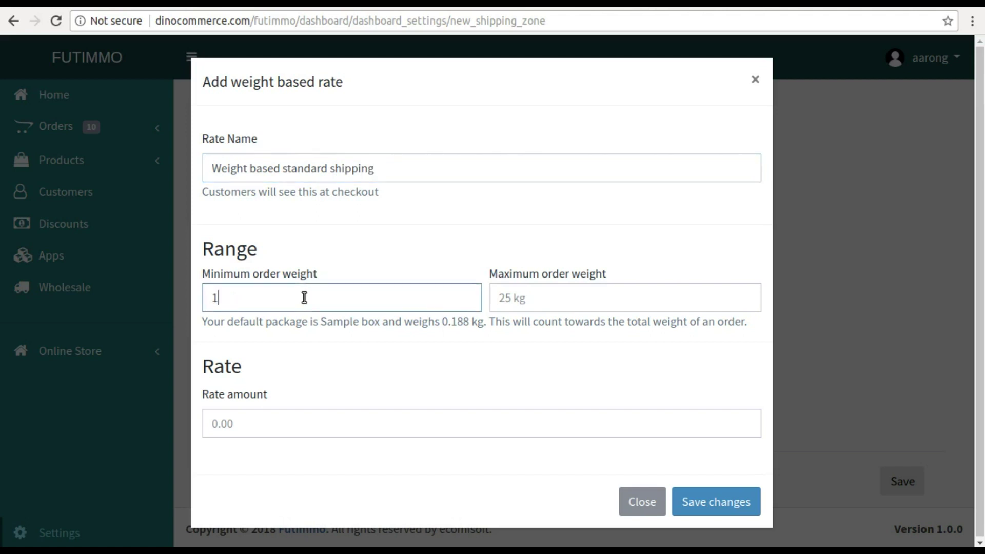
text(0)
click(530, 299)
text(3)
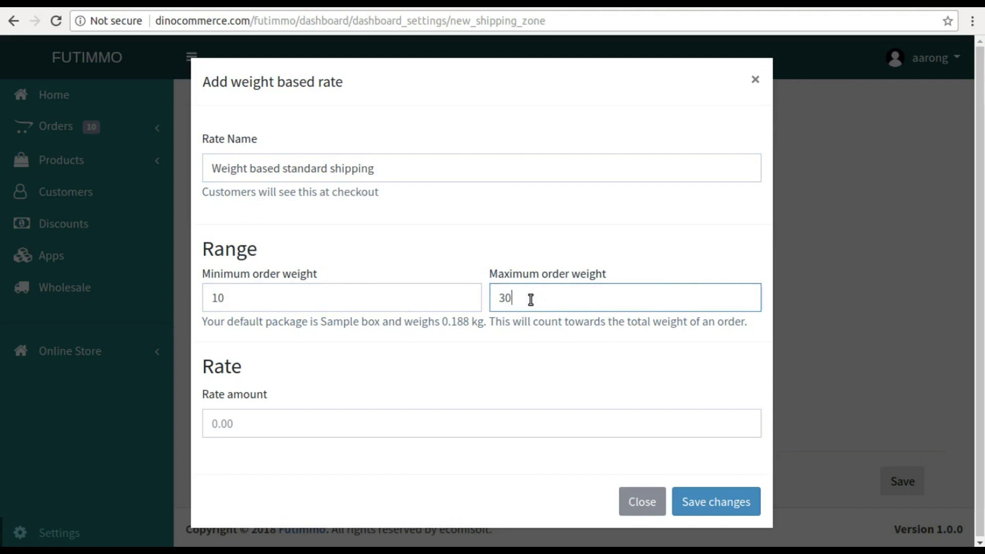
click(274, 423)
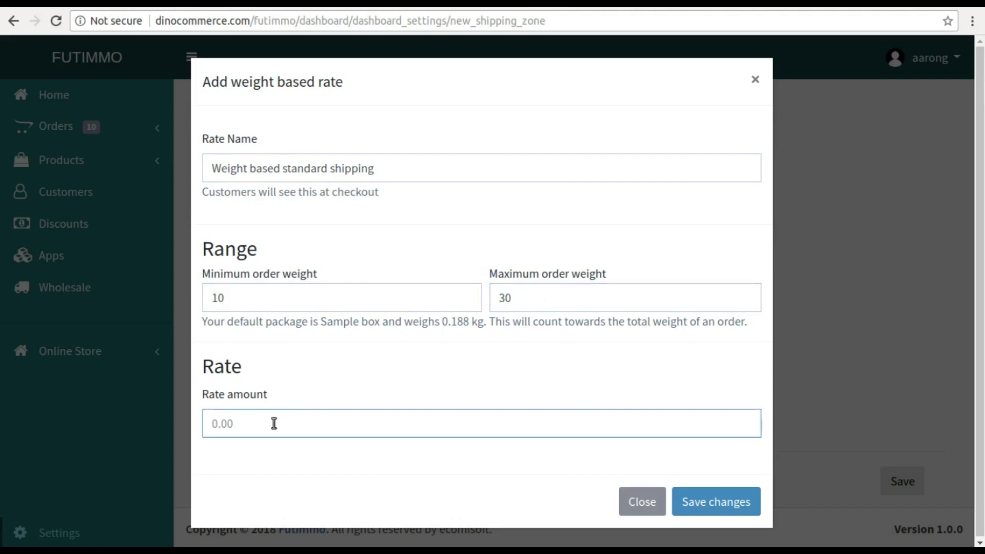
text(5)
click(697, 503)
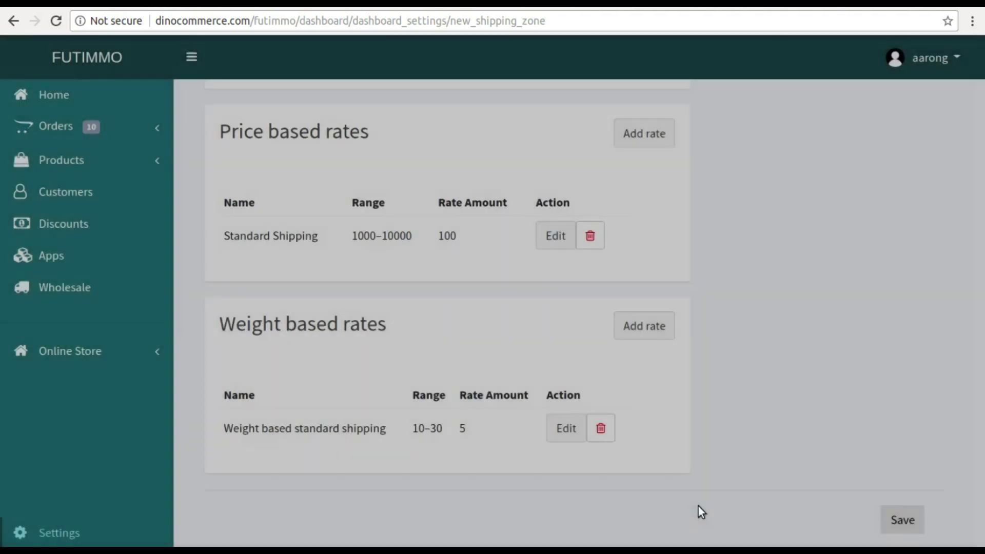
scroll(586, 454, down, 1)
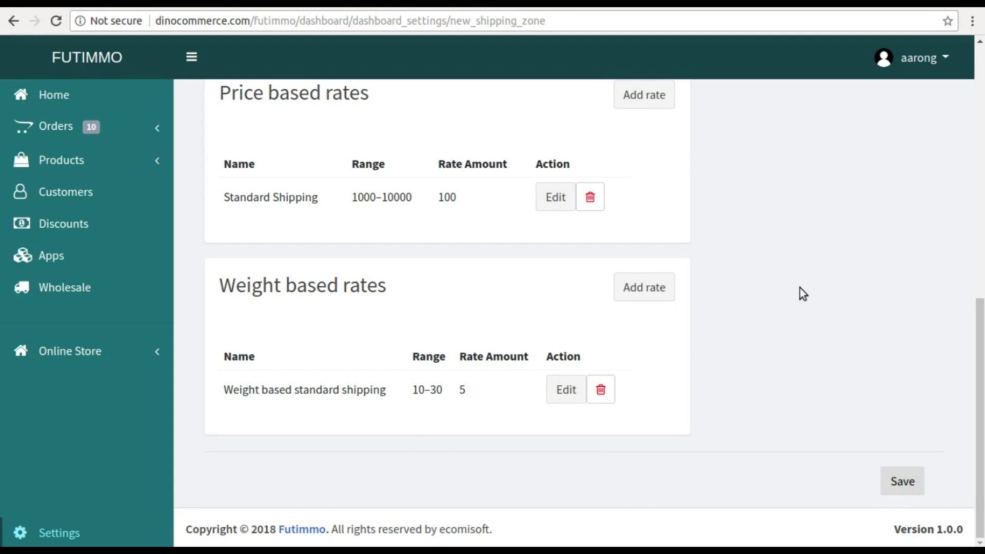
click(902, 483)
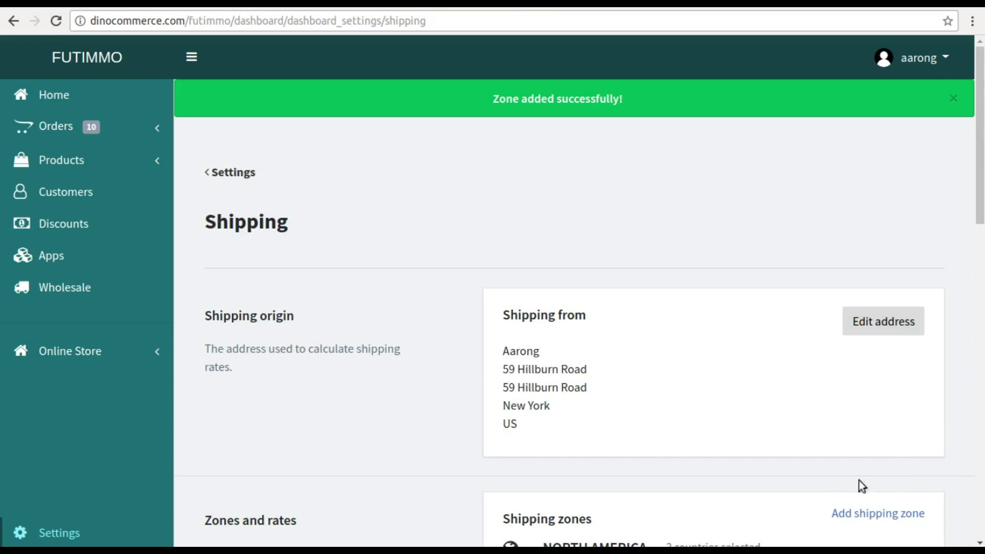
- Check the saved North America zone's 3 countries and two rates, then go back to Settings
scroll(749, 334, down, 7)
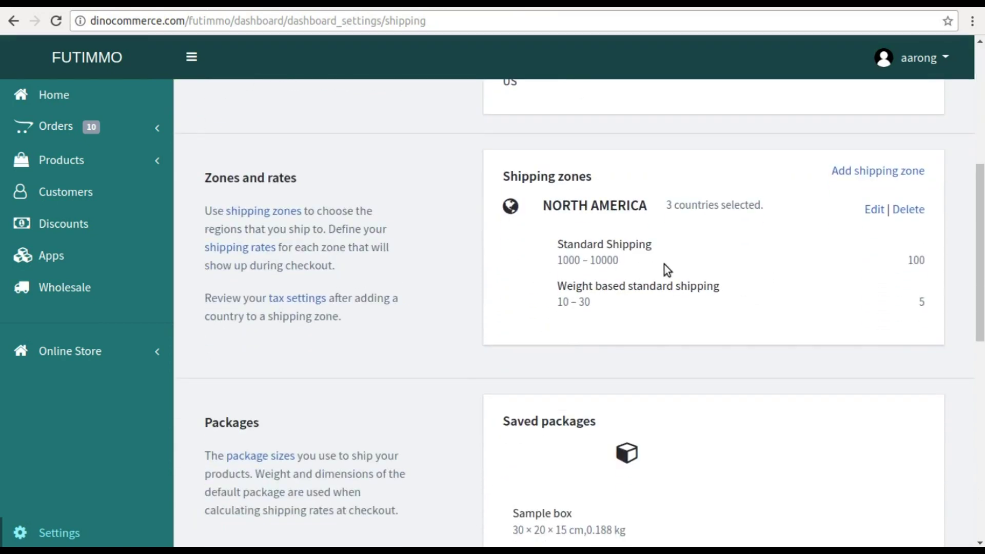
scroll(665, 263, down, 7)
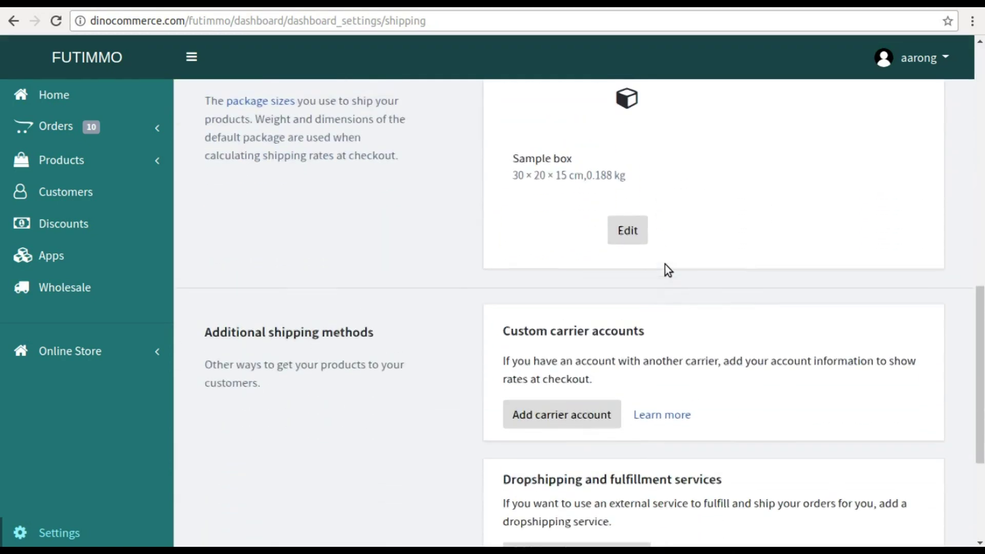
scroll(664, 263, down, 3)
scroll(664, 264, up, 17)
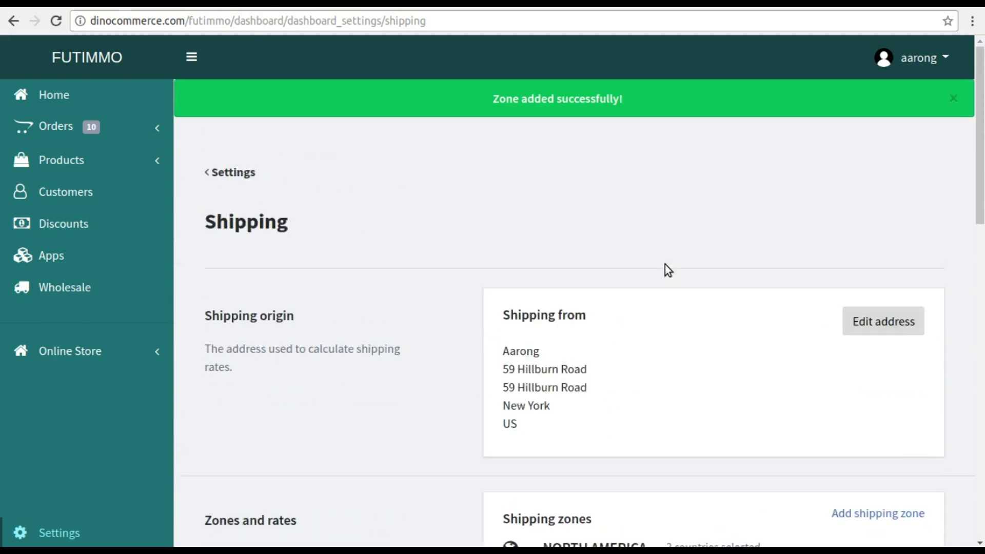
click(229, 176)
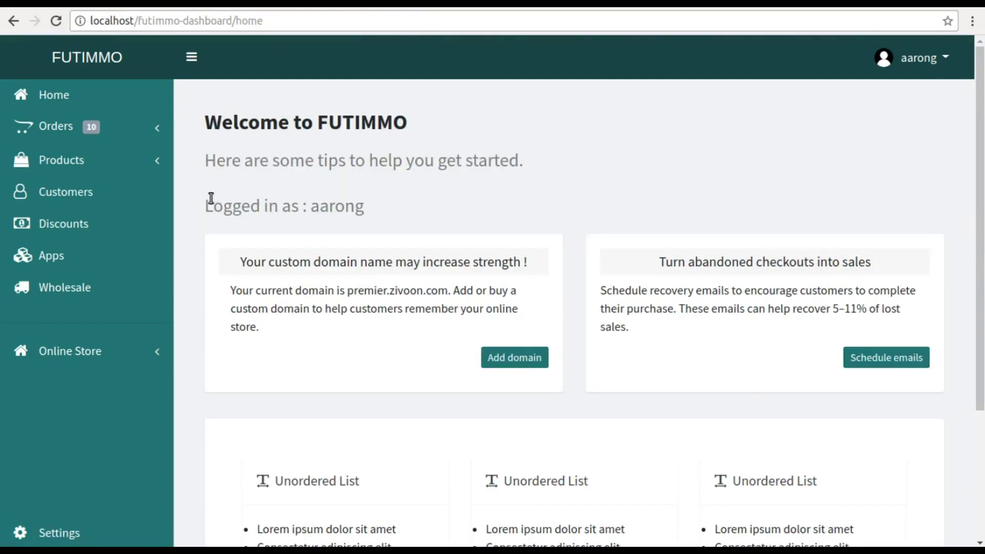
- Create a new static product catalog titled 'Shirt' under Products > Catalogs
click(66, 160)
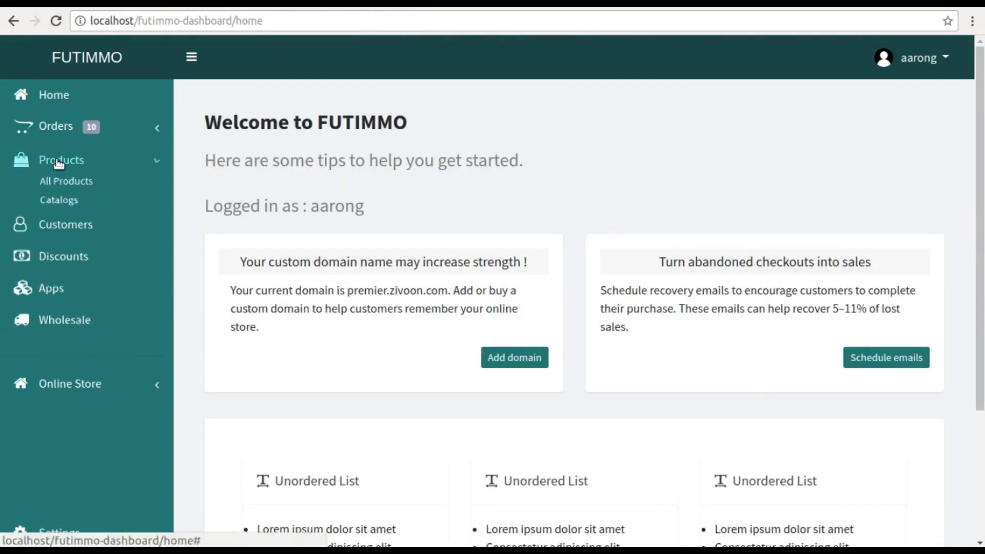
click(62, 198)
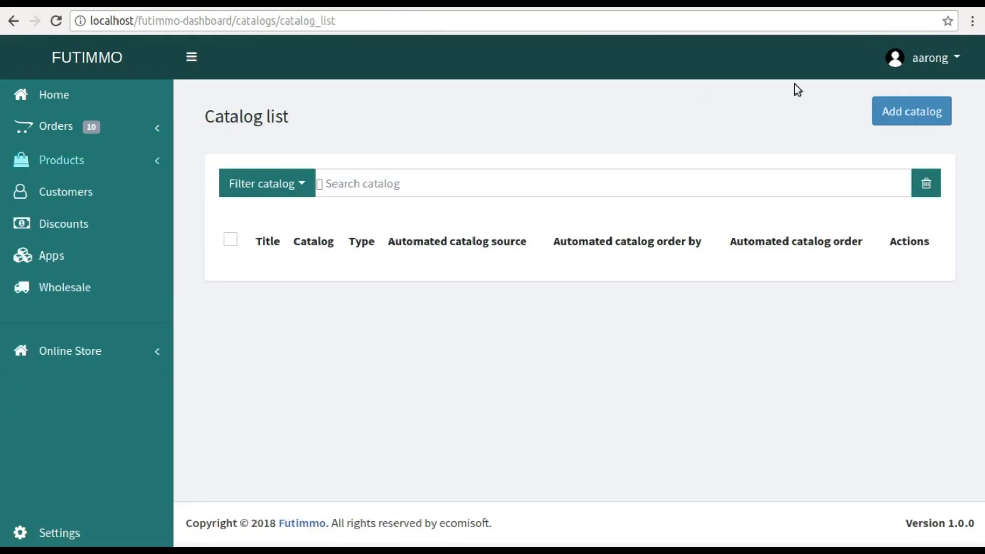
click(880, 107)
click(404, 256)
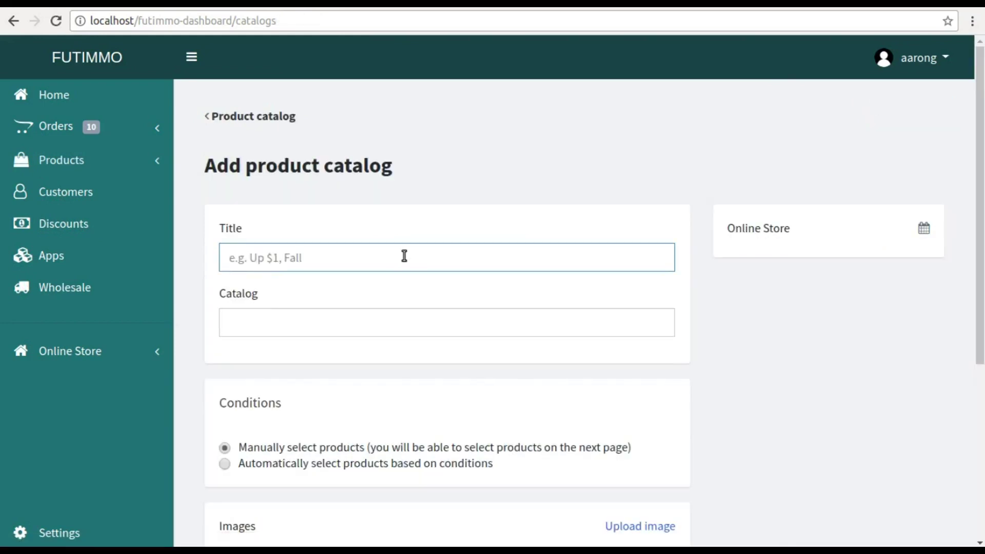
text(Shirt)
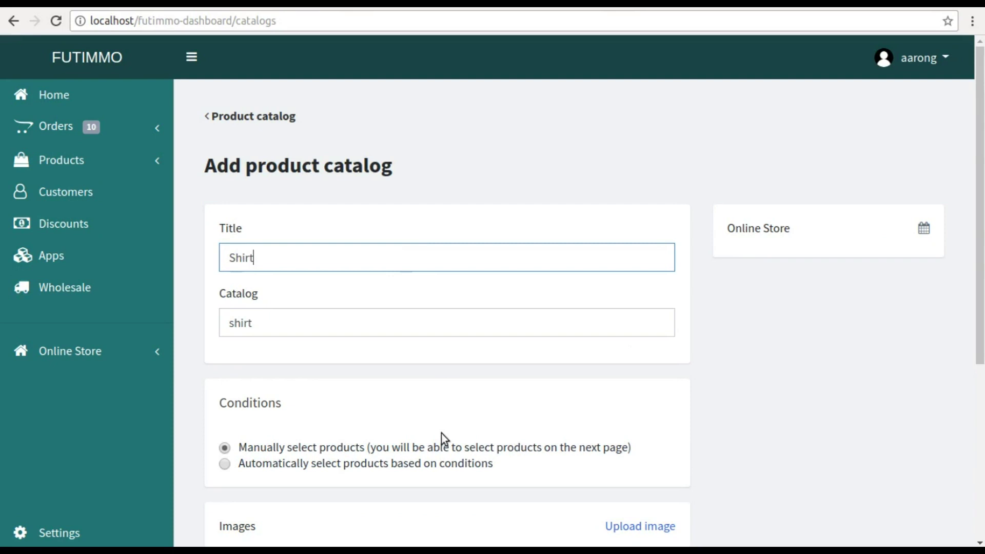
scroll(441, 434, down, 4)
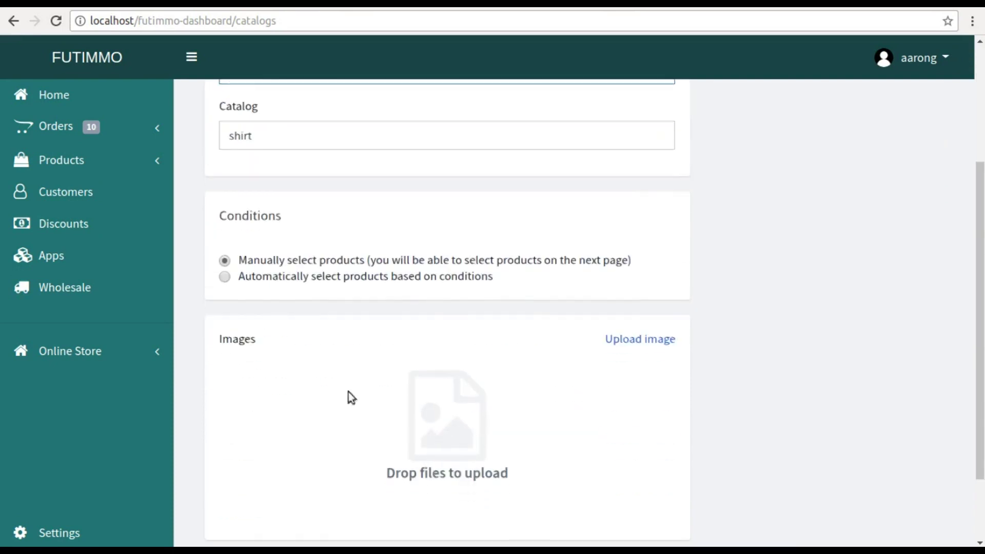
scroll(385, 290, down, 2)
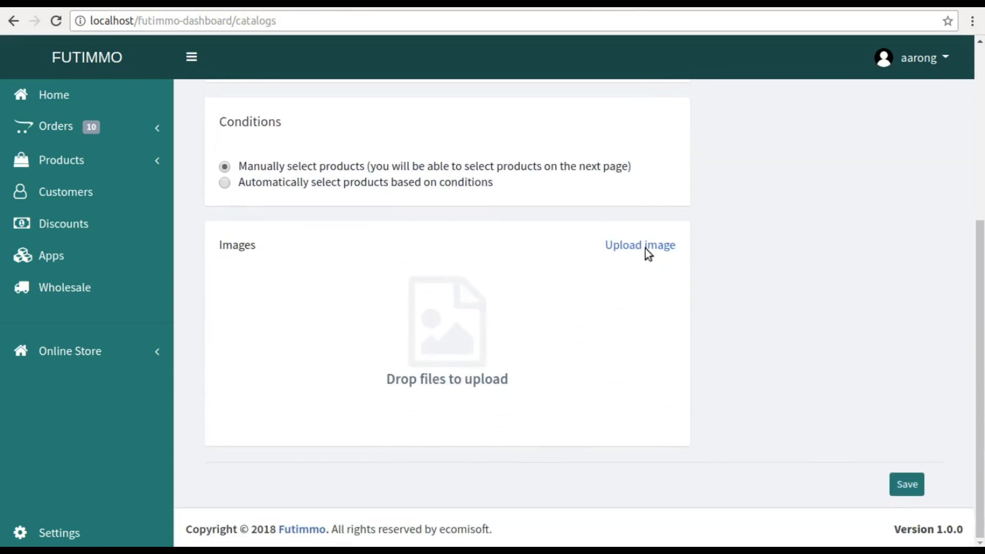
click(908, 483)
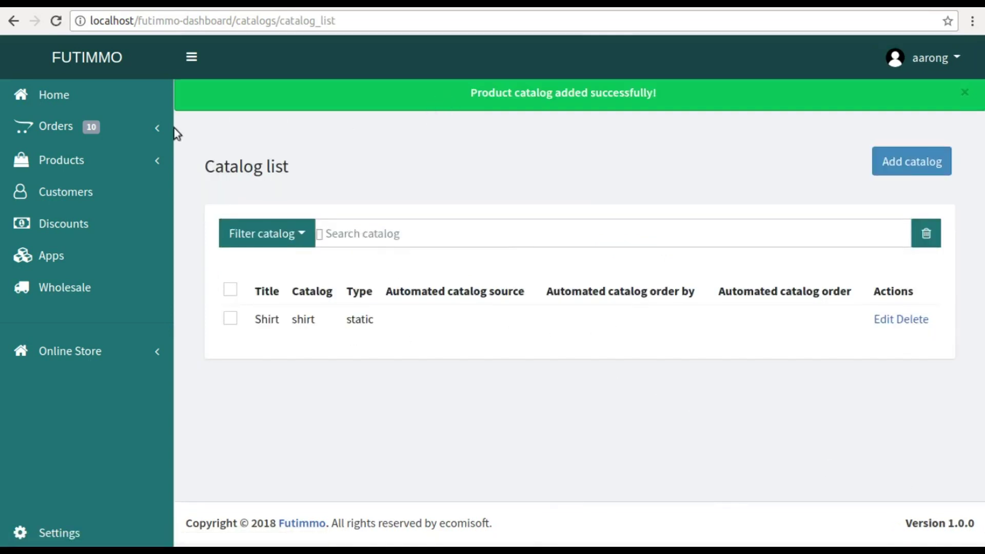
- Add a product category titled 'T shirt' and return to the category list
click(77, 159)
click(65, 219)
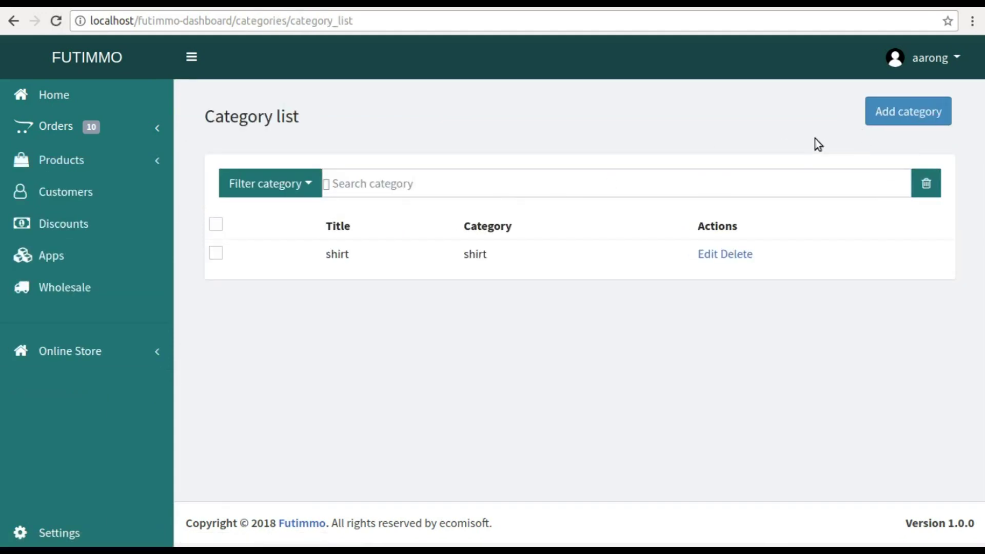
click(911, 116)
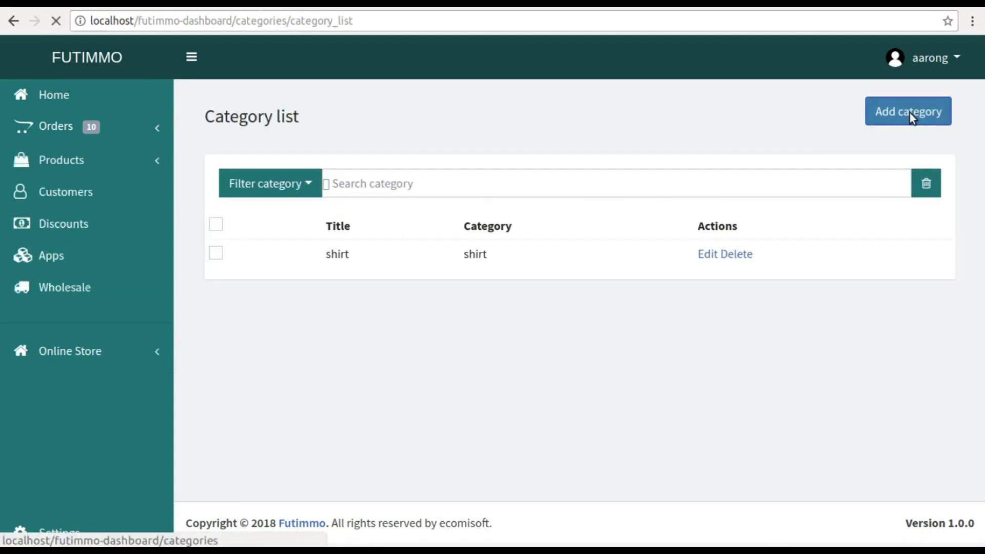
click(390, 260)
text(T short)
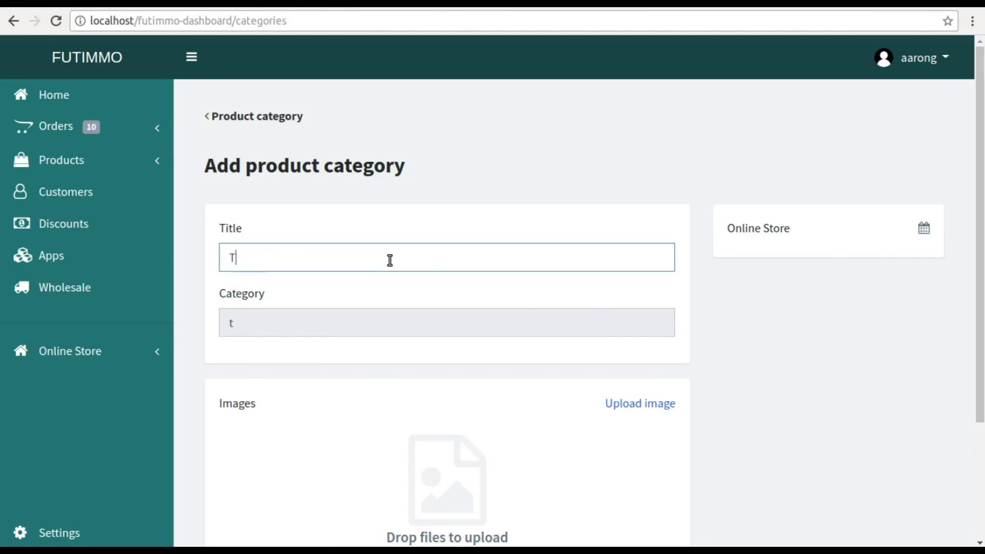
key(BackSpace)
key(BackSpace)
key(BackSpace)
text(irt)
scroll(422, 405, down, 3)
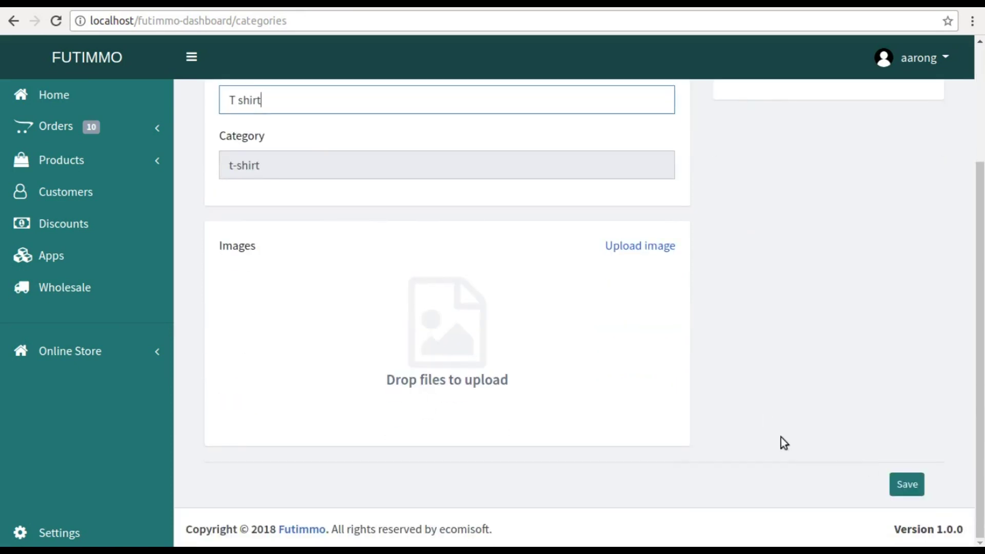
click(905, 485)
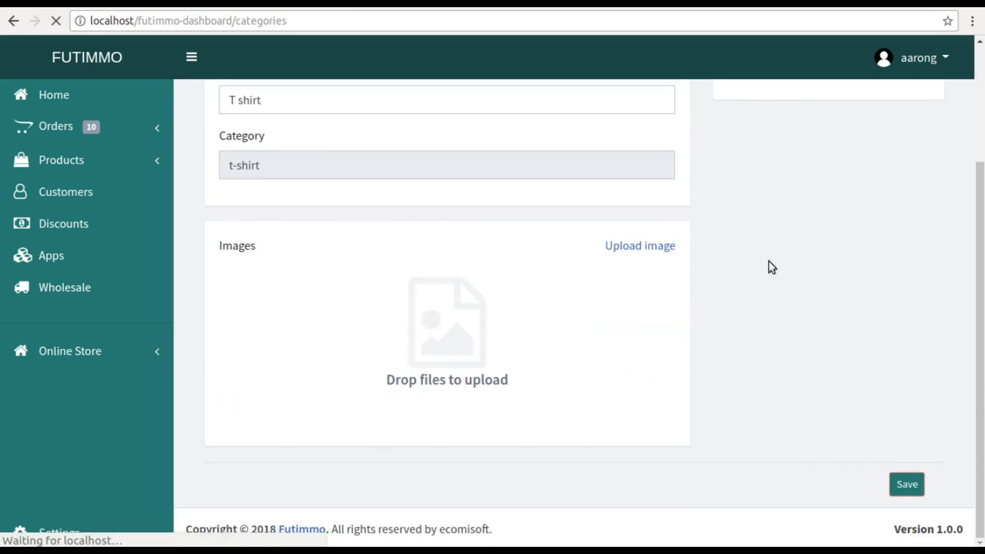
click(250, 163)
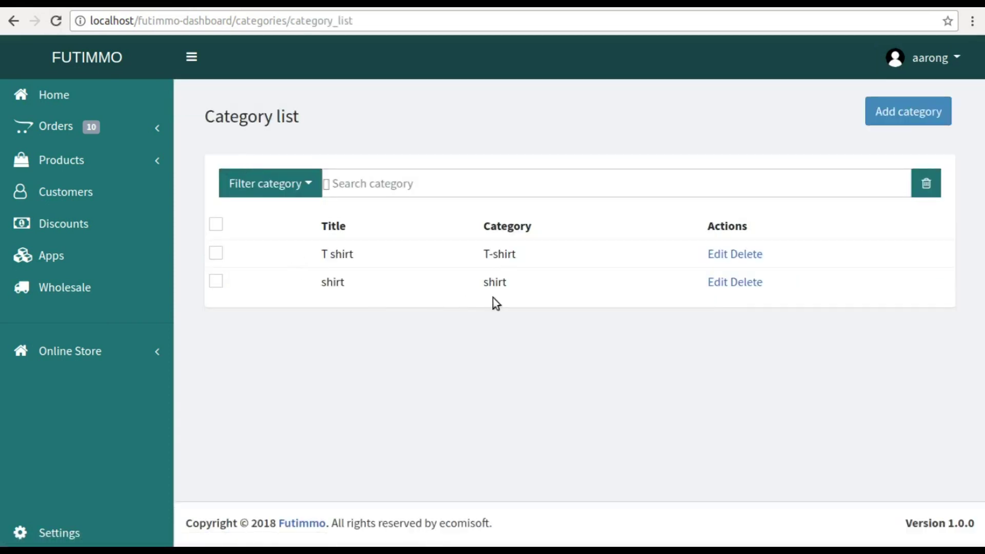
click(72, 163)
- Start a new product titled 'Cotton shirt' and paste in its description
click(69, 180)
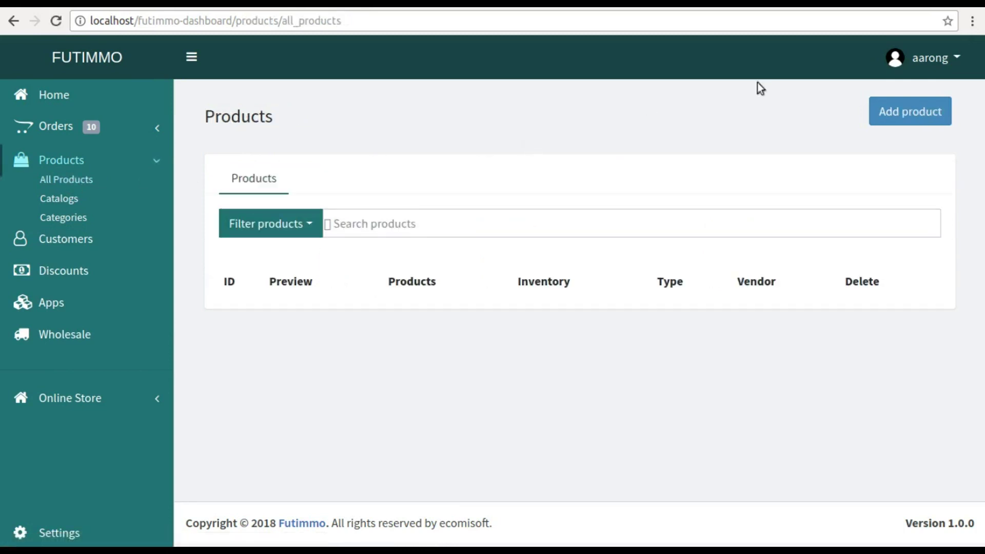
click(902, 113)
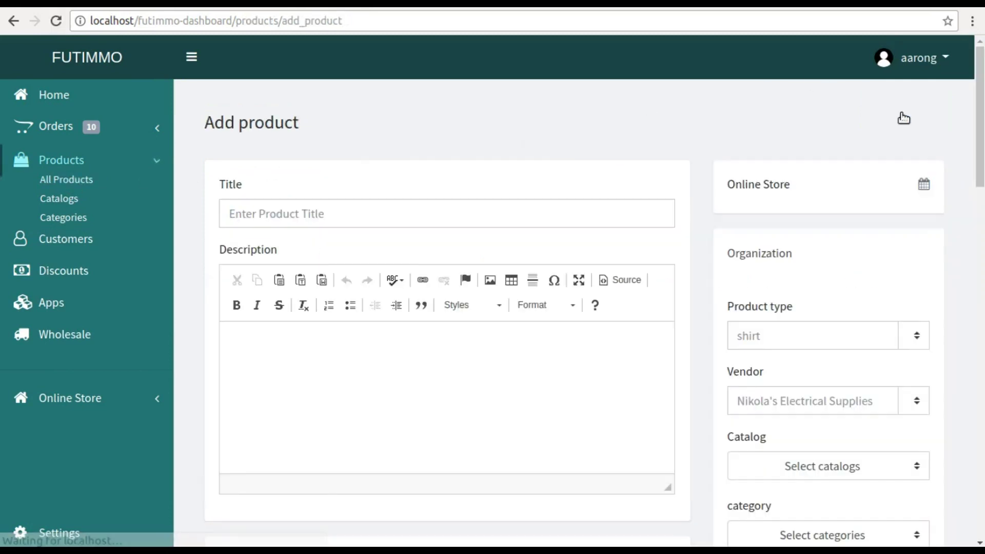
click(289, 211)
text(Co)
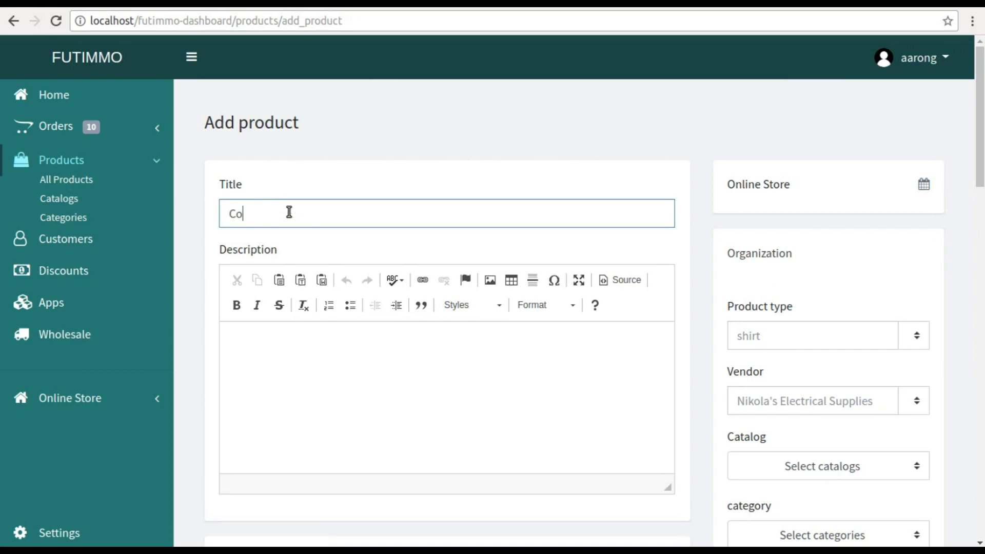
text(tton shortyrt)
click(313, 367)
text(cotton shirt with light blue prints and left chest pocket.)
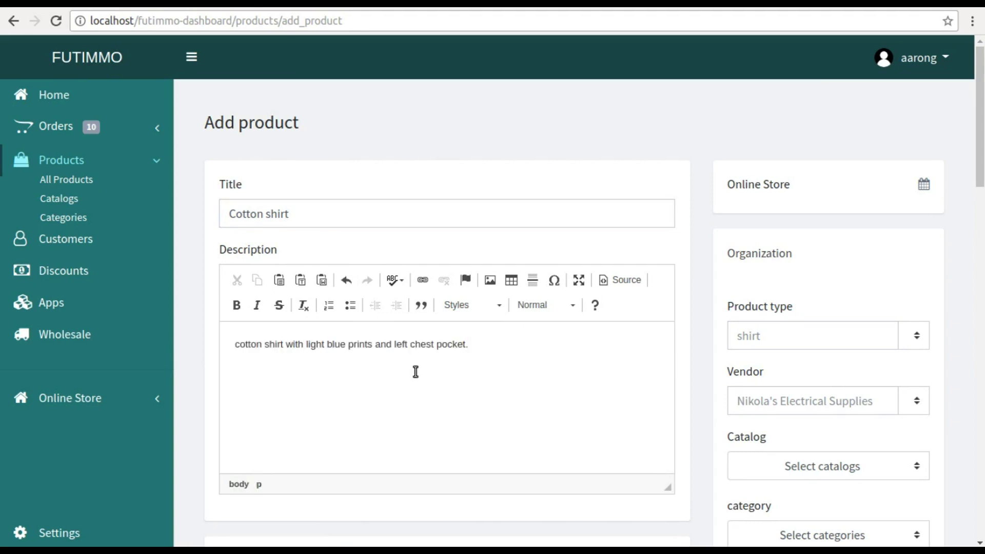
scroll(415, 371, down, 5)
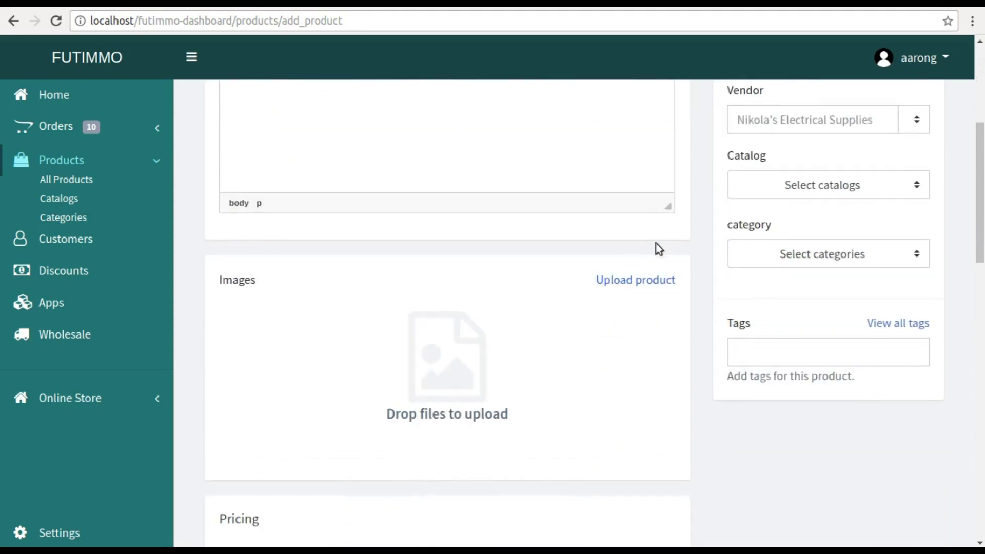
scroll(657, 246, up, 5)
- Set product type 'shirt', vendor 'aarong' and the 'Shirt' catalog for the product
click(849, 337)
text(shirt)
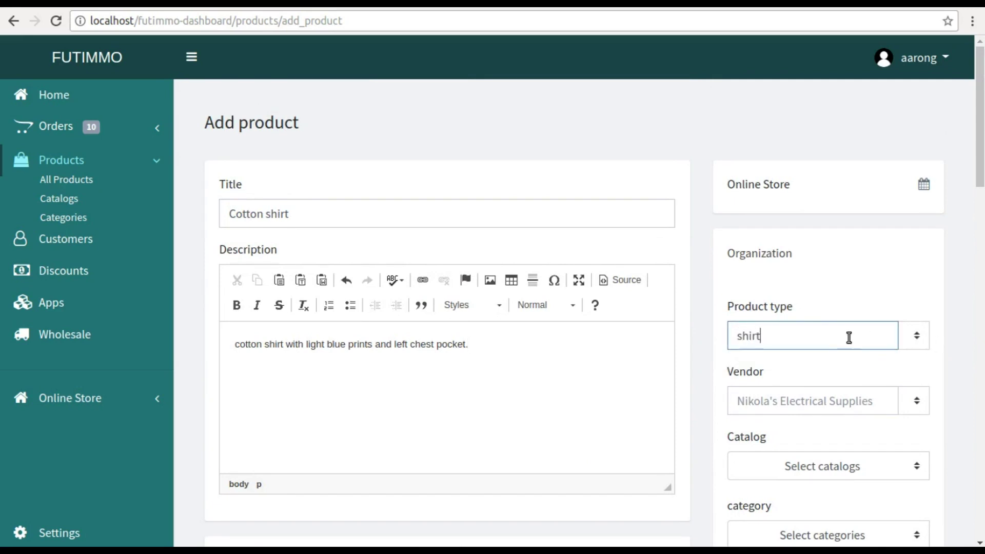
click(819, 405)
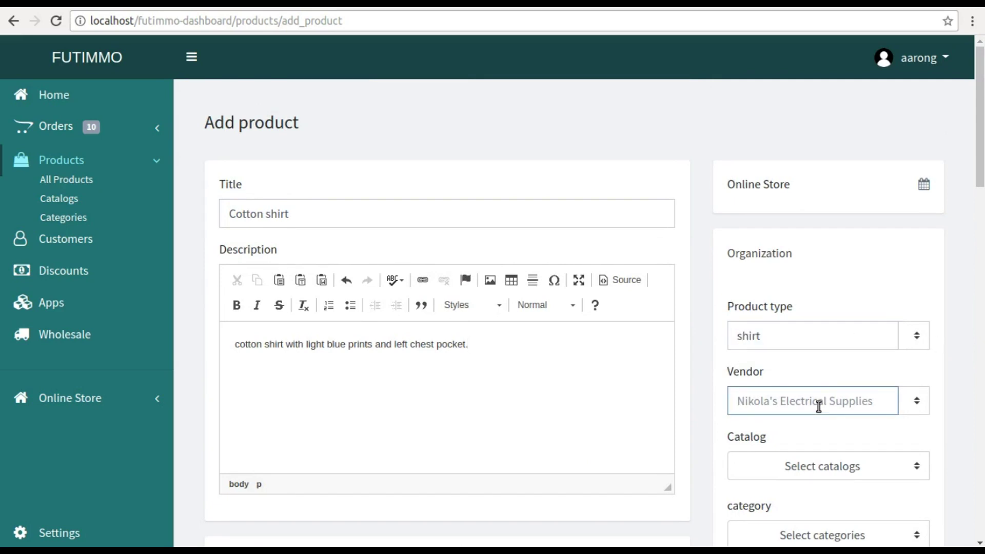
text(aarong)
click(896, 466)
scroll(897, 466, down, 3)
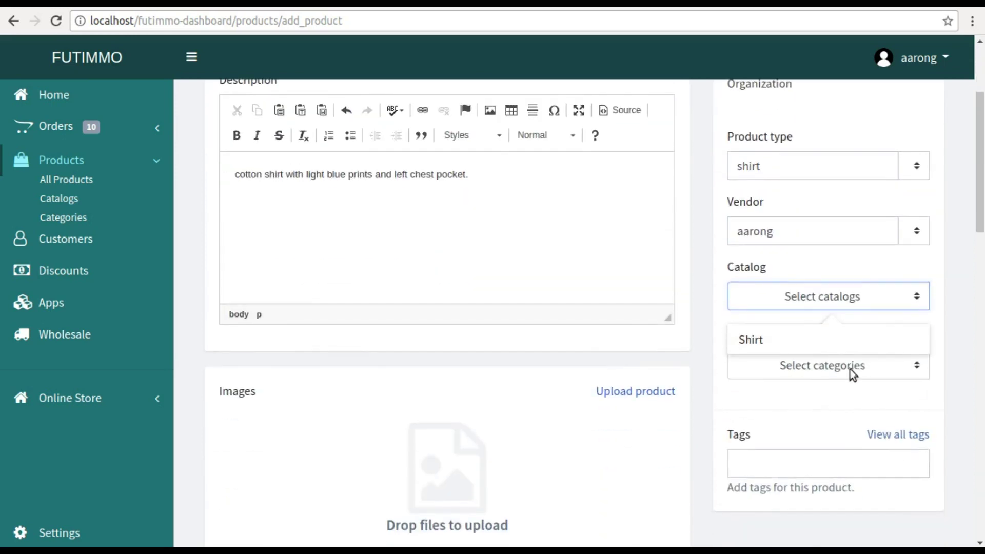
click(845, 367)
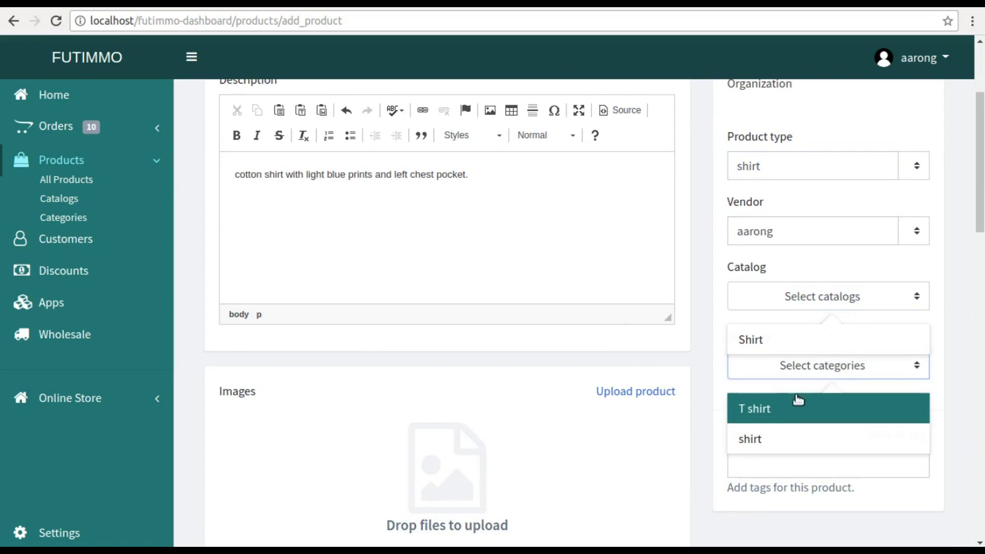
click(755, 339)
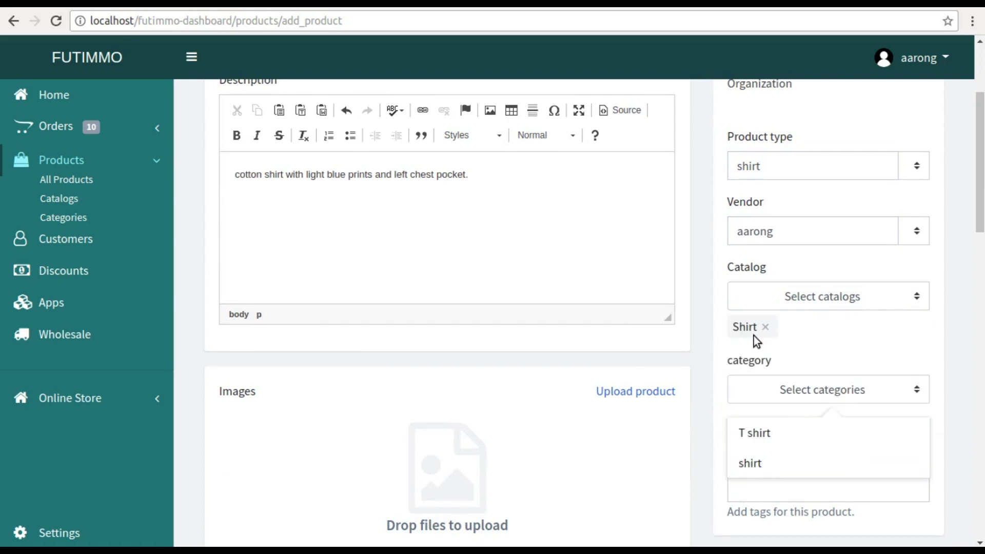
scroll(635, 405, down, 2)
click(796, 292)
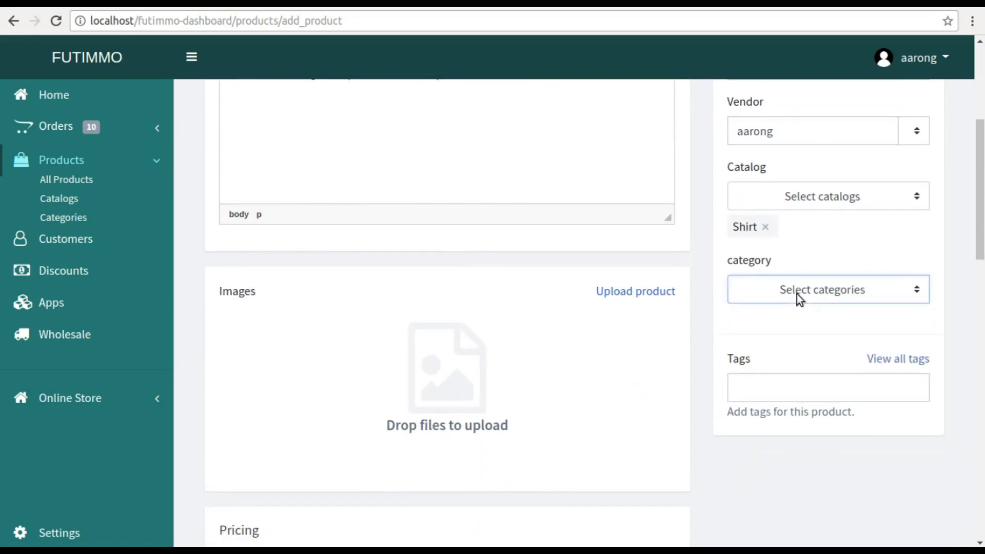
click(781, 385)
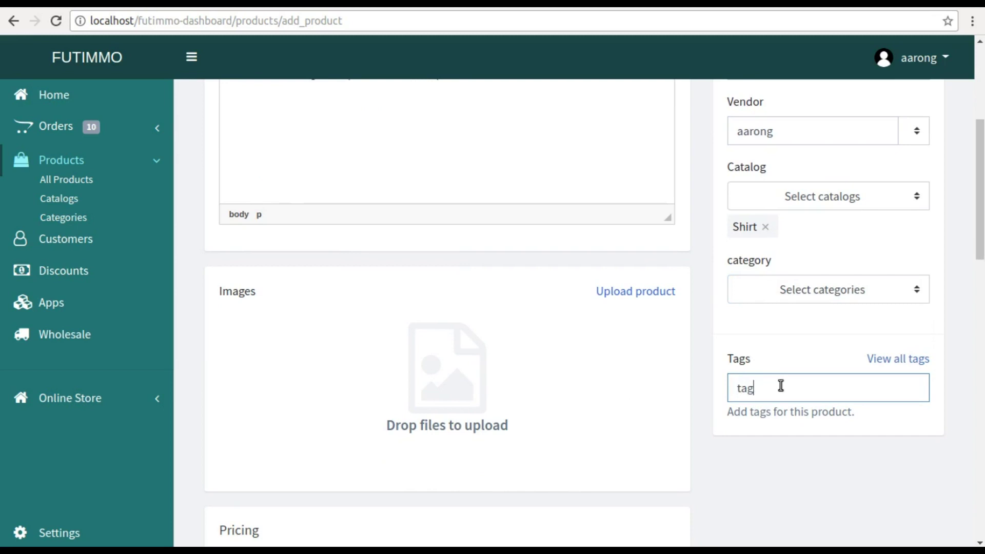
click(597, 296)
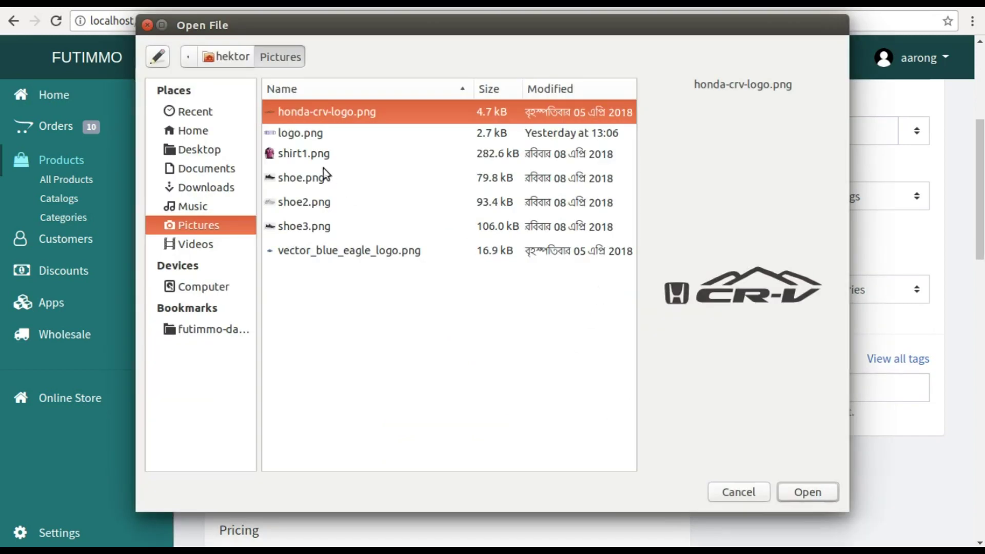
- Attach shirt1.png as the product image
click(314, 154)
click(802, 491)
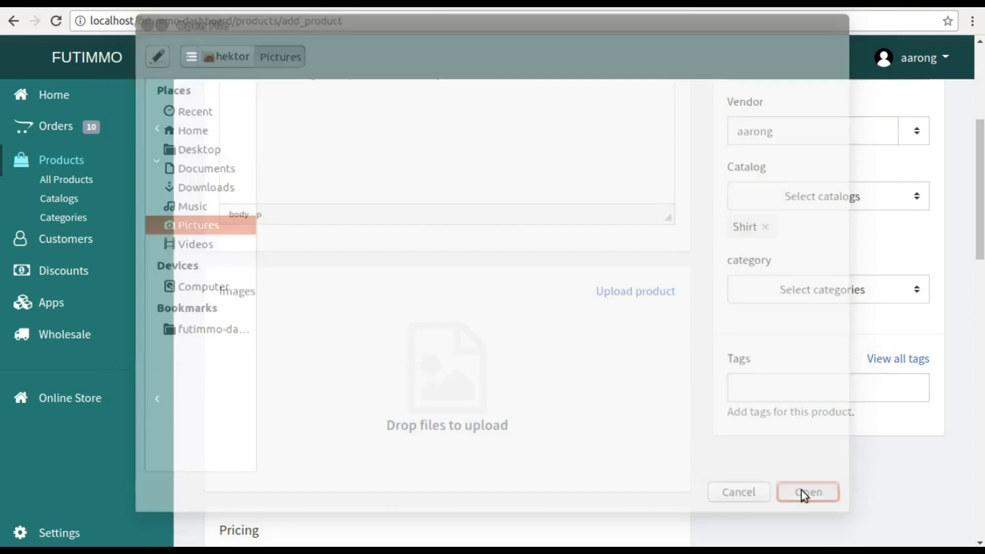
scroll(448, 361, down, 4)
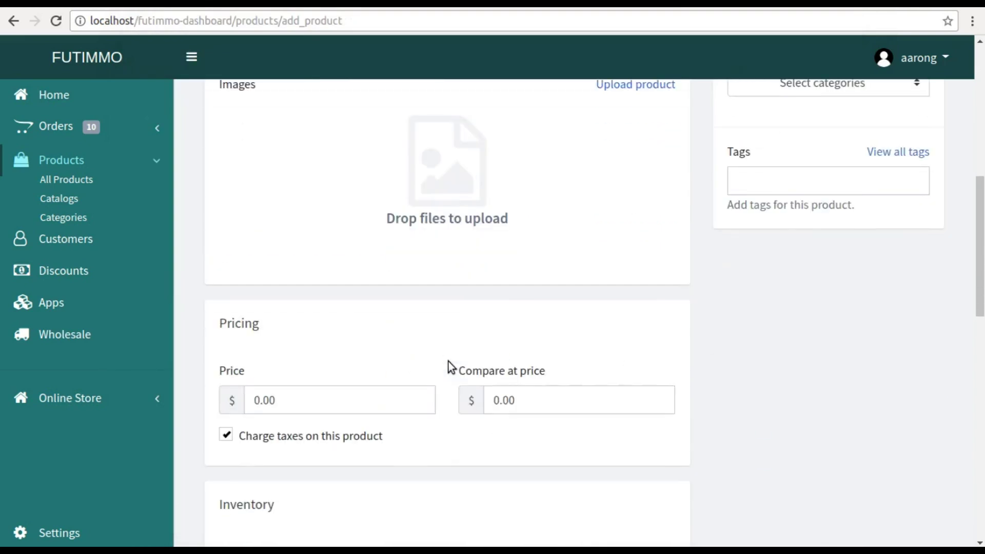
scroll(448, 362, down, 1)
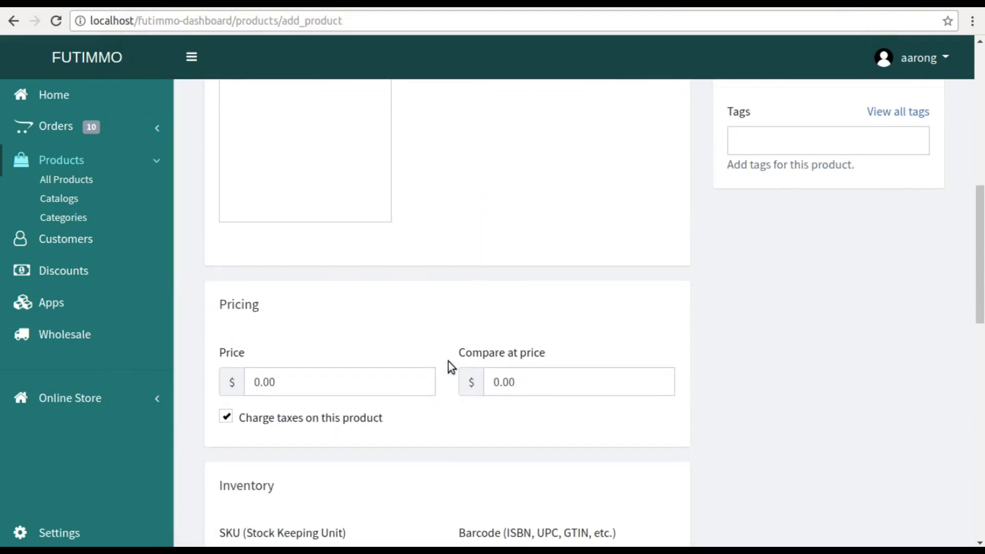
- Set the price to 10 and the compare-at price to 20, keeping taxes charged
click(270, 386)
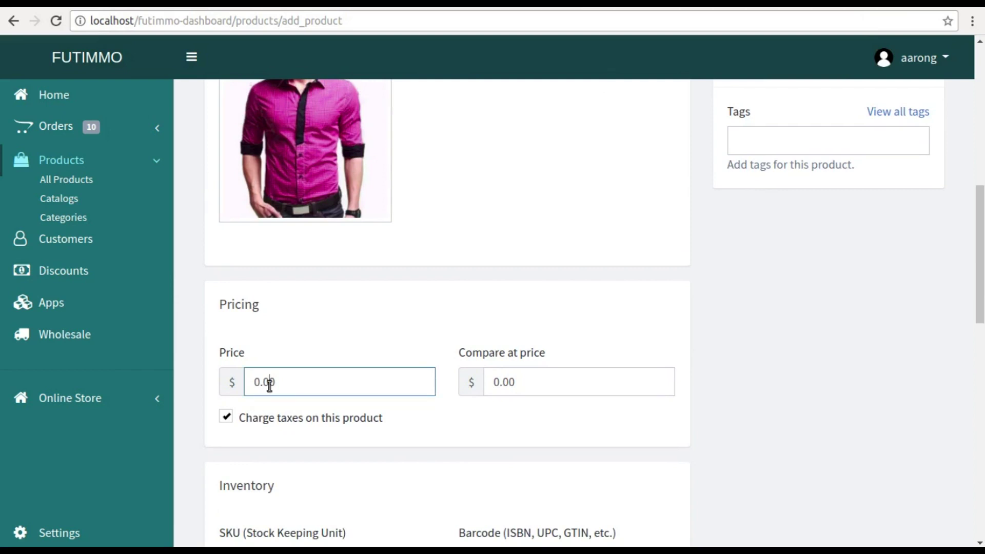
drag(291, 395, 231, 380)
text(10)
click(521, 382)
drag(521, 382, 491, 383)
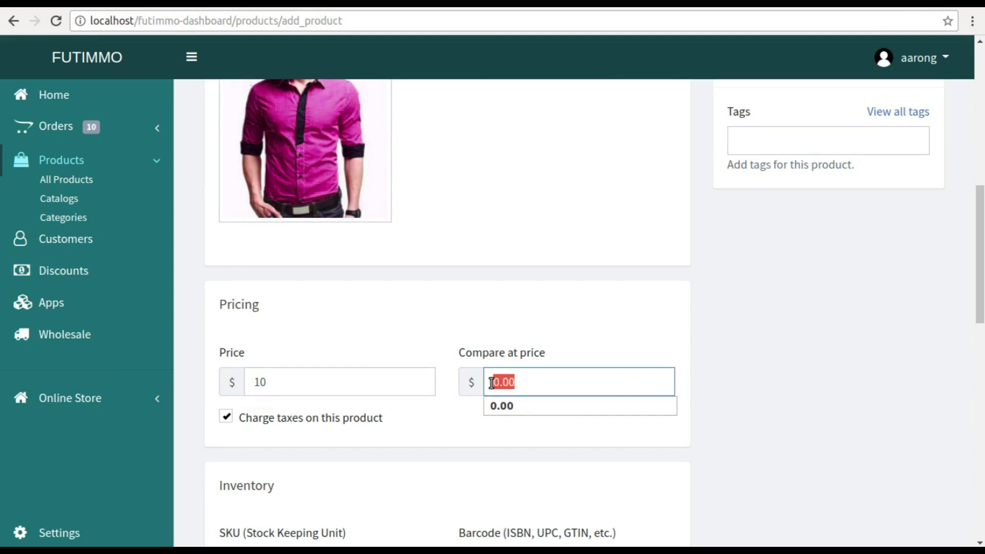
text(20)
click(512, 417)
scroll(271, 404, down, 1)
click(270, 404)
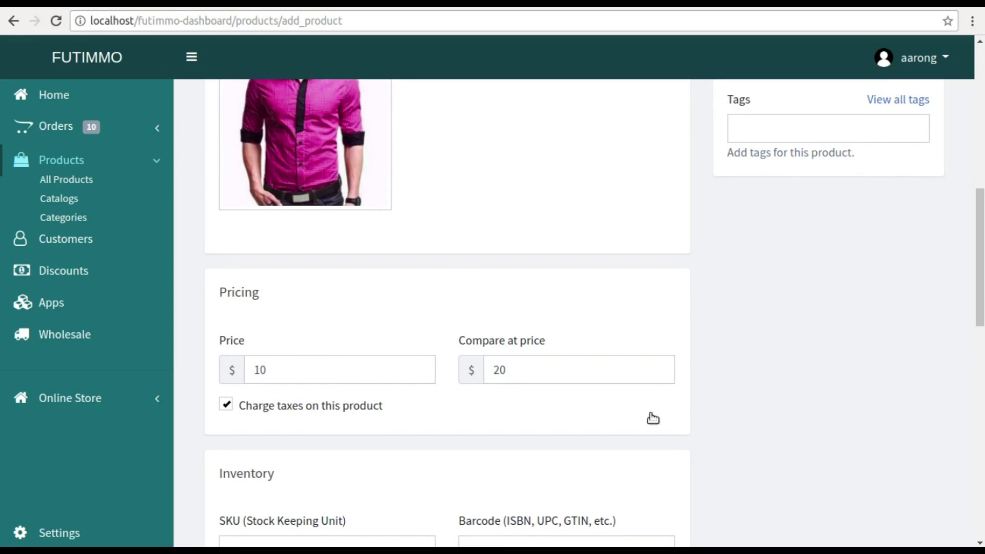
scroll(650, 414, down, 7)
- Enter SKU GFGHCDFGV, barcode GF2467HGFHH66, quantity 10, allow out-of-stock sales, weight 1 kg
click(354, 169)
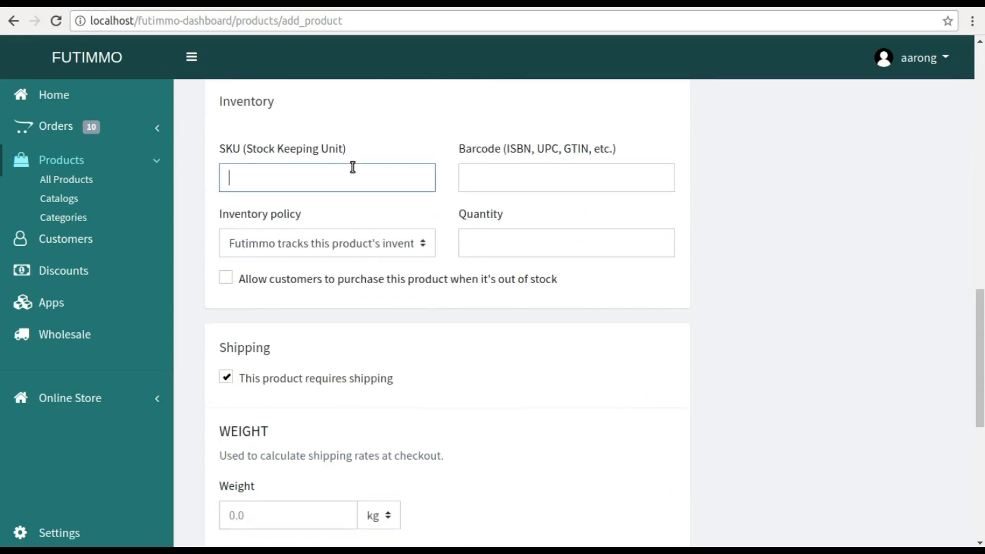
text(GFGHCDFGV)
key(Tab)
text(GF2467HGFHH66)
click(487, 240)
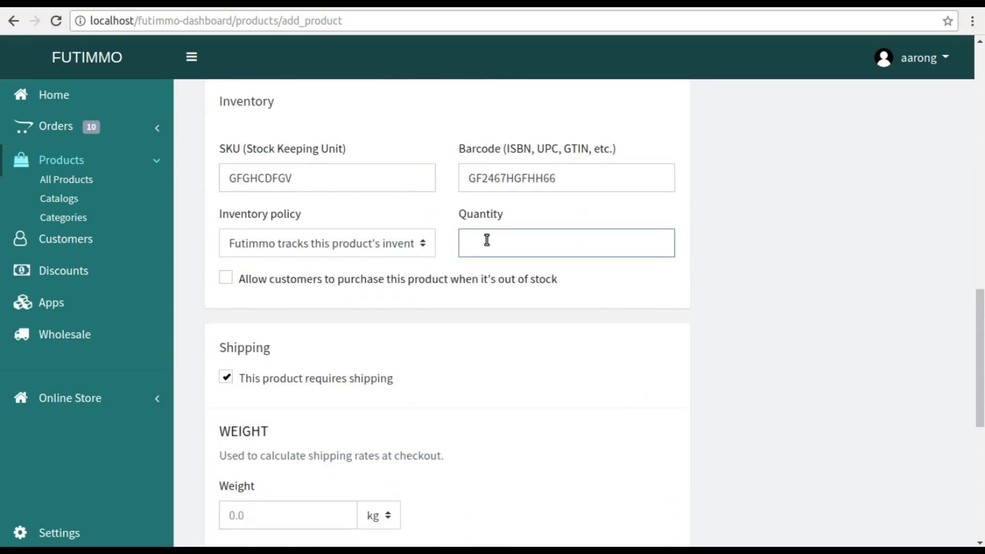
text(10)
click(225, 277)
scroll(466, 361, down, 4)
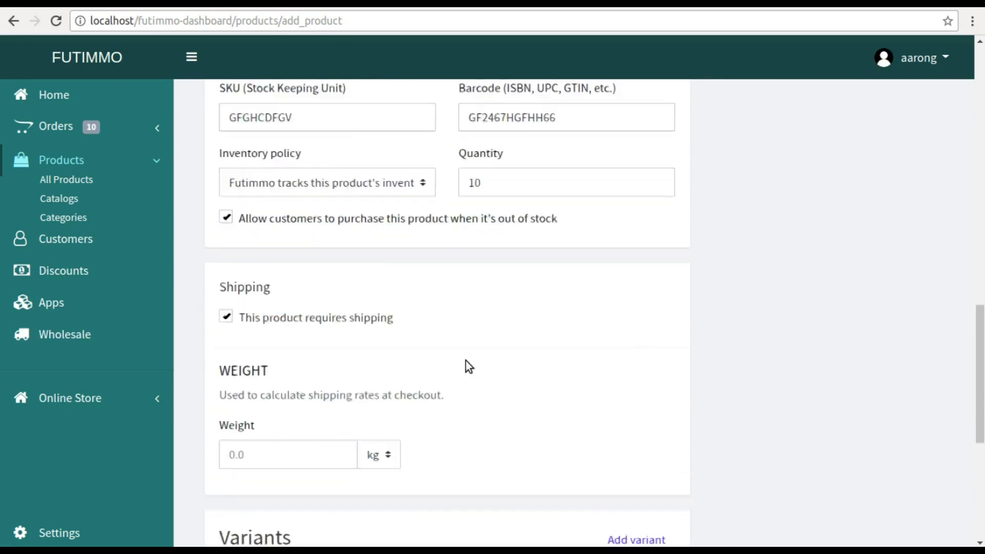
click(261, 313)
text(1)
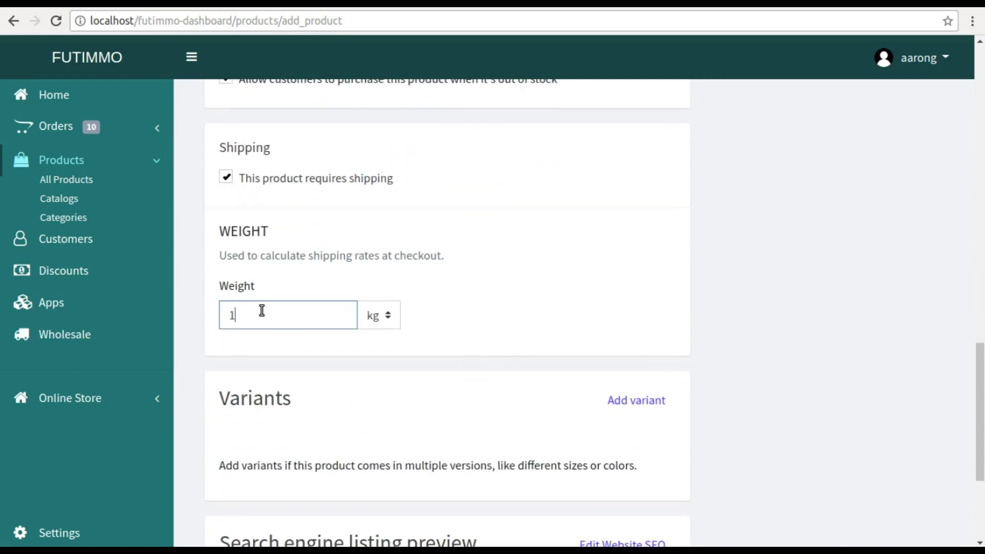
scroll(349, 374, down, 3)
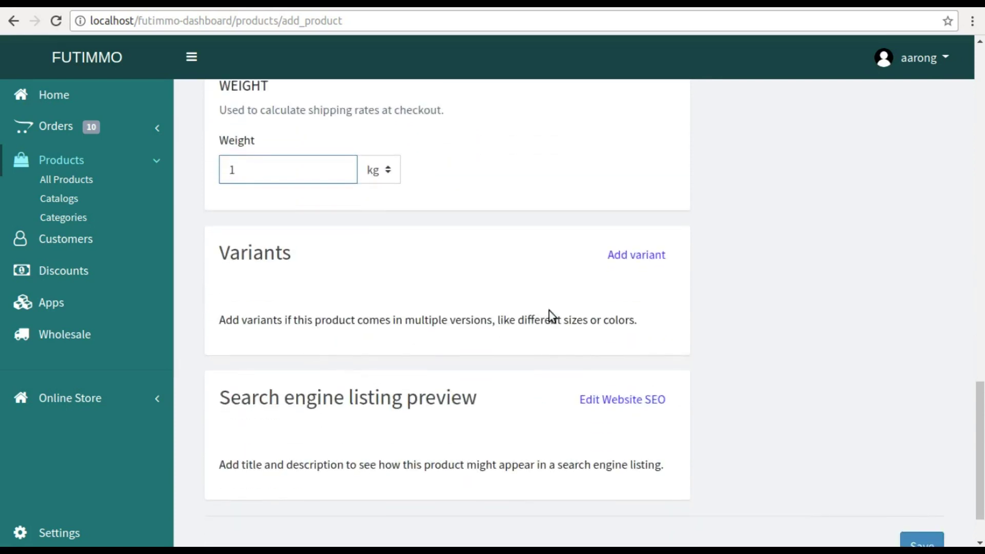
- Add a COLOR option with value red and a SIZE option with values XL, XXL, L
click(641, 263)
click(275, 417)
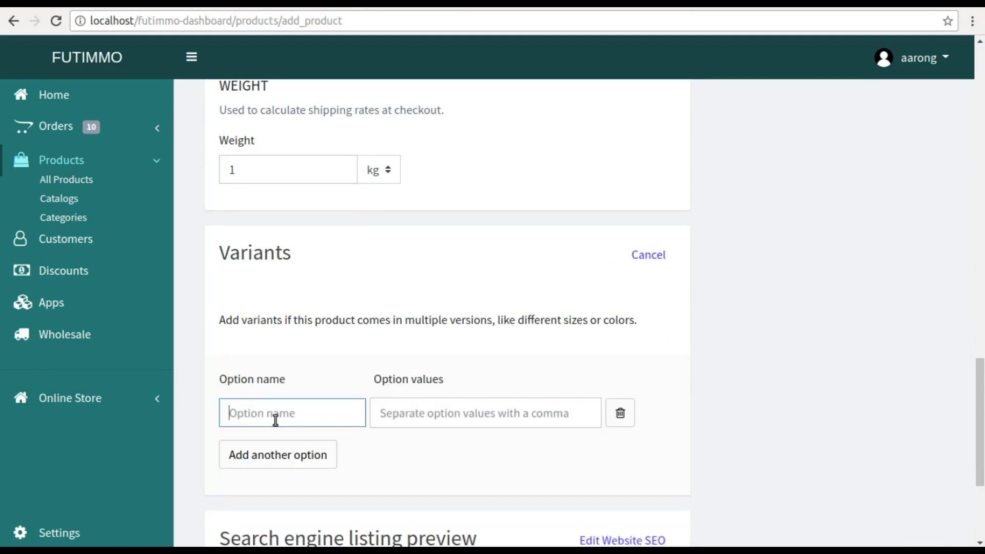
text(color)
click(432, 420)
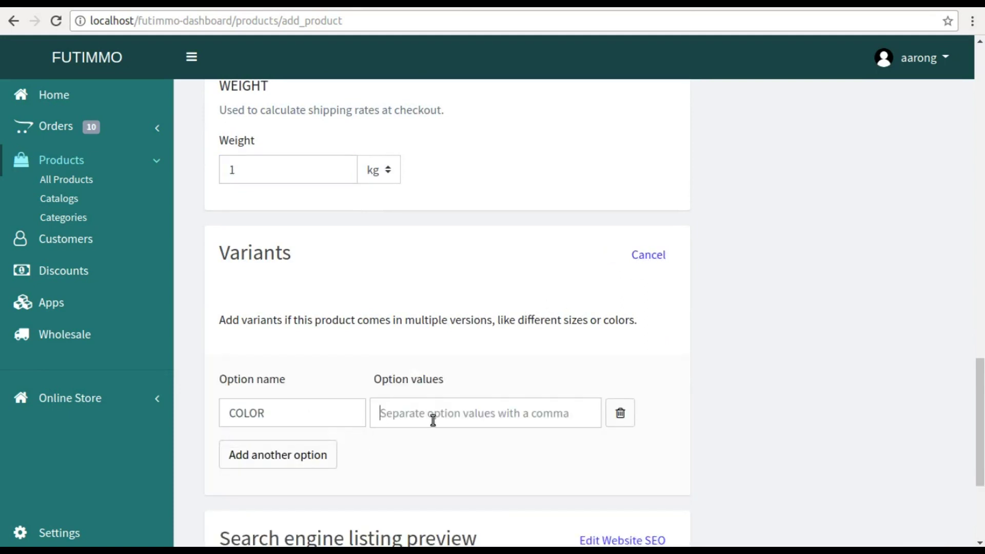
text(red)
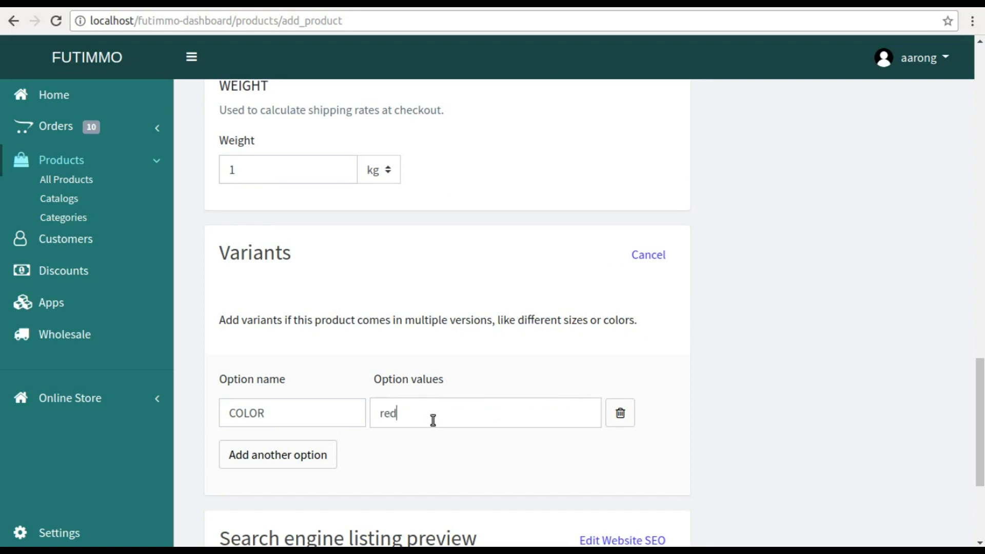
text(,)
click(275, 473)
click(263, 466)
text(size)
click(446, 457)
text(XL)
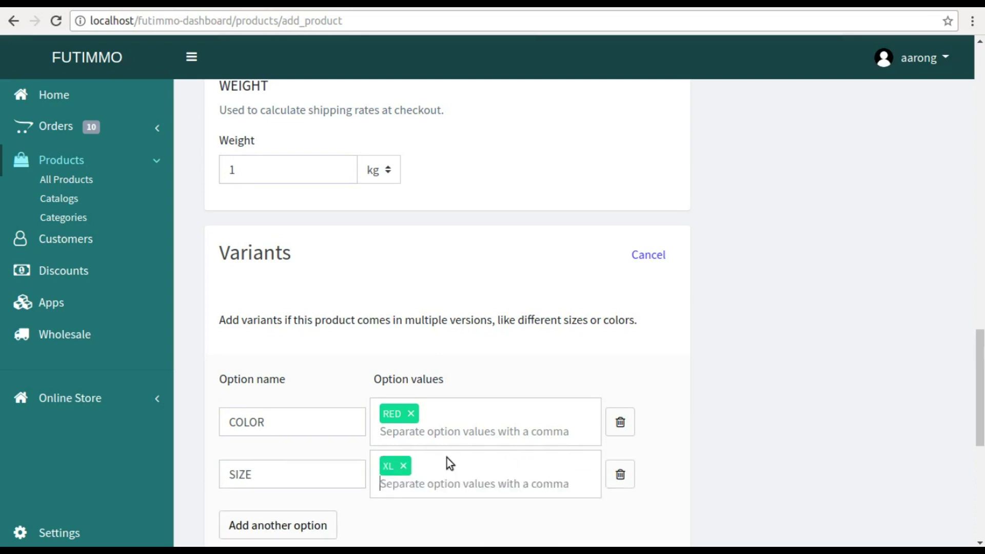
text(,XXL,L,)
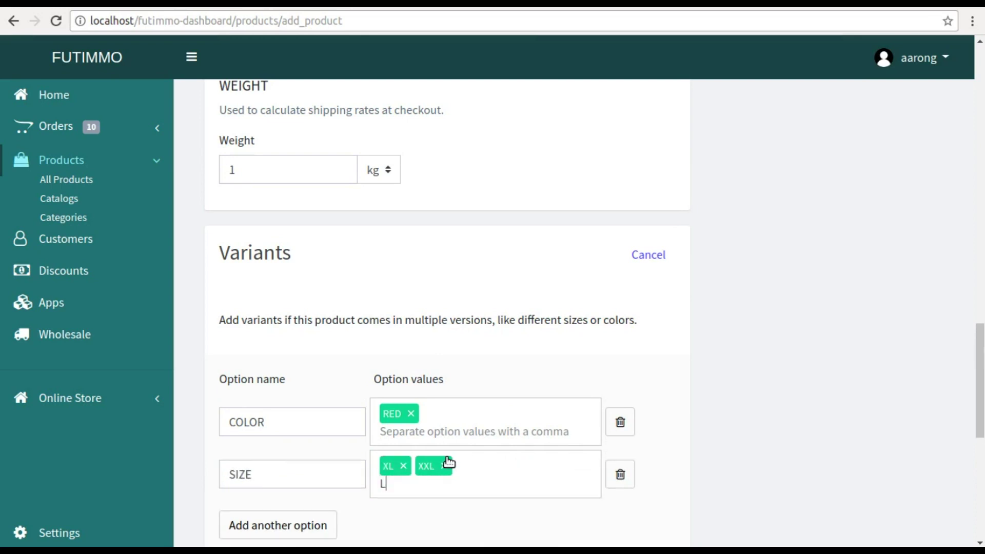
- Save the Cotton shirt product with its RED XL, XXL and L variants
scroll(728, 423, down, 8)
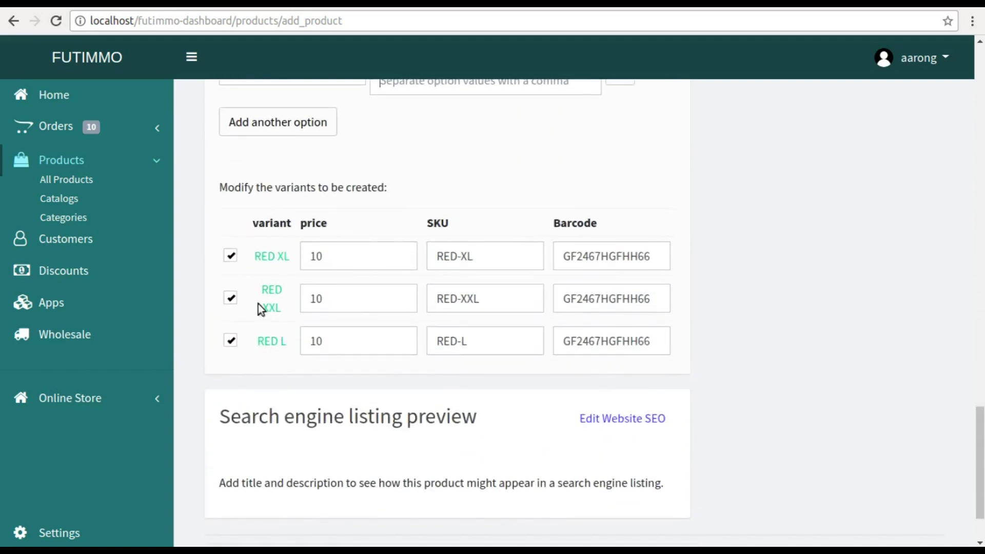
scroll(421, 361, down, 2)
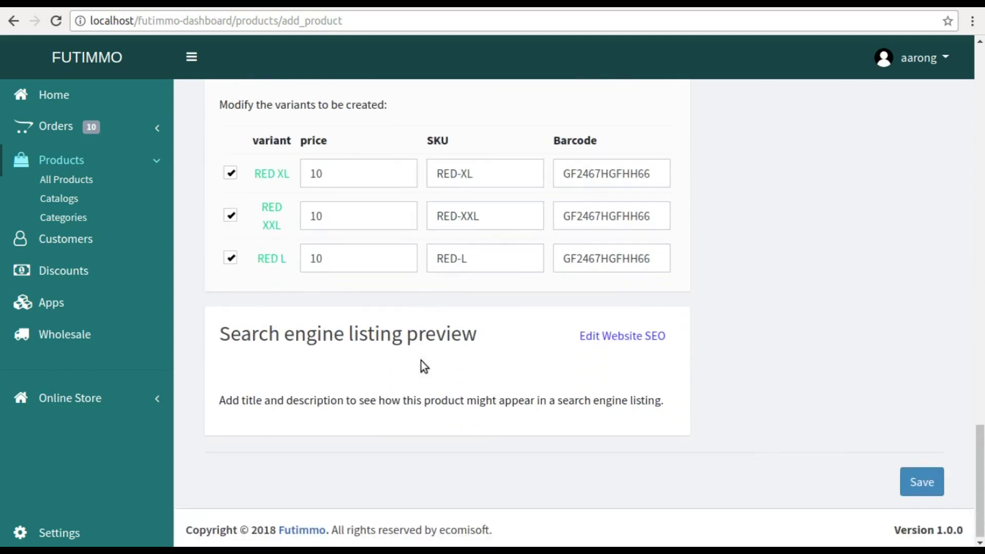
right_click(420, 361)
click(895, 480)
click(914, 494)
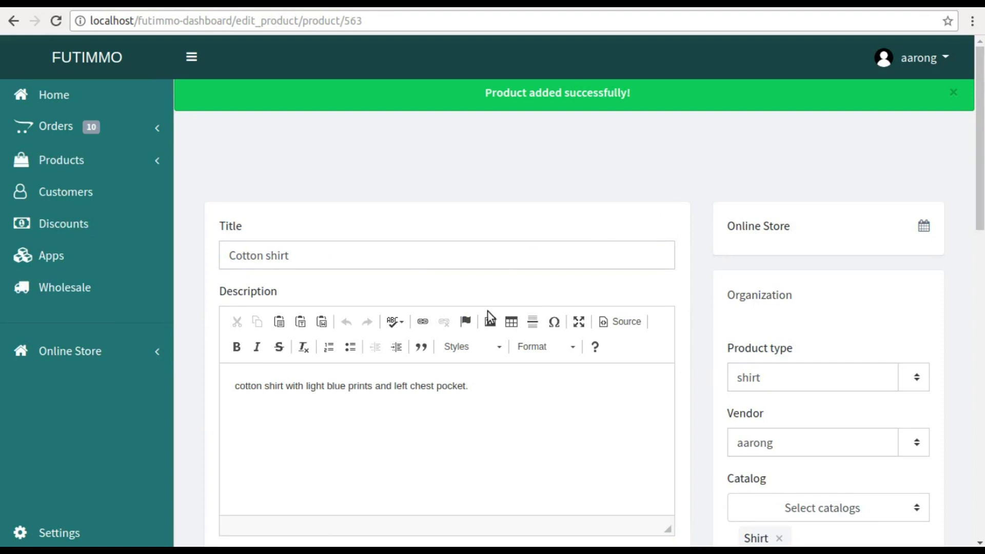
- Remove the L size value from the variant options and confirm deleting its variants
scroll(687, 319, down, 10)
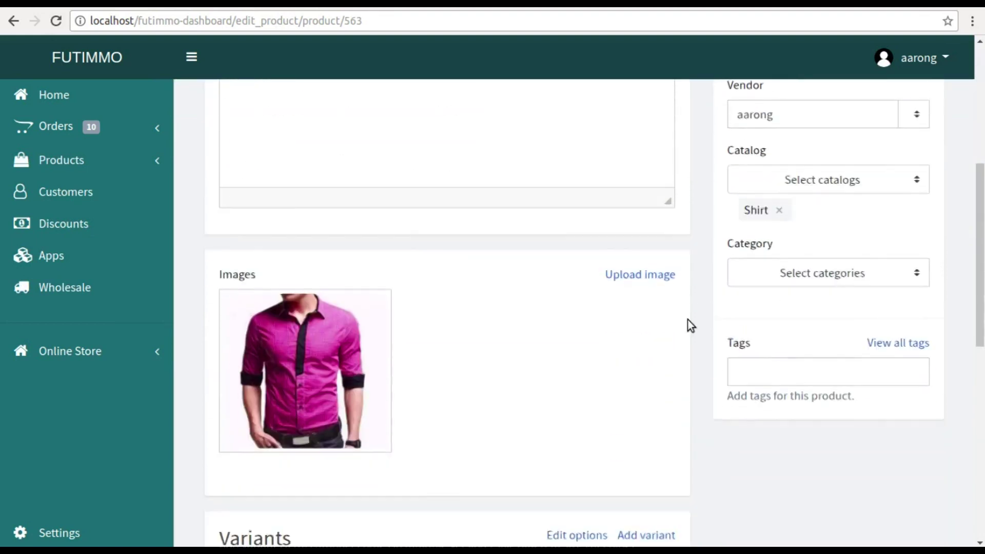
scroll(687, 323, down, 3)
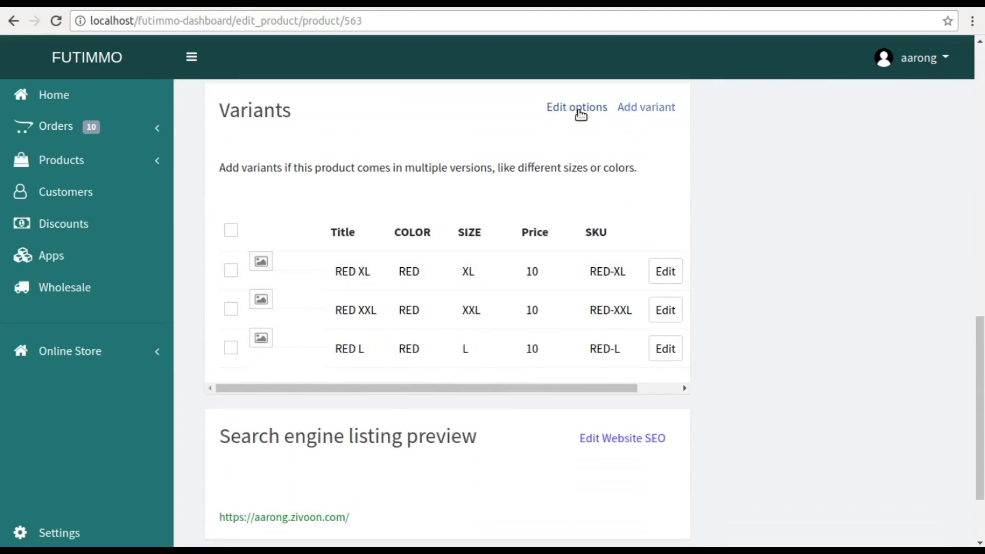
click(579, 108)
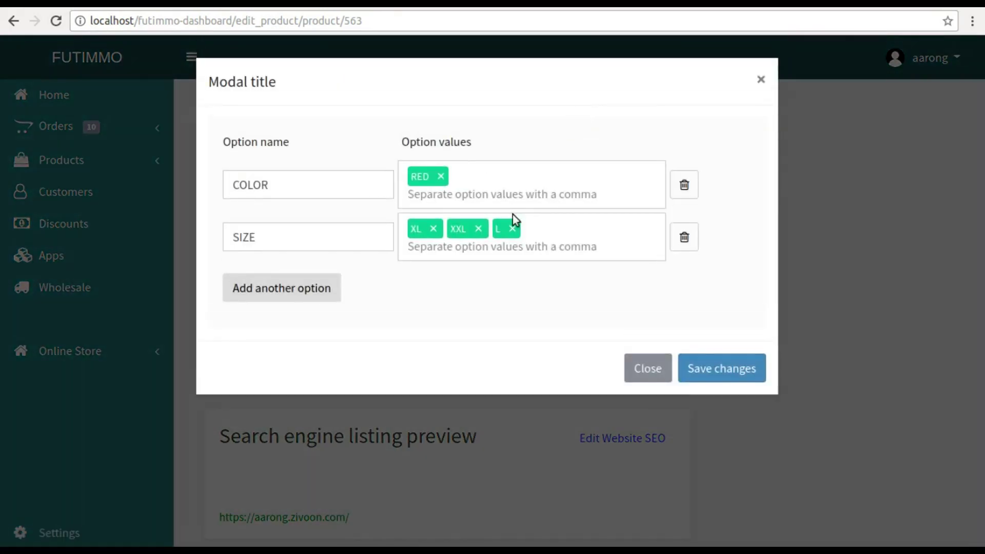
click(512, 228)
click(458, 270)
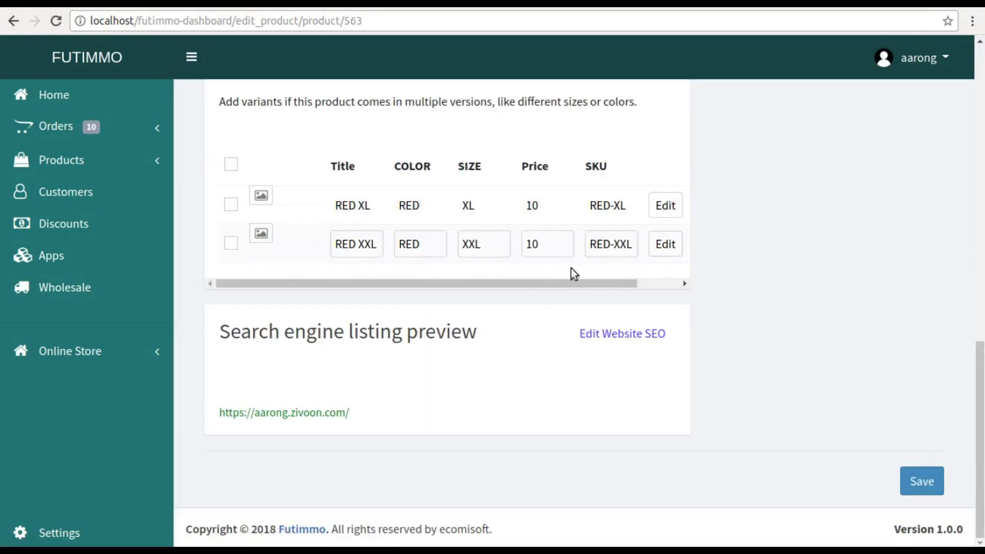
- Add blue as a COLOR option value and save the changes
scroll(553, 279, up, 2)
click(555, 152)
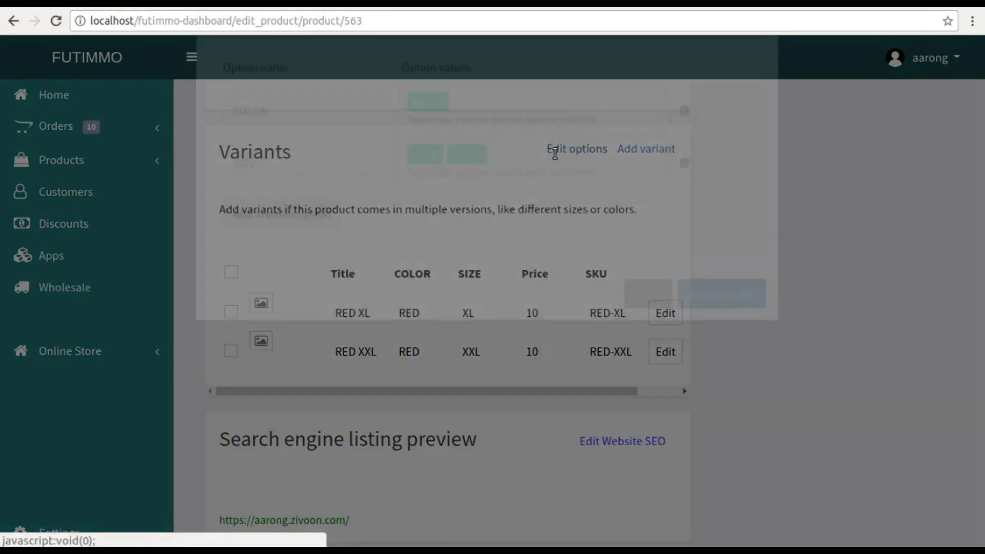
text(blue,)
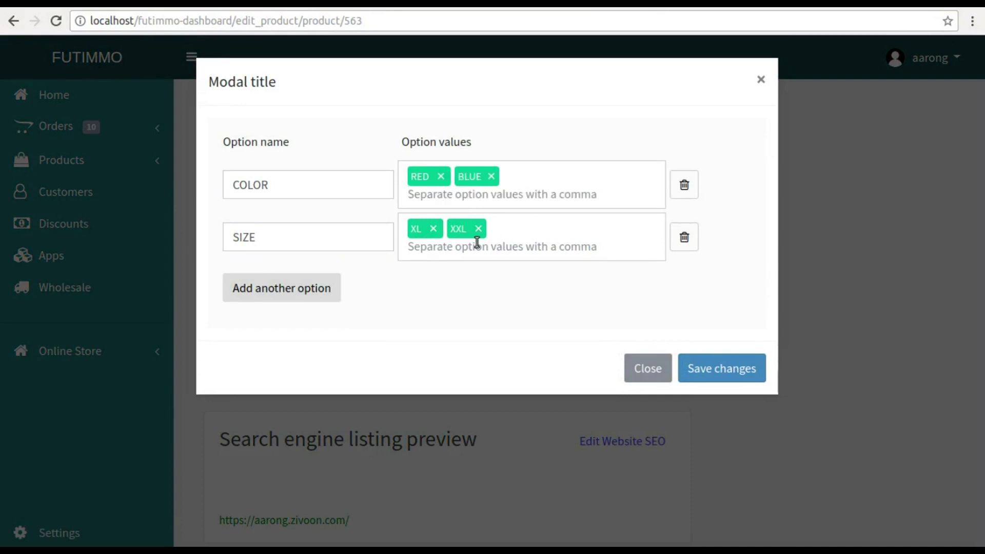
click(685, 370)
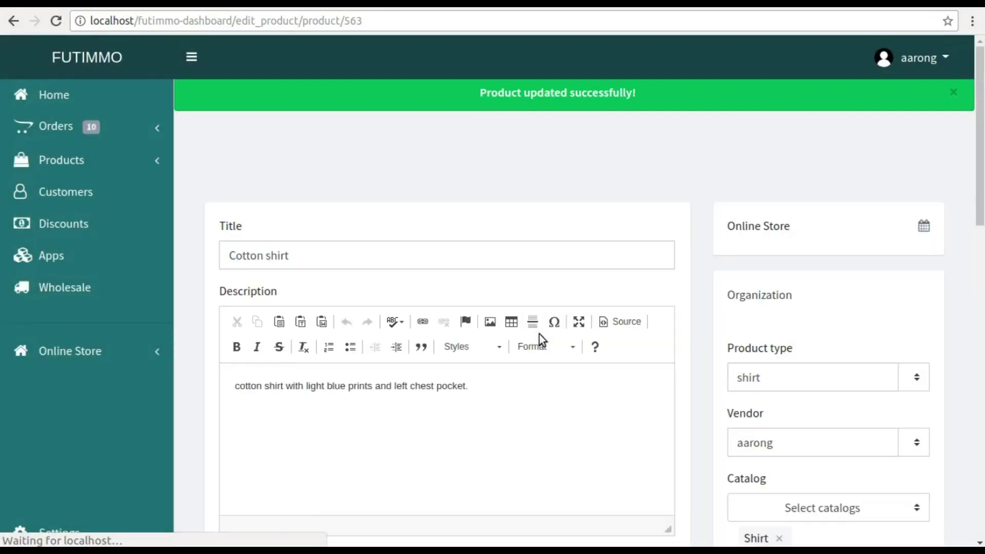
- Save the updated shirt and go to the All Products list
scroll(522, 334, down, 15)
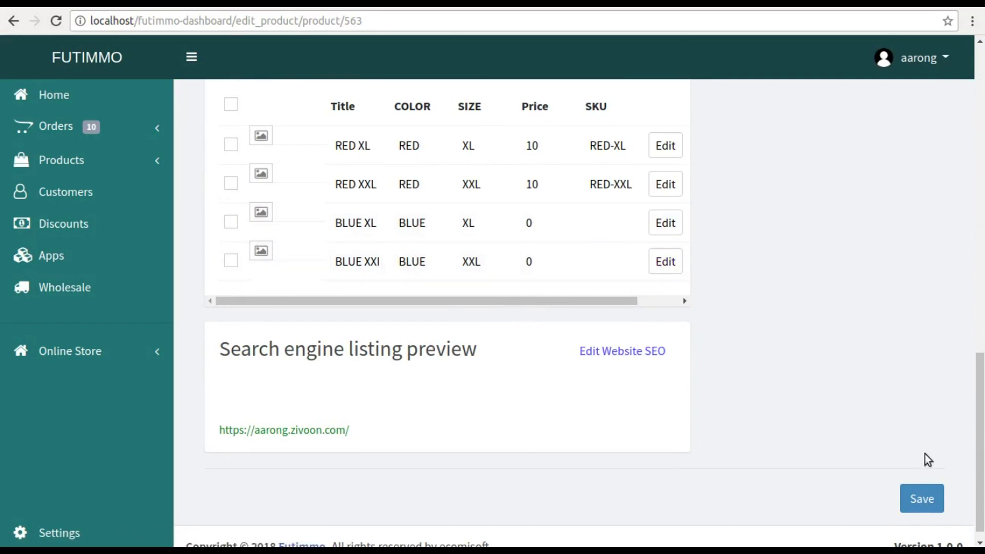
click(925, 501)
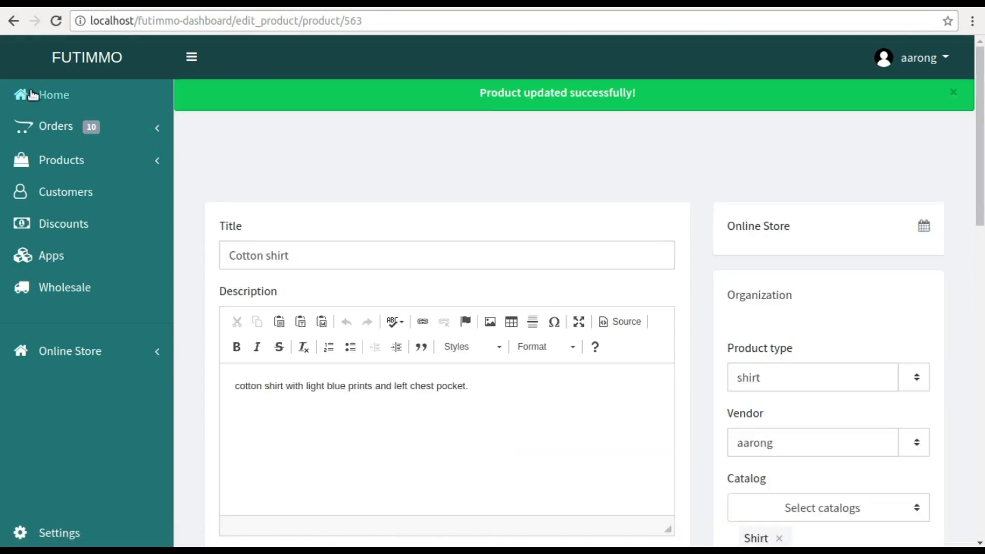
click(56, 165)
click(57, 181)
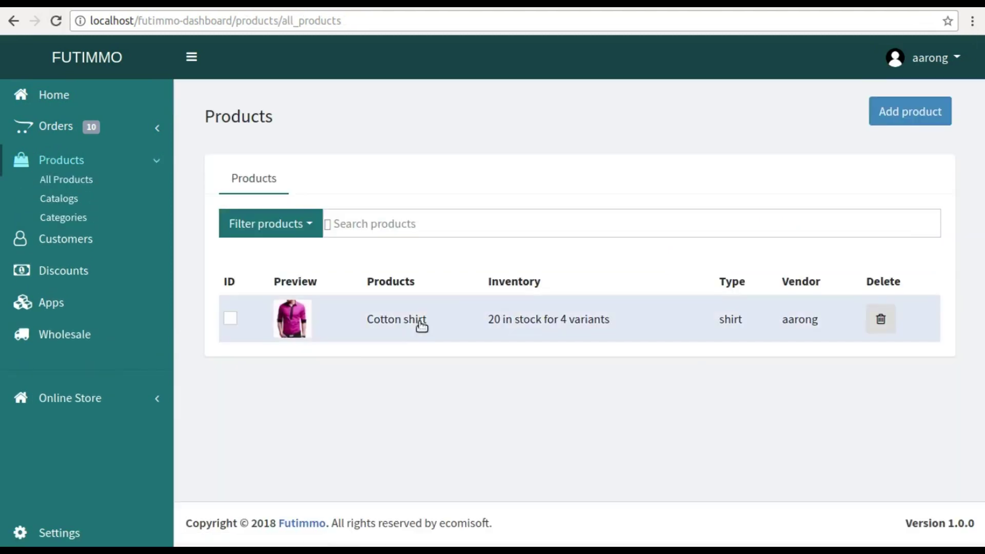
- Open Cotton shirt and start adding a new variant, beginning its title
click(417, 322)
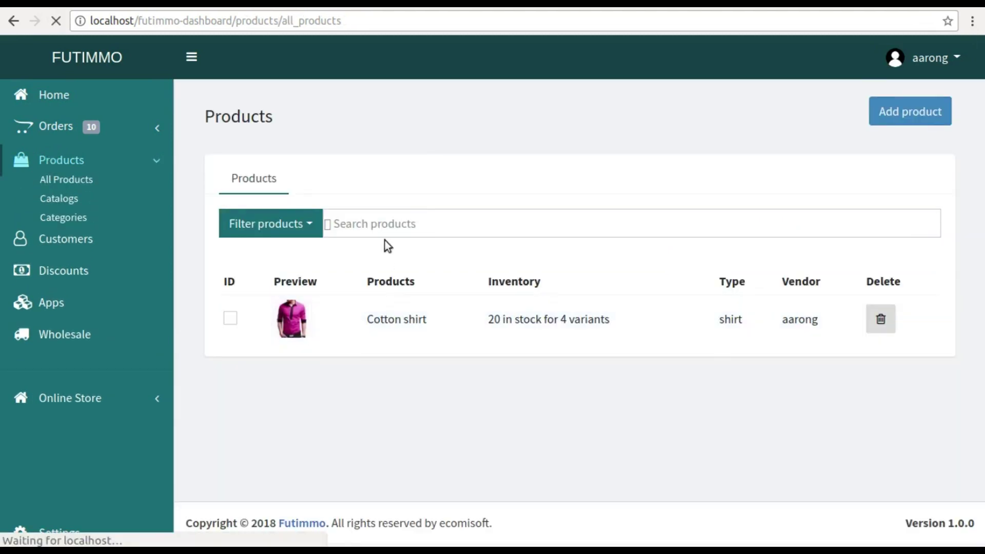
scroll(387, 247, down, 5)
scroll(386, 244, down, 9)
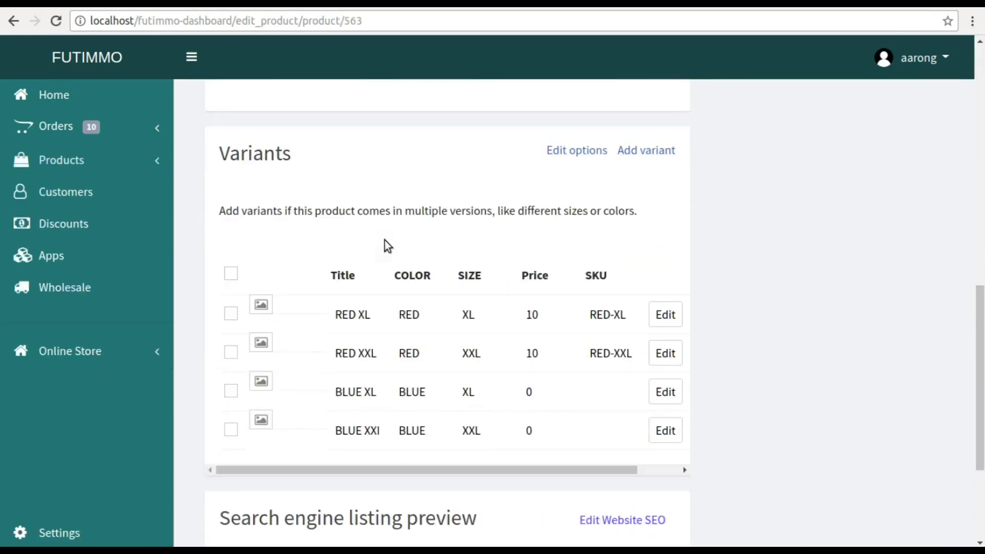
scroll(386, 244, up, 2)
click(646, 170)
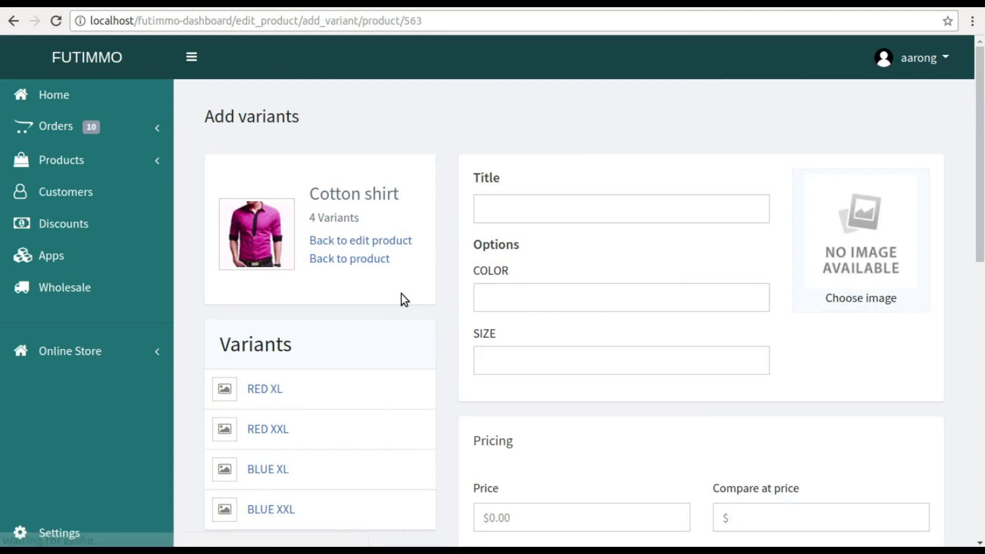
scroll(401, 294, down, 2)
scroll(401, 294, up, 2)
click(529, 209)
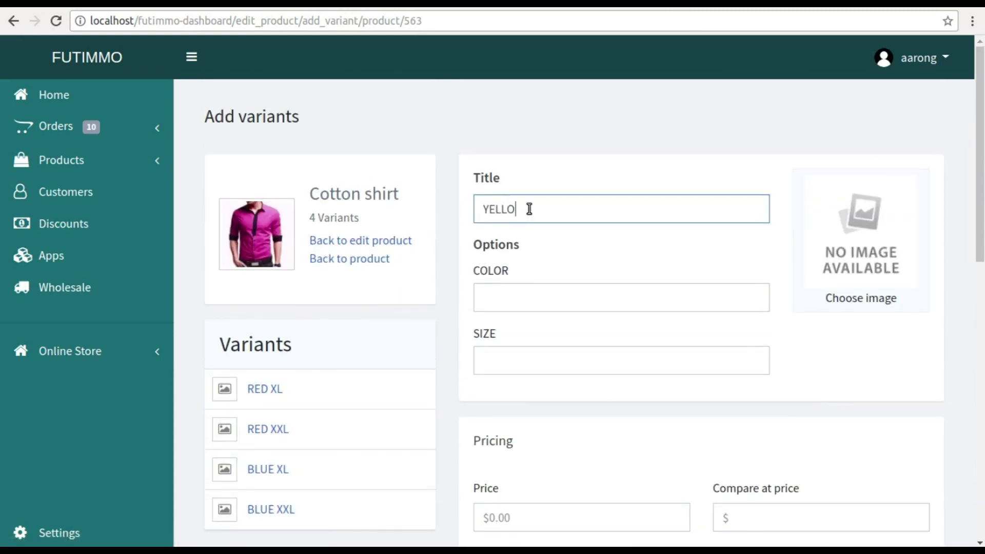
- Give the new variant title YELLOW XXL, colour YELLOW and size XXL
click(501, 288)
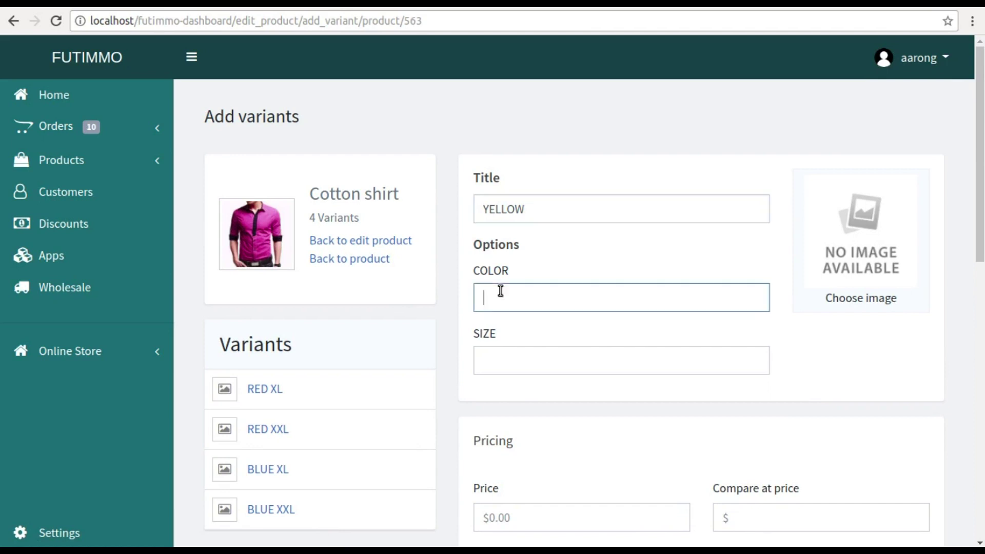
click(538, 212)
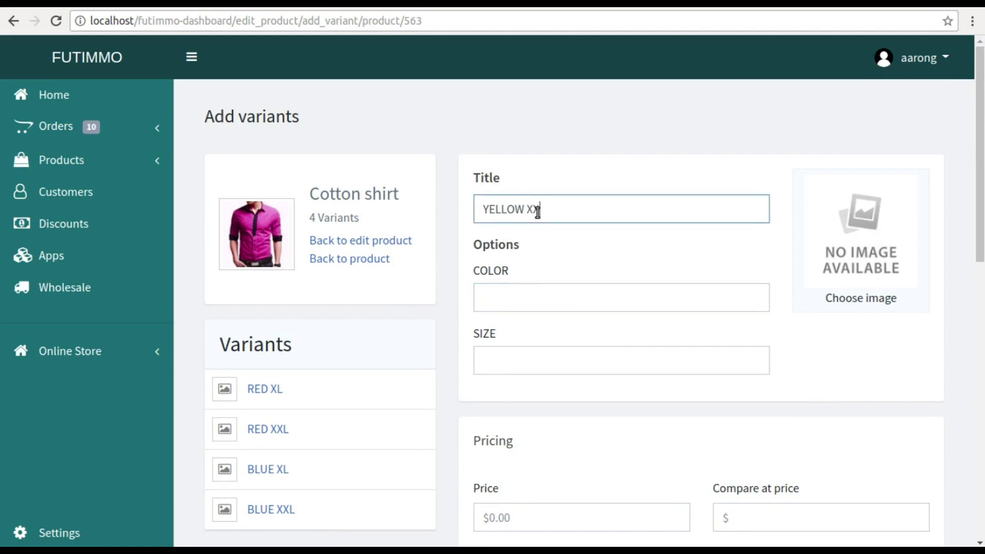
click(512, 294)
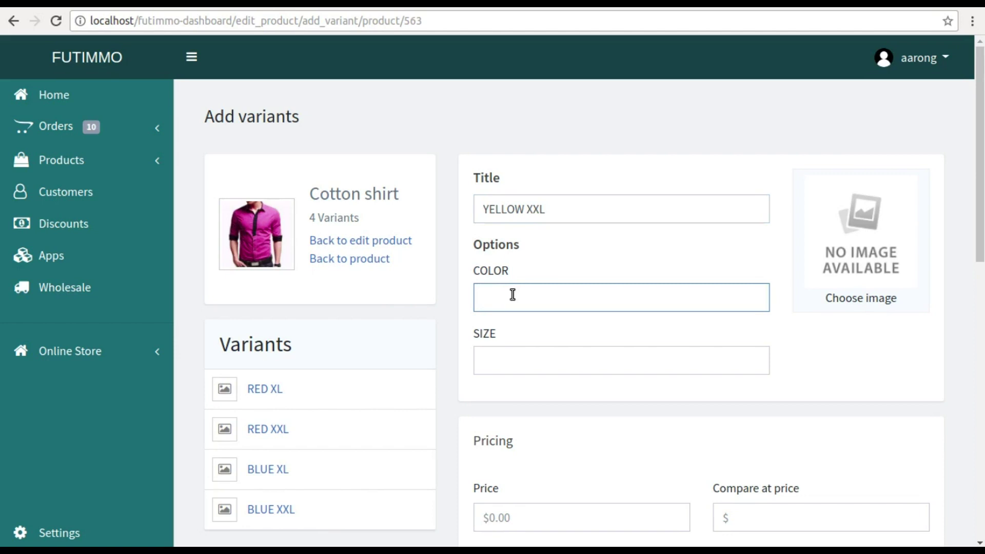
click(495, 361)
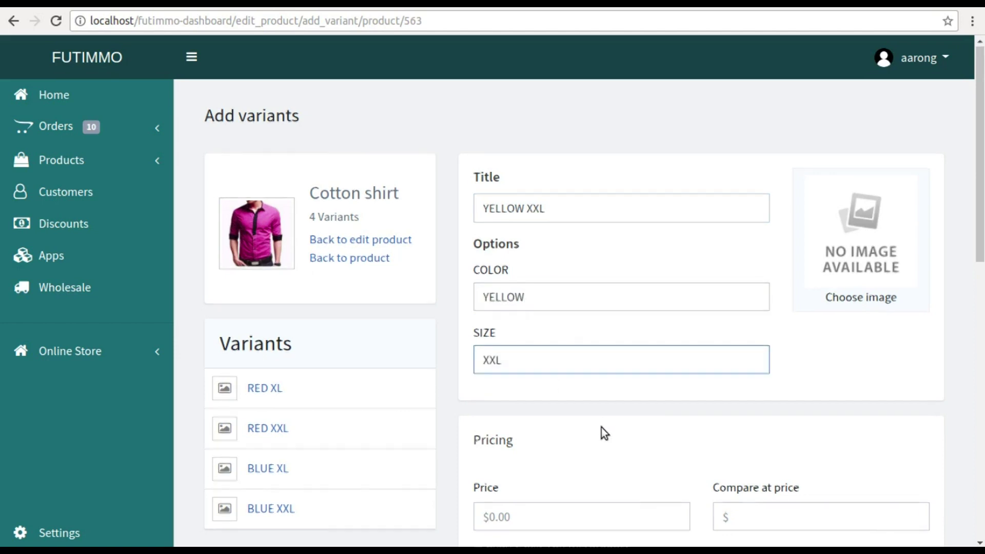
- Set price 10, compare-at price 20, SKU HGFGG, a barcode and quantity 10
scroll(601, 427, down, 3)
click(534, 354)
text(10)
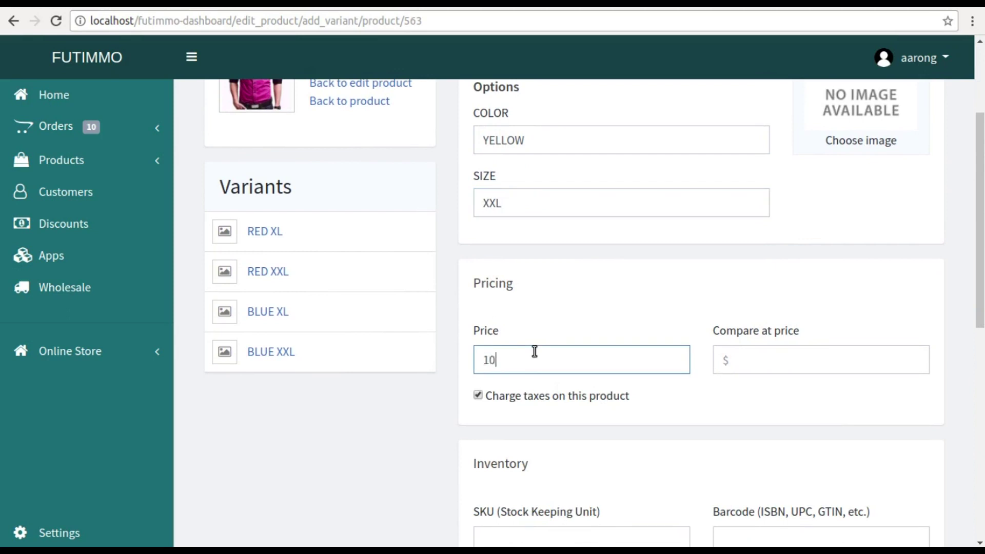
click(736, 366)
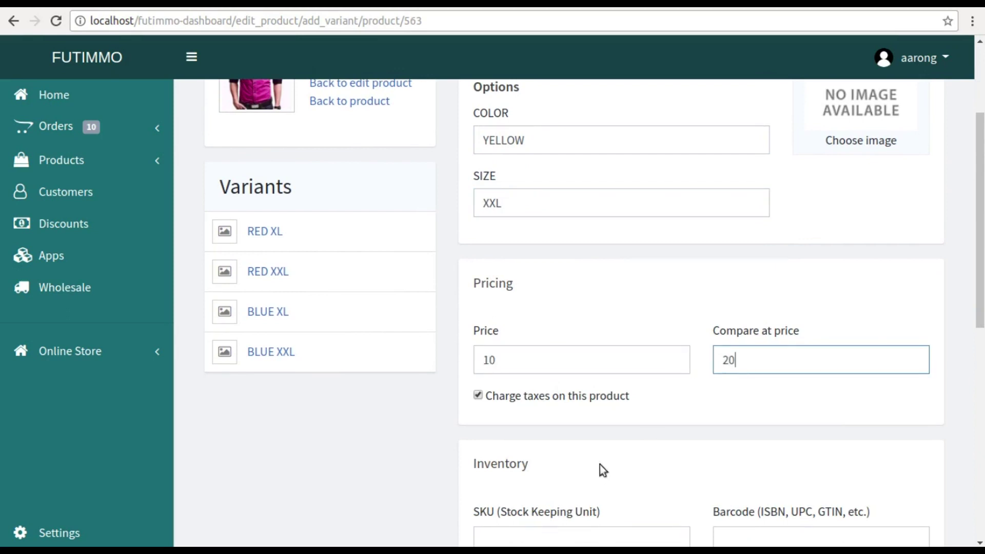
scroll(599, 466, down, 3)
click(548, 374)
text(HGFGG)
click(751, 378)
text(G)
click(741, 445)
text(10)
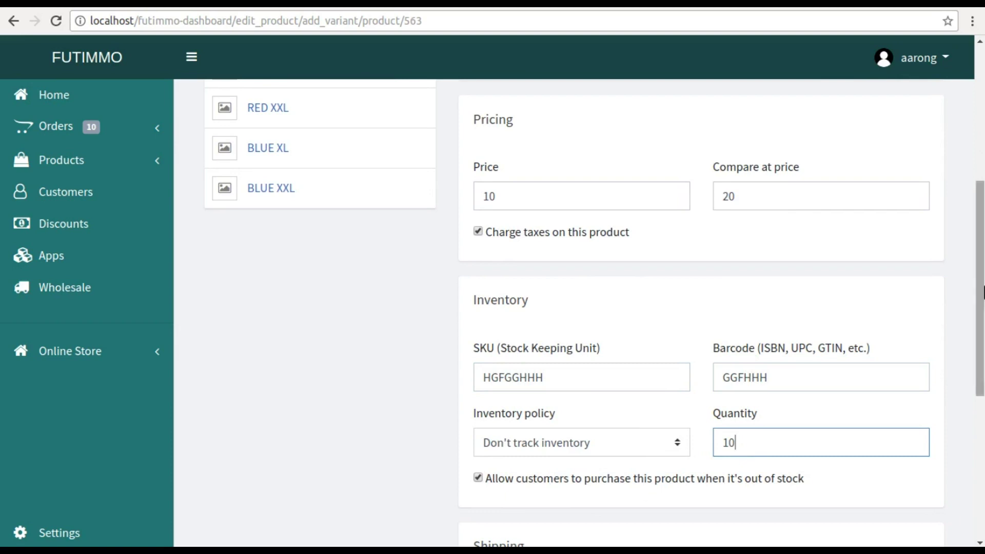
- Mark the variant as requiring shipping, weight 0.8 kg, and save it
scroll(849, 322, down, 4)
scroll(548, 369, up, 3)
scroll(548, 365, down, 5)
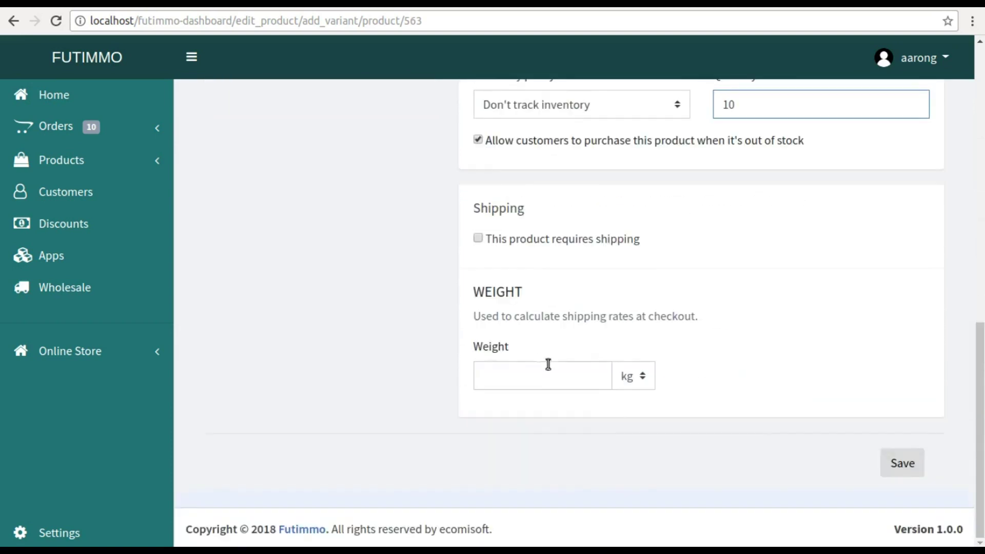
click(478, 239)
click(497, 378)
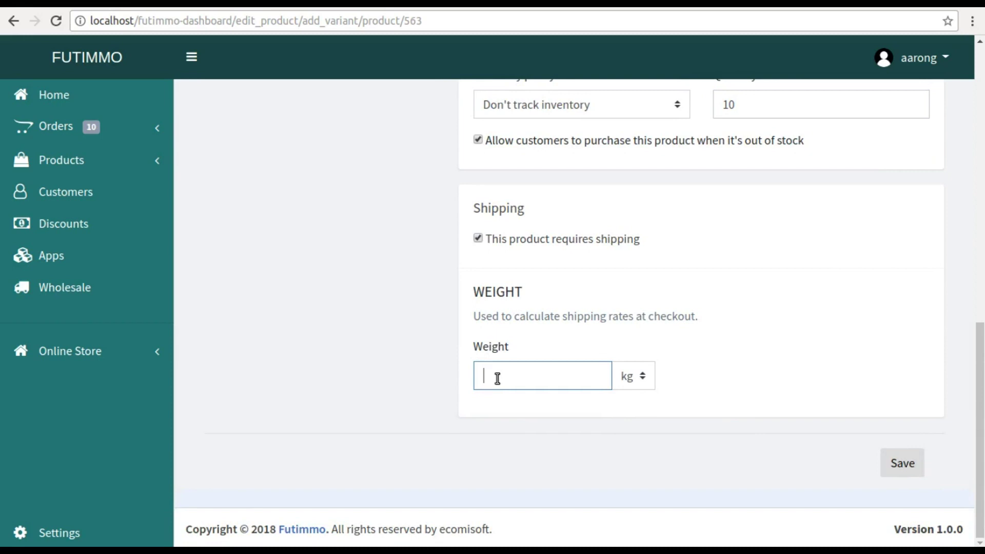
click(892, 468)
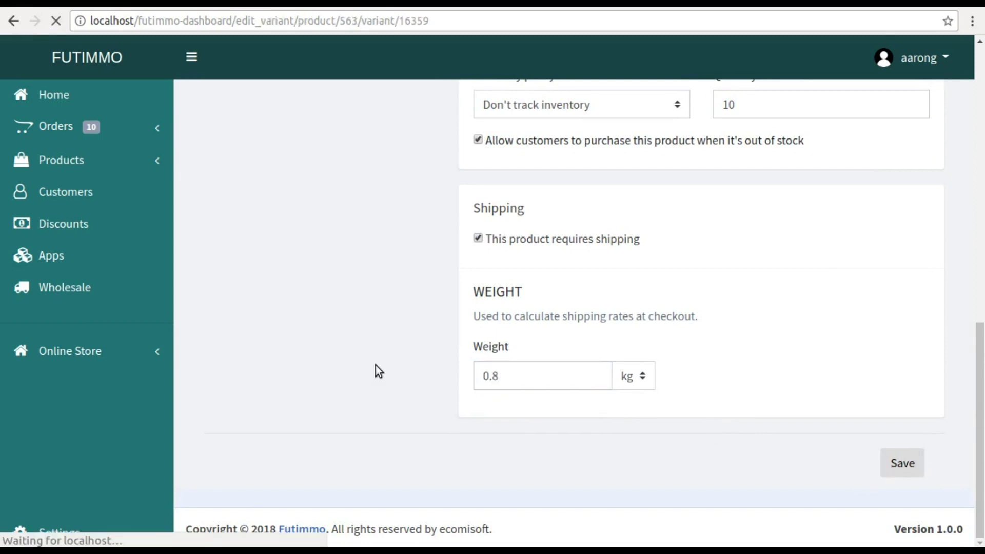
scroll(378, 371, down, 5)
- Reopen the YELLOW XXL variant, then open Cotton shirt from All Products
scroll(378, 370, up, 5)
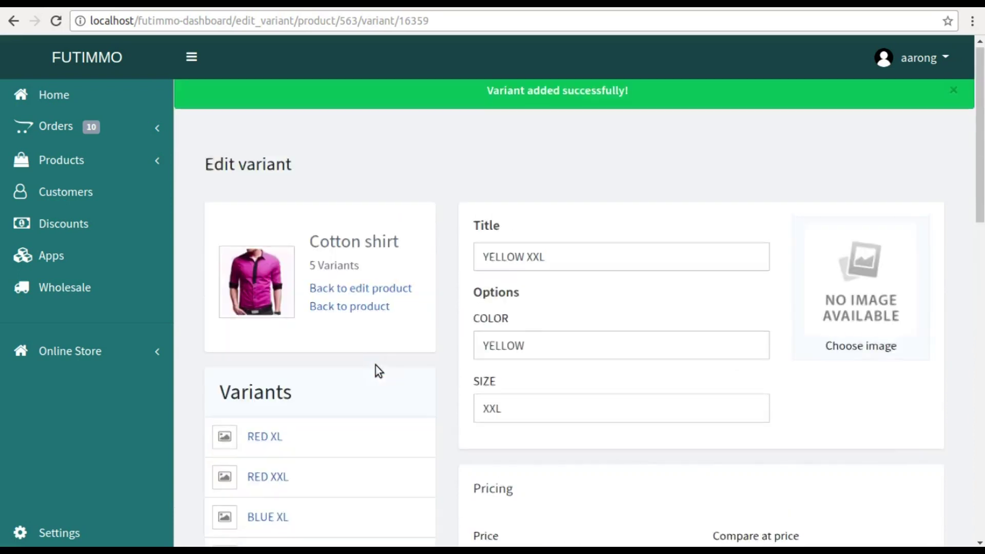
scroll(227, 170, down, 6)
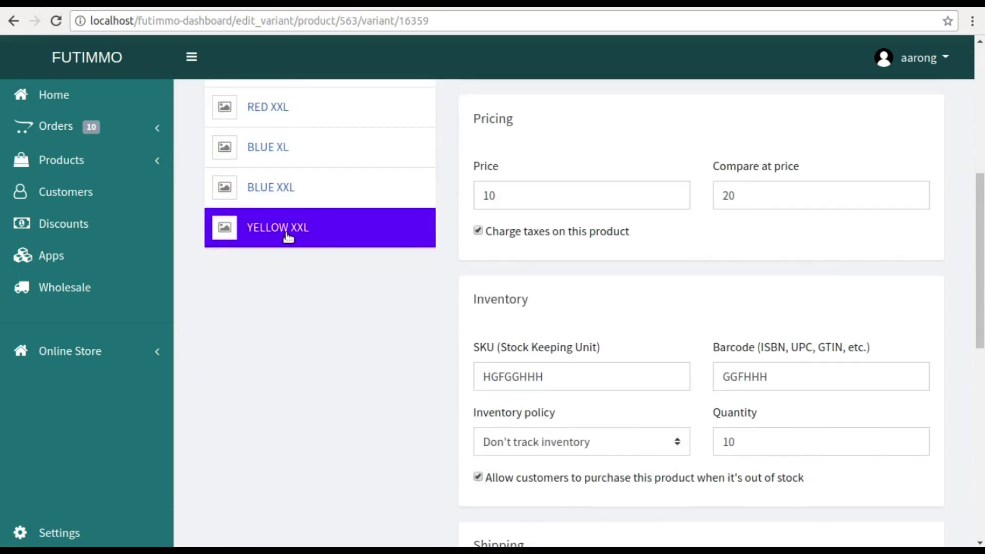
click(287, 234)
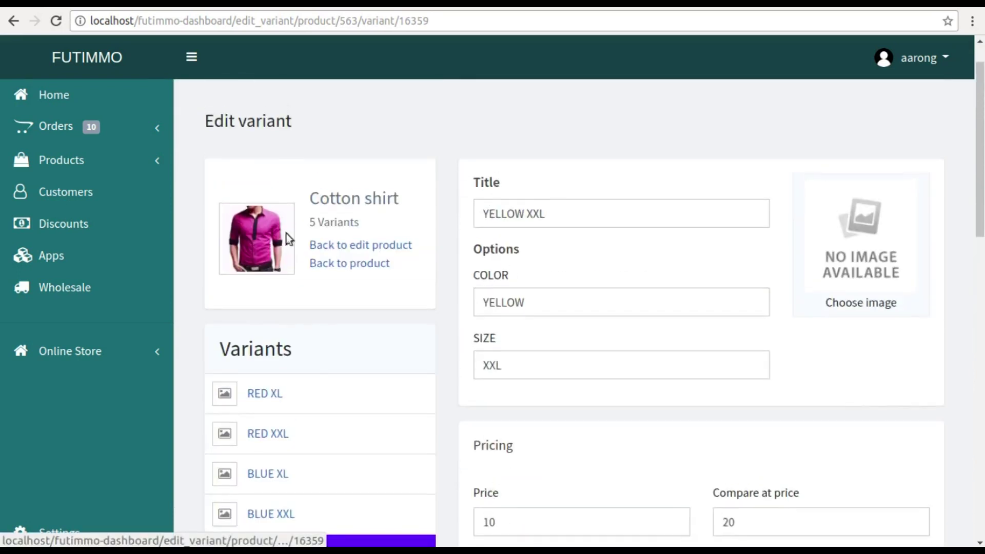
click(55, 174)
click(52, 178)
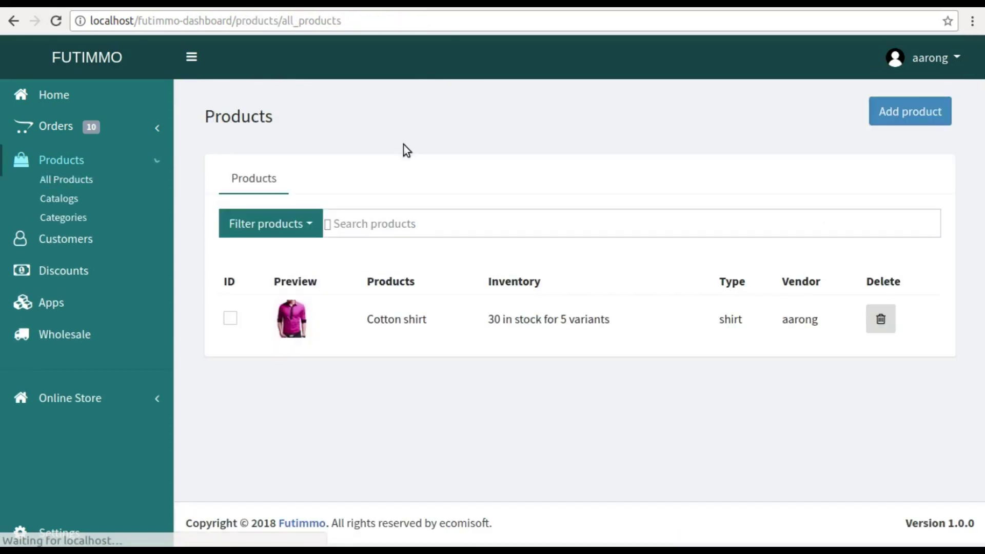
click(393, 322)
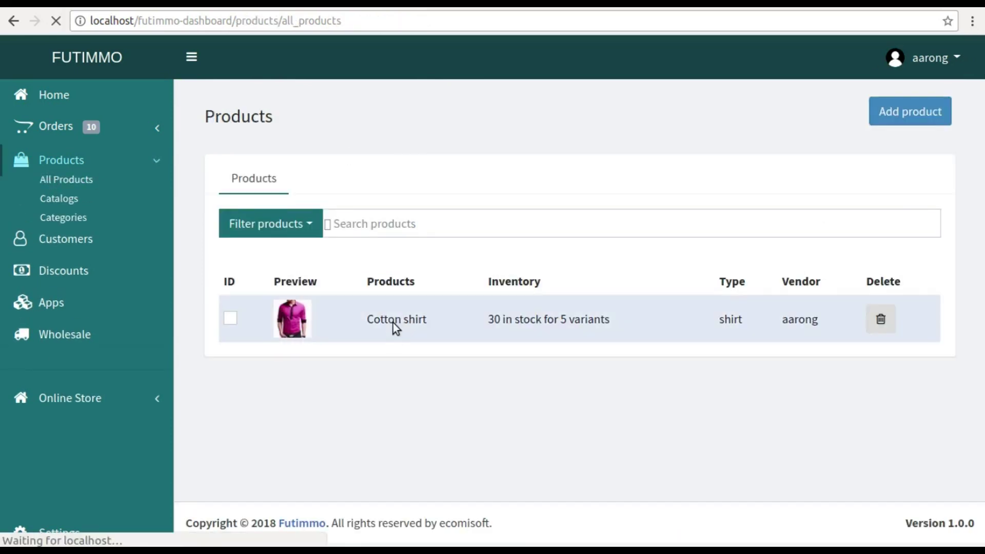
- Scroll through the Cotton shirt variant table, then go to the store's tax settings
scroll(395, 327, down, 5)
scroll(392, 326, down, 10)
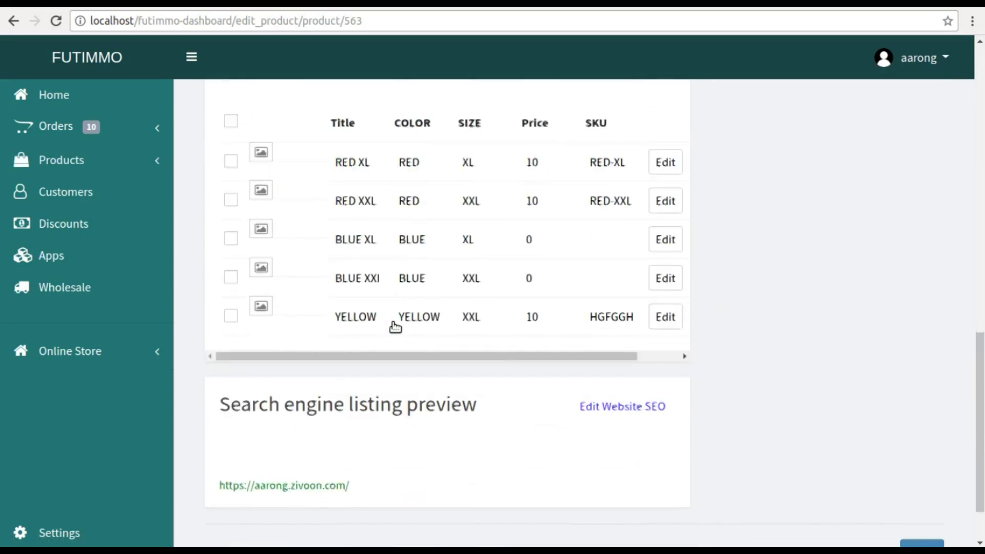
scroll(492, 324, up, 3)
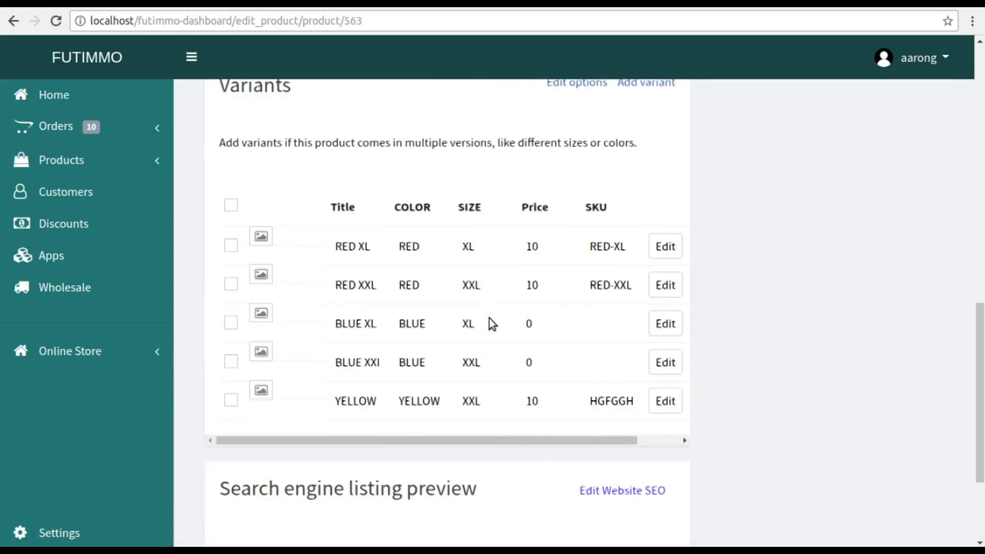
scroll(492, 322, right, 1)
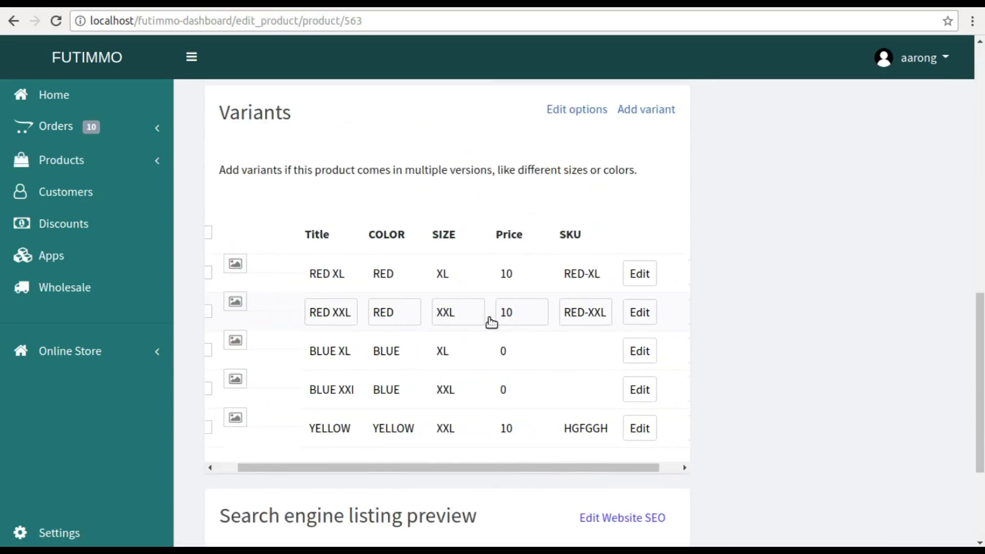
scroll(761, 340, up, 10)
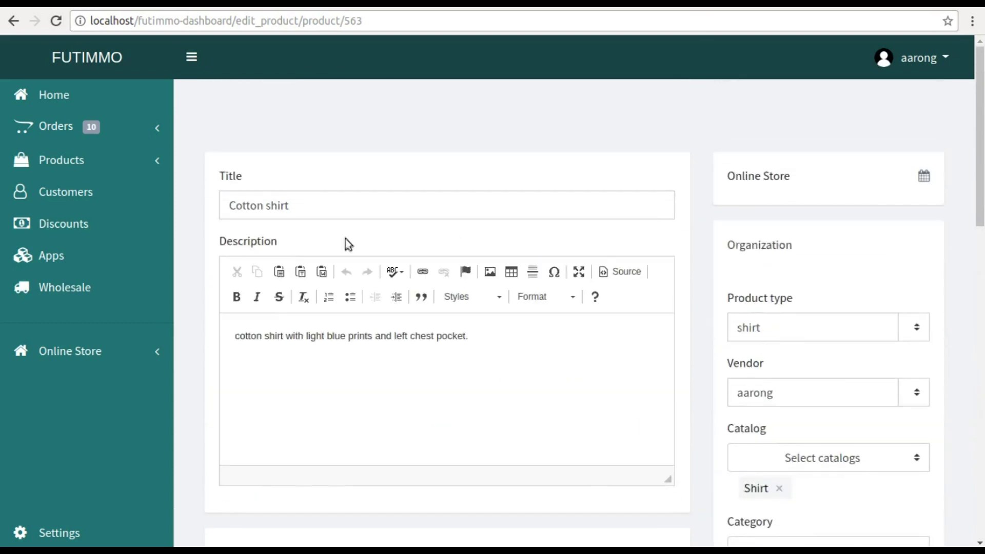
click(77, 158)
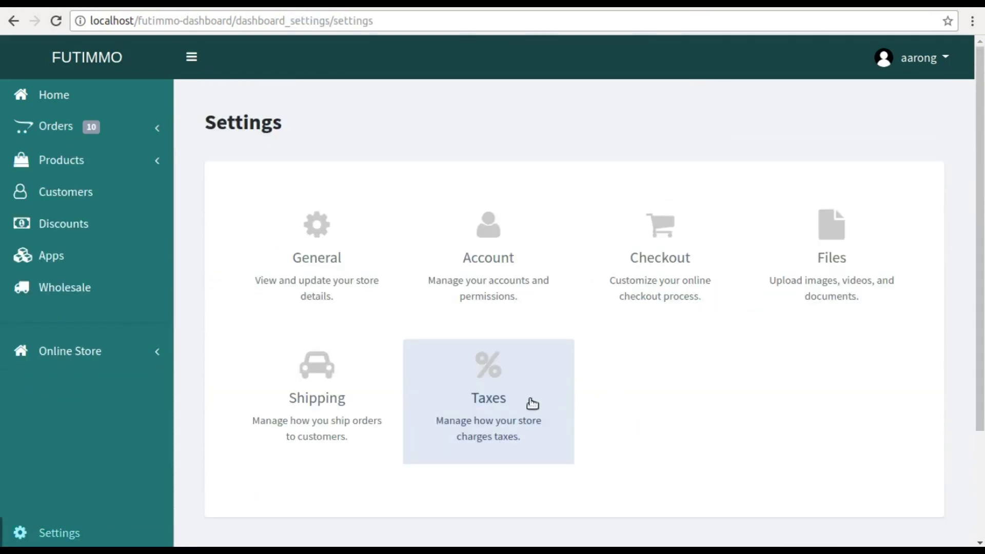
click(525, 400)
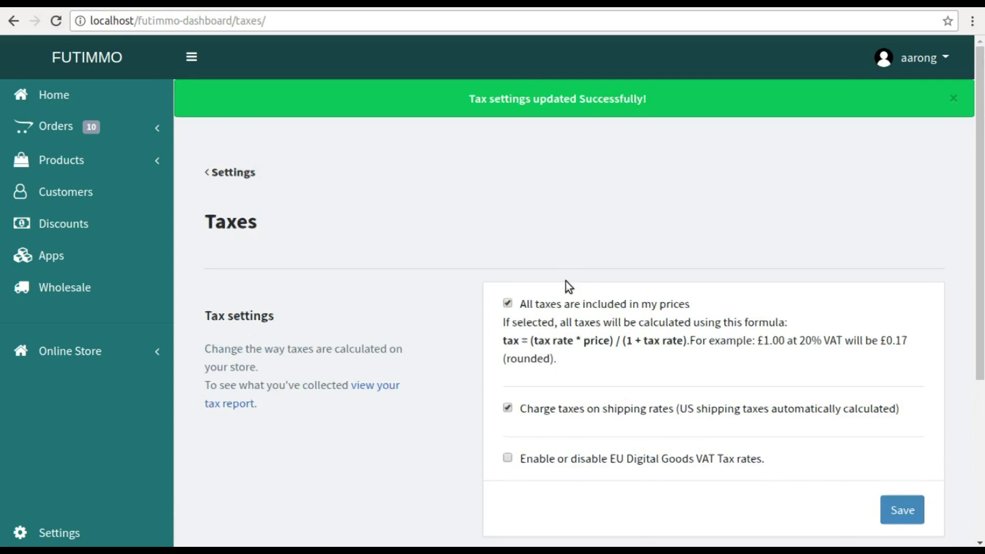
- In the United States tax rates, change Country Tax from 16 to 15, then open Georgia
scroll(565, 281, down, 5)
click(553, 371)
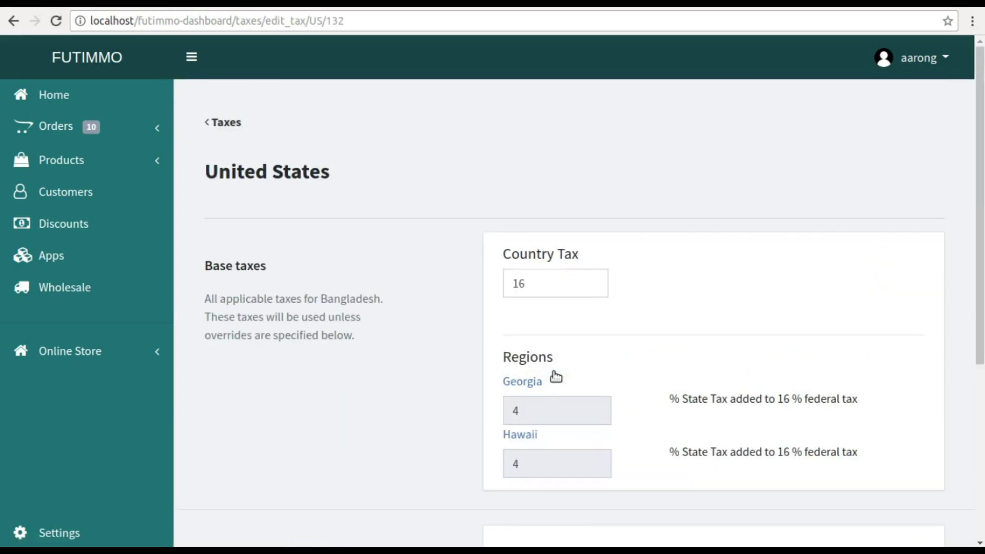
click(538, 282)
key(BackSpace)
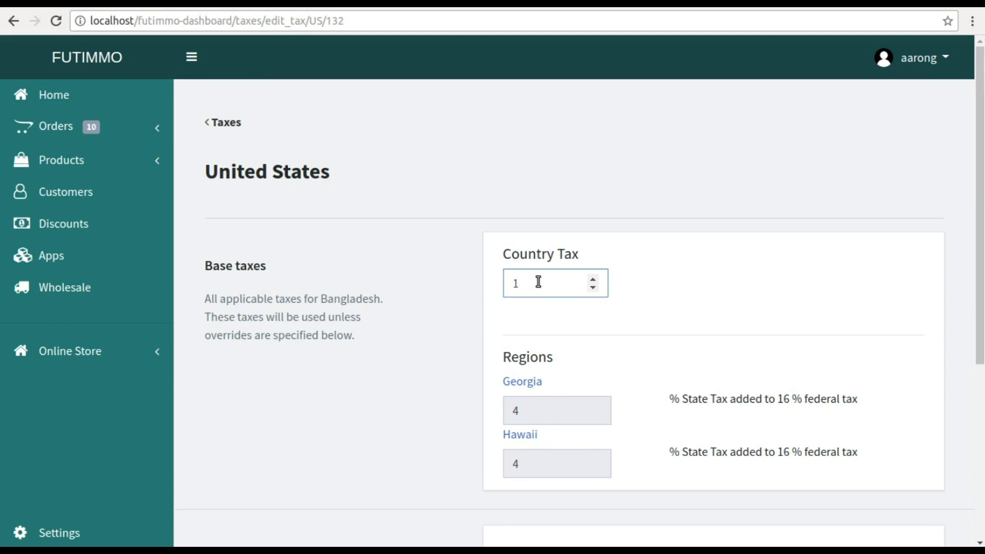
click(528, 385)
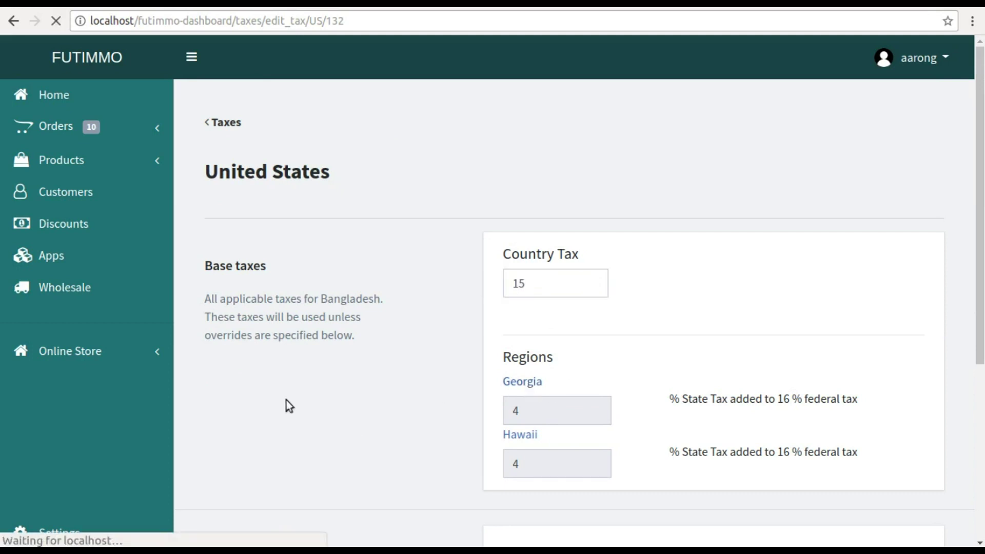
scroll(286, 400, down, 3)
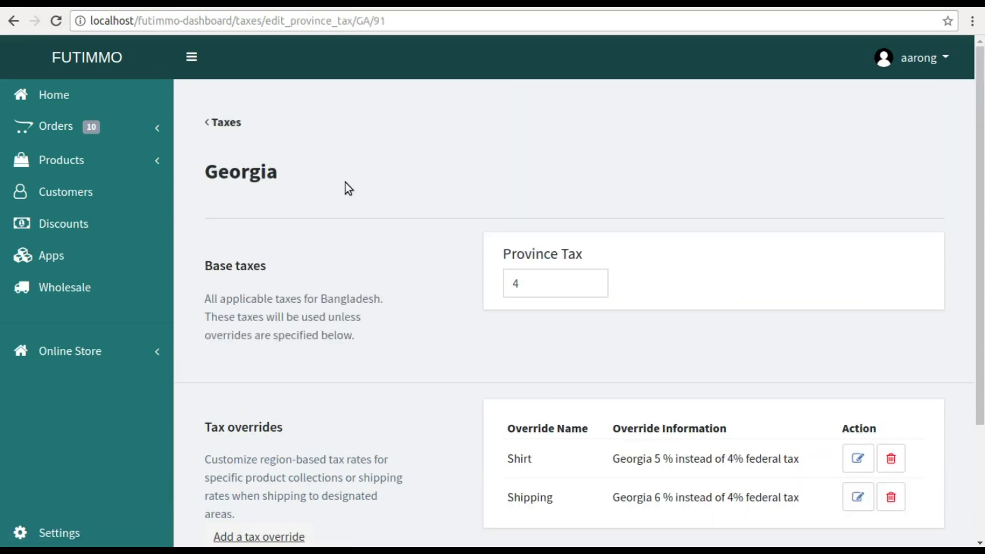
- Add a Georgia tax override for the Shirt collection at 10%
scroll(345, 182, down, 3)
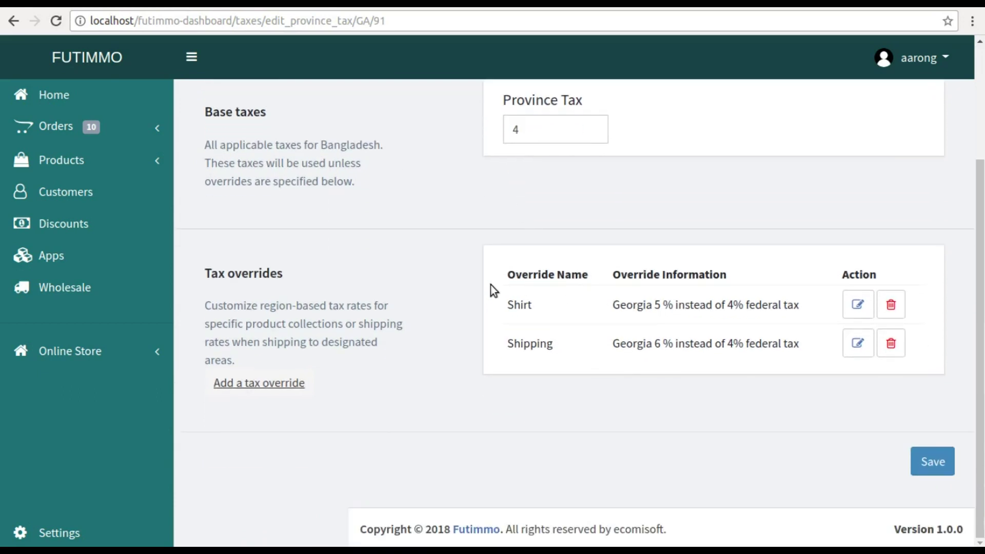
scroll(490, 285, up, 3)
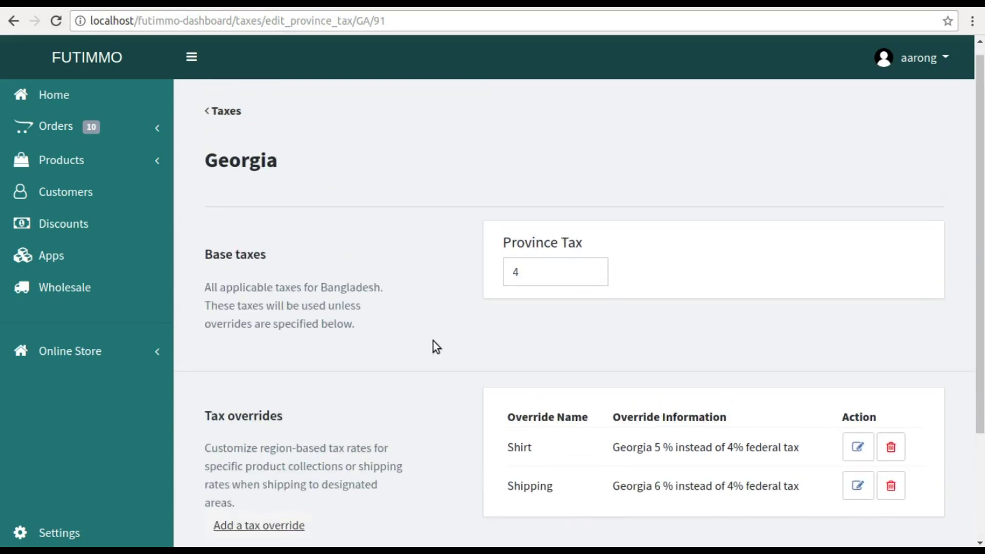
scroll(433, 340, down, 3)
click(283, 384)
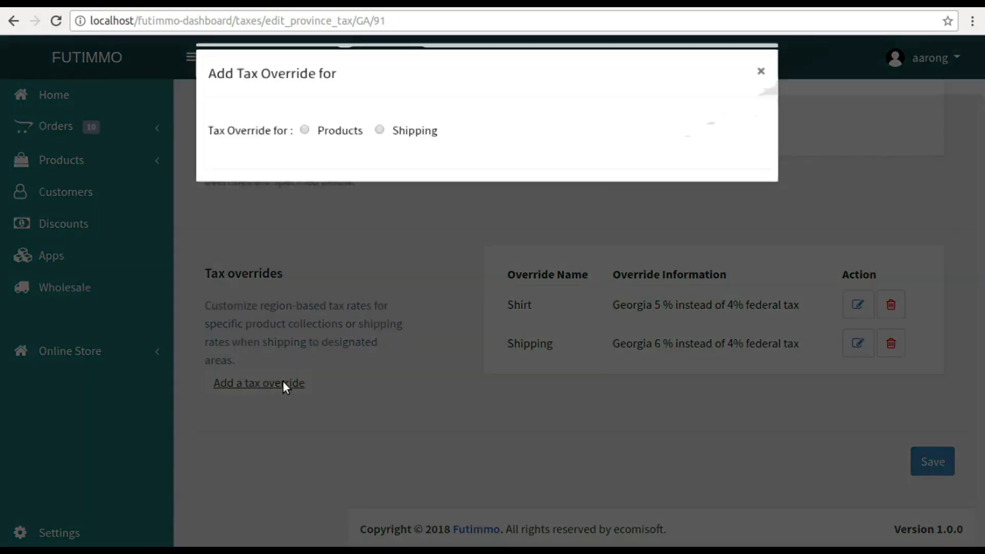
click(303, 140)
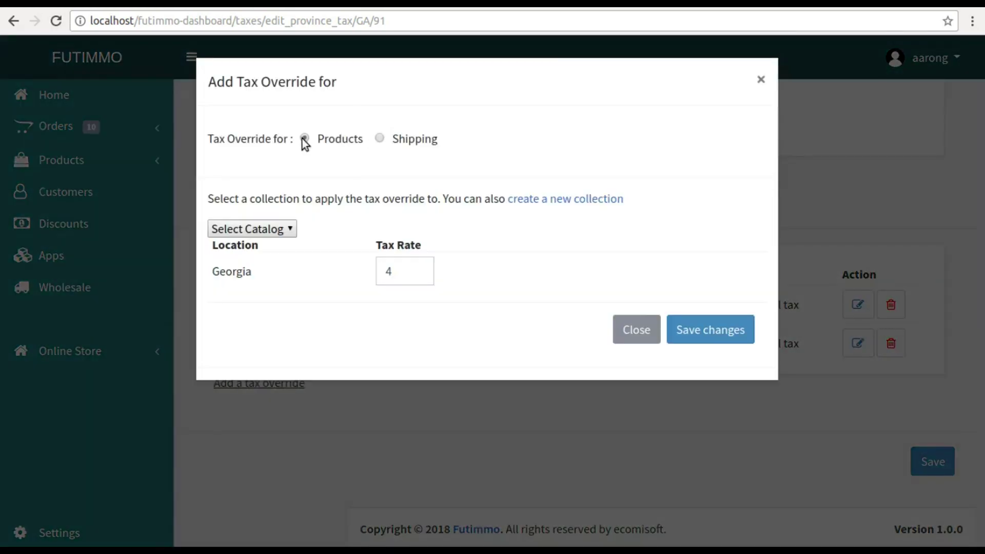
click(277, 229)
click(242, 263)
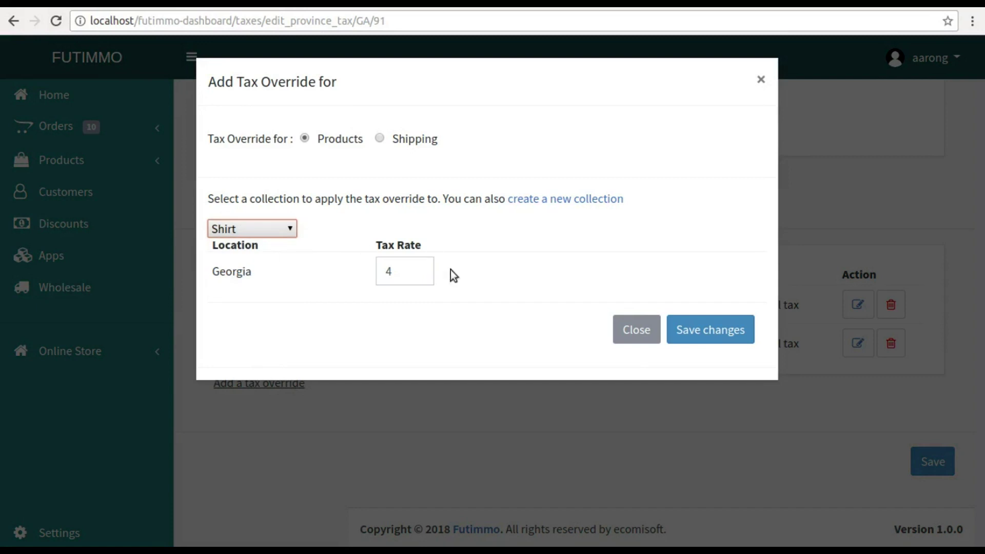
click(425, 267)
click(419, 266)
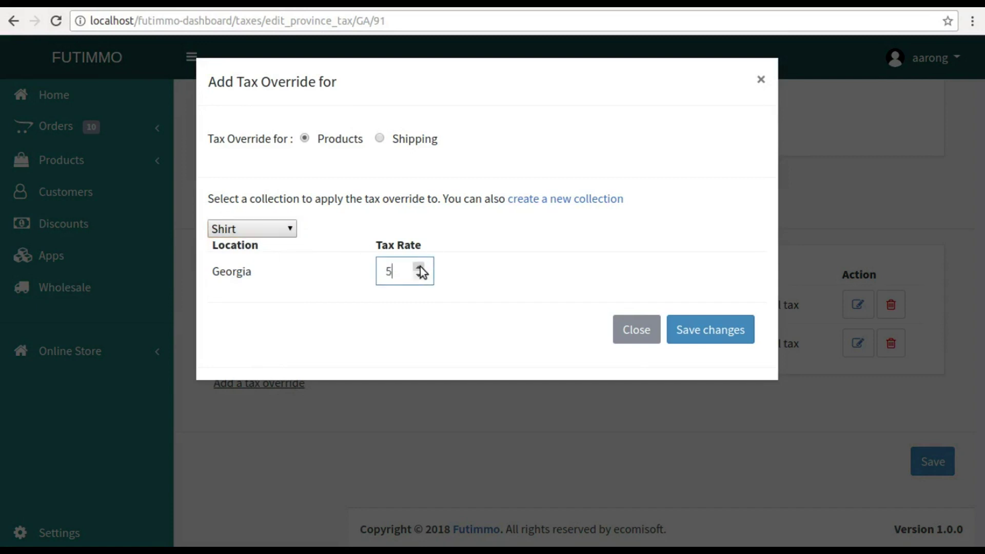
click(419, 267)
click(690, 337)
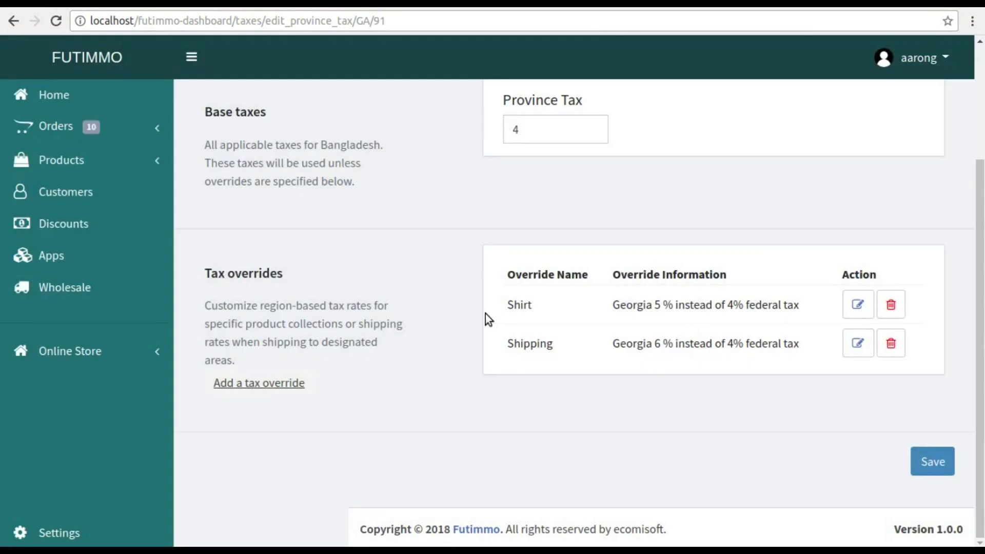
- Save Georgia's province tax settings and dismiss the success message
click(932, 461)
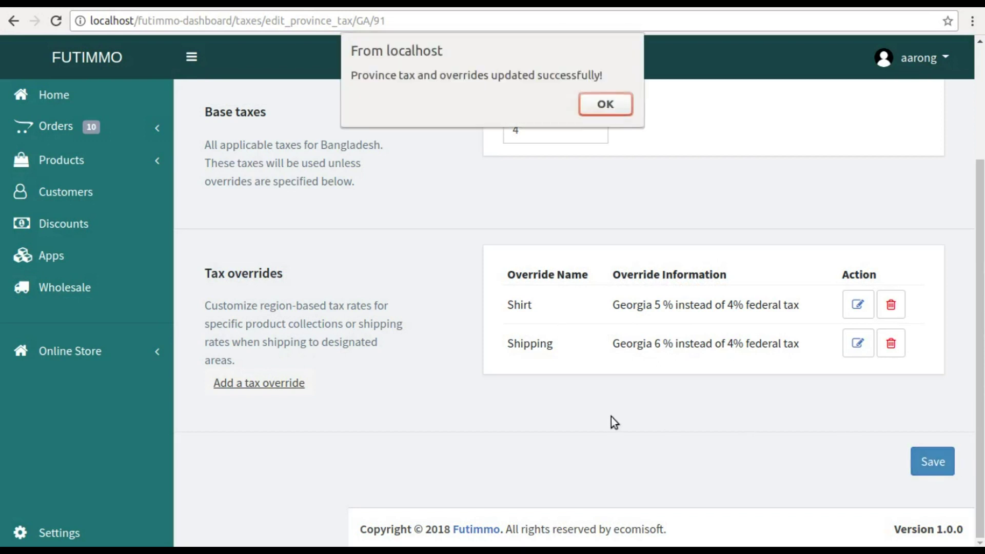
click(606, 106)
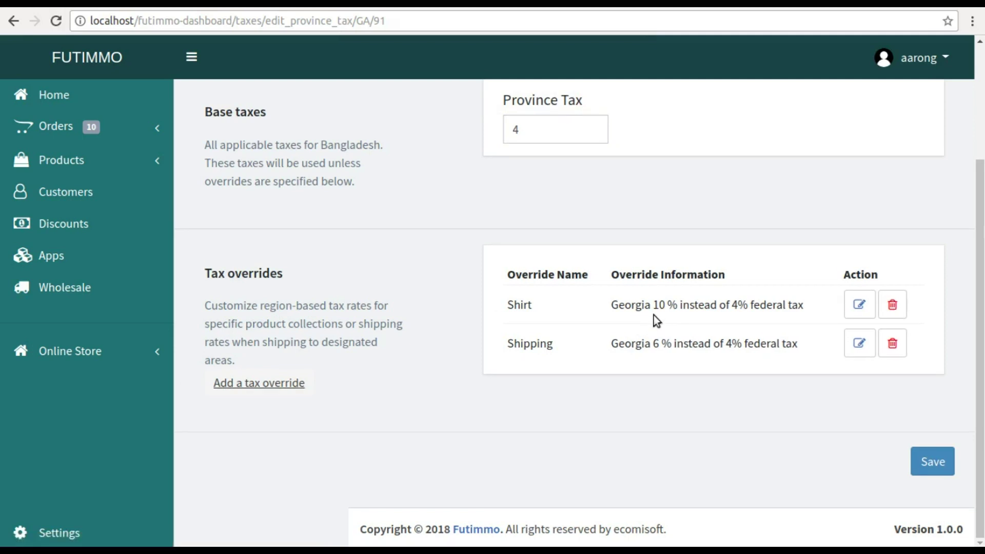
scroll(667, 306, up, 3)
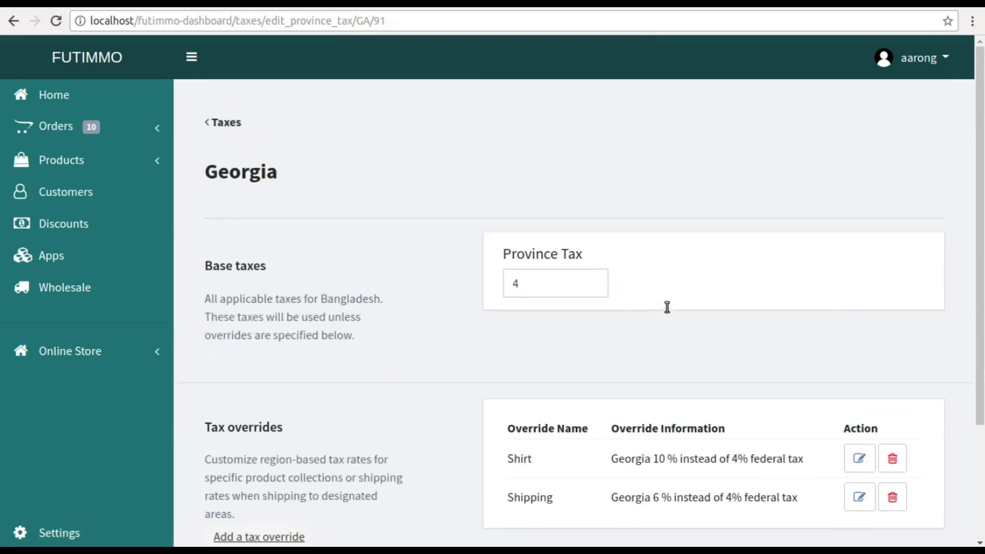
- Add a Shipping tax override for the United States, save the taxes, then open Customers
click(215, 123)
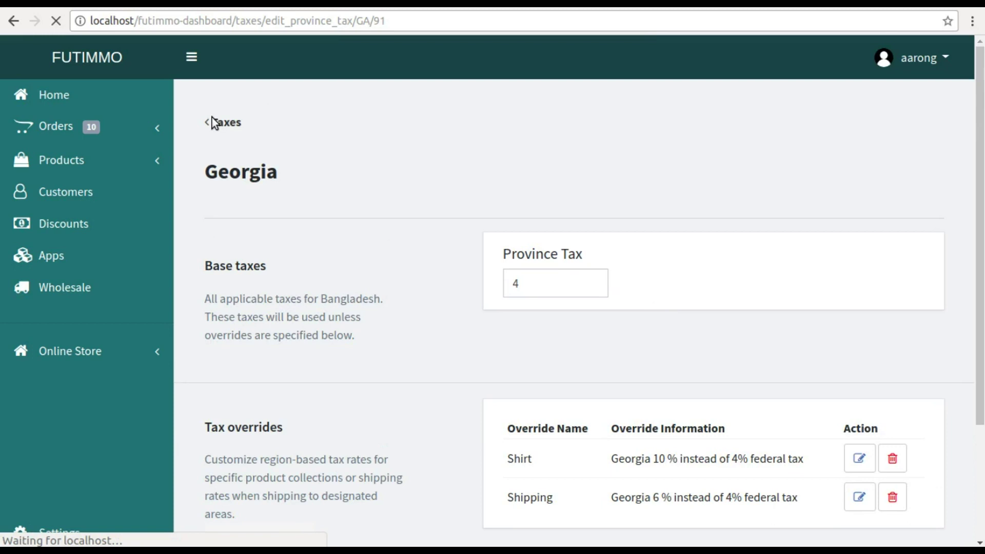
scroll(431, 220, down, 5)
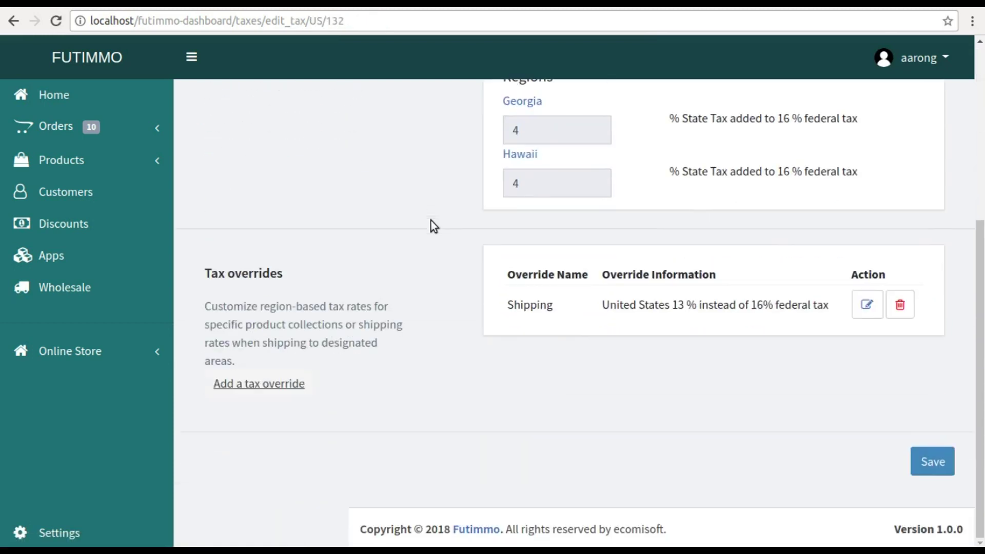
click(275, 385)
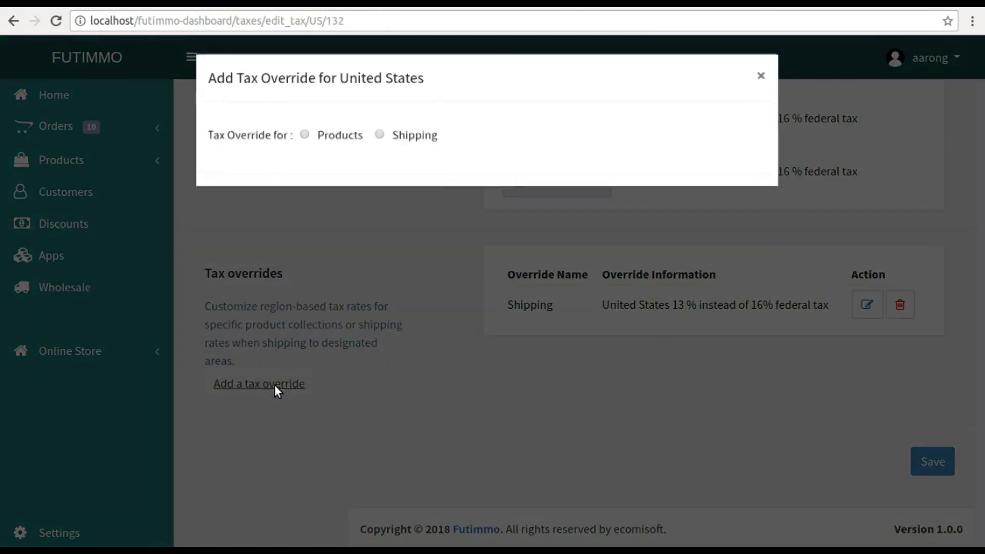
click(380, 135)
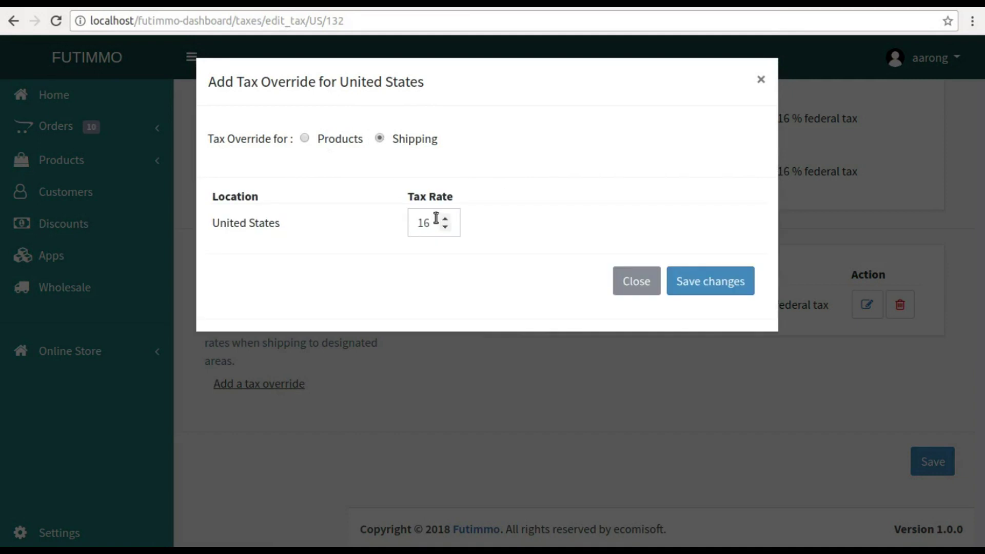
click(728, 292)
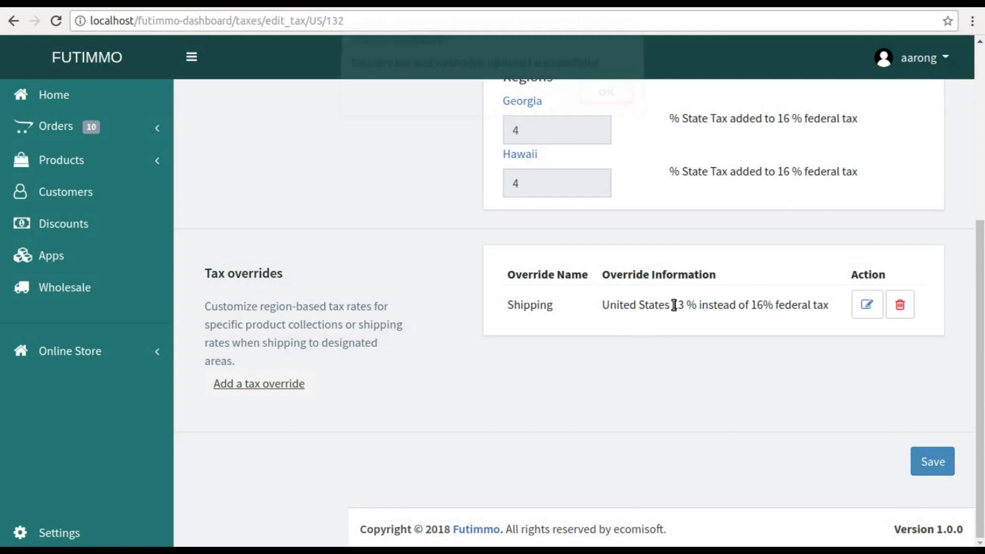
click(596, 102)
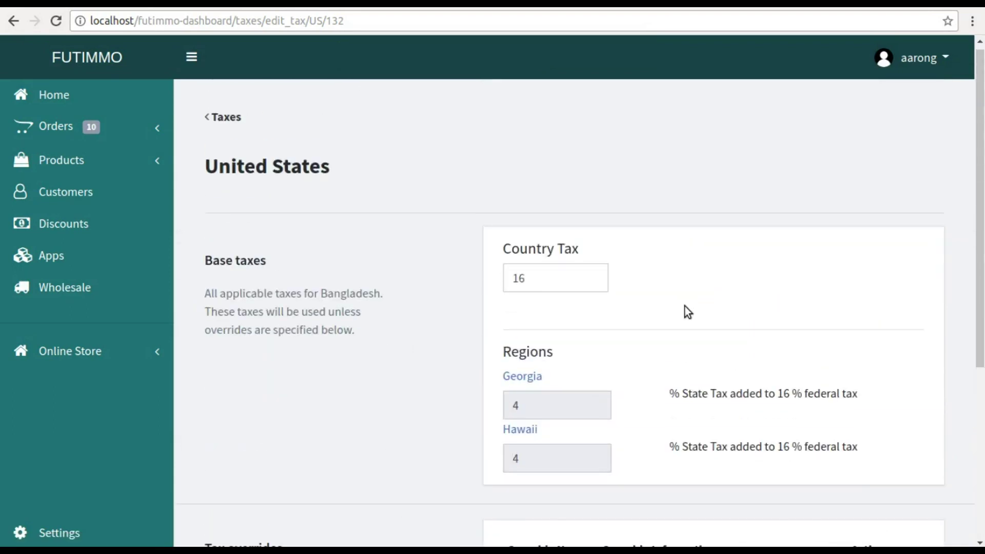
click(44, 195)
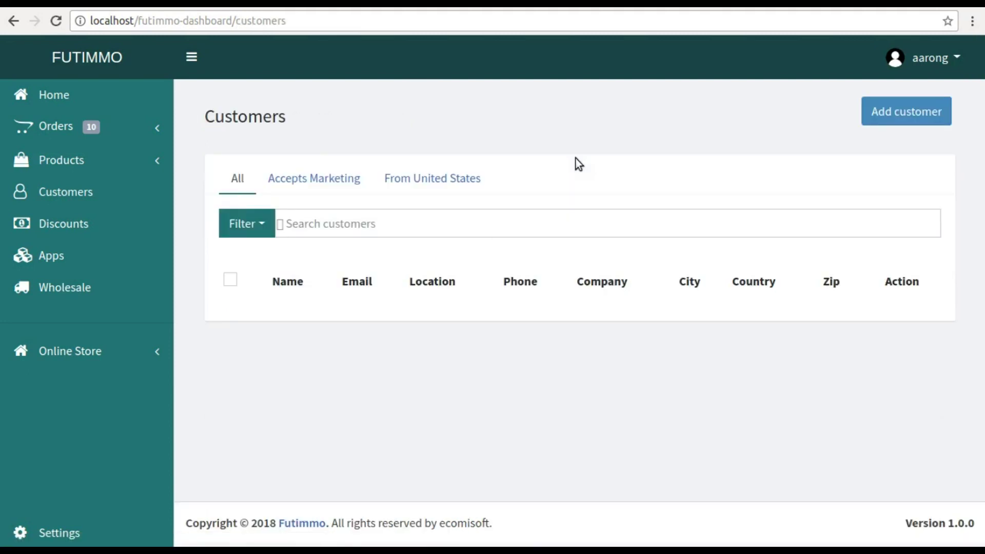
- Start a new customer and enter their first and last name, company Futimmo, phone and e-mail
click(883, 120)
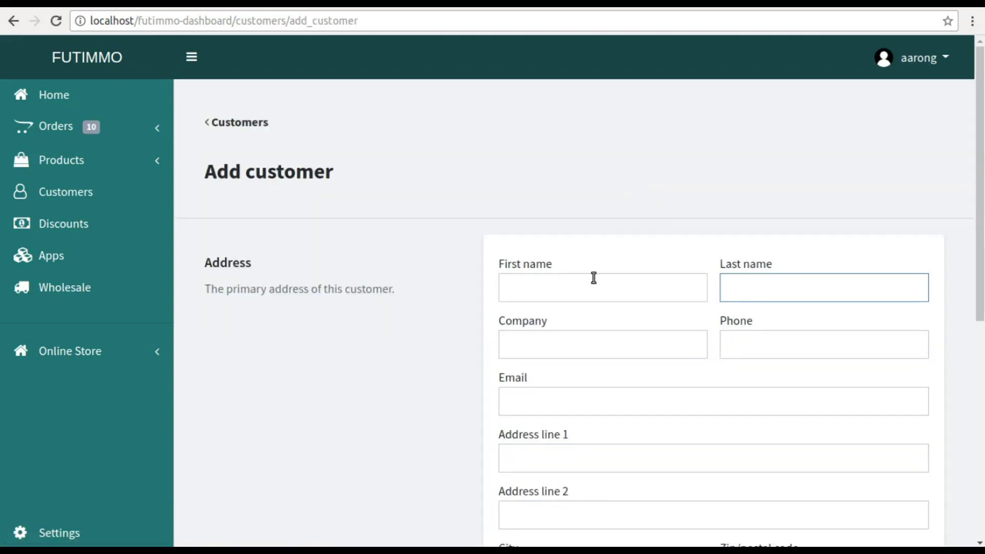
click(581, 283)
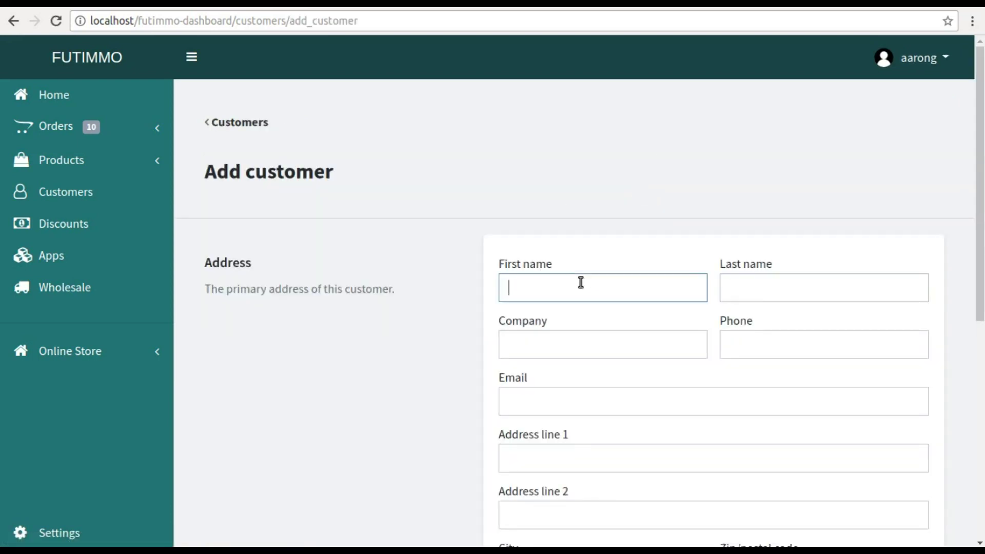
key(Tab)
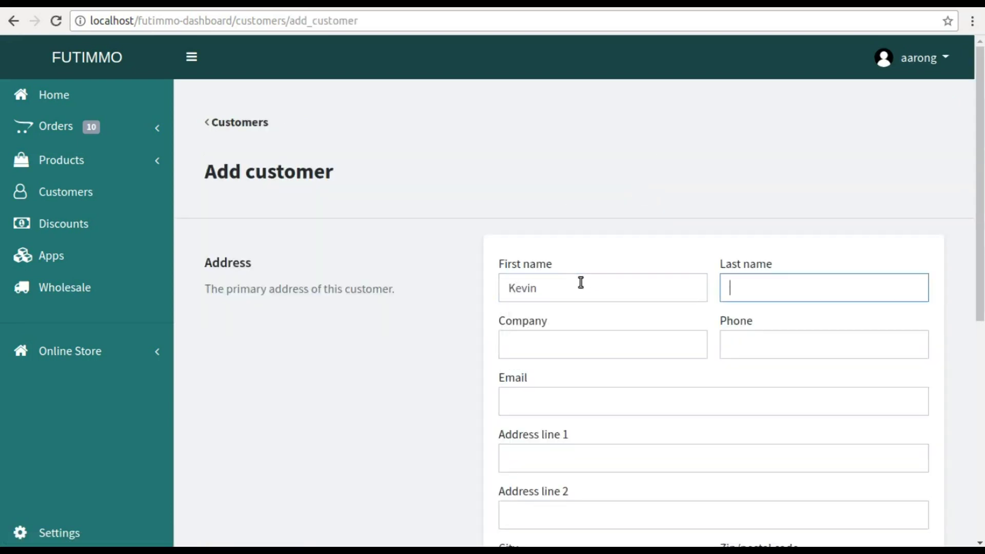
key(Tab)
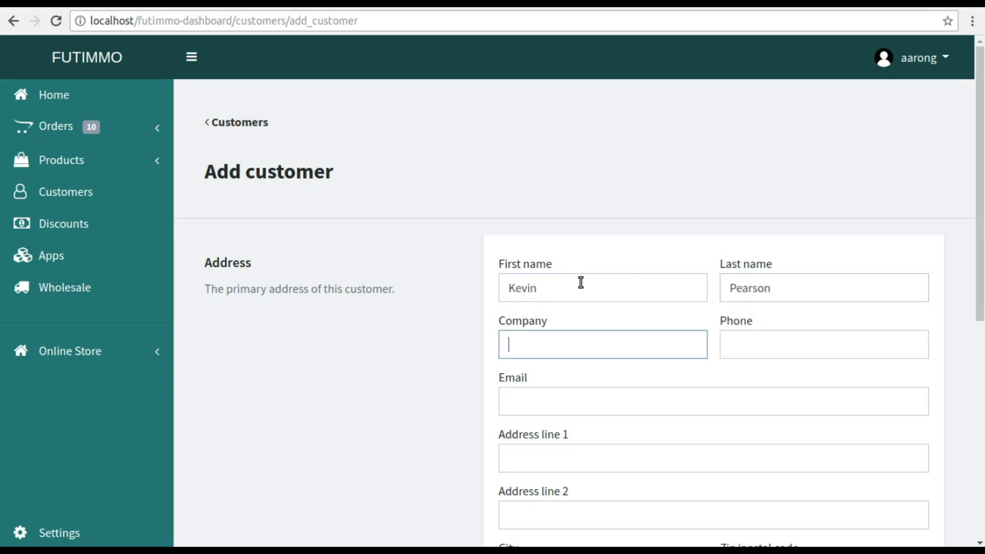
text(Futimmo)
key(Tab)
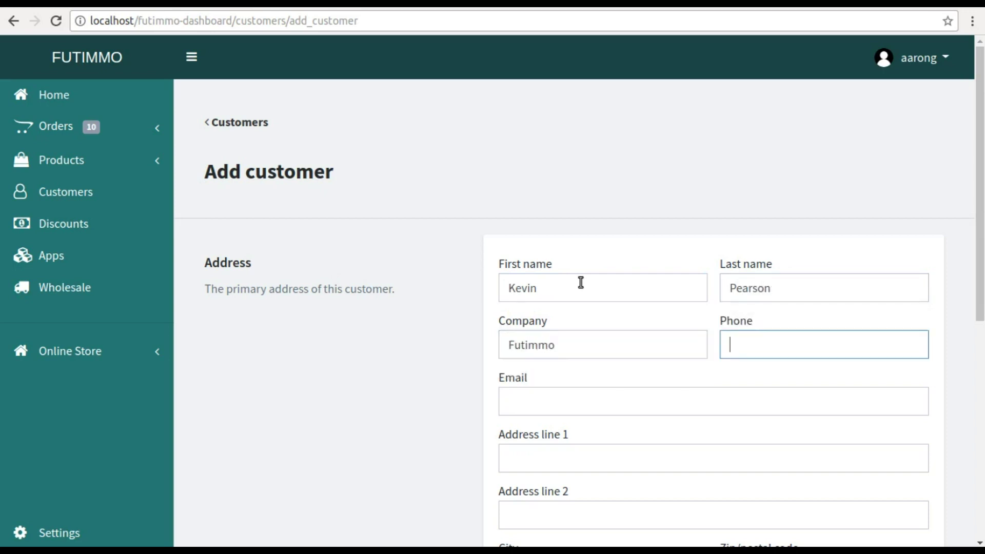
text(+0976544)
click(529, 400)
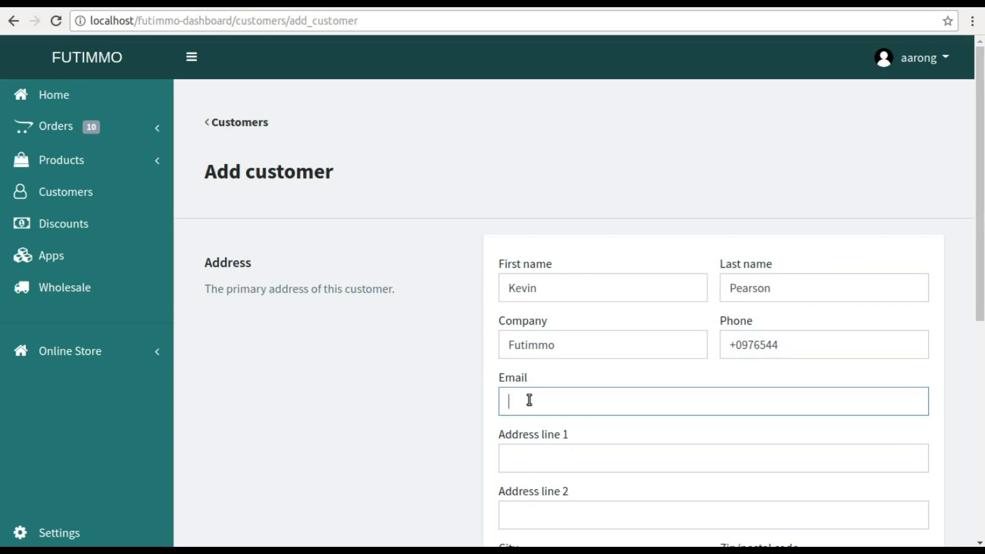
key(Tab)
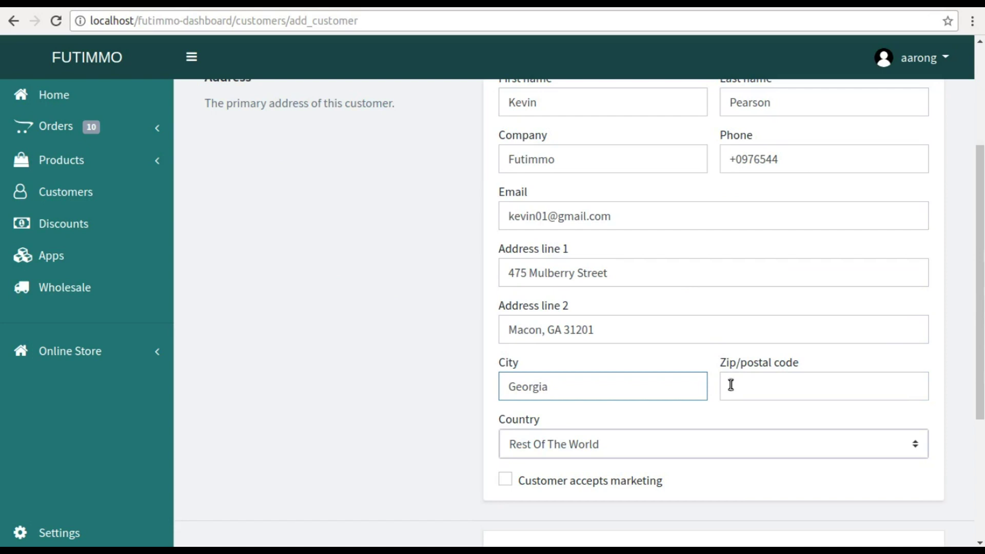
- Fill in the zip code and set the country to United States and state to Georgia
click(730, 385)
text(12345)
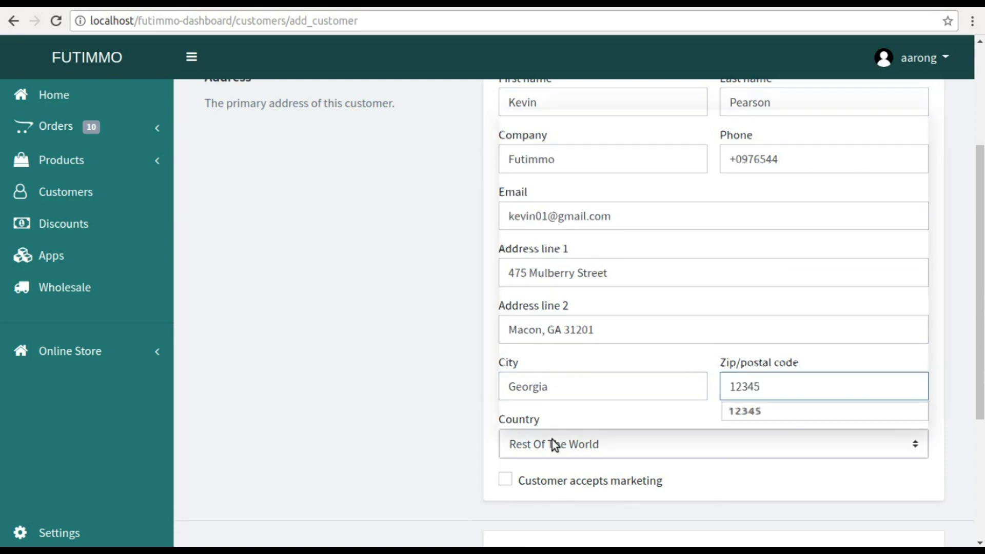
click(551, 441)
scroll(584, 269, down, 6)
scroll(584, 269, down, 20)
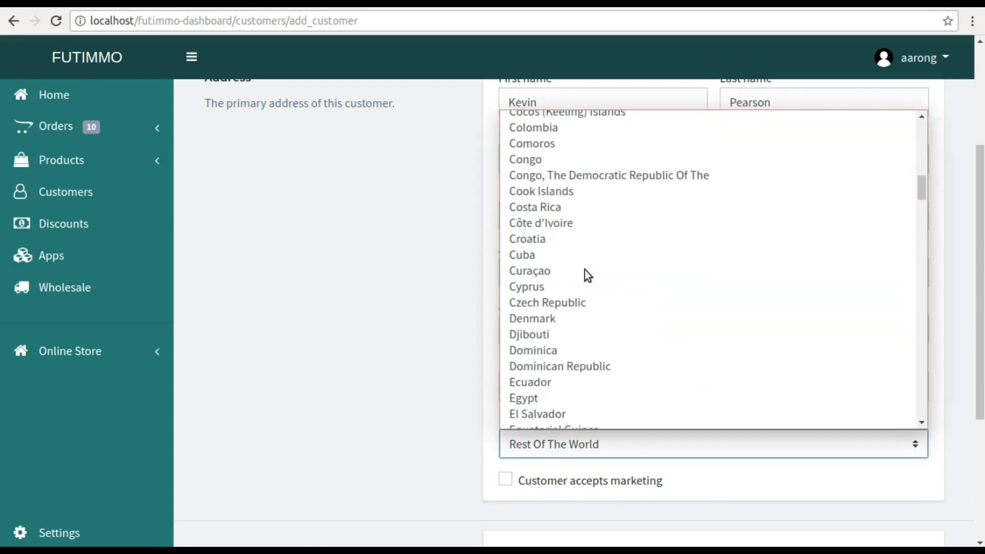
scroll(584, 269, down, 20)
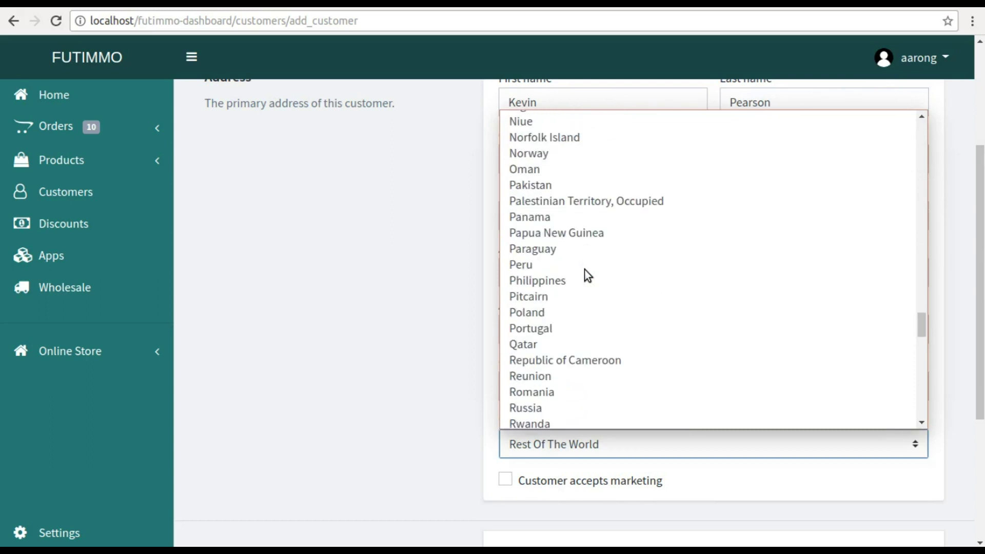
click(554, 234)
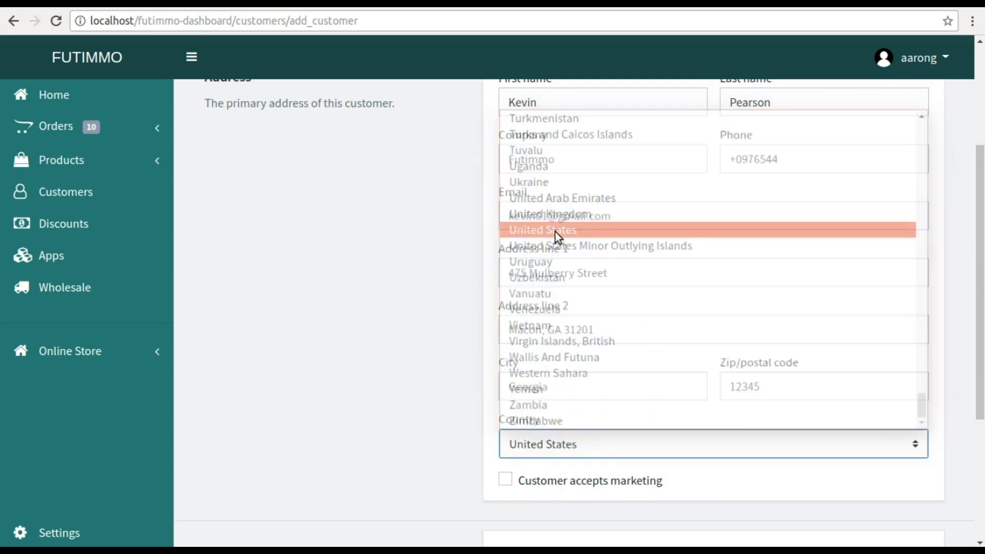
scroll(559, 377, down, 4)
click(555, 292)
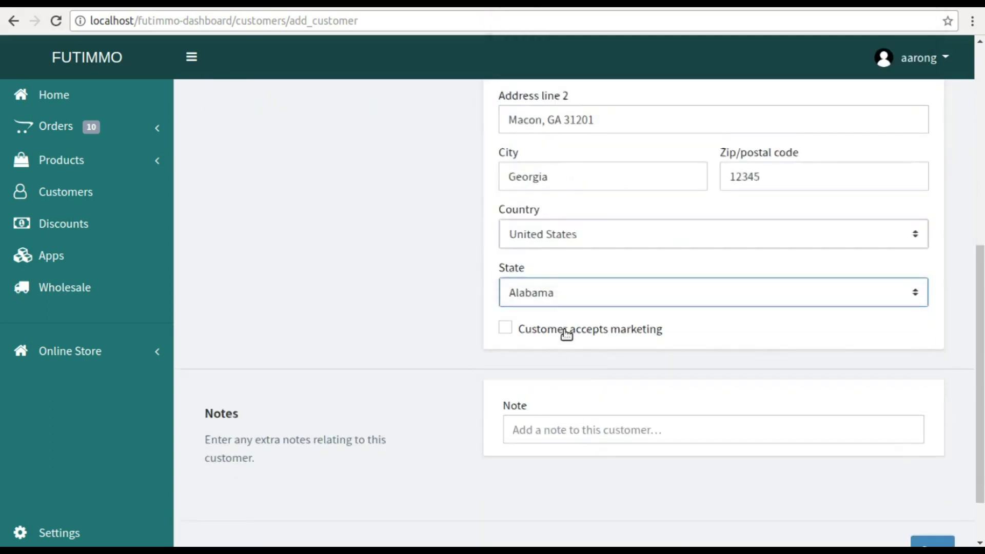
scroll(565, 329, down, 1)
click(557, 286)
click(531, 230)
- Tick accepts marketing, add the note 'Good customer', and save the customer
click(505, 322)
click(539, 420)
text(Giid)
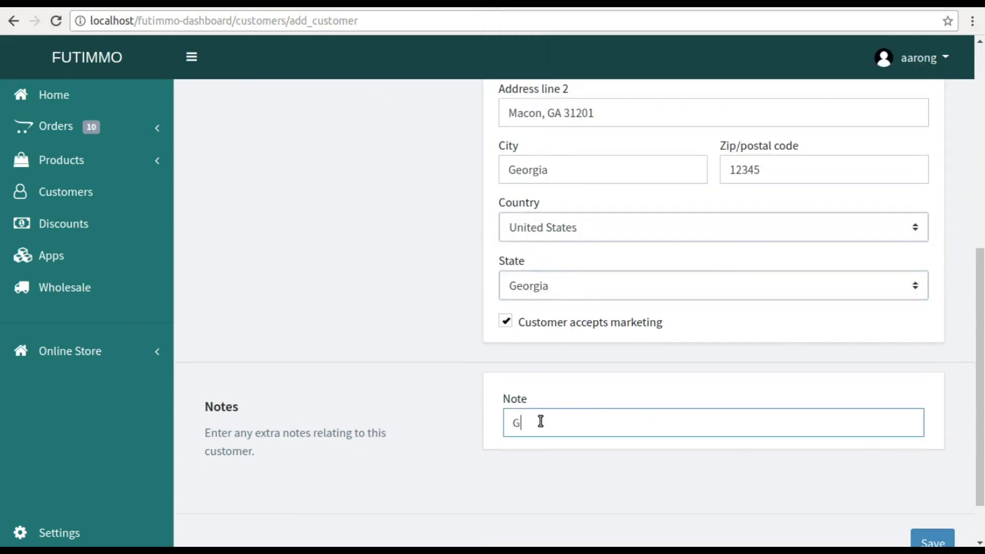
text( customer)
click(526, 424)
key(BackSpace)
key(BackSpace)
text(oo)
click(933, 542)
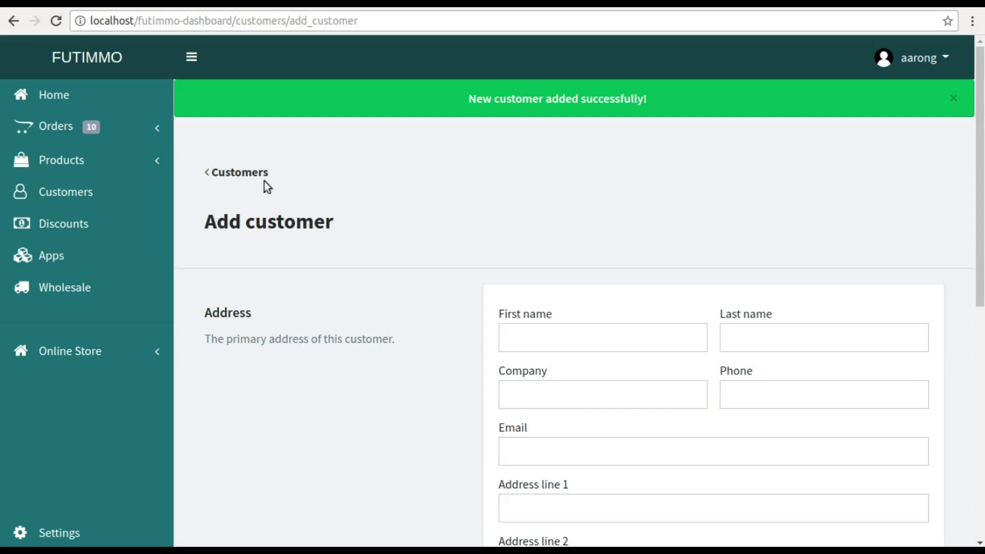
- Reopen the new customer, append 6 to the zip code, and save
click(258, 174)
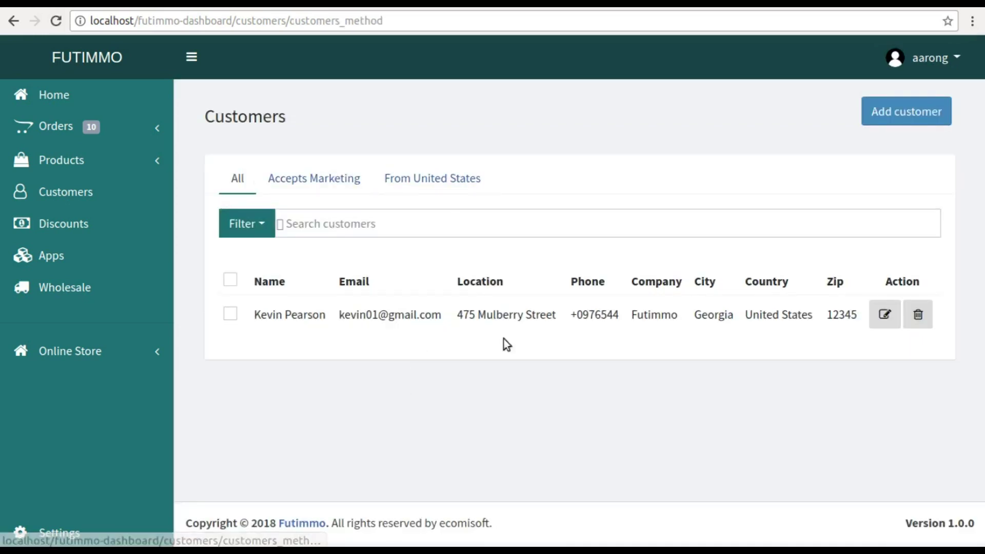
click(884, 316)
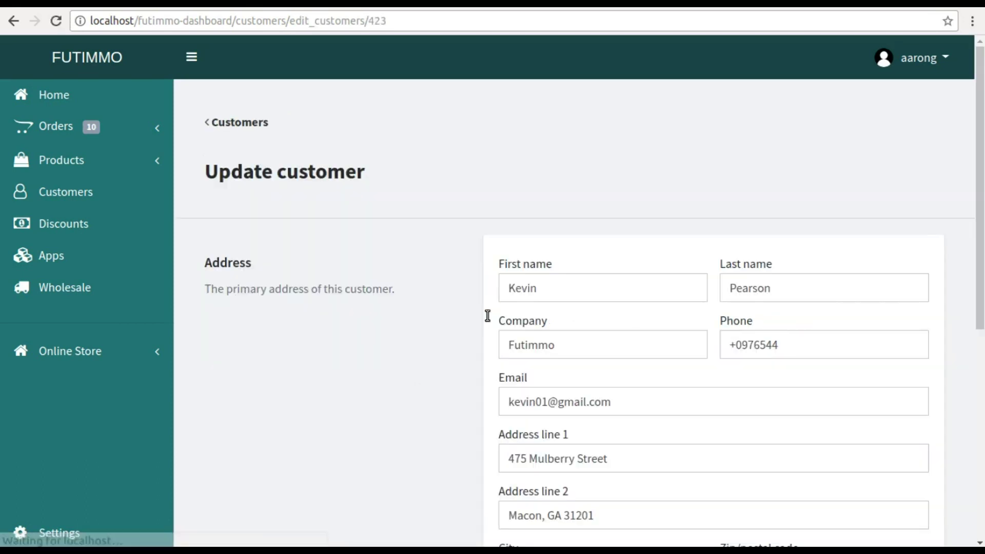
scroll(487, 316, down, 4)
scroll(487, 315, down, 4)
click(764, 133)
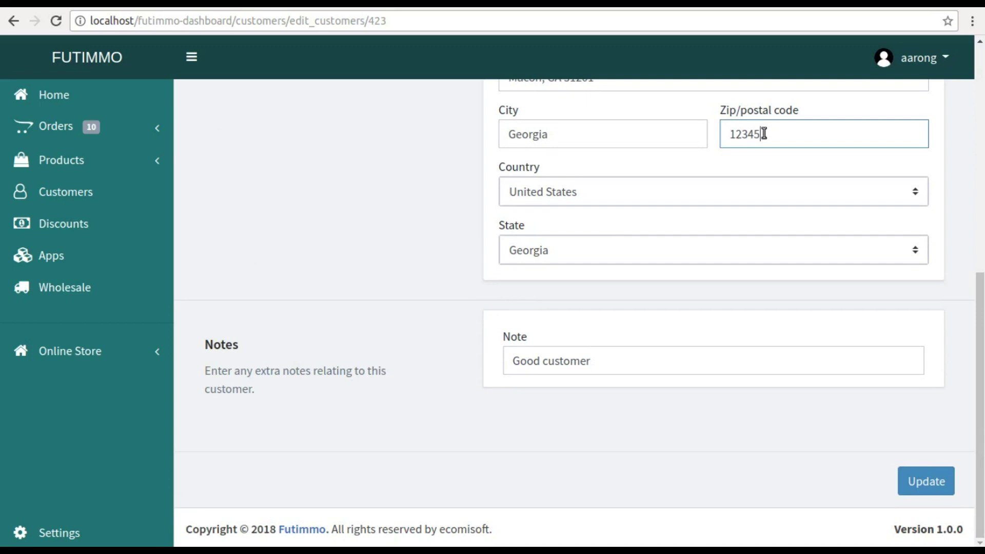
text(6)
click(928, 471)
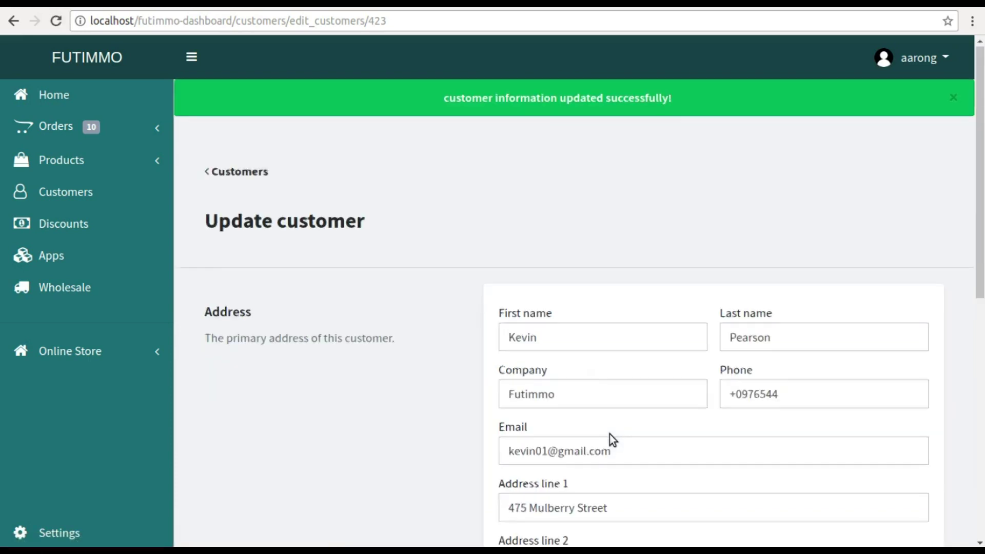
- Return to the Customers list to see the updated customer details
scroll(609, 434, down, 3)
scroll(736, 352, up, 6)
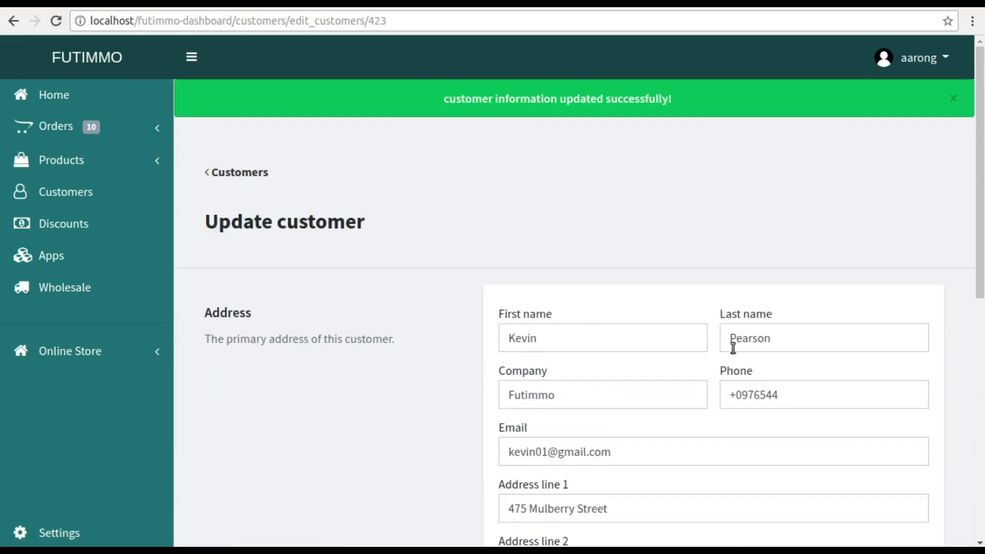
click(260, 176)
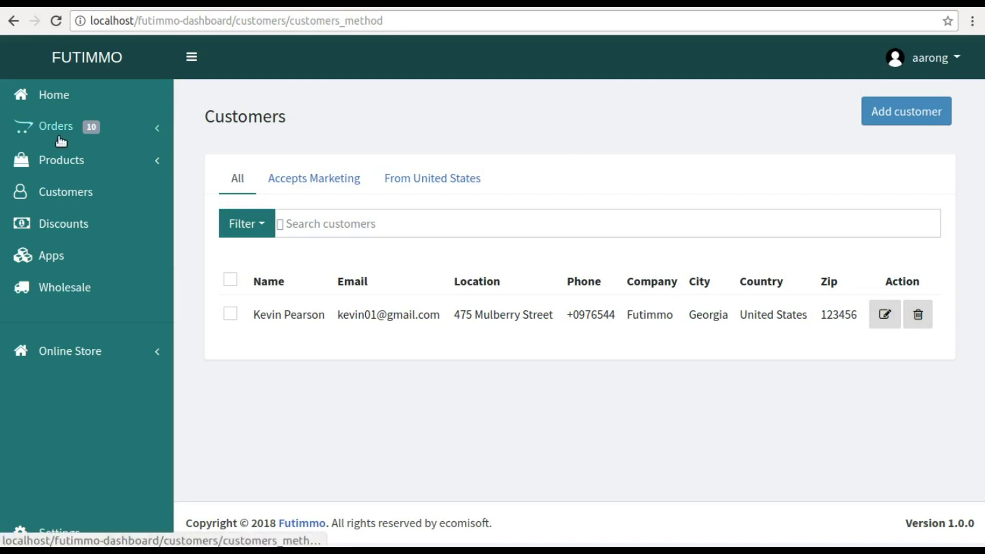
- Start a new order and add all Cotton shirt variants found by searching 's'
click(63, 103)
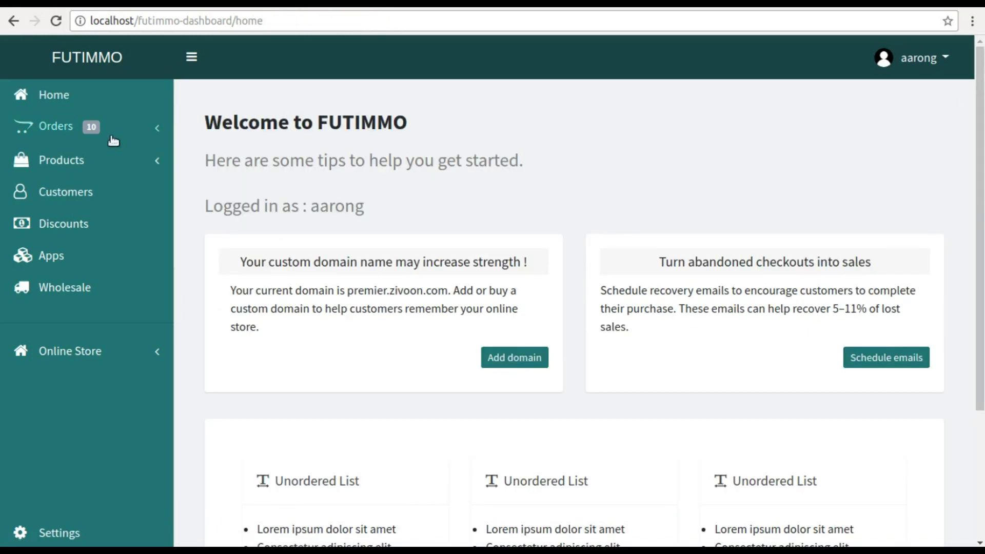
click(62, 135)
click(62, 151)
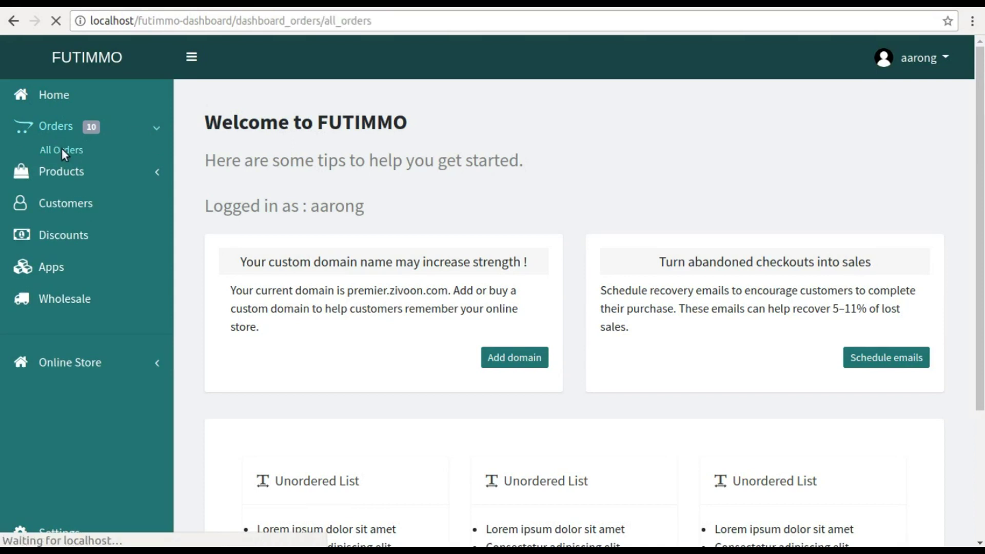
click(899, 119)
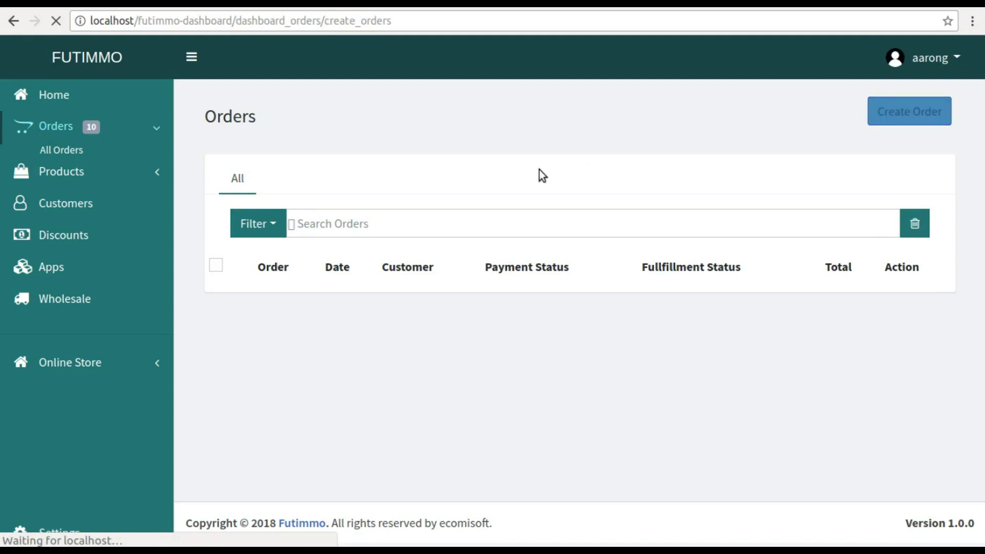
scroll(539, 173, down, 2)
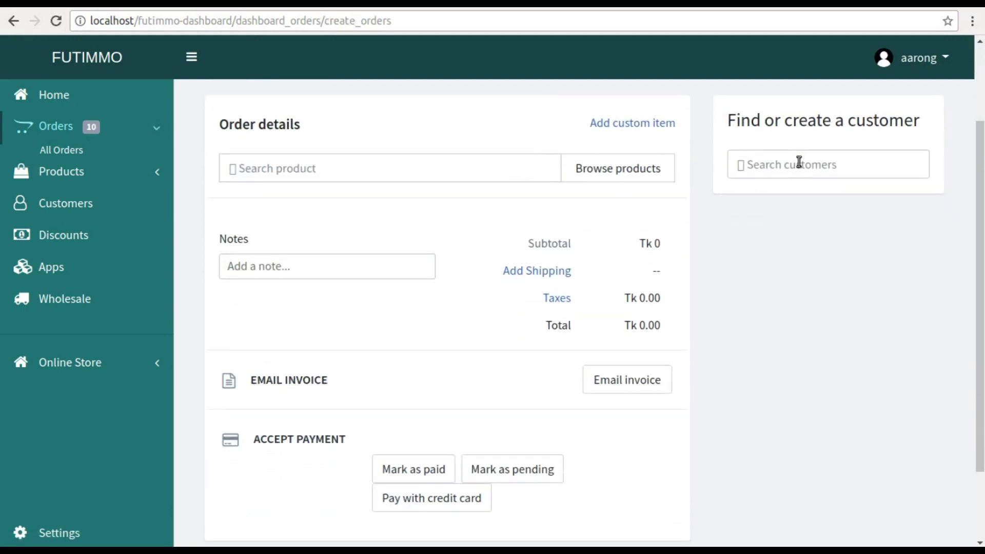
click(443, 161)
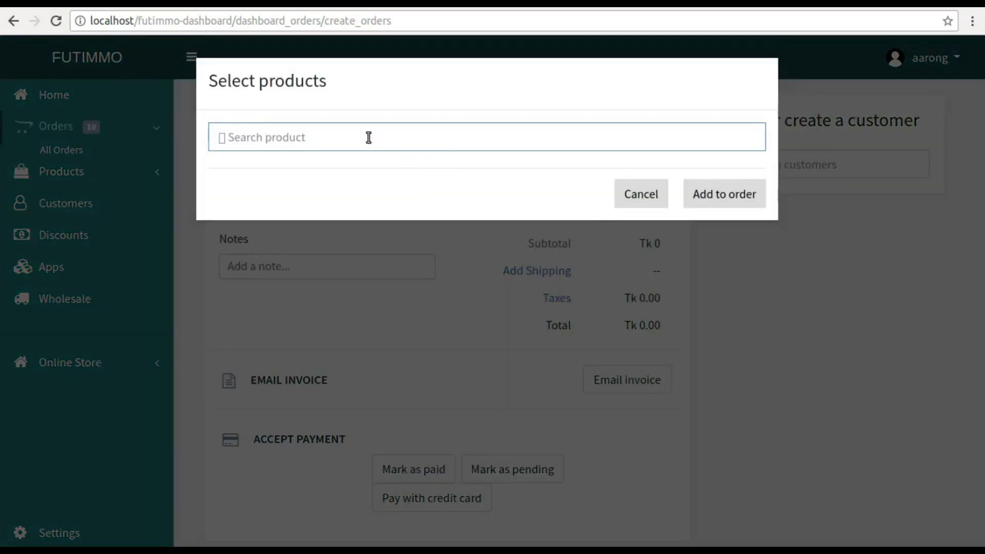
text(s)
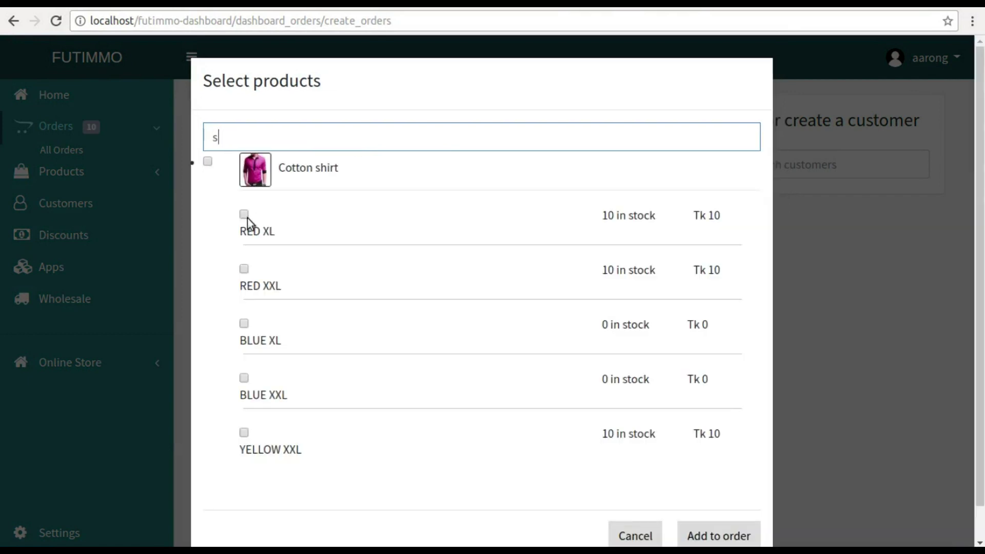
click(208, 161)
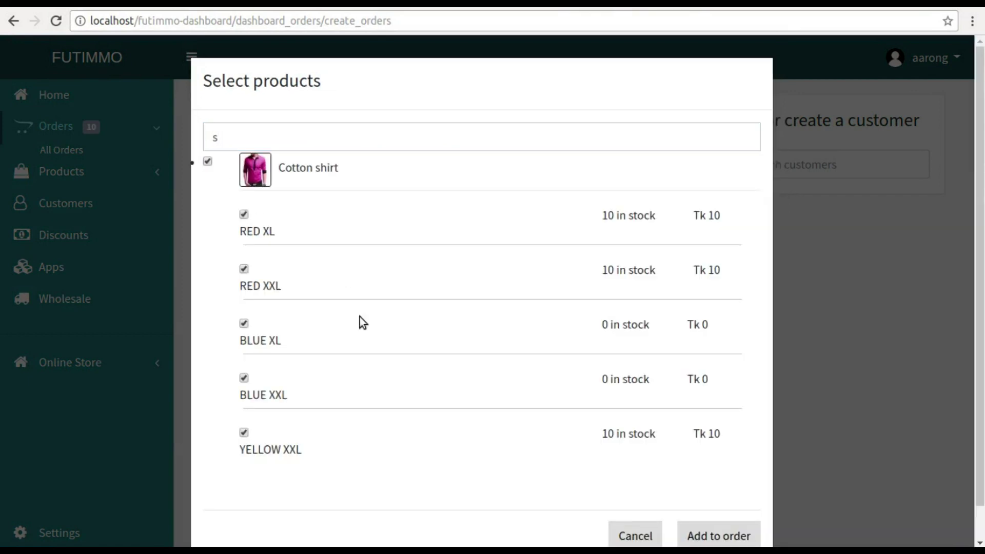
scroll(481, 458, down, 1)
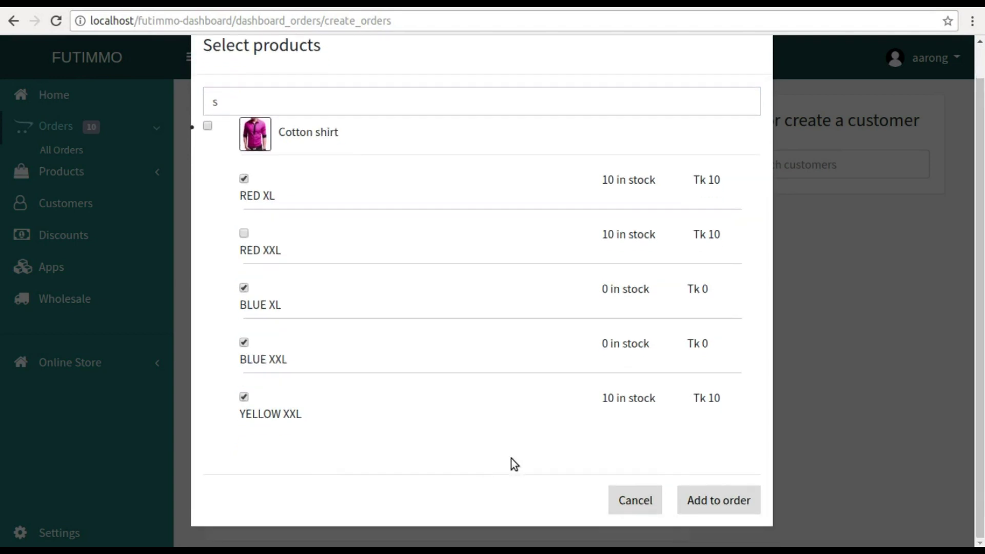
click(696, 500)
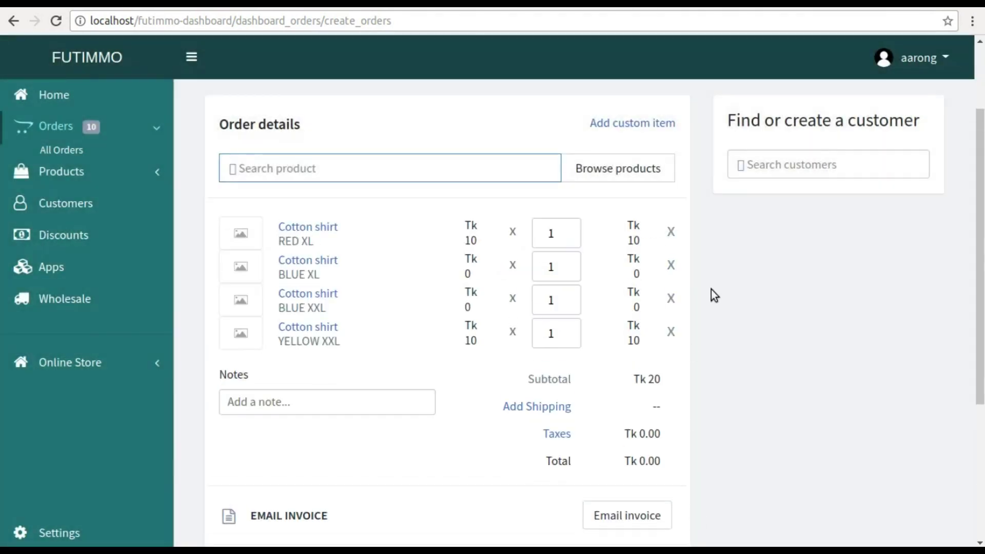
- Assign an existing customer and apply the North America shipping rate
click(758, 162)
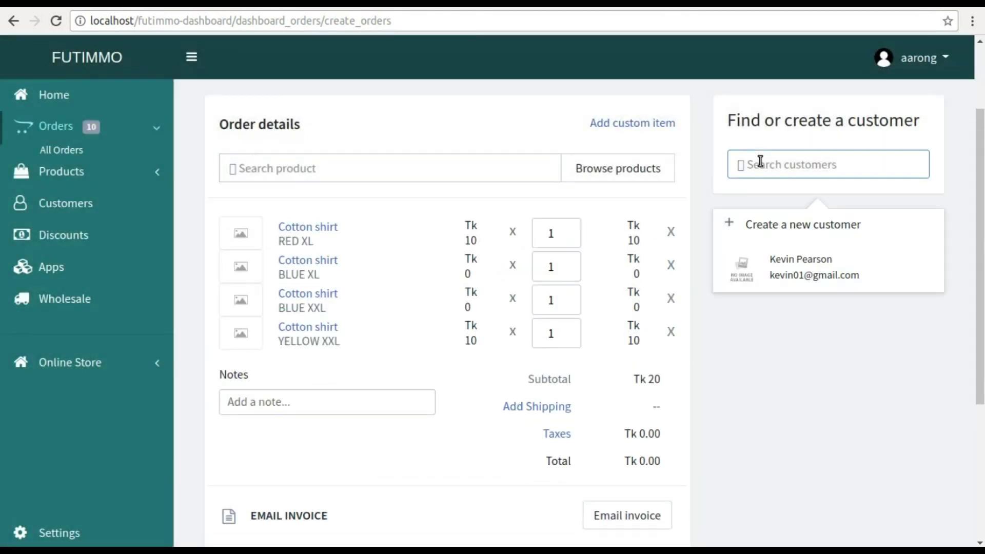
click(802, 272)
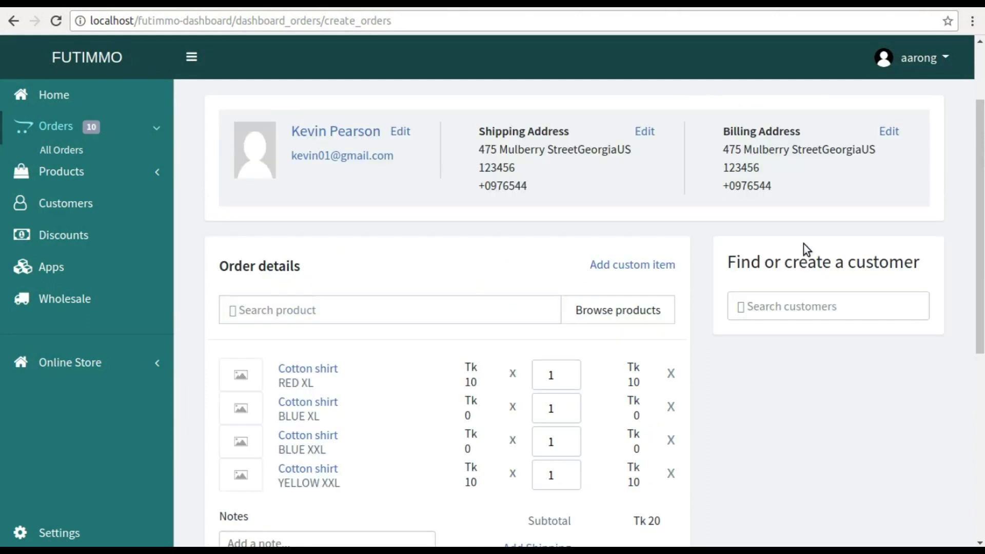
scroll(803, 245, down, 2)
scroll(599, 176, up, 4)
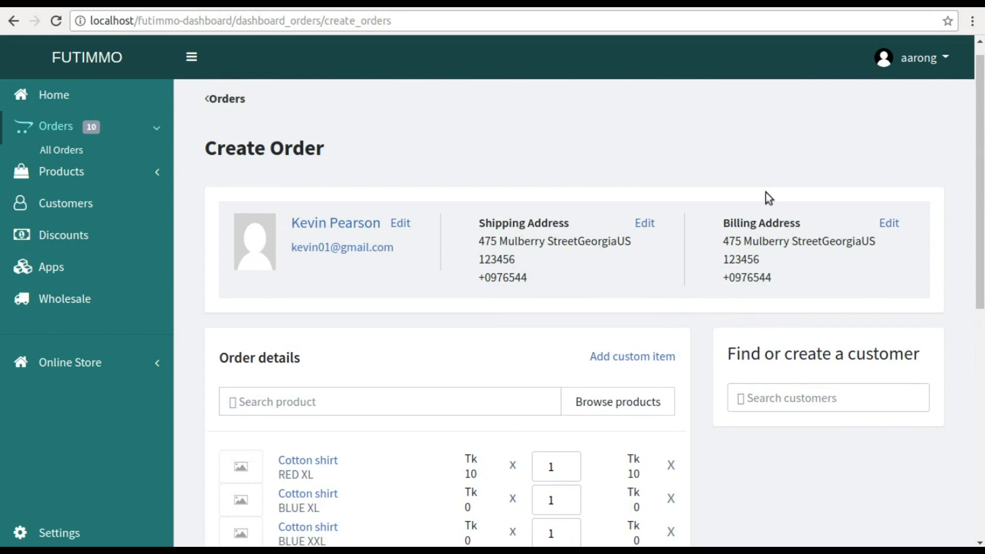
scroll(770, 199, down, 4)
scroll(768, 192, down, 2)
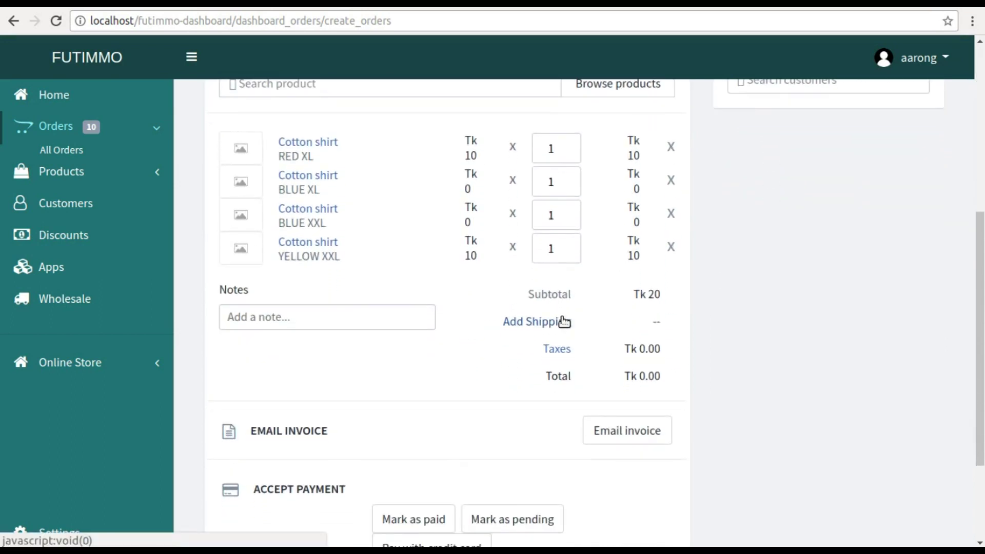
scroll(559, 318, down, 1)
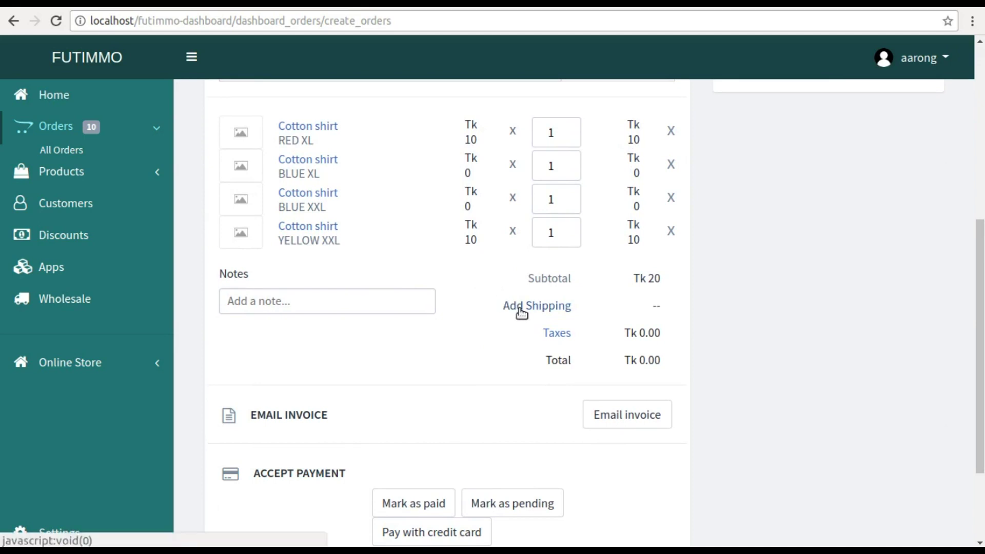
click(517, 307)
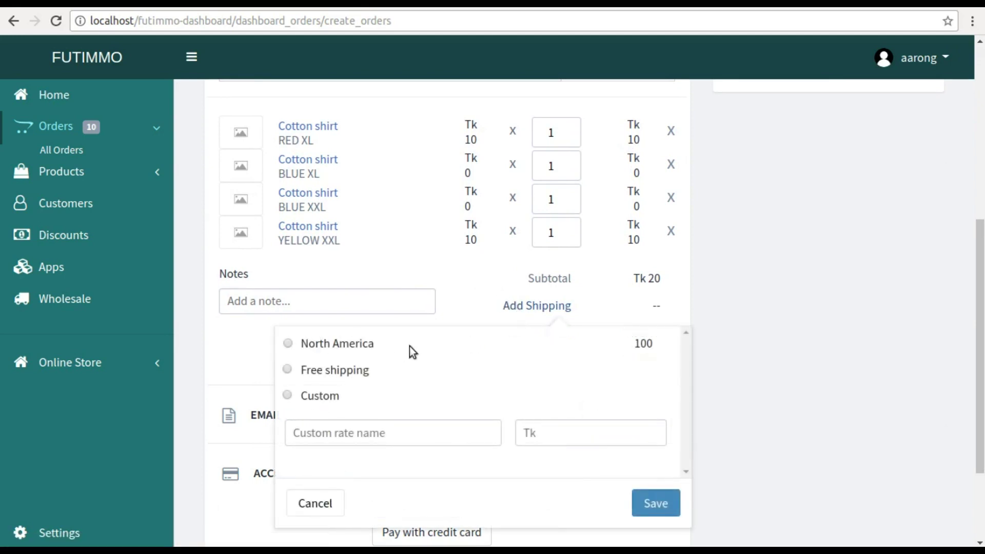
click(287, 343)
click(658, 504)
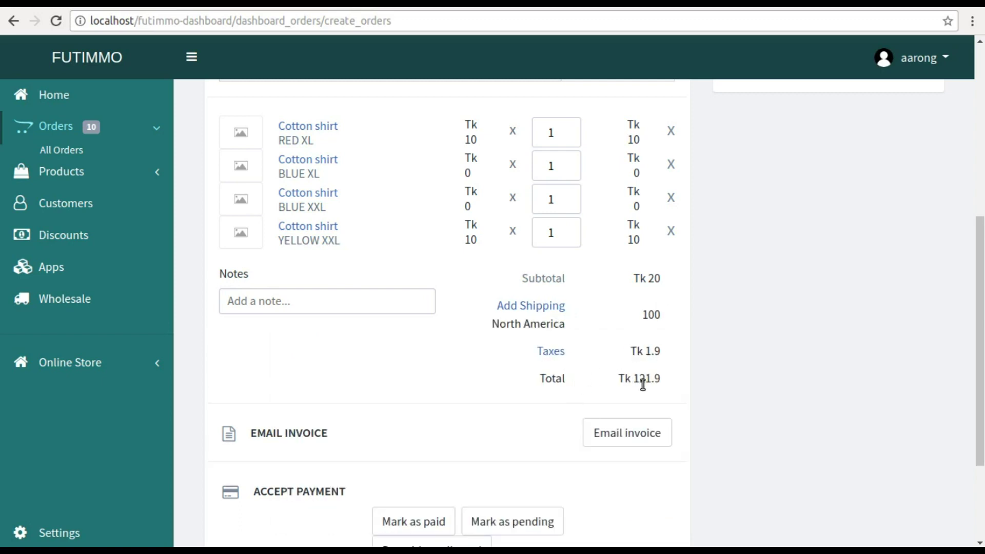
- Save the order as a draft and return to the orders list
scroll(646, 385, down, 3)
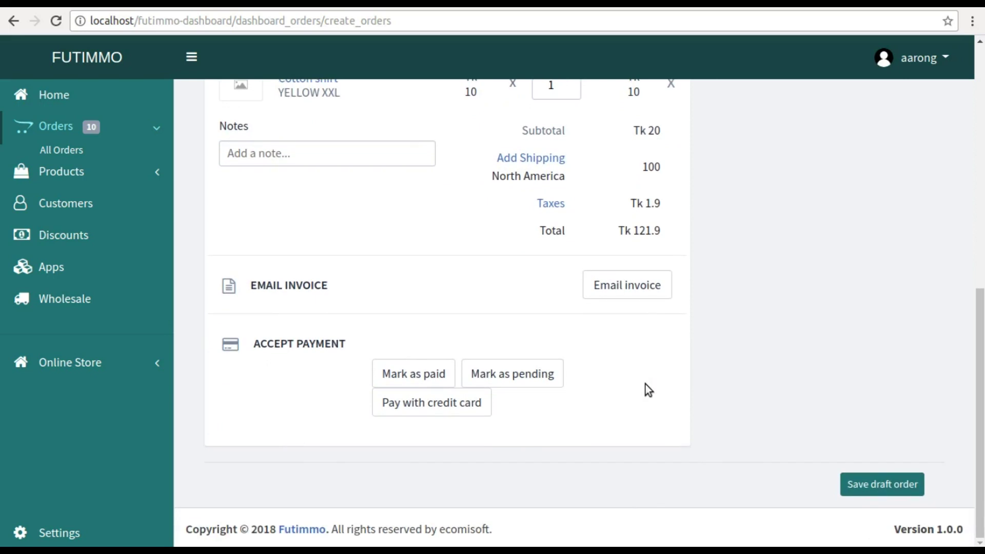
click(867, 492)
scroll(832, 413, up, 10)
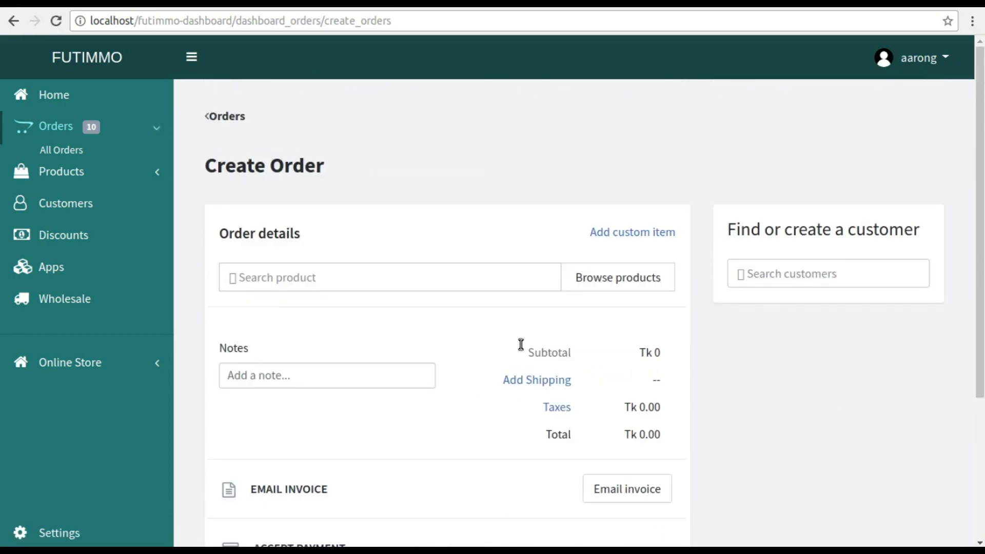
scroll(516, 333, down, 2)
scroll(249, 145, up, 2)
click(232, 121)
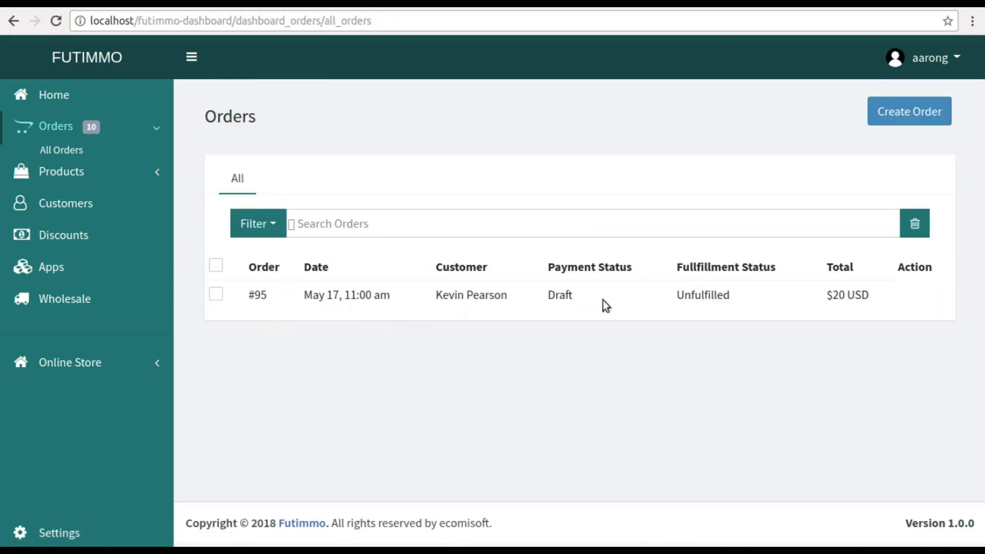
- Start a new discount with a generated code, open to All Customers
click(51, 95)
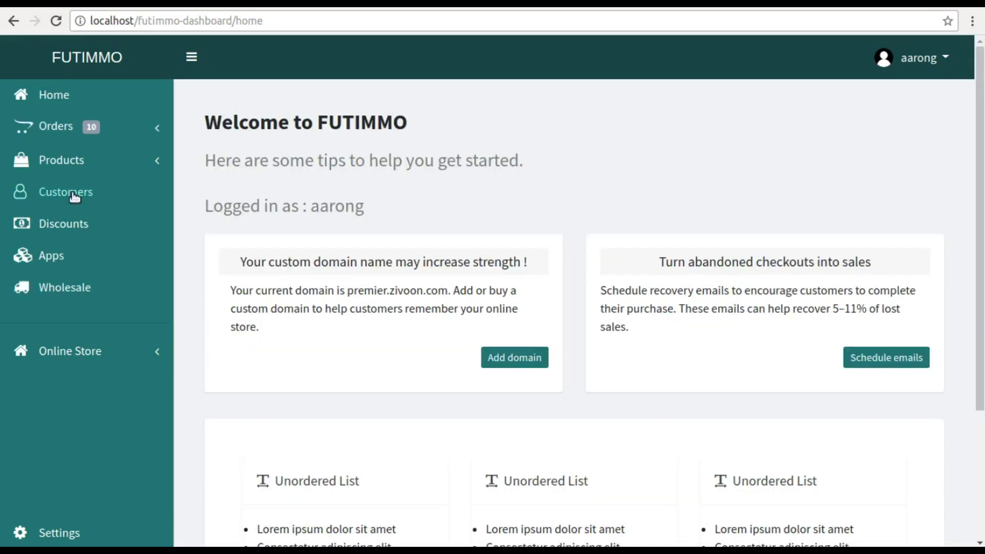
click(56, 234)
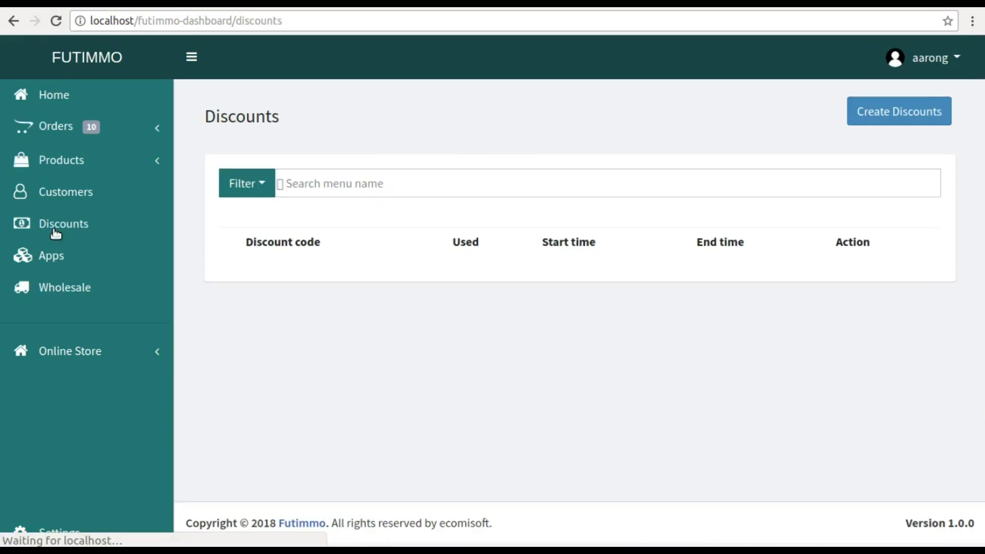
click(881, 110)
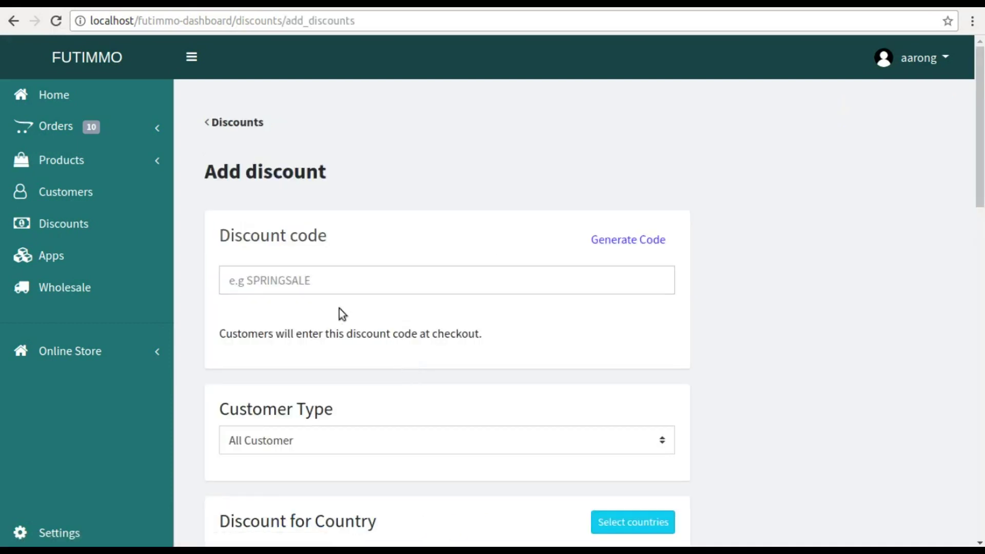
click(317, 279)
click(605, 242)
scroll(602, 248, down, 4)
click(362, 217)
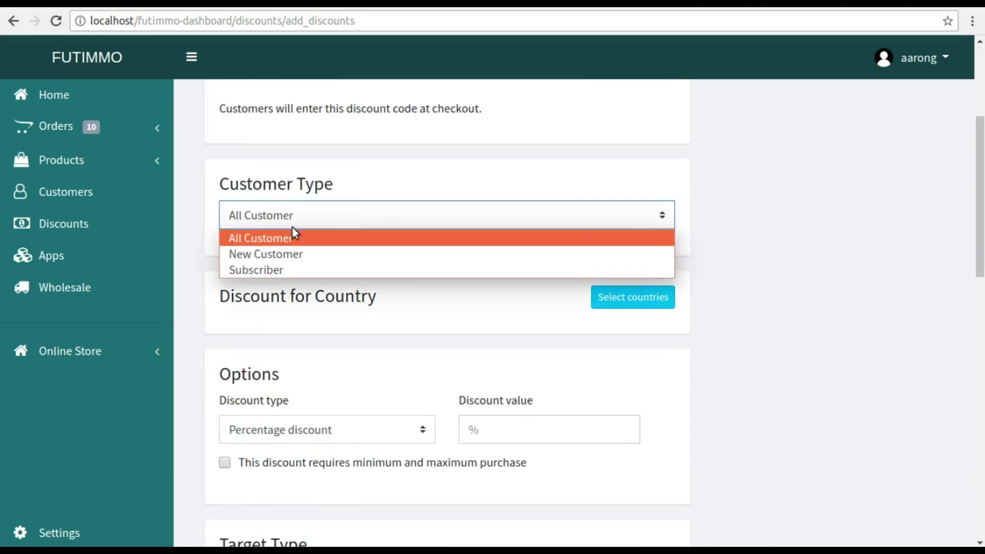
click(266, 239)
- Add United States as the discount's country
click(600, 297)
scroll(474, 277, down, 5)
scroll(474, 277, down, 10)
drag(647, 191, 648, 339)
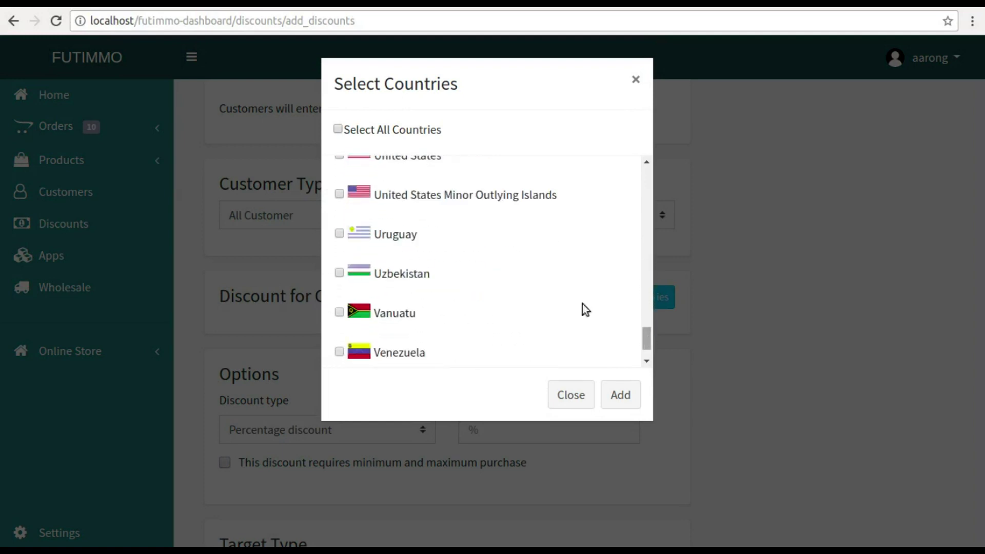
click(339, 156)
scroll(590, 333, up, 2)
click(612, 395)
scroll(281, 392, down, 2)
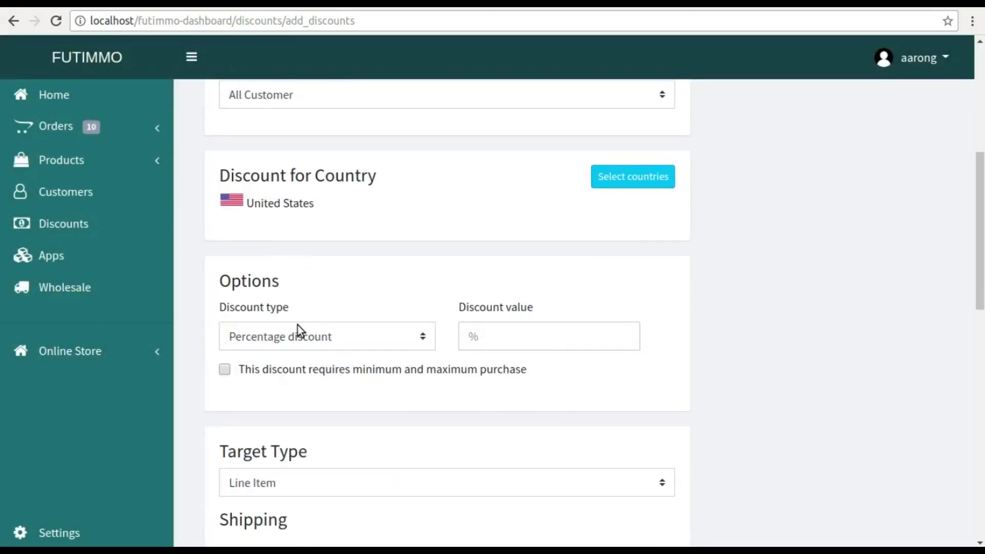
- Make it a fixed-amount discount of 1, with minimum purchase 1 and maximum 20
click(297, 327)
click(259, 375)
click(494, 332)
text(1)
click(250, 365)
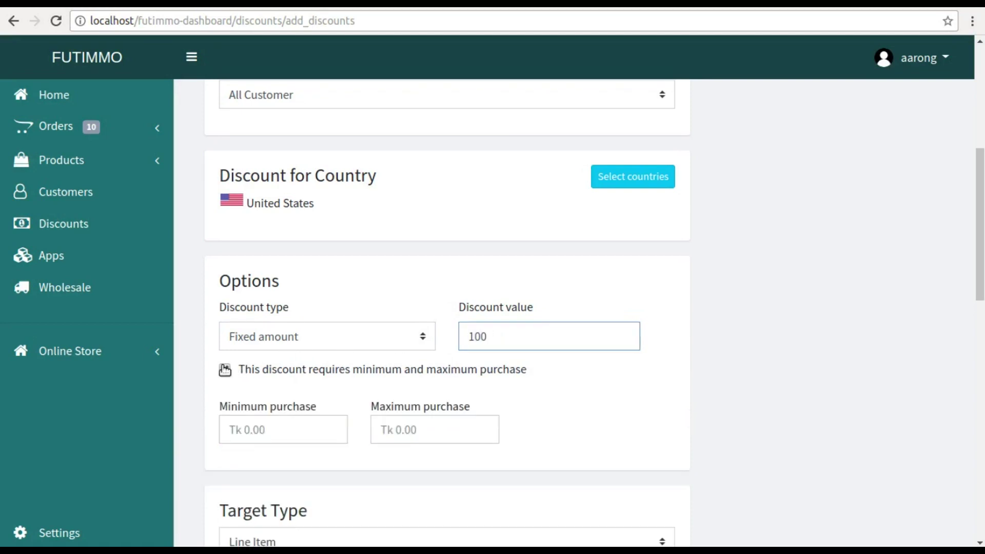
scroll(276, 385, down, 1)
click(264, 367)
text(1000)
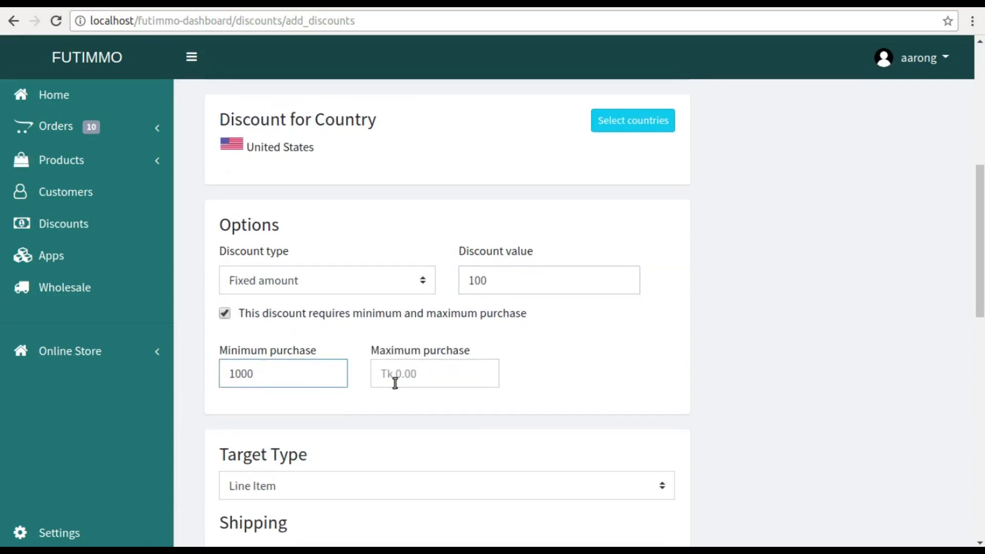
click(395, 382)
text(20)
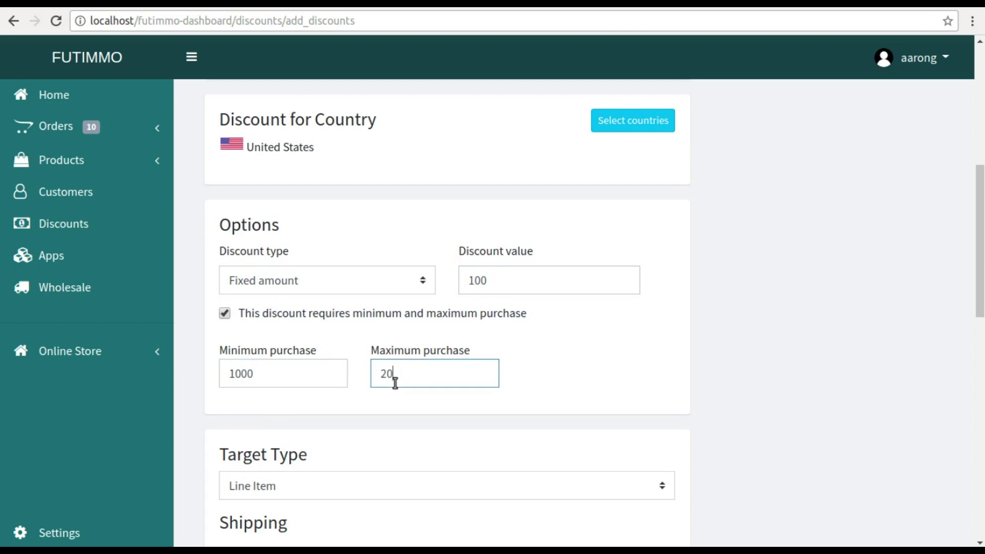
click(471, 435)
- Target the Shipping Rate for amounts 10–20 and allocate the discount to Each item
scroll(471, 435, down, 1)
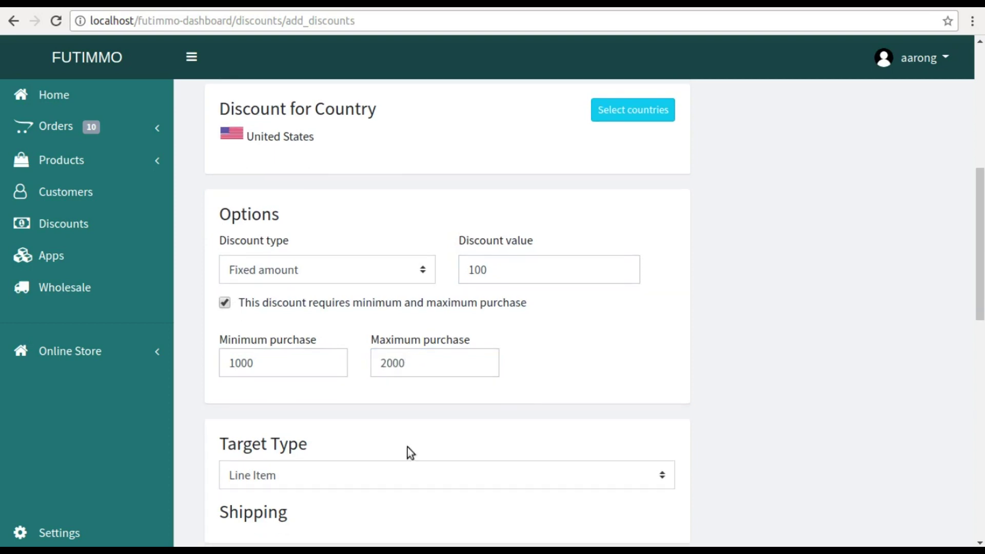
click(296, 482)
click(277, 511)
scroll(274, 507, down, 5)
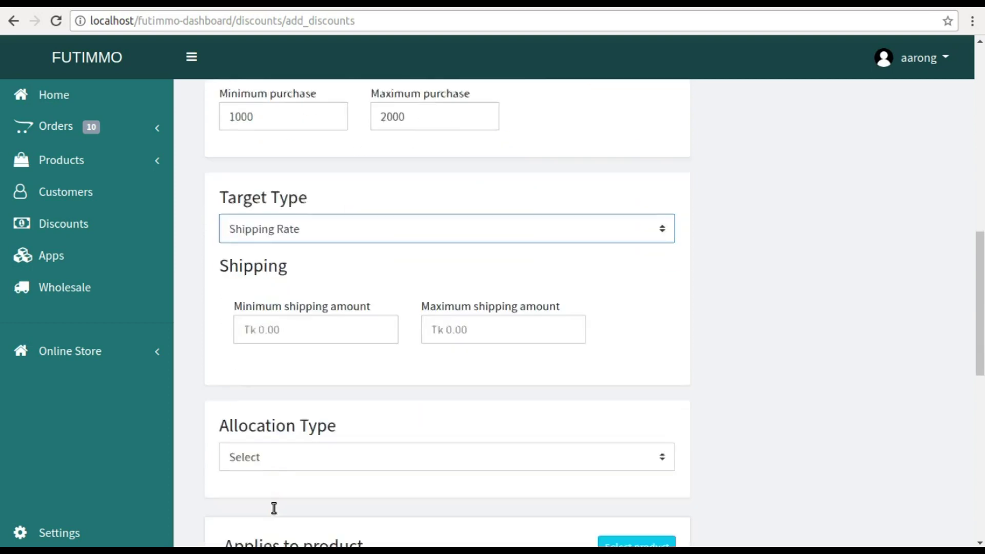
click(288, 329)
text(10)
click(453, 326)
text(20)
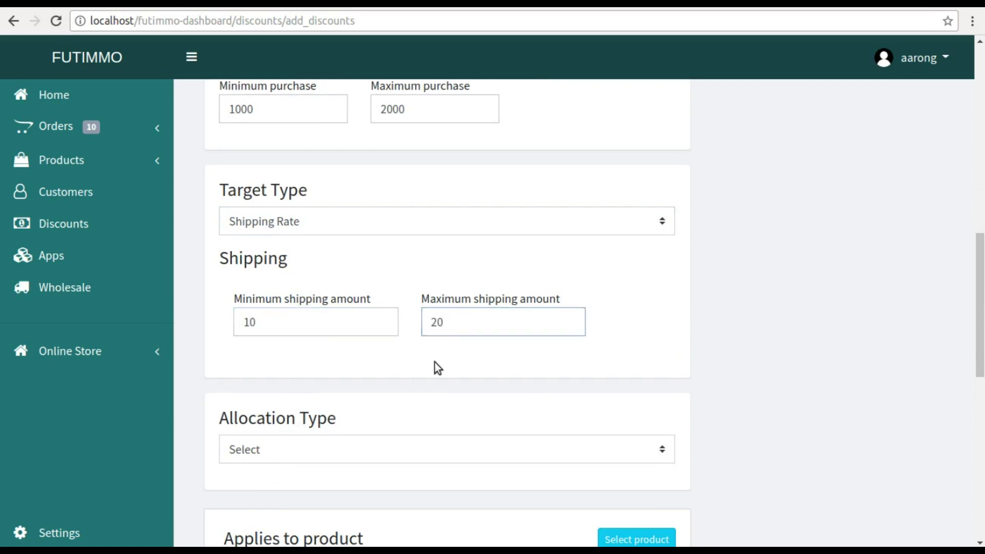
click(434, 363)
scroll(434, 364, down, 1)
click(329, 405)
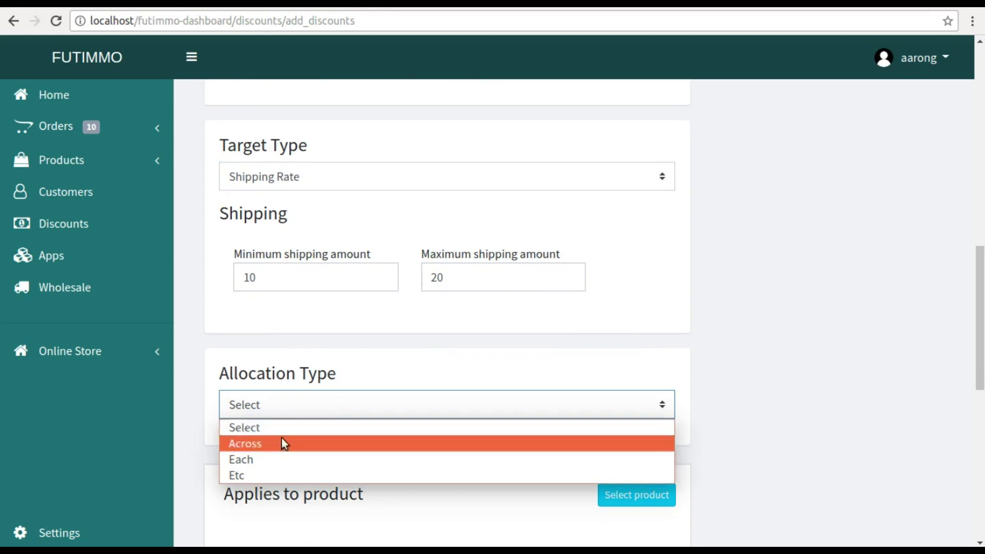
click(260, 462)
scroll(260, 462, down, 4)
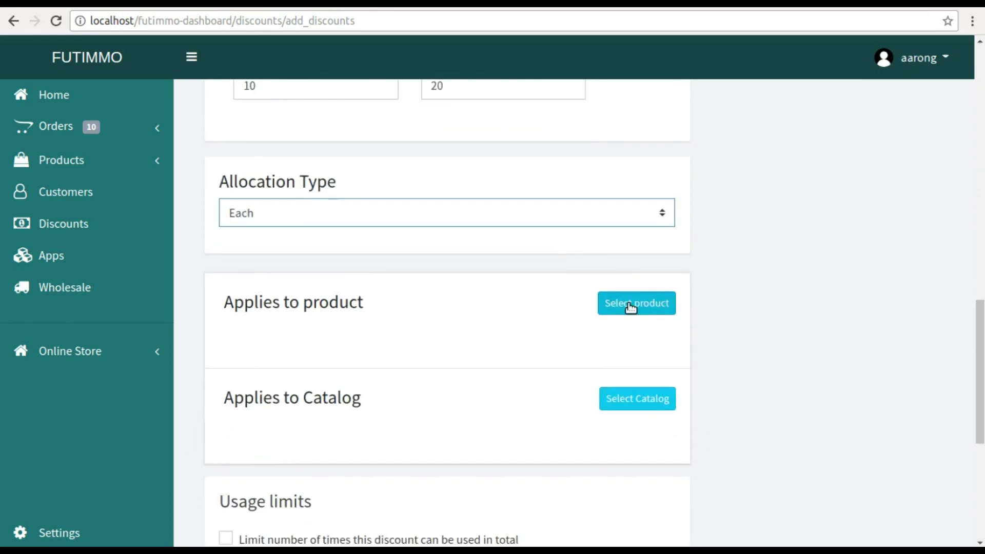
- Apply the discount to the Cotton shirt product and the Shirt catalog
click(631, 306)
click(347, 137)
text(s)
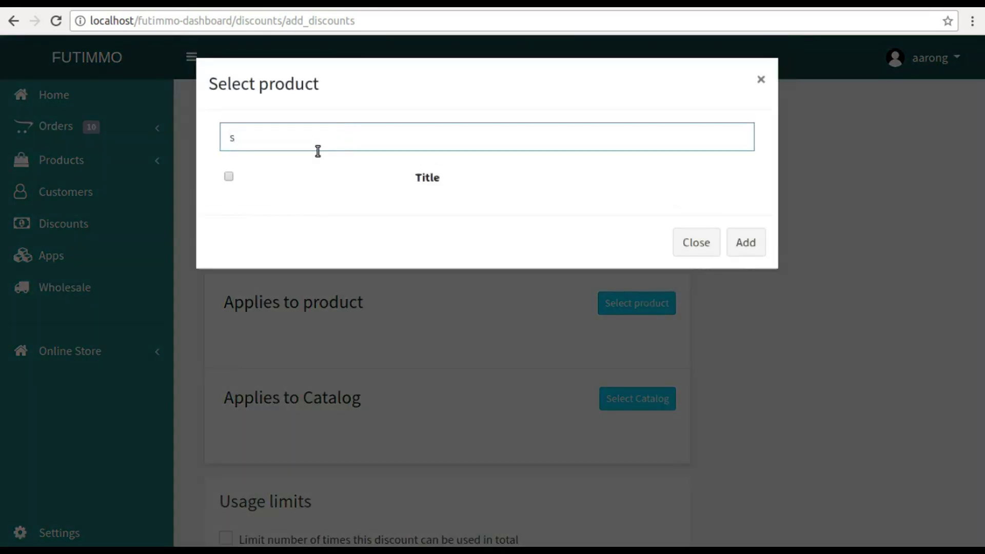
click(229, 204)
click(765, 267)
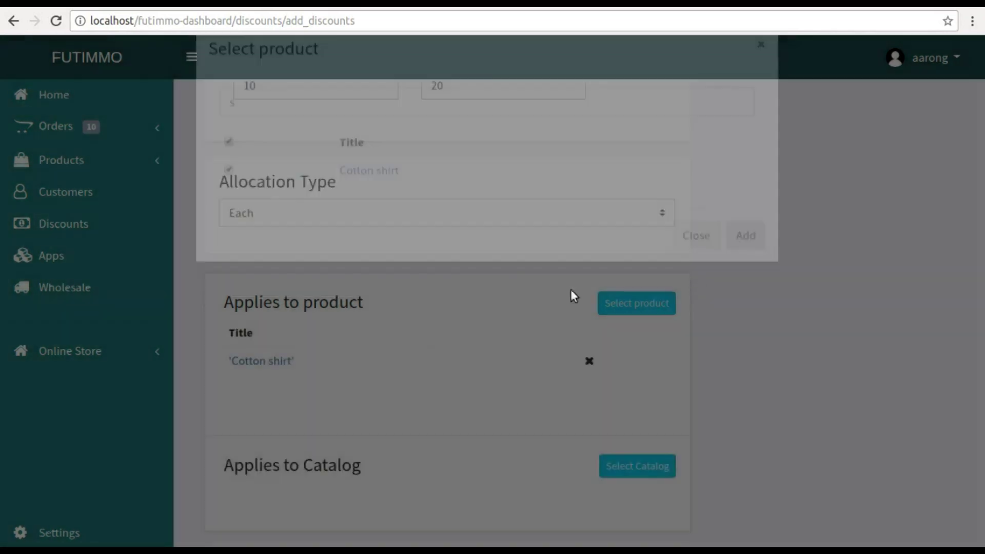
click(650, 467)
click(308, 136)
text(s)
click(239, 205)
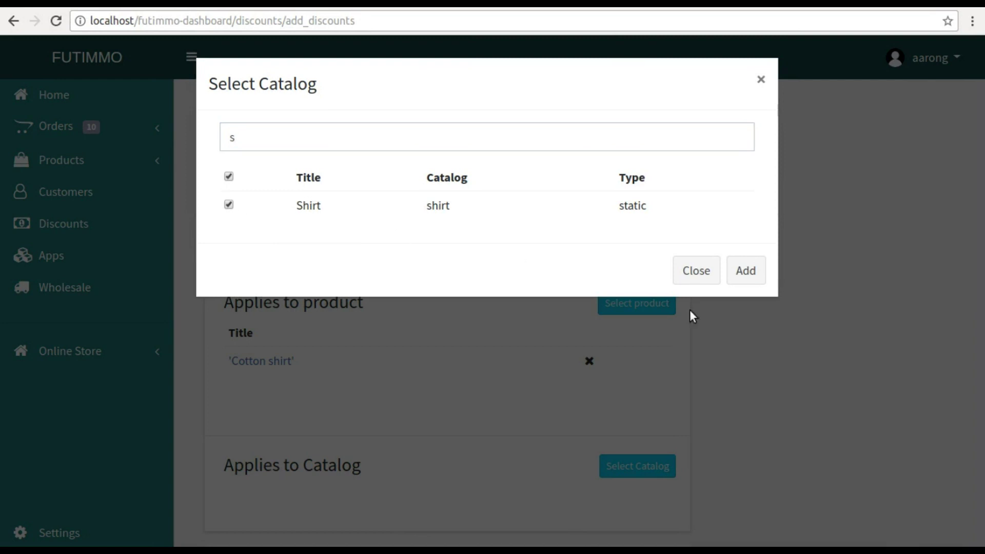
click(747, 282)
scroll(642, 375, down, 6)
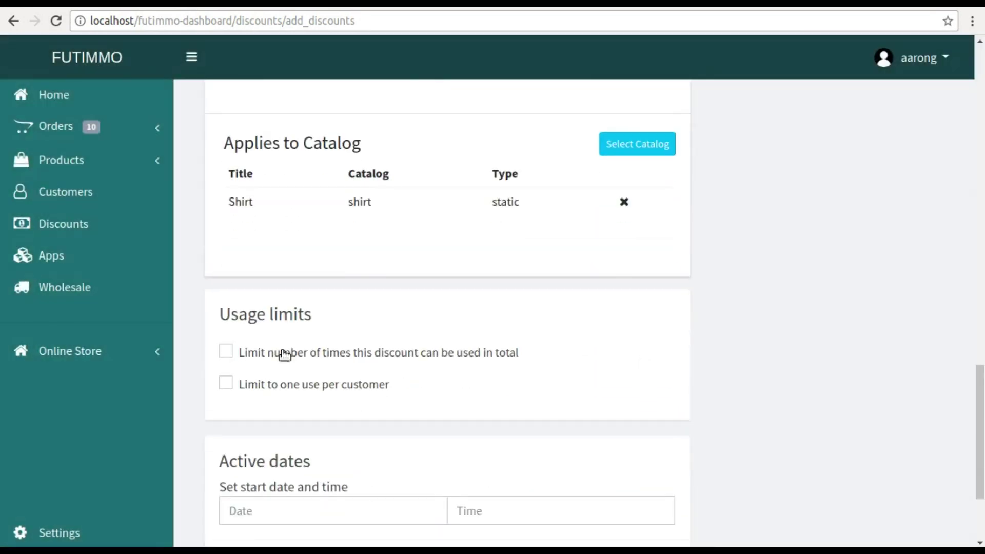
- Limit it to one use per customer, starting 05/17/2018 at 12:00 AM
click(227, 384)
scroll(228, 387, down, 2)
click(259, 370)
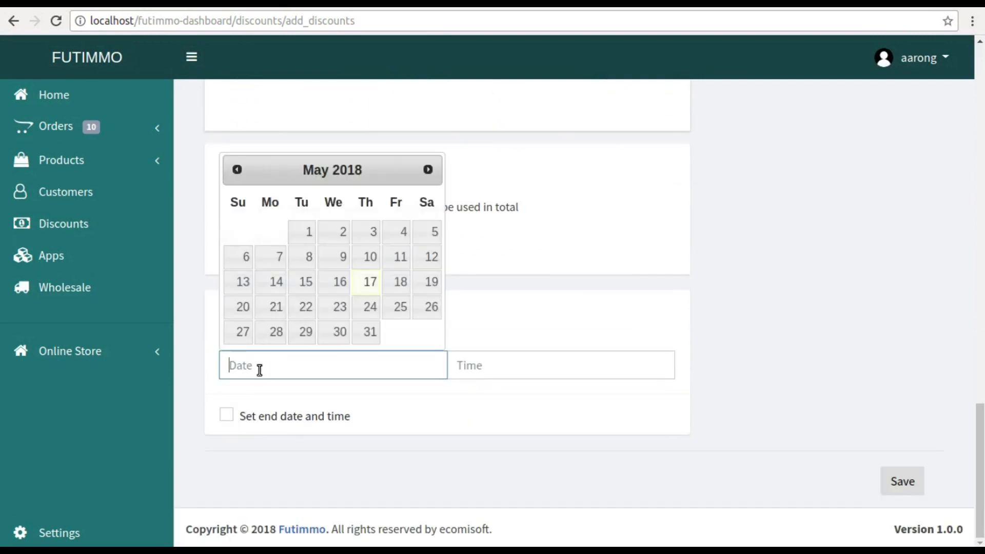
click(366, 282)
click(503, 367)
click(523, 395)
- Set the end to 05/31/2018 at 12:00 AM and save the discount
click(227, 415)
scroll(338, 390, down, 1)
click(285, 394)
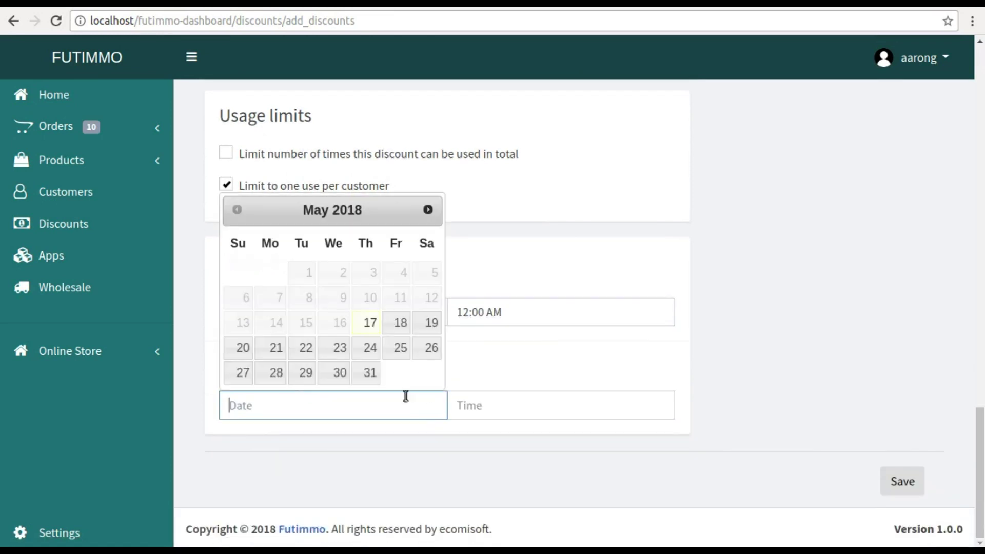
click(366, 372)
click(492, 404)
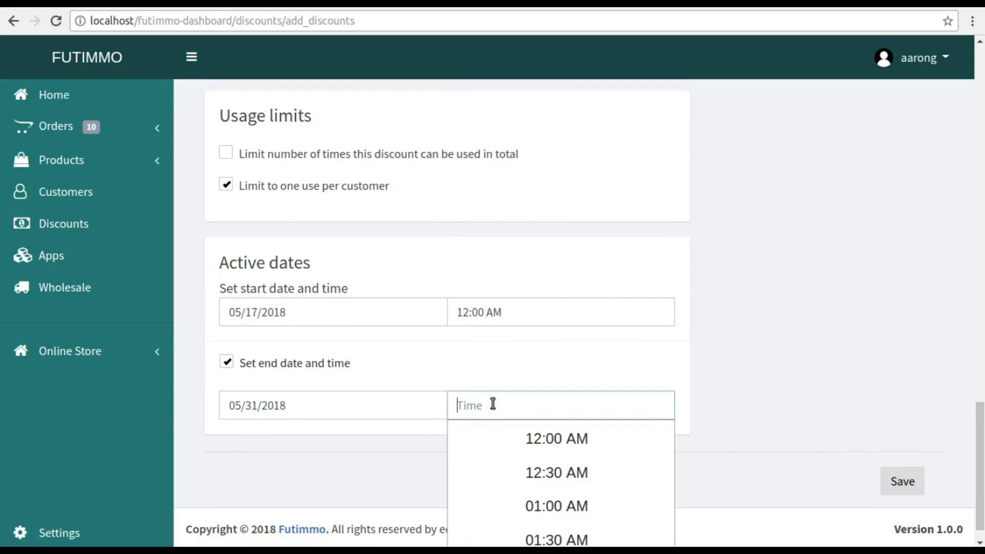
click(523, 450)
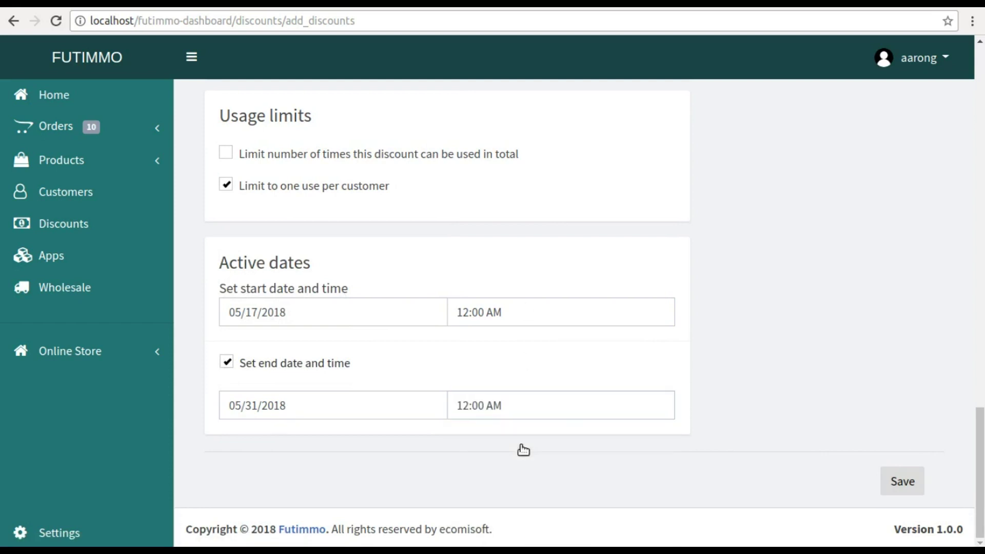
click(897, 484)
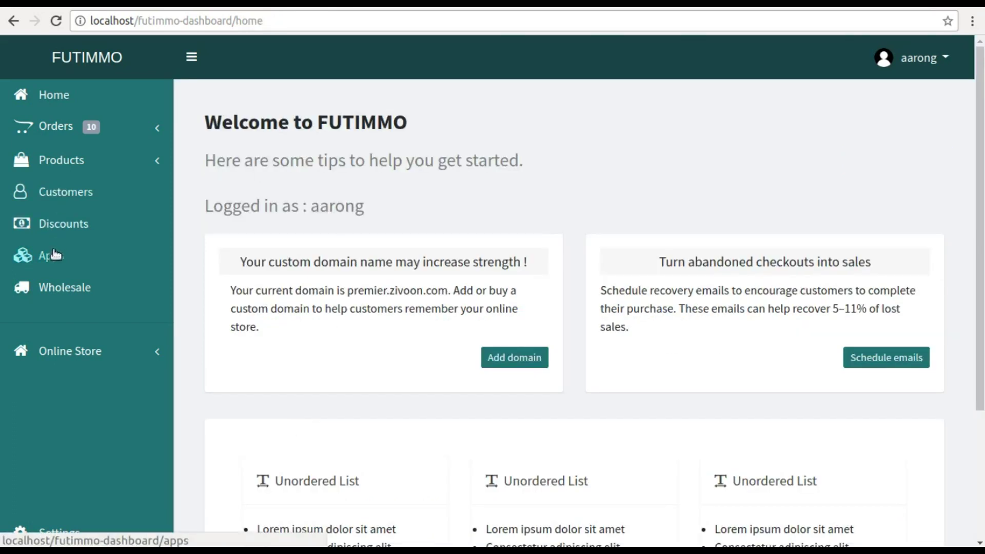
- Look over the Apps page, then open the Ali Express vendor from the Wholesale list
click(54, 255)
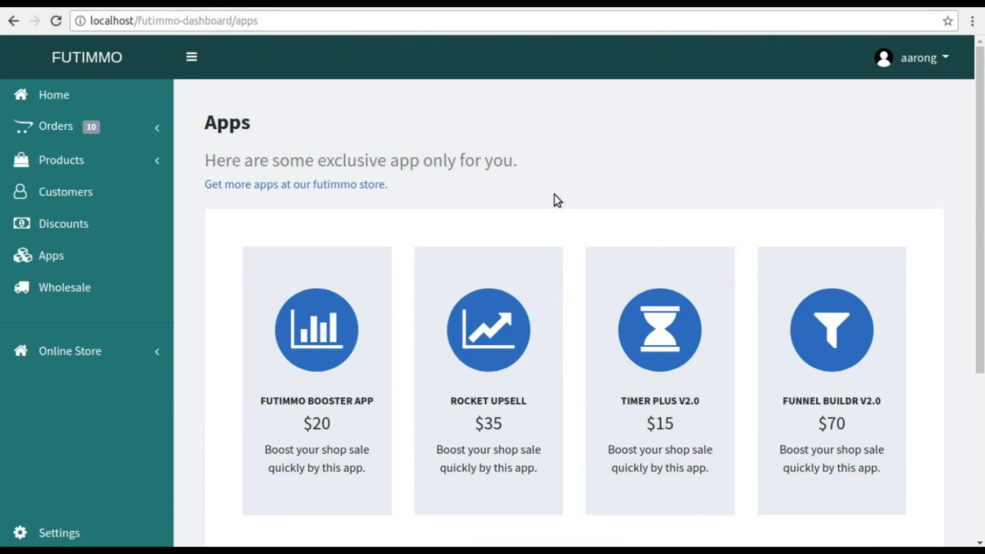
scroll(554, 195, down, 5)
scroll(554, 195, up, 5)
key(alt+Left)
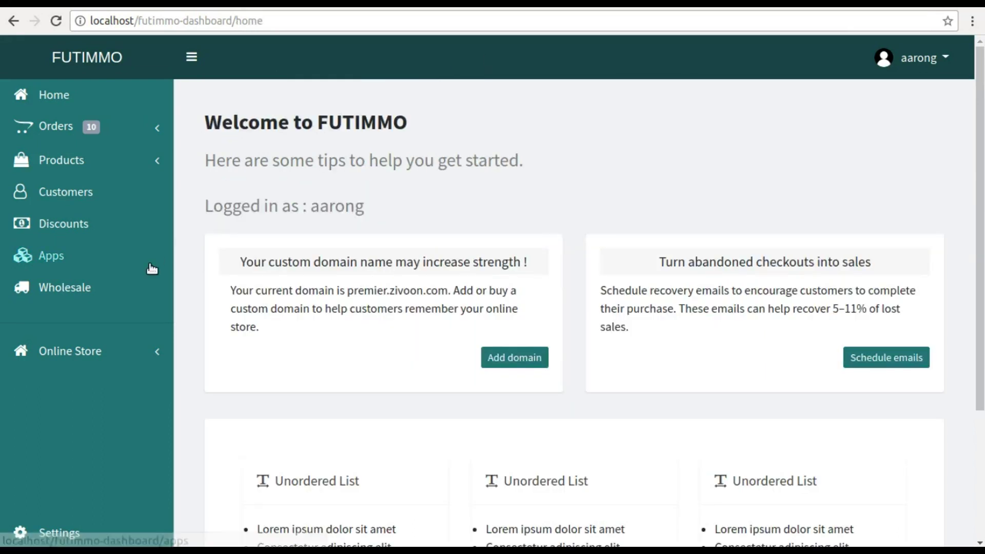
click(71, 287)
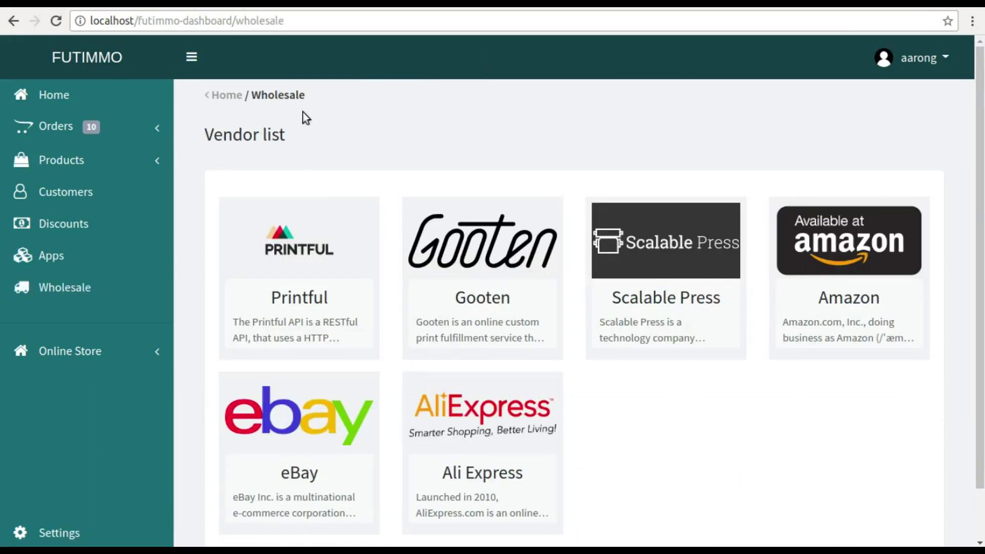
click(488, 429)
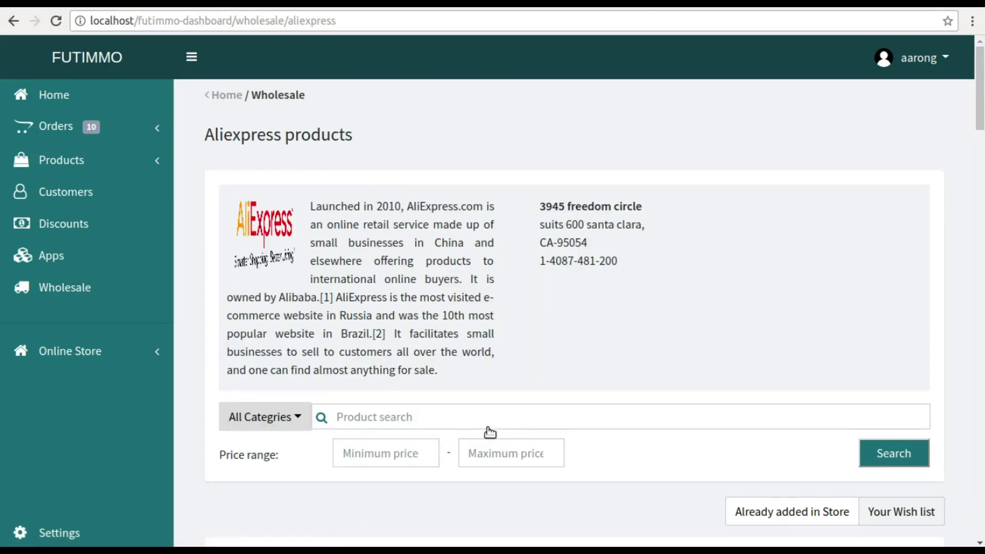
scroll(496, 224, down, 3)
scroll(496, 223, down, 3)
- Search AliExpress for '20 colors' and open the FOCALLURE Makeup Palette
click(437, 112)
text(20 colors)
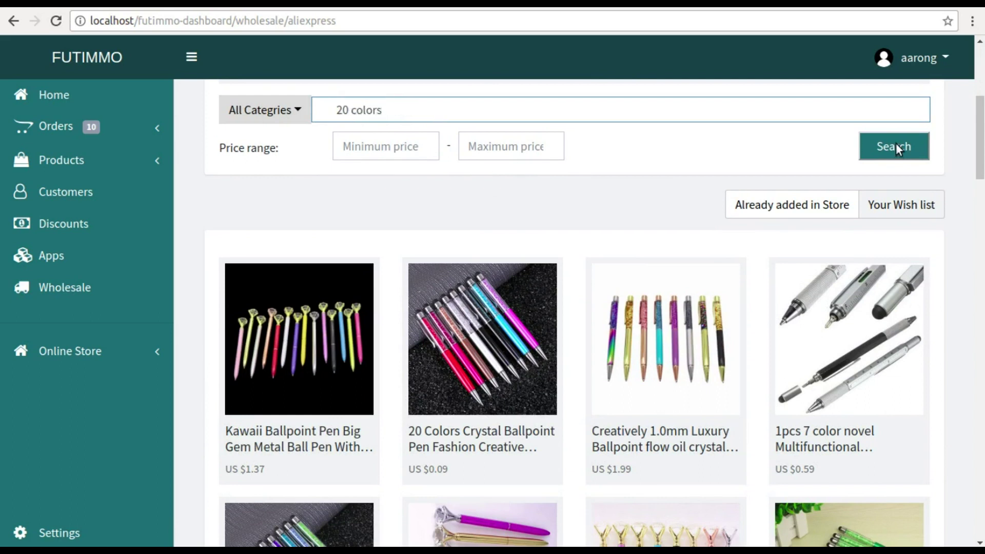
click(896, 143)
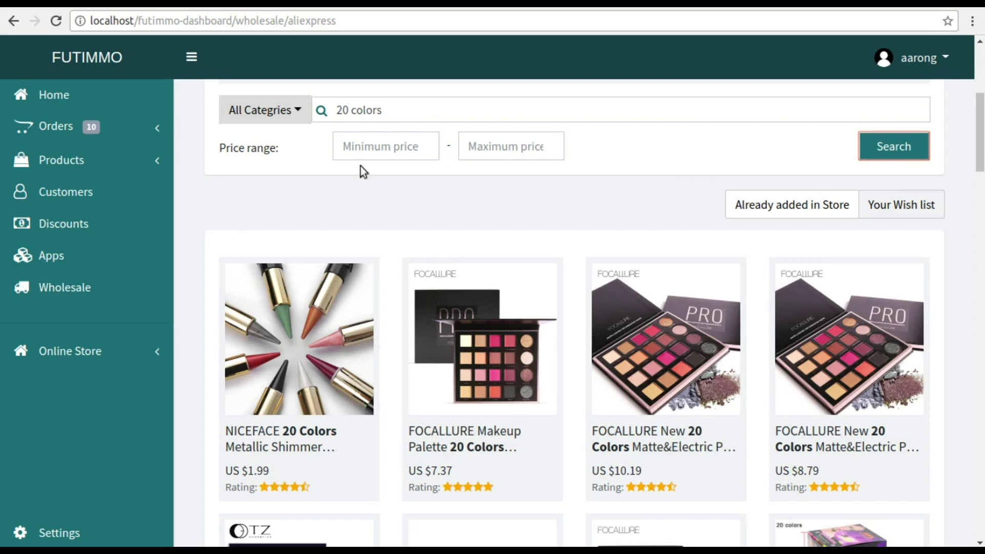
scroll(680, 254, down, 3)
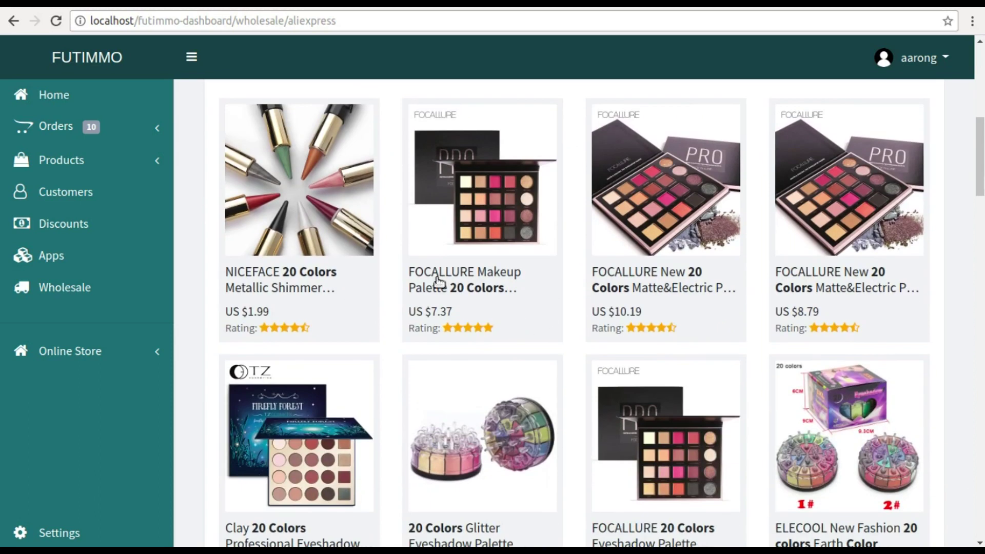
click(435, 277)
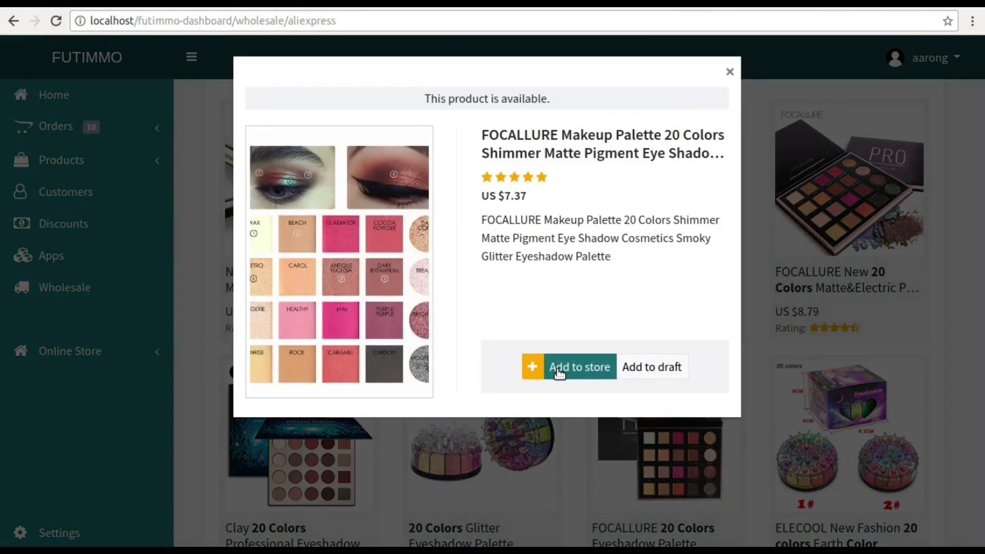
- Add the palette to the store, then open the Printful vendor from Wholesale
click(559, 373)
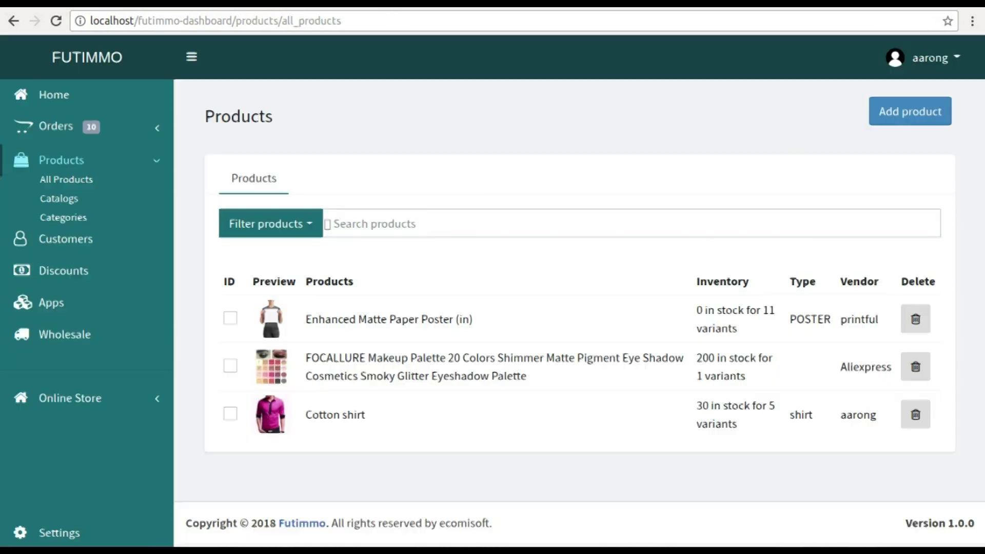
click(70, 178)
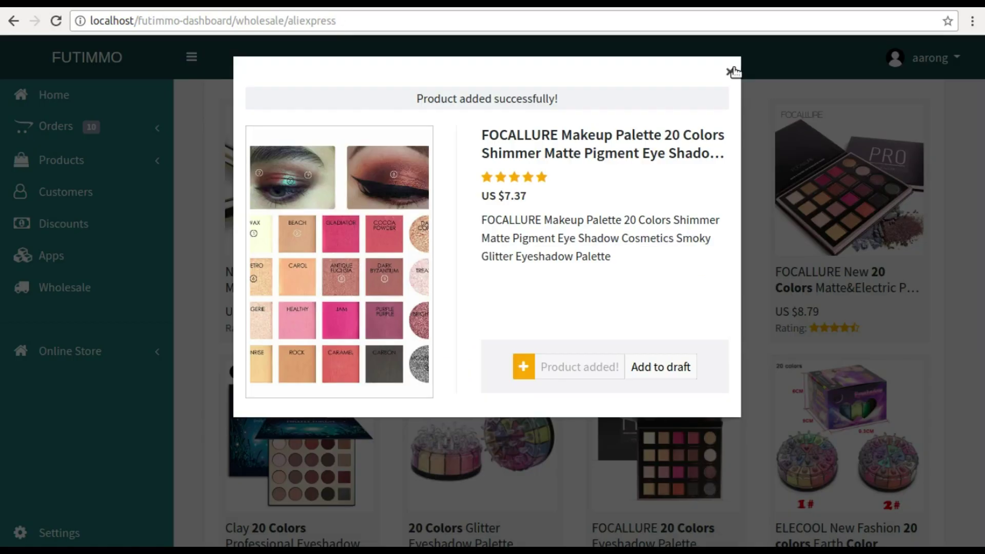
click(732, 71)
click(76, 291)
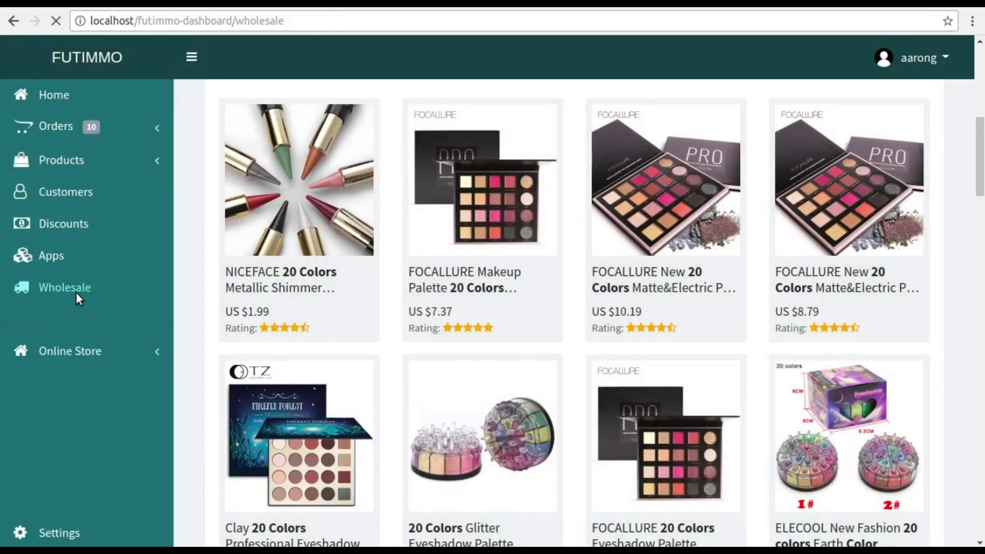
click(290, 269)
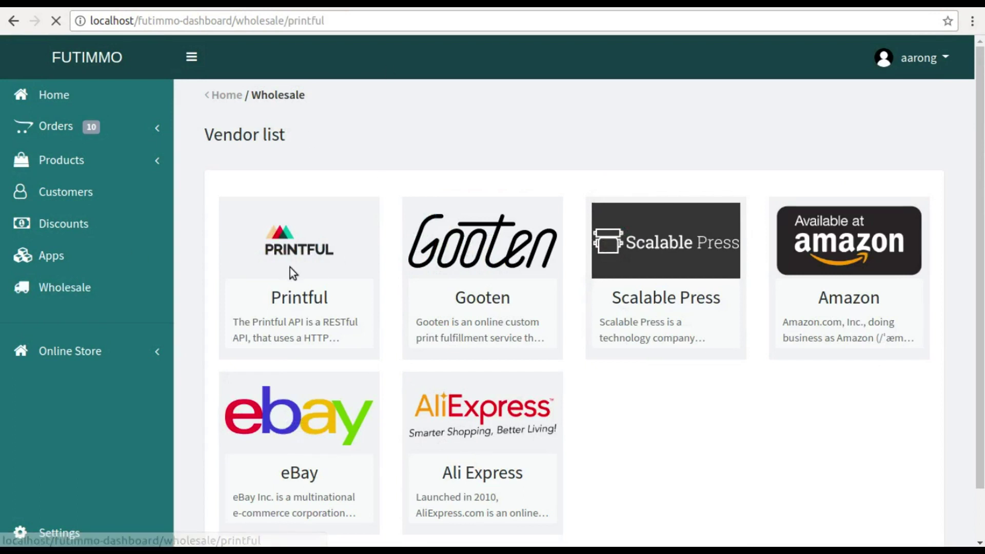
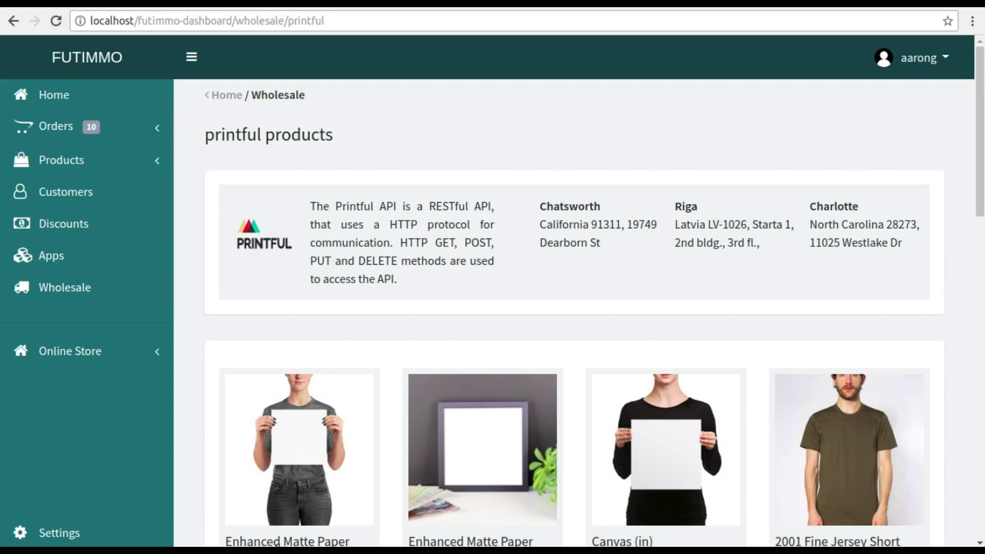
- Browse the Printful catalogue, viewing the Enhanced Matte Paper Poster and the full product list
click(318, 498)
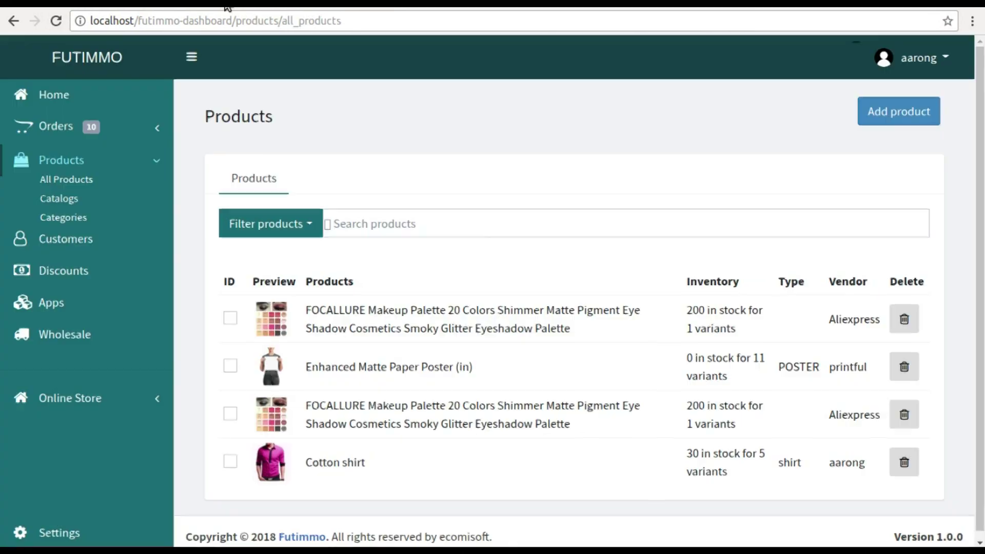
click(65, 176)
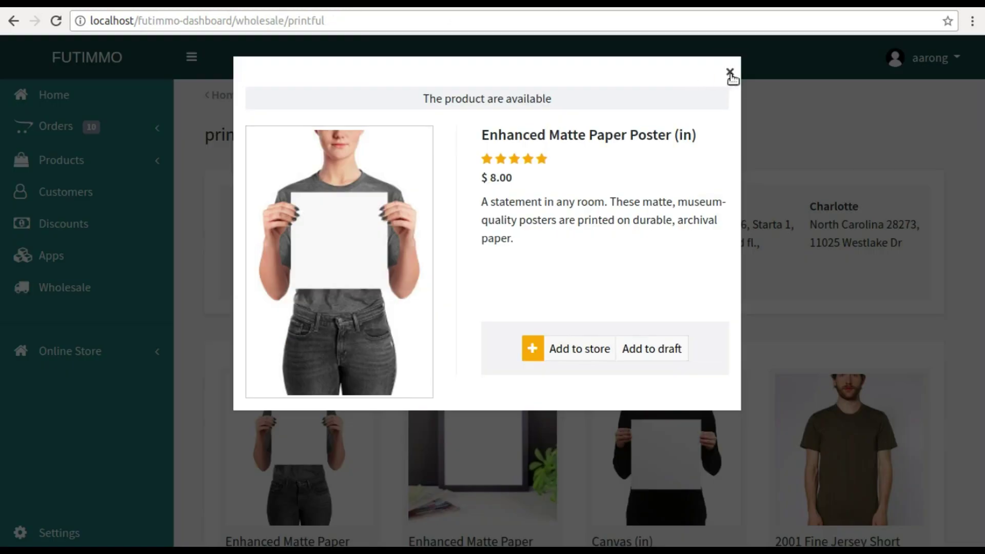
click(732, 72)
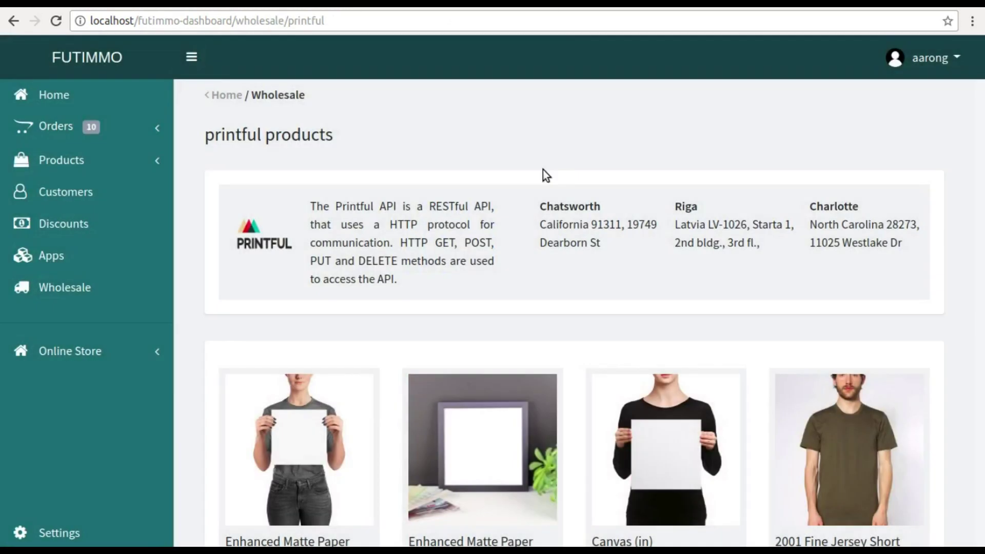
click(82, 289)
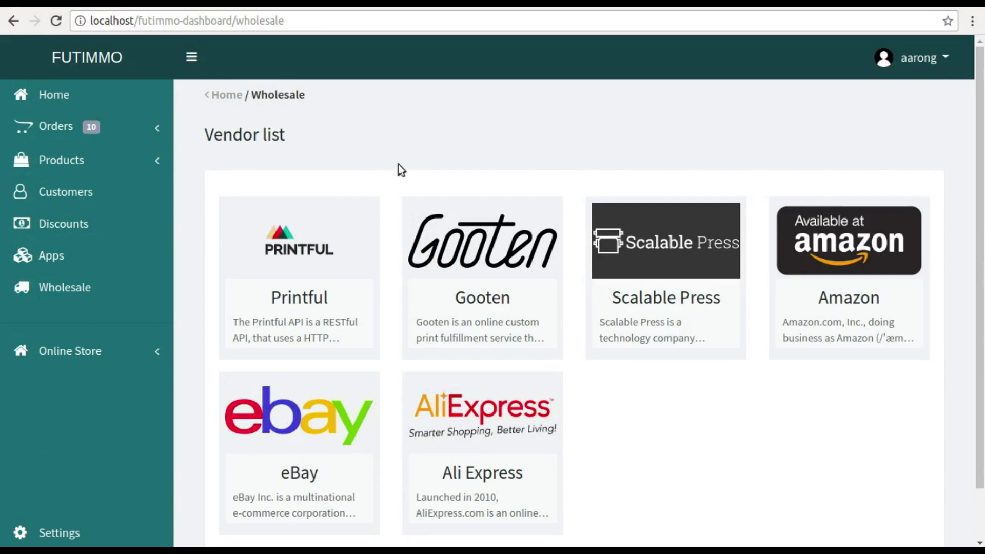
- Look through Gooten's wholesale product catalogue
click(491, 272)
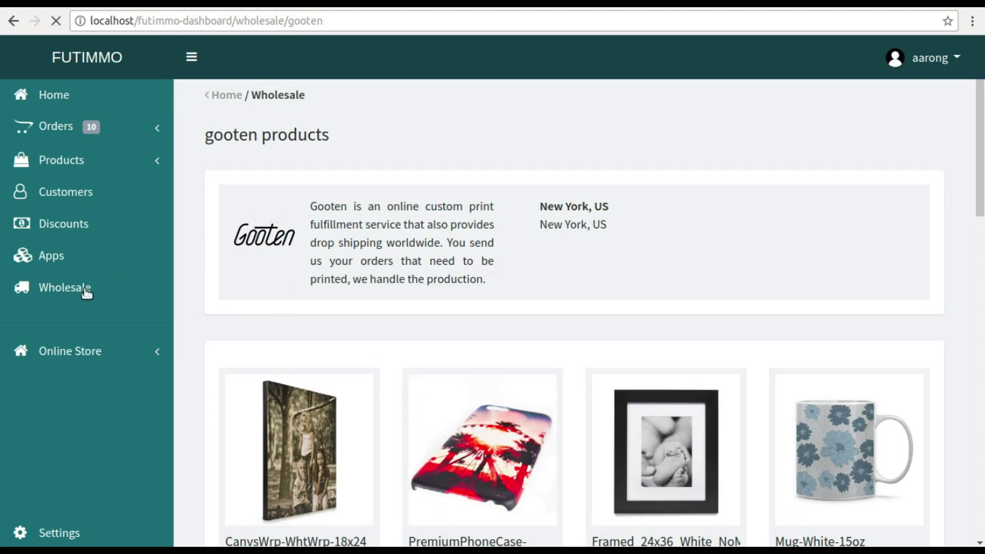
scroll(524, 259, down, 5)
scroll(522, 257, up, 5)
scroll(522, 256, down, 5)
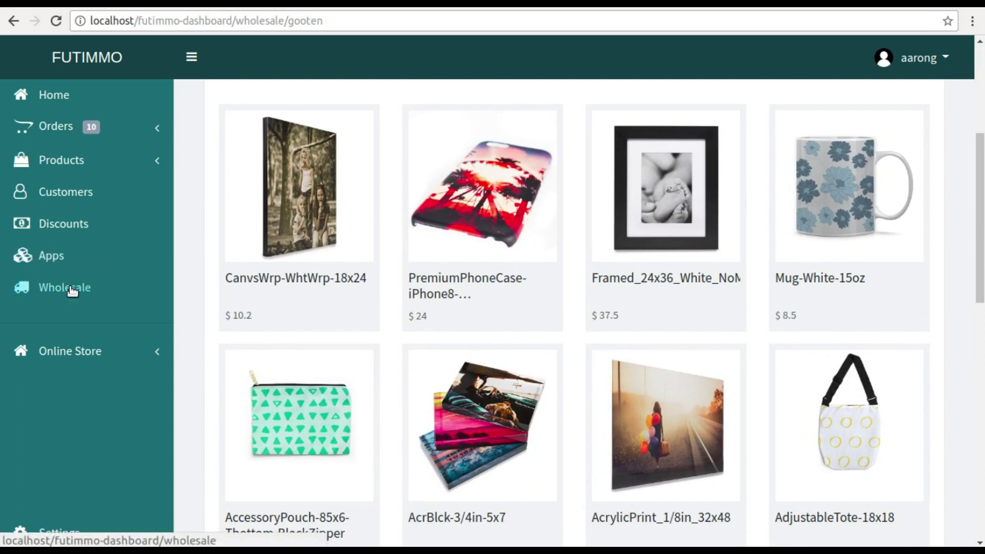
click(71, 285)
- Look through Scalable Press's product catalogue
click(620, 285)
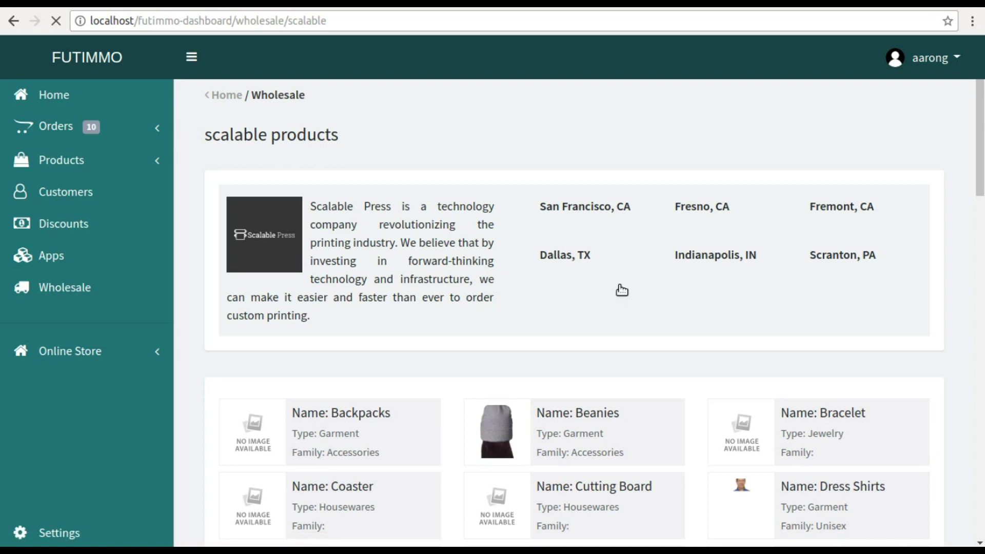
scroll(628, 294, down, 6)
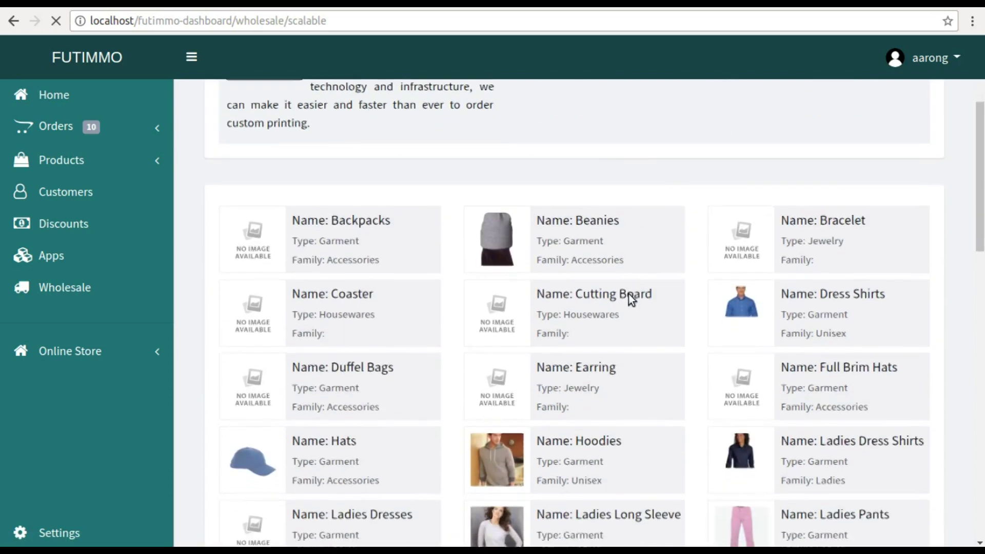
scroll(629, 293, up, 6)
click(79, 291)
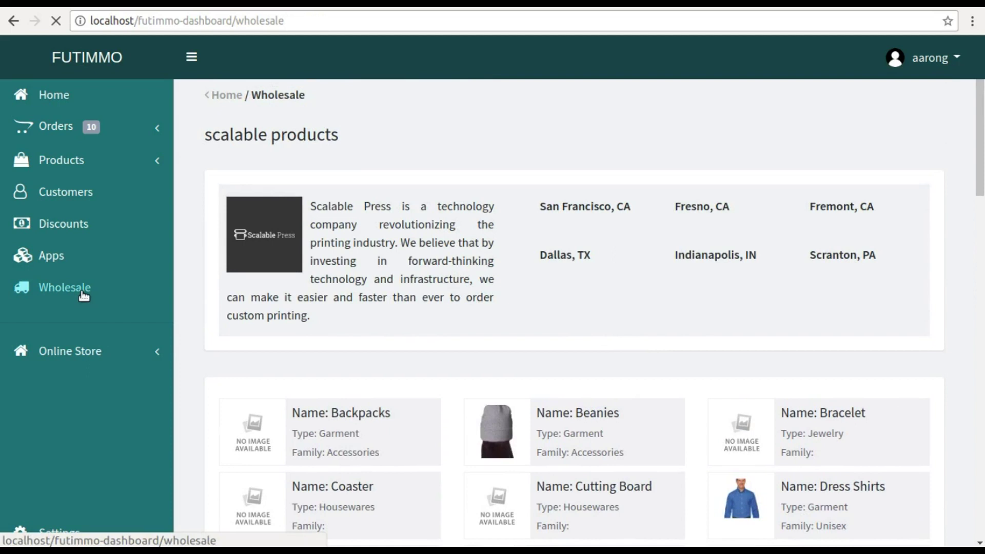
- Look through the Amazon vendor page's products
click(846, 271)
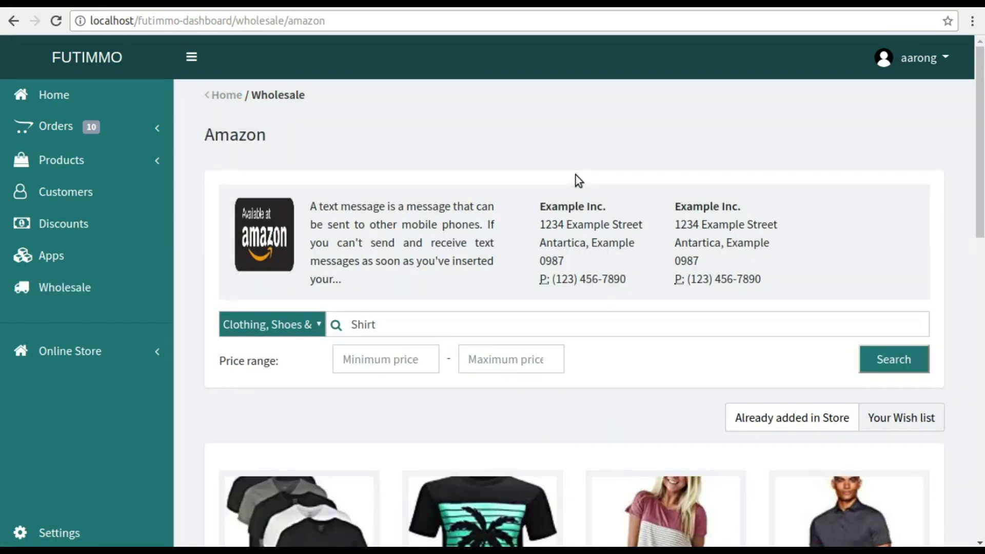
scroll(576, 174, down, 5)
scroll(575, 175, down, 5)
scroll(575, 175, up, 10)
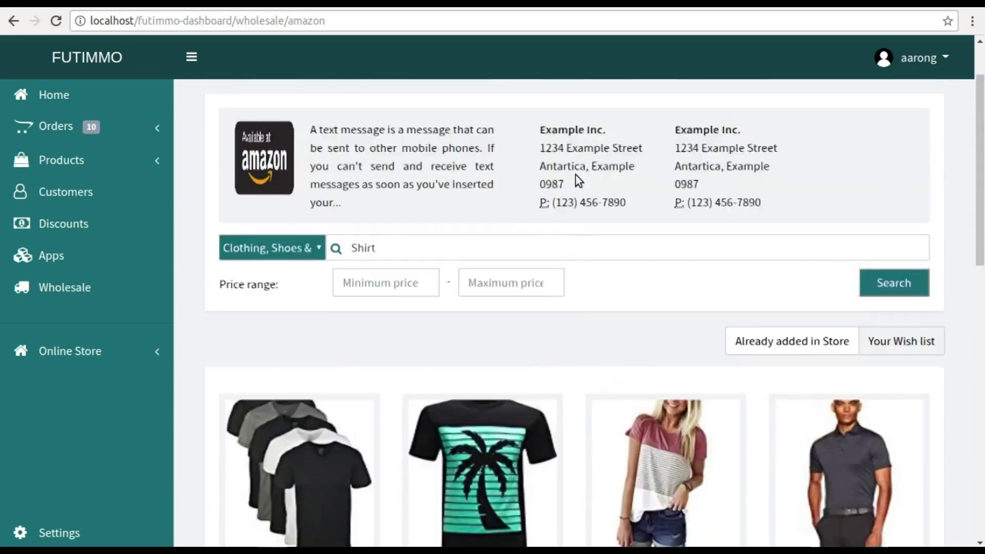
click(66, 290)
- Browse eBay's tshirt product results, then go back to the dashboard home page
click(290, 467)
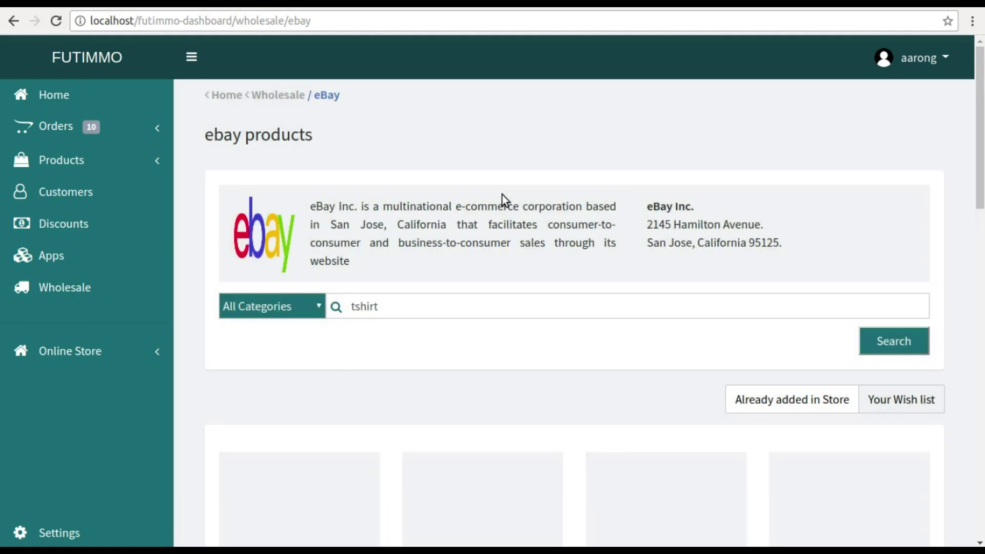
scroll(502, 198, down, 7)
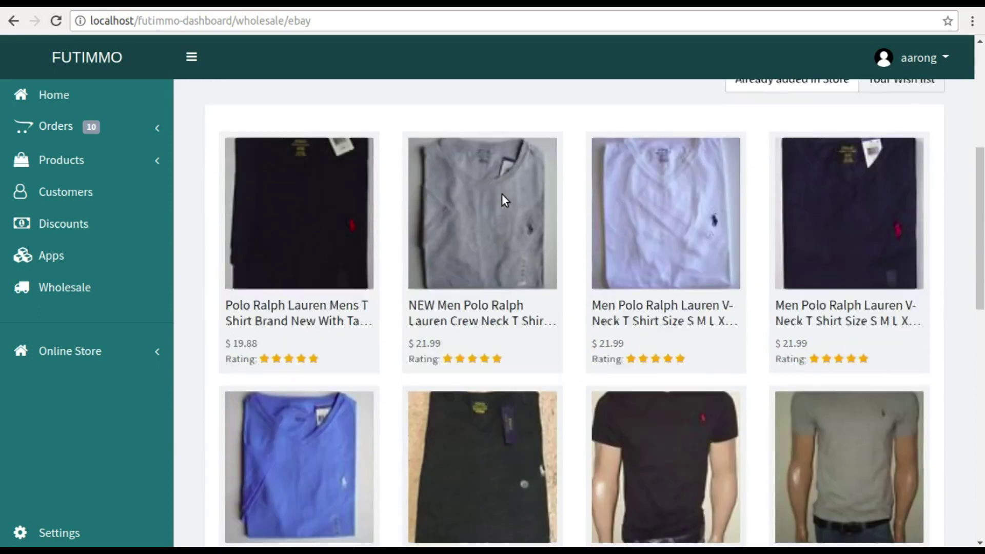
scroll(503, 197, up, 7)
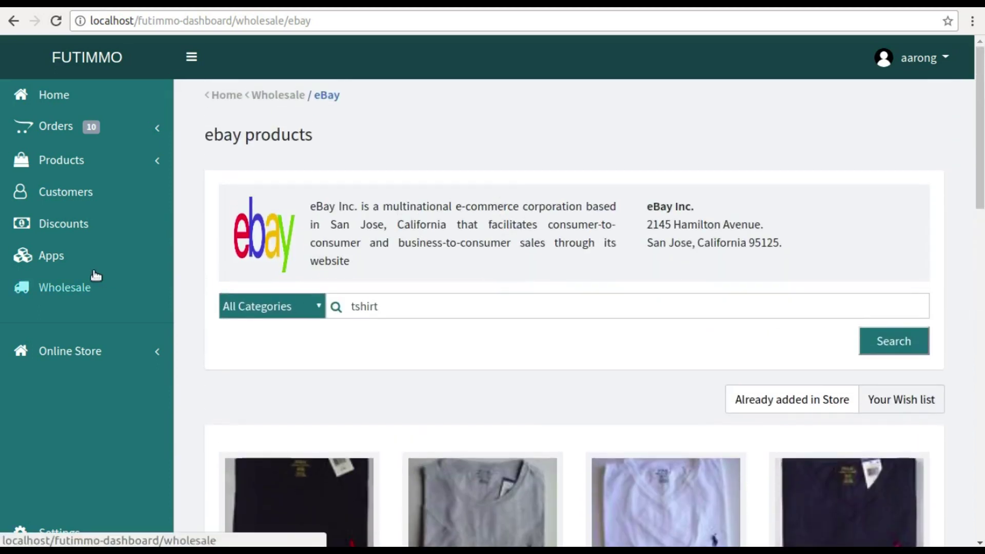
click(71, 287)
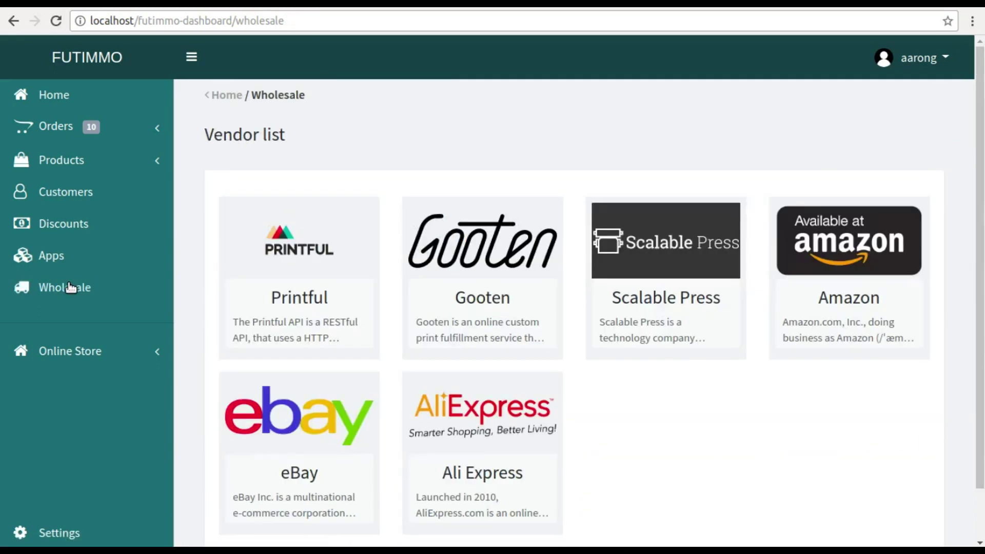
click(324, 213)
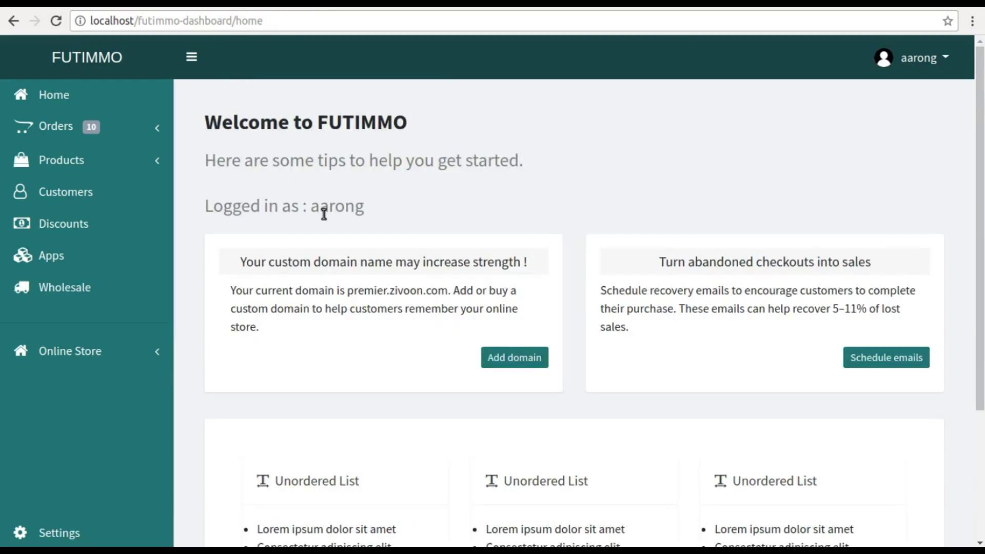
- Install the free Futimmo Advanced Template, keeping Futimmo Basic Template as the current theme
click(73, 353)
click(73, 370)
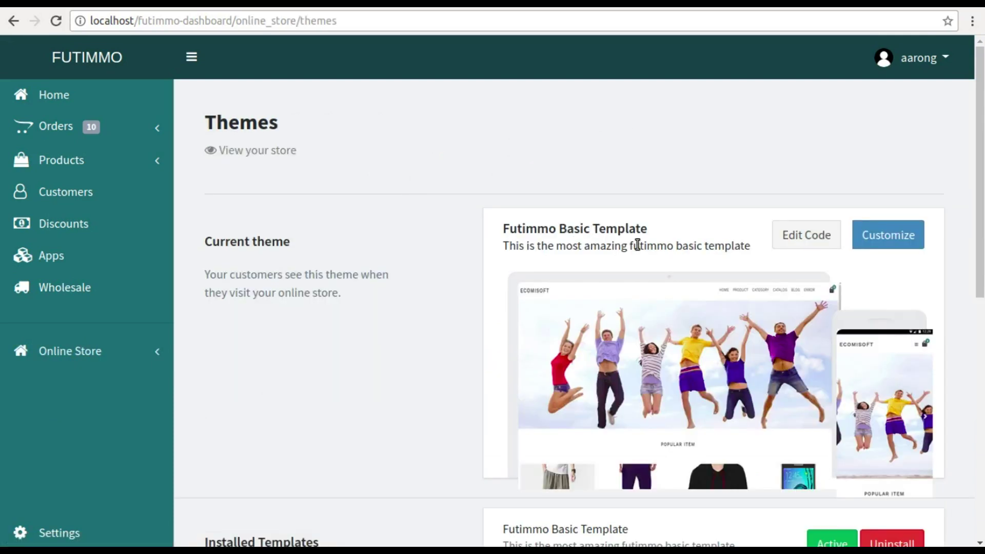
scroll(636, 244, down, 2)
scroll(636, 244, down, 3)
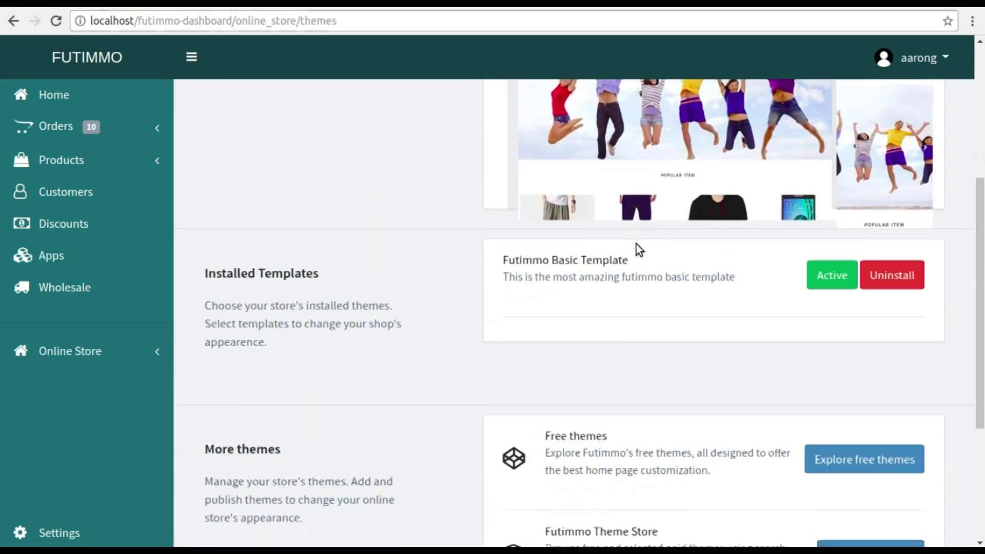
scroll(636, 245, down, 2)
click(824, 367)
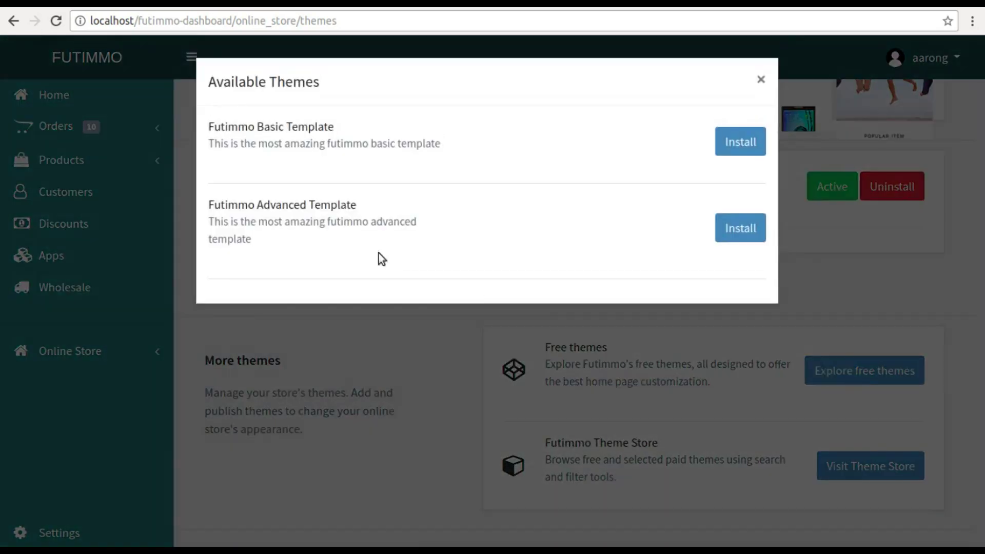
click(724, 227)
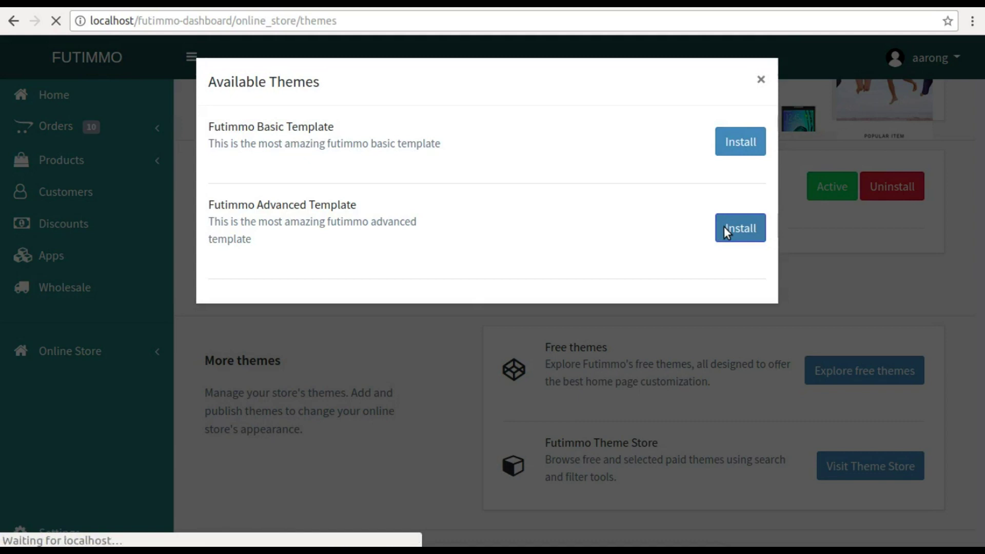
scroll(724, 254, down, 6)
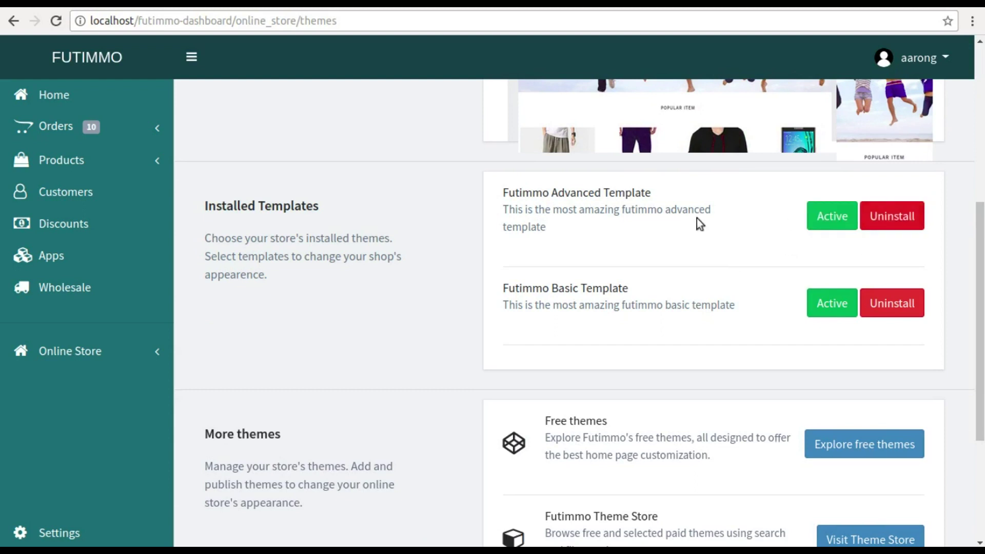
scroll(693, 217, up, 1)
scroll(696, 223, up, 6)
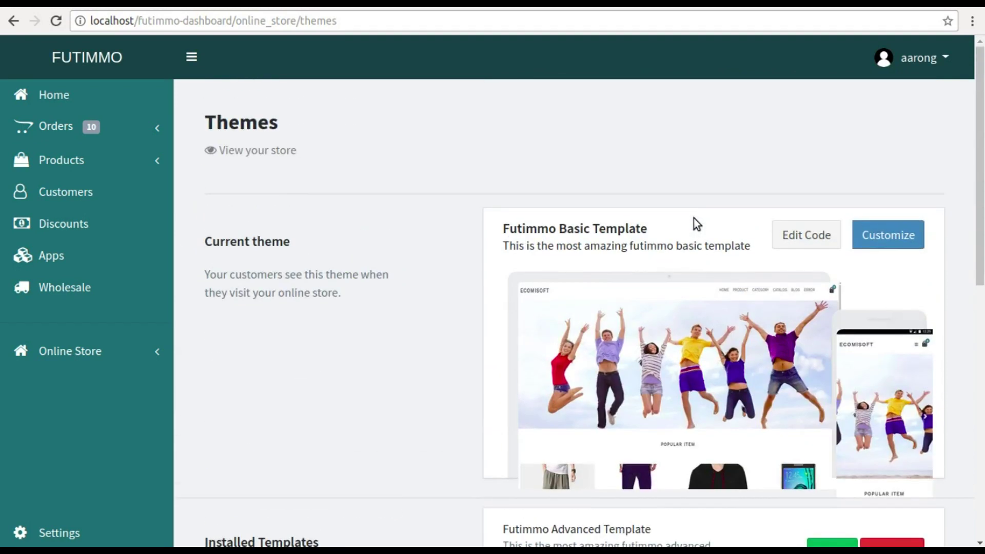
- Open the Basic Template's style.css file in the code editor
click(797, 237)
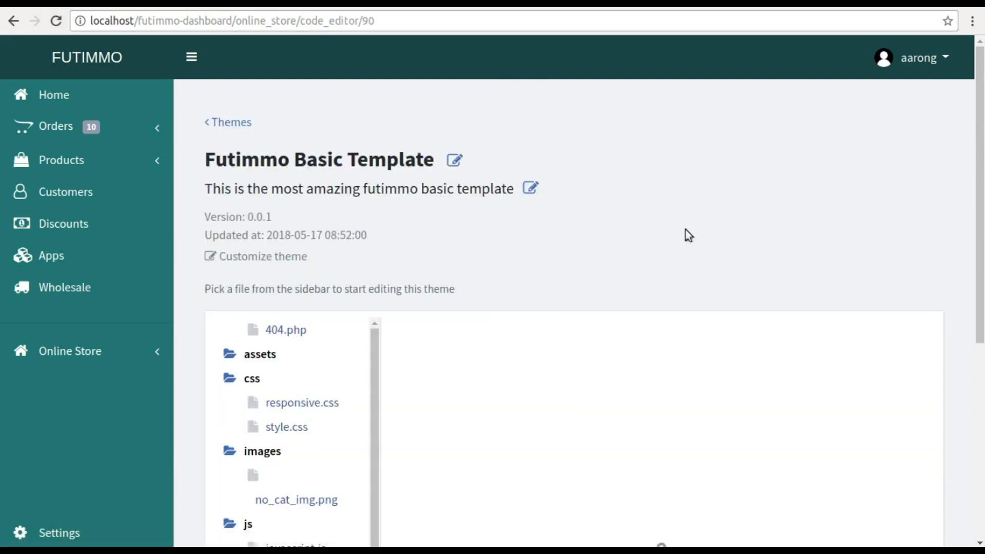
scroll(466, 228, down, 5)
scroll(468, 232, up, 6)
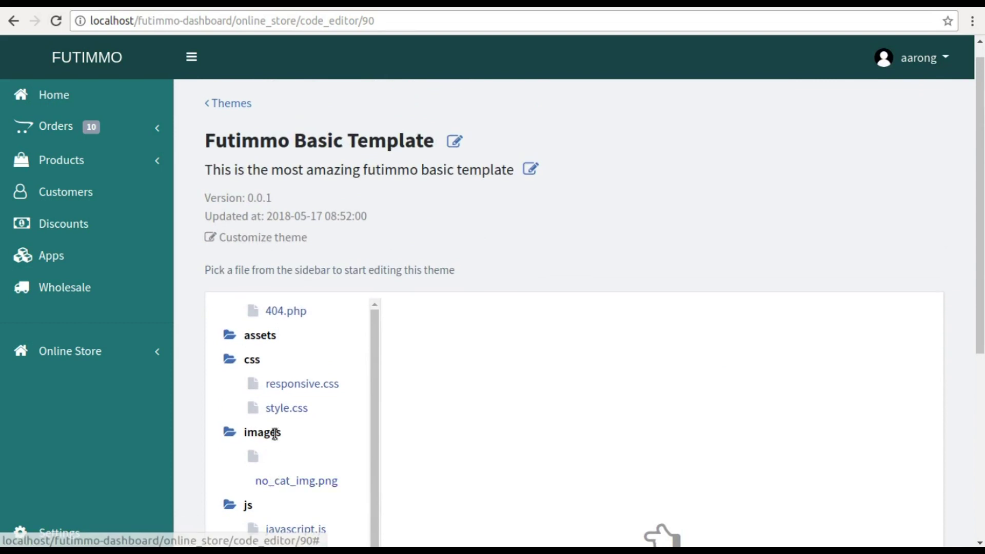
click(283, 407)
scroll(527, 280, down, 1)
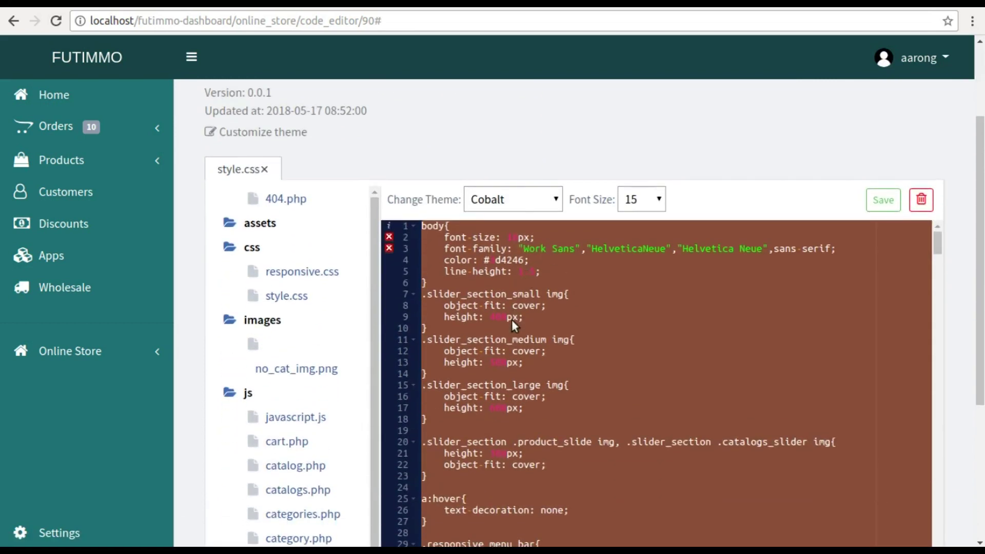
scroll(513, 321, down, 5)
scroll(513, 320, down, 4)
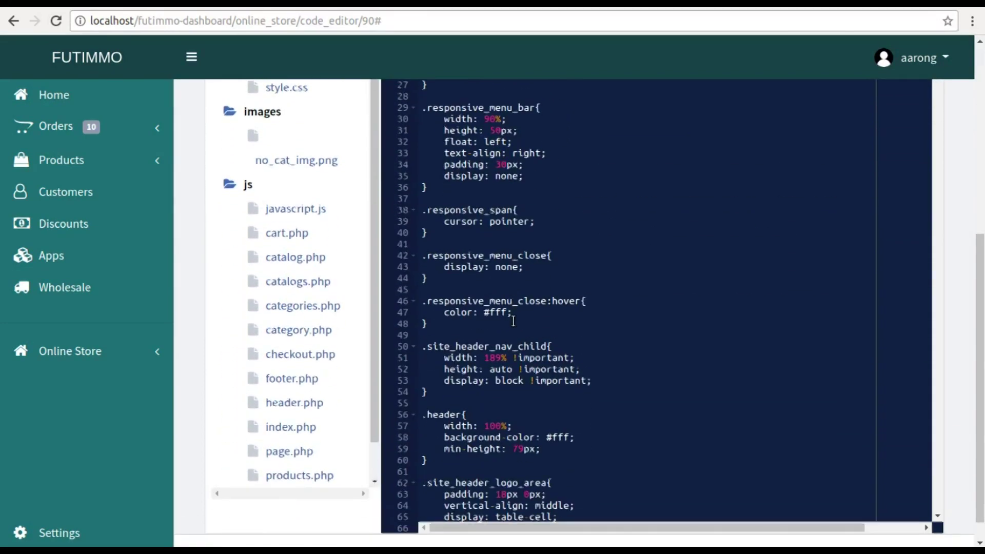
scroll(513, 288, up, 8)
- Try Twilight and Solarized Light, then set the editor colours to Monokai and save style.css
click(510, 251)
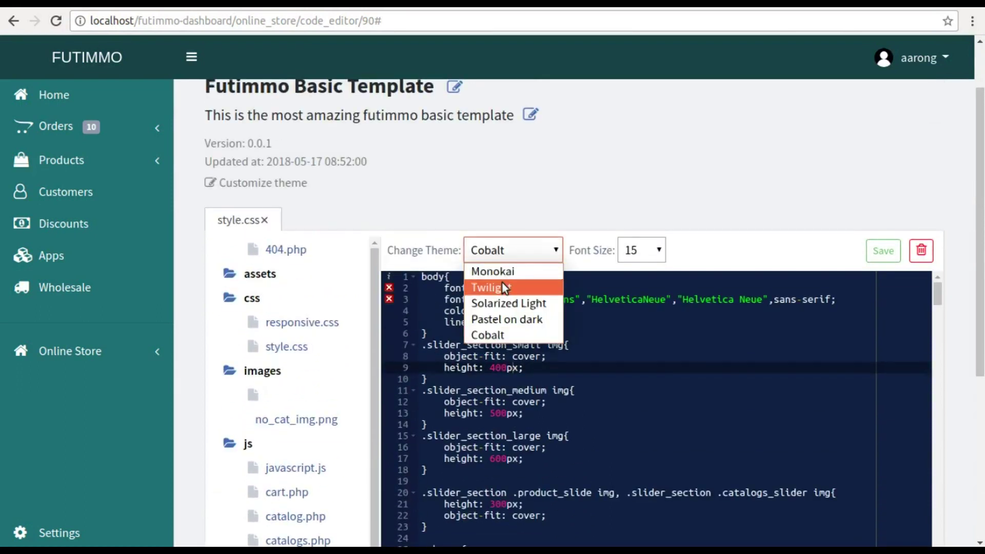
click(503, 286)
click(533, 250)
click(514, 304)
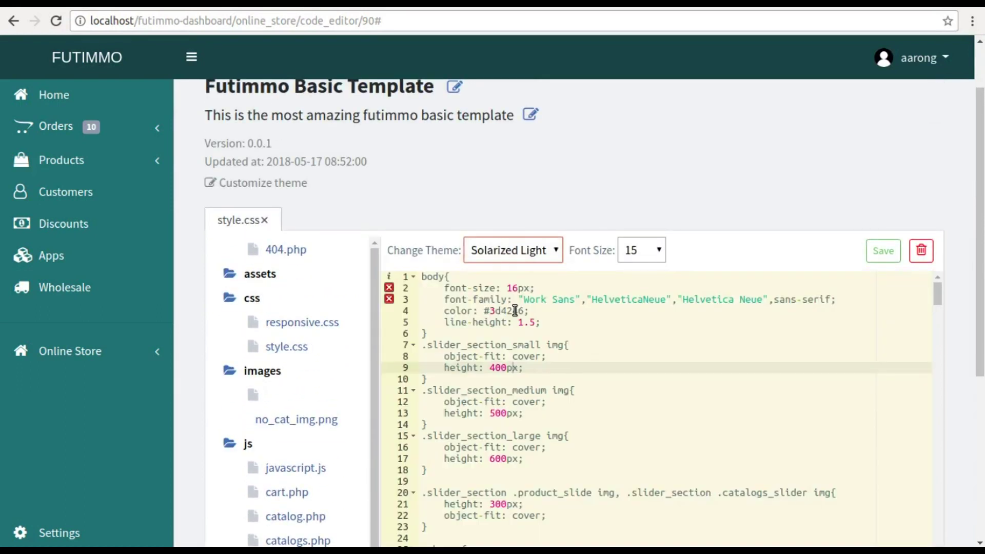
click(510, 256)
click(506, 272)
click(462, 333)
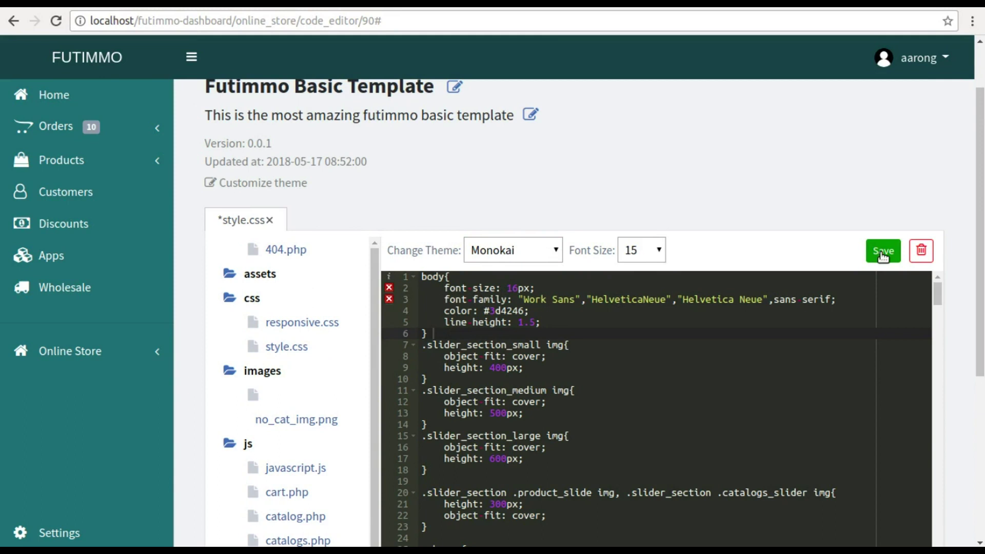
click(883, 255)
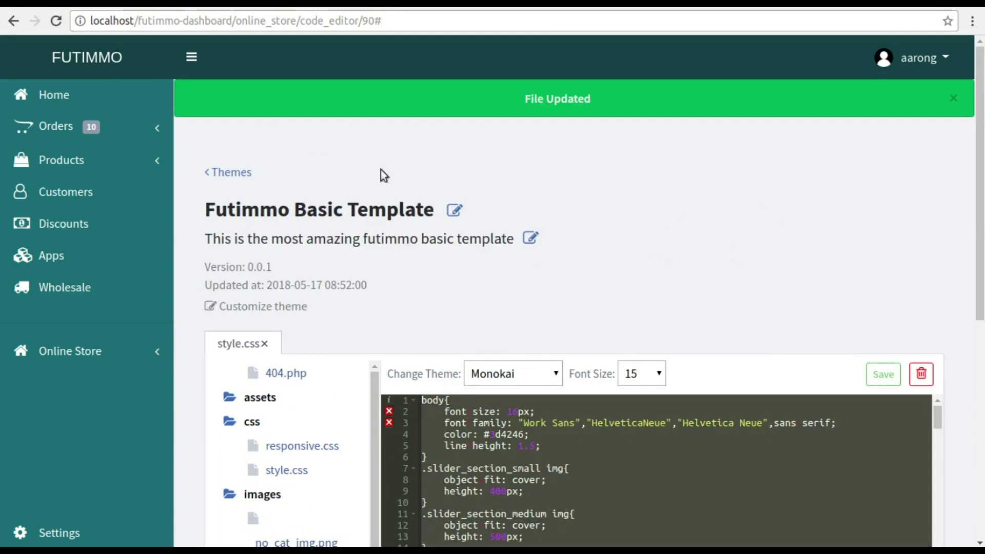
- Return to the Themes page and start customizing the Futimmo Basic Template
click(77, 351)
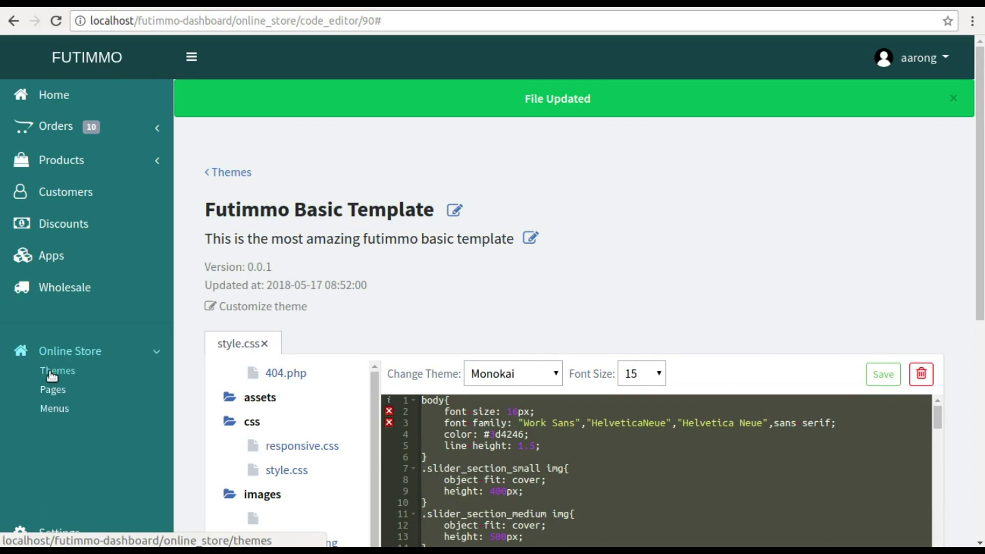
click(51, 371)
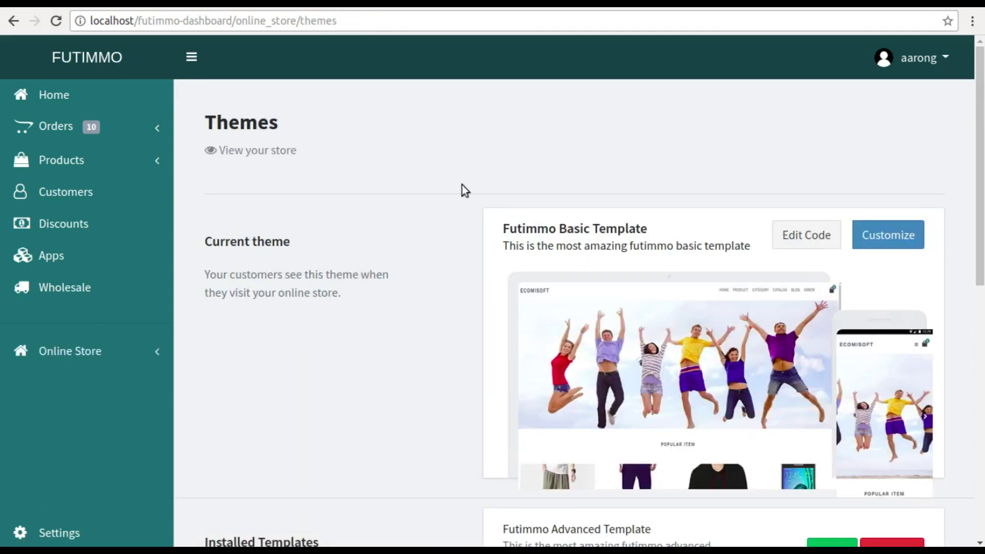
click(886, 235)
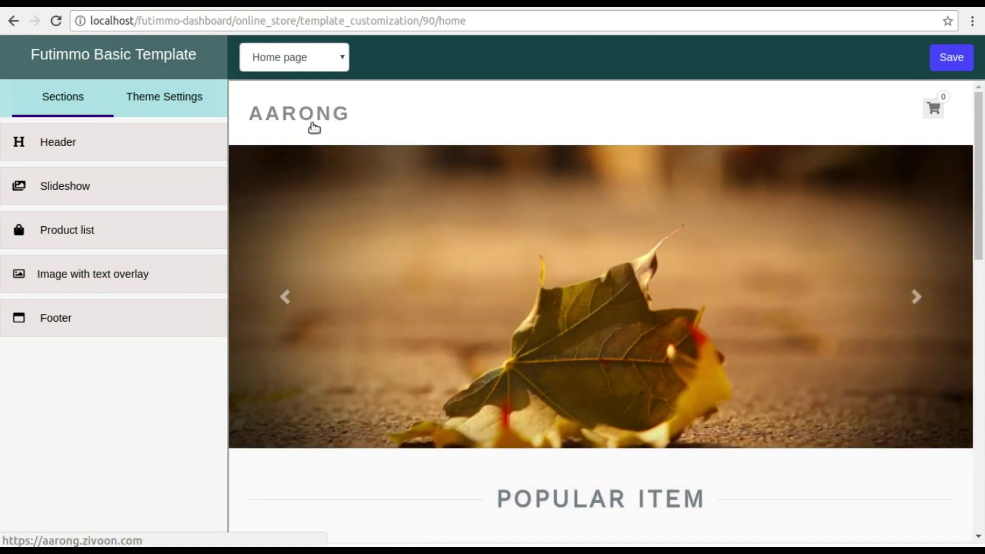
- Review the theme settings, header logo settings and the first slideshow slide's options
click(145, 98)
click(72, 114)
click(72, 138)
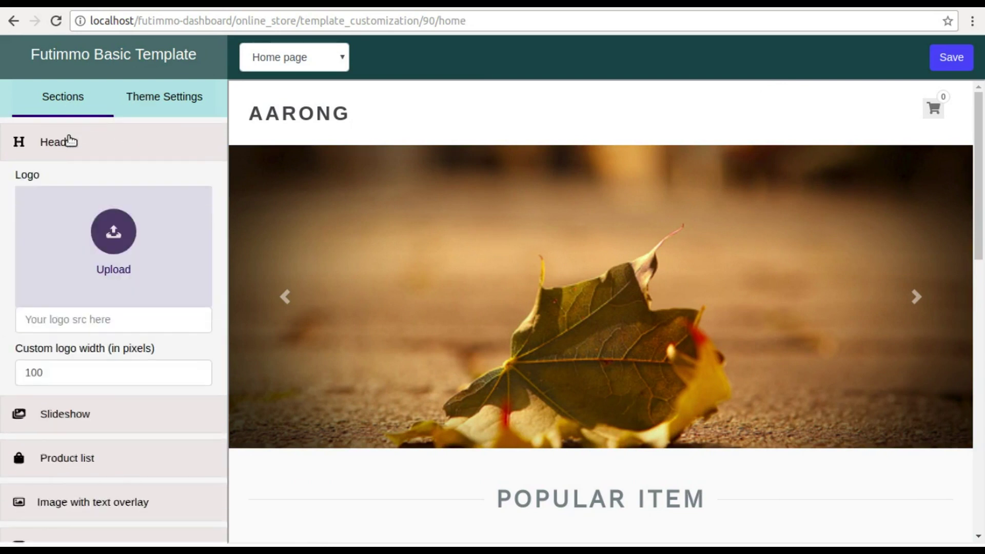
scroll(77, 183, down, 1)
click(63, 384)
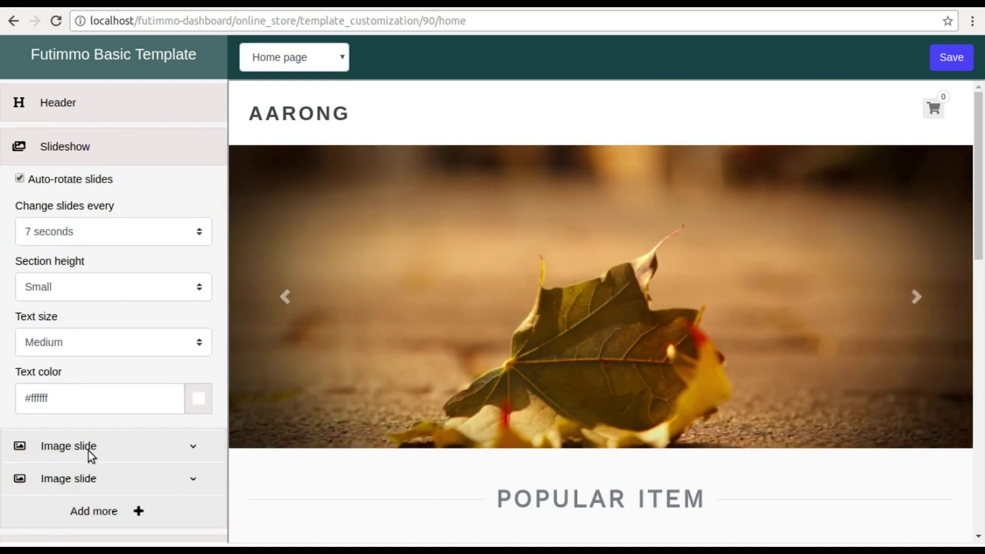
click(88, 451)
scroll(88, 450, down, 5)
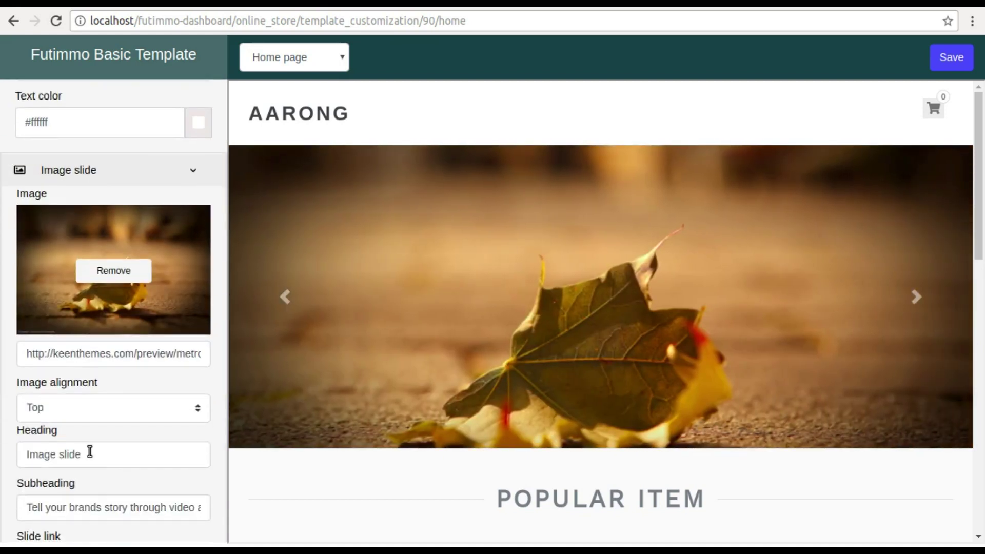
scroll(88, 451, down, 5)
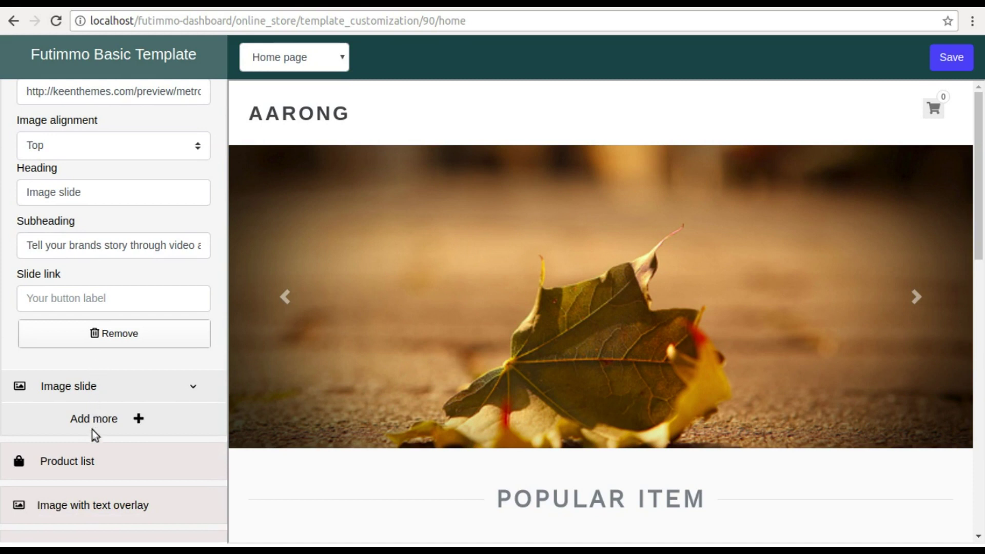
scroll(91, 426, up, 10)
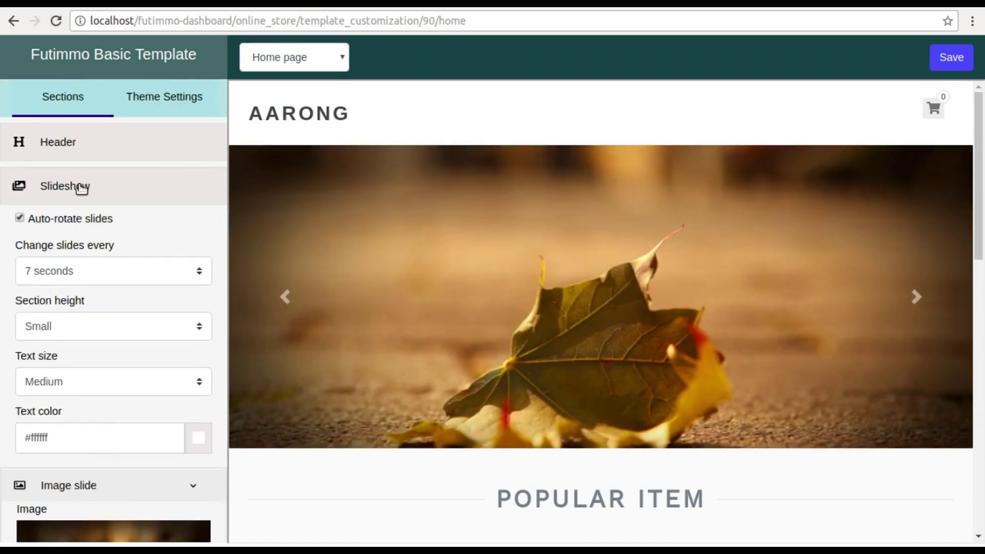
click(79, 186)
- Set the product list to 3 products per row with vendor names hidden, and save
click(83, 229)
scroll(82, 231, down, 3)
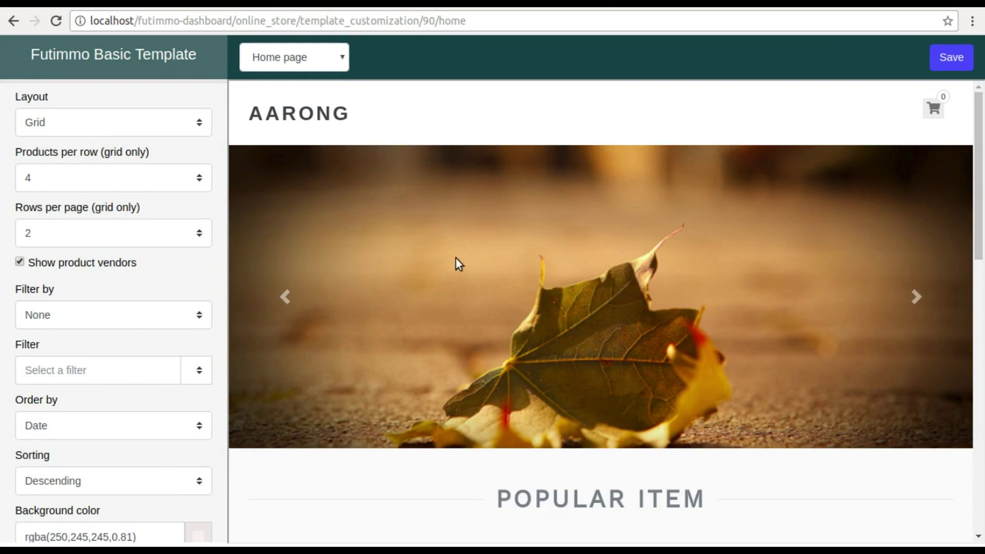
drag(980, 123, 981, 258)
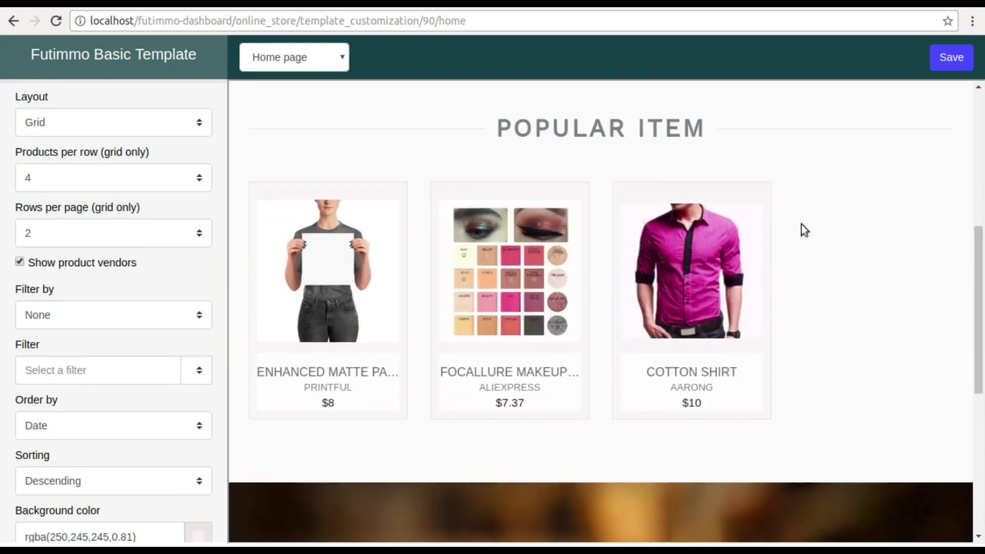
click(114, 178)
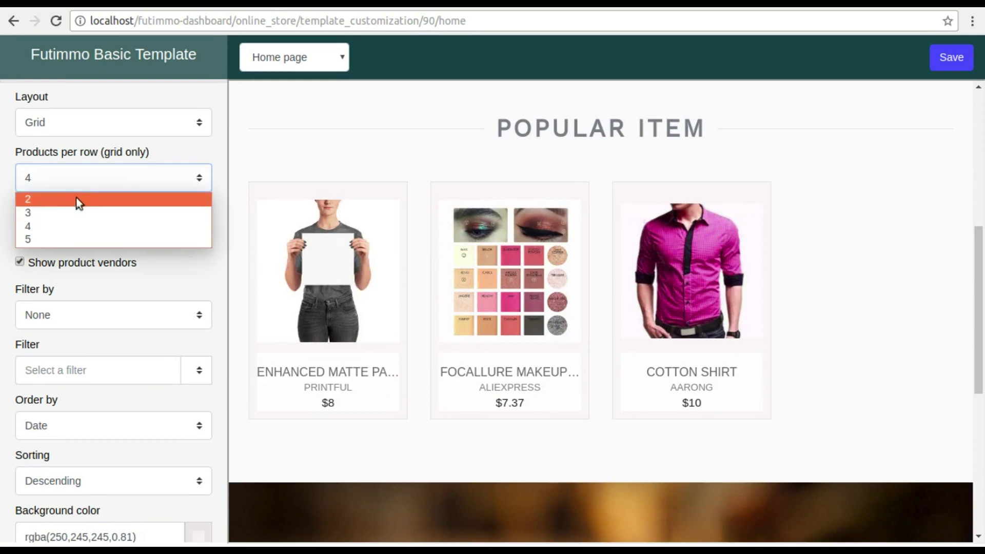
click(58, 210)
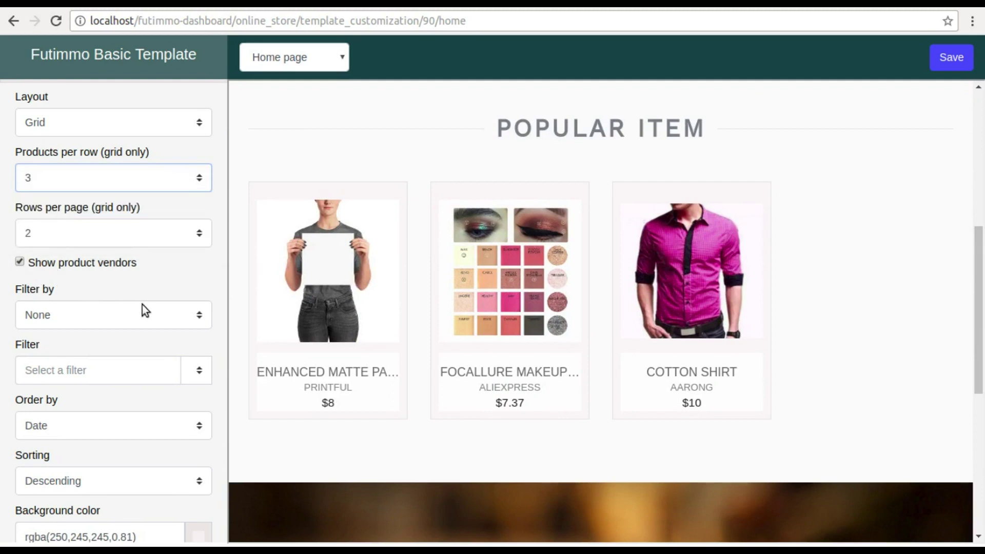
click(20, 262)
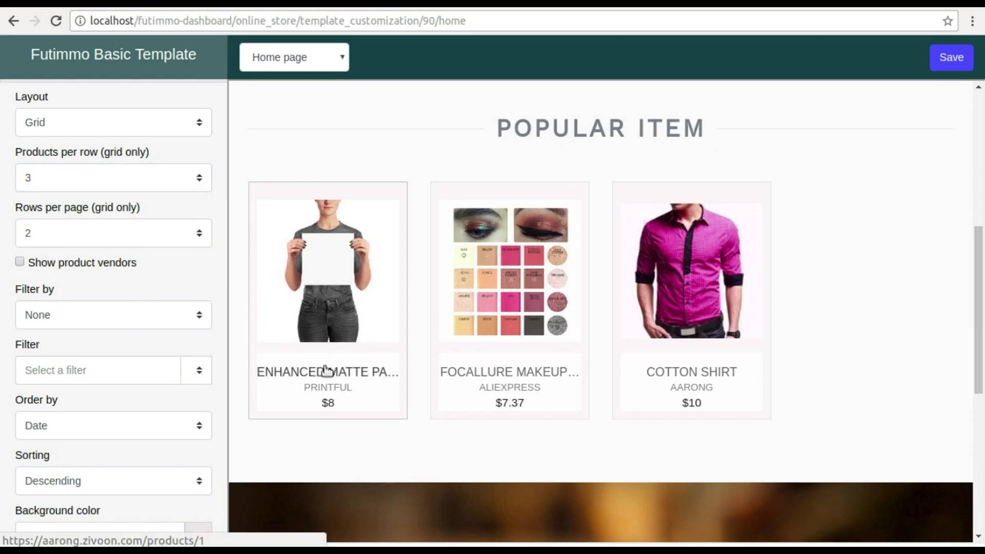
click(78, 317)
scroll(80, 321, down, 1)
scroll(78, 318, down, 2)
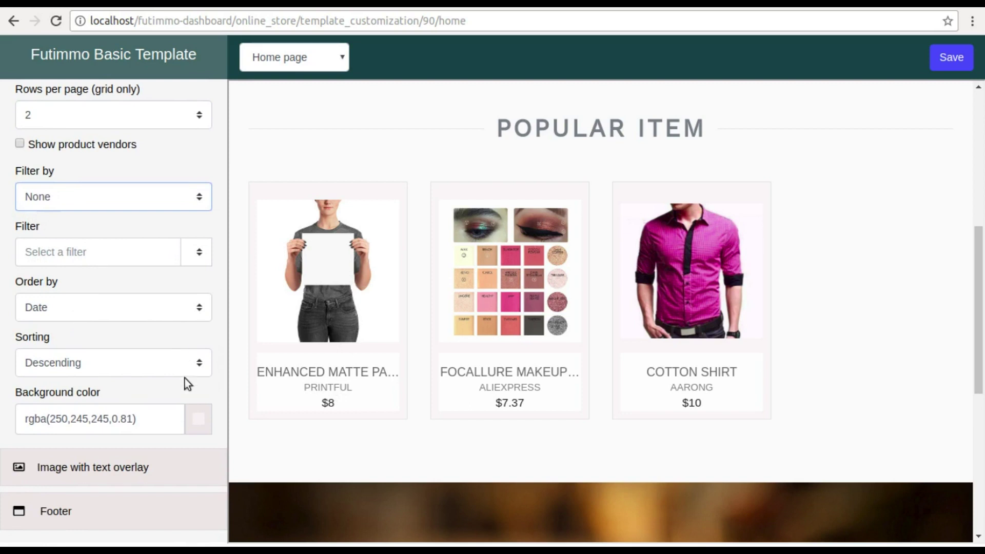
click(202, 425)
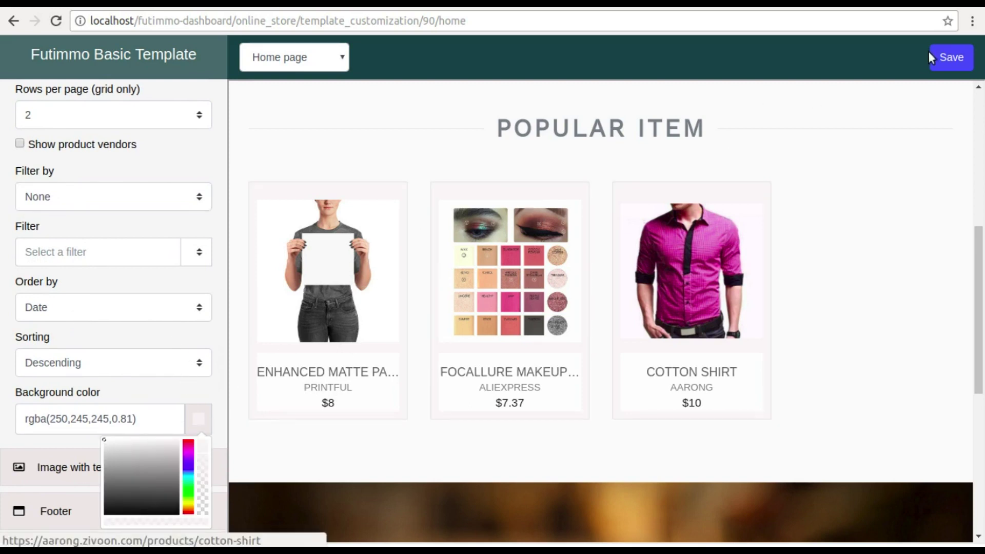
click(946, 61)
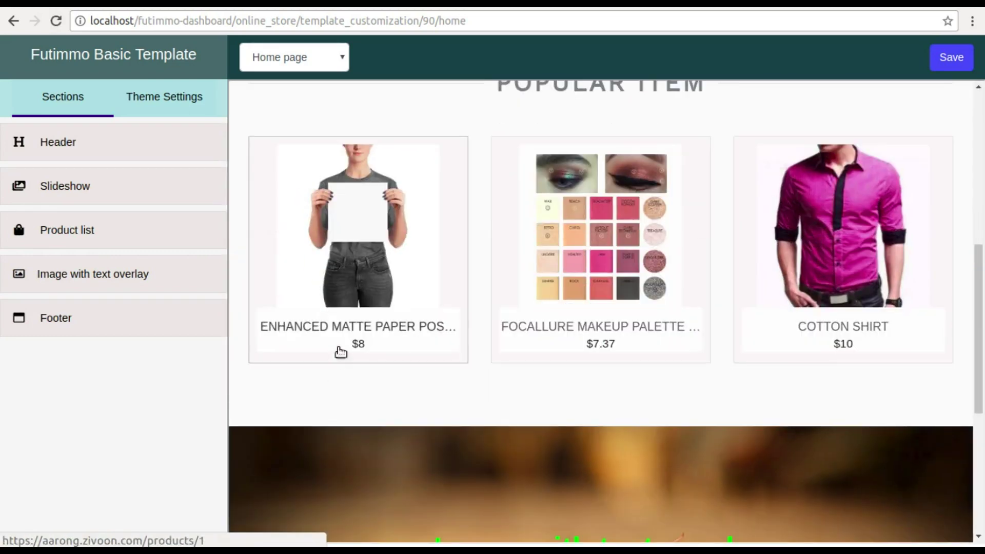
- Retitle the overlay heading 'Image with text overlay 1', with red #e91040 Large text, and save
click(72, 277)
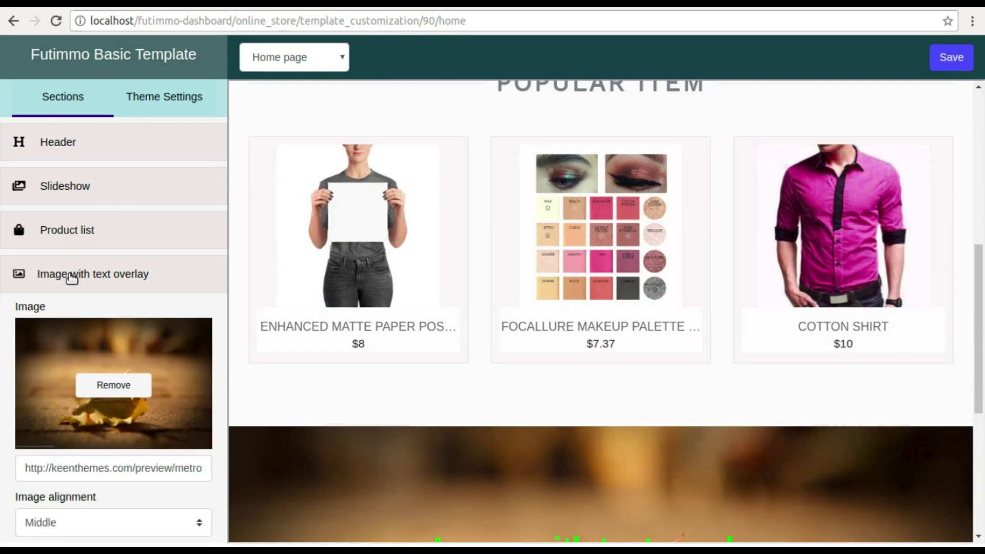
scroll(72, 277, down, 4)
scroll(479, 291, down, 4)
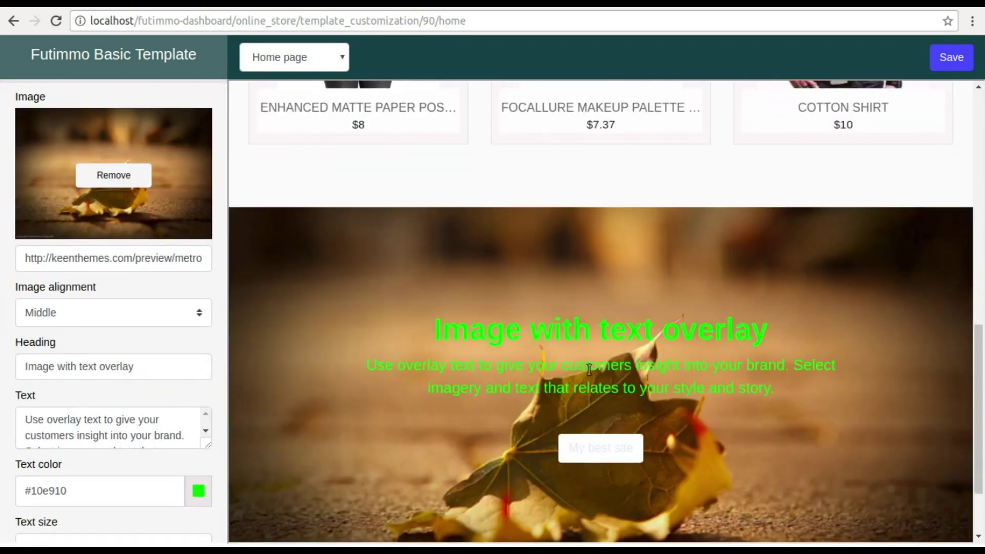
scroll(159, 328, down, 2)
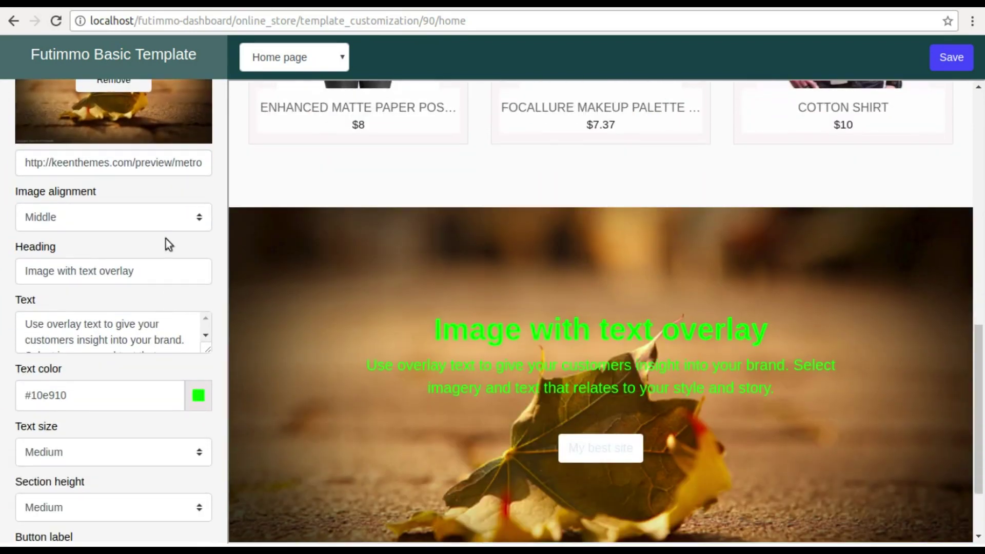
click(147, 273)
text(1)
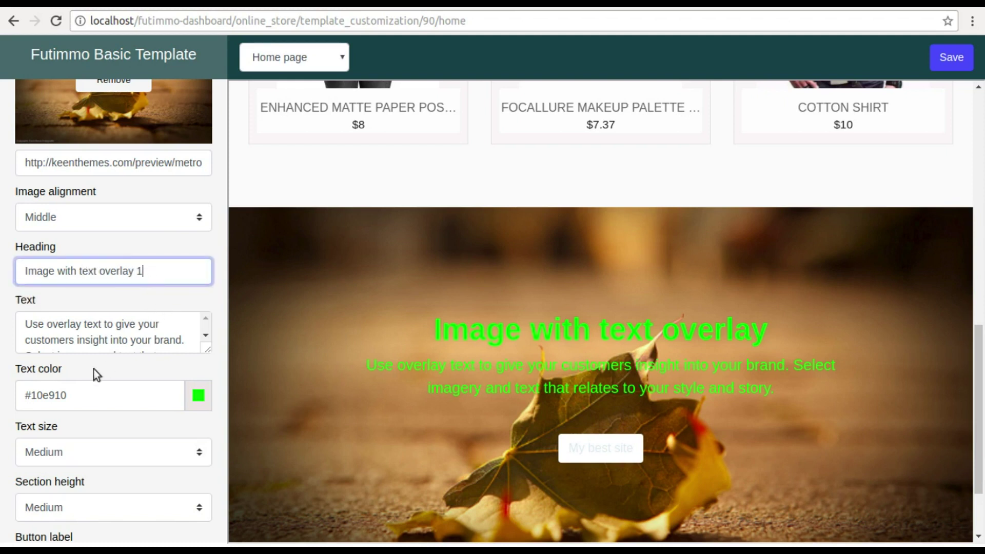
click(198, 394)
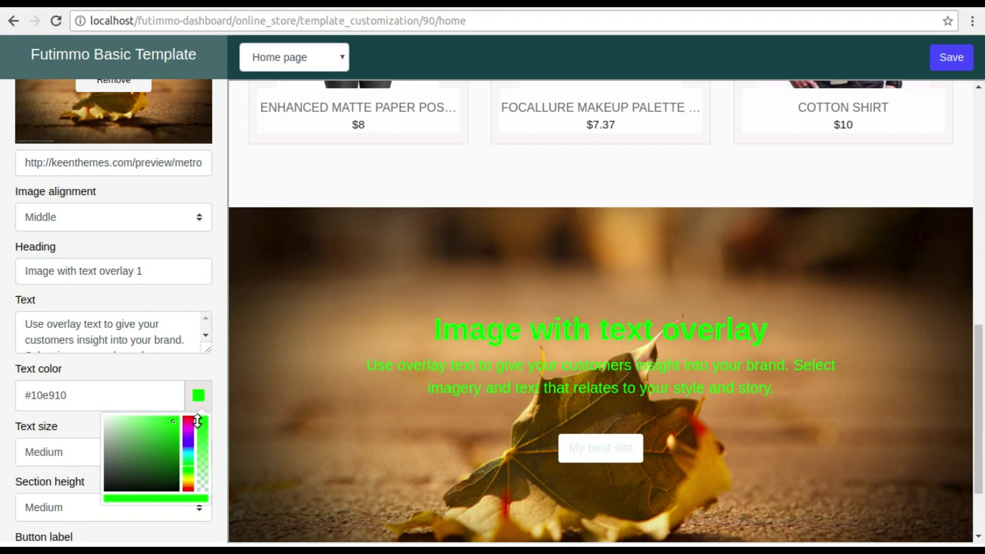
drag(197, 420, 192, 418)
scroll(136, 380, down, 3)
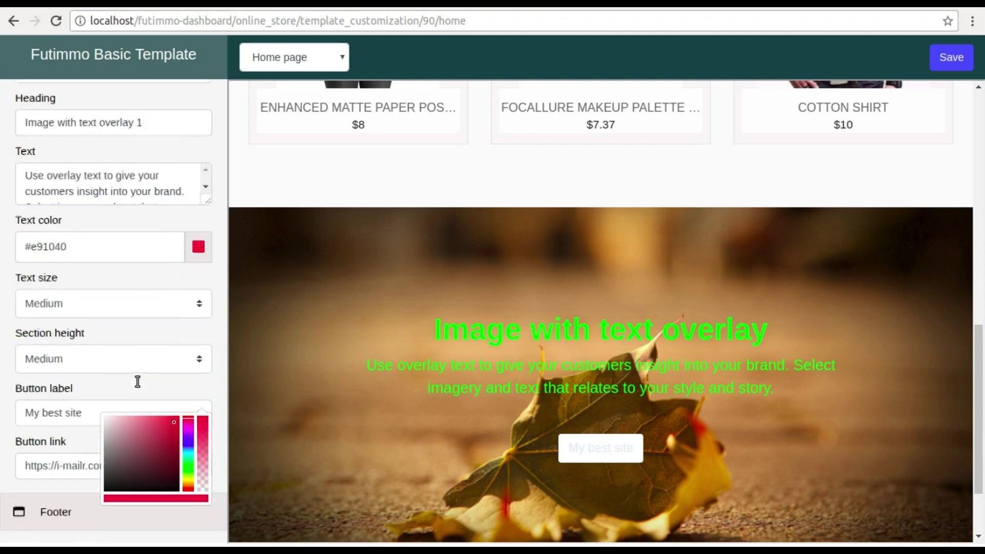
click(107, 301)
click(61, 337)
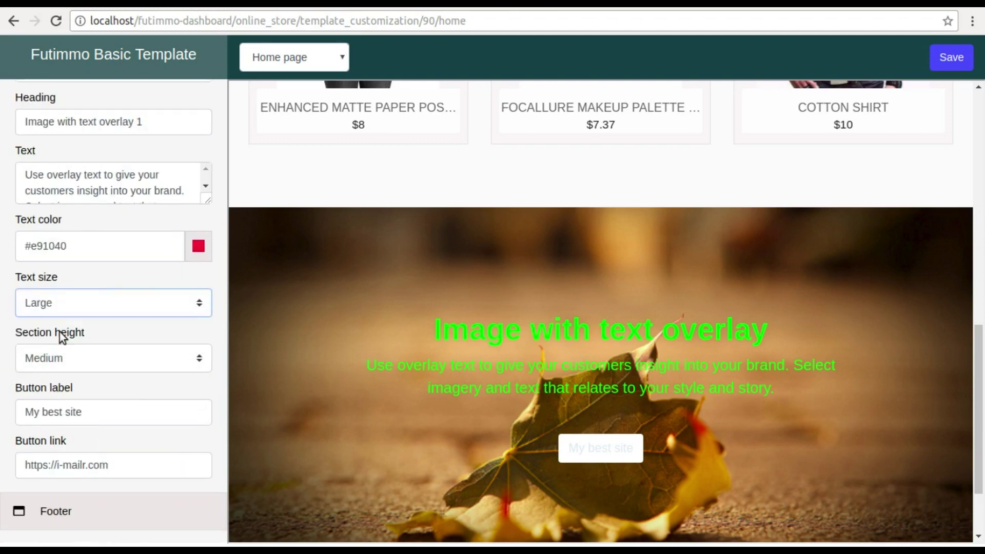
click(959, 60)
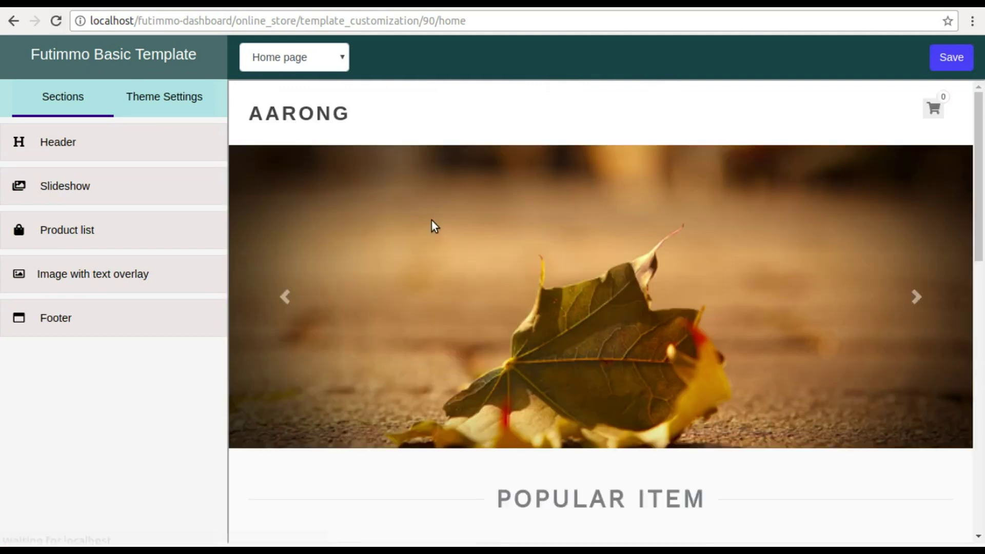
- Turn on 'Show newsletter signup' in the Footer section and save the change
scroll(432, 220, down, 13)
scroll(433, 224, down, 1)
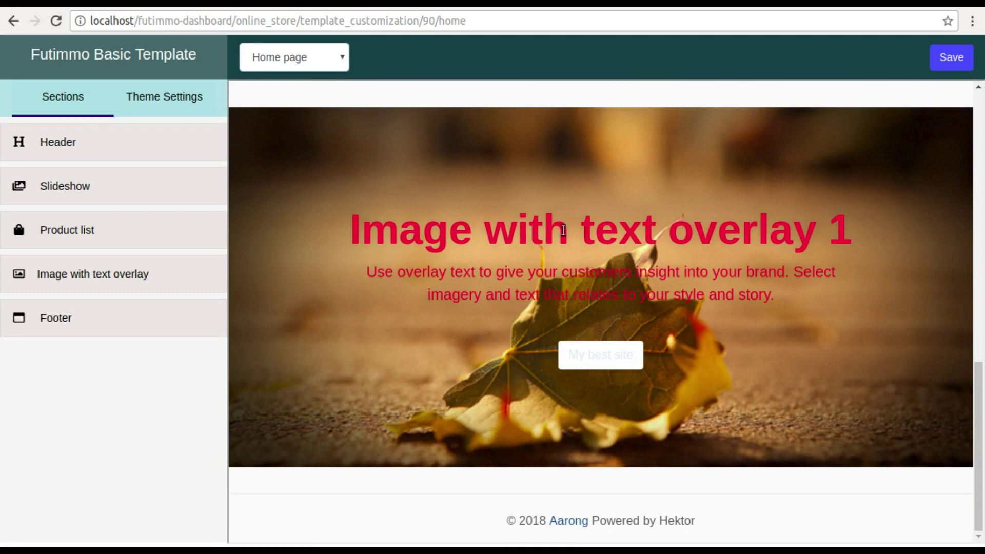
click(86, 332)
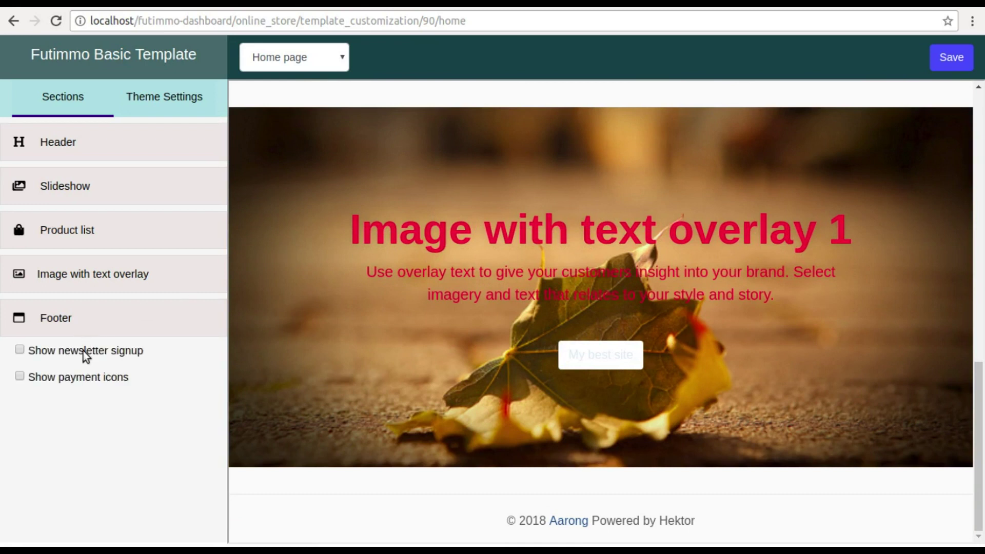
click(20, 351)
click(951, 61)
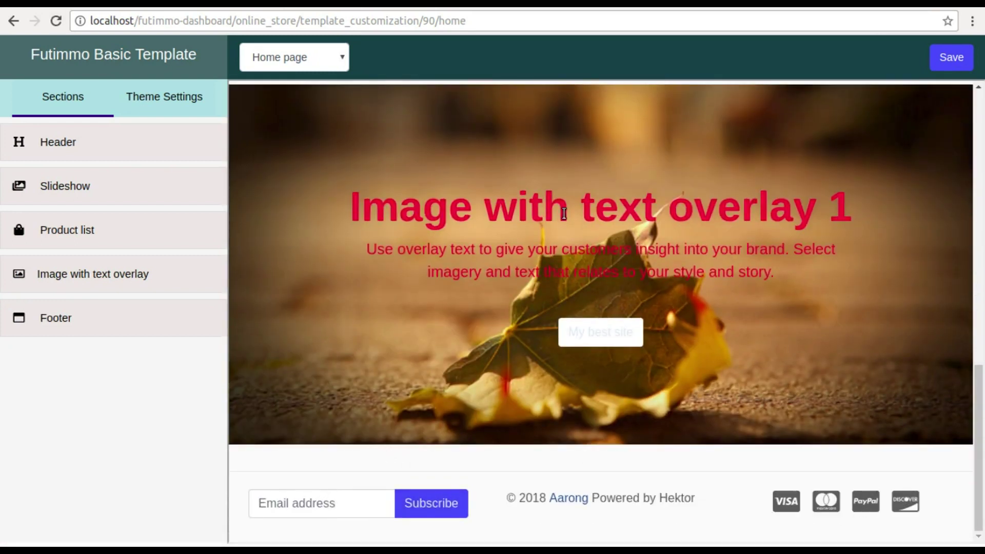
click(287, 60)
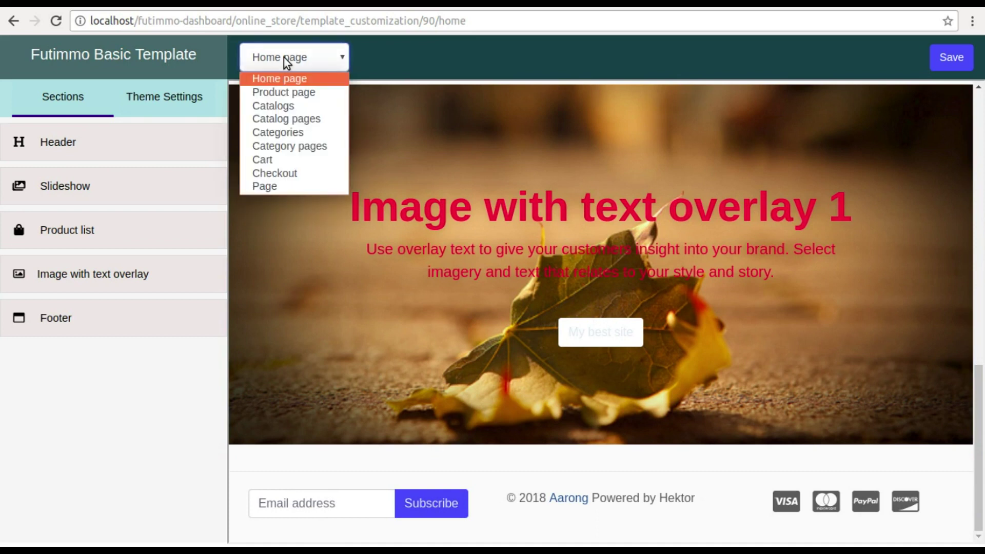
click(174, 101)
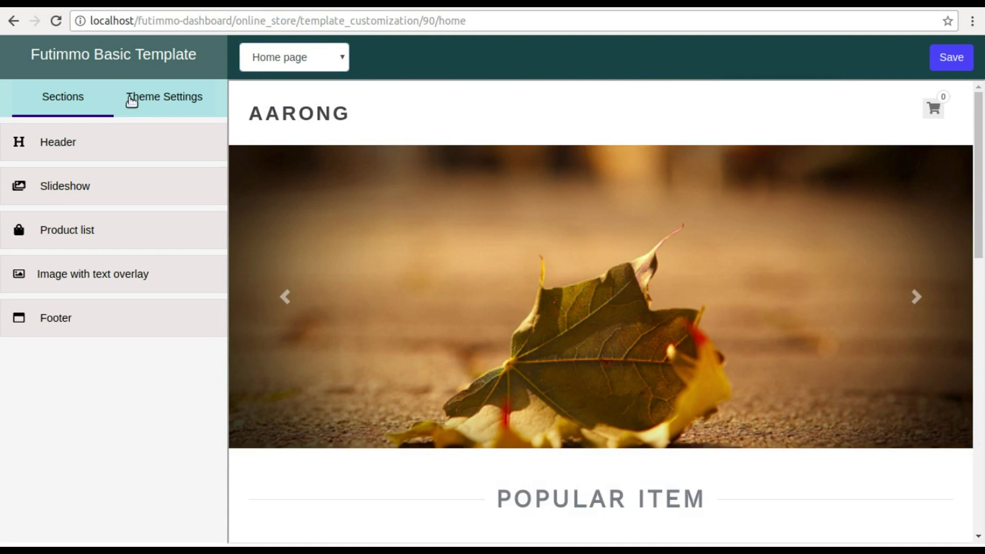
- Set the theme Background colour to pale pink #ebdfdf and save
click(156, 104)
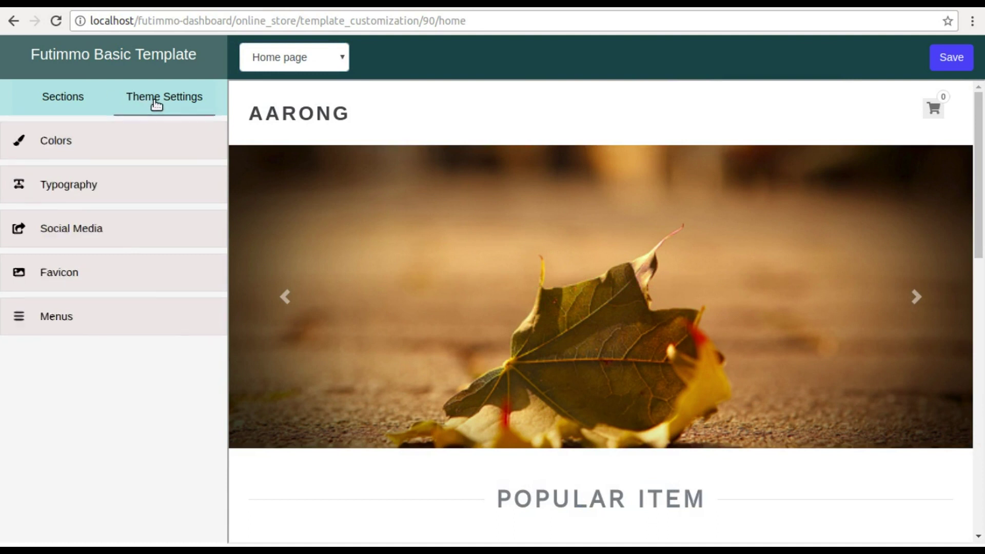
click(55, 145)
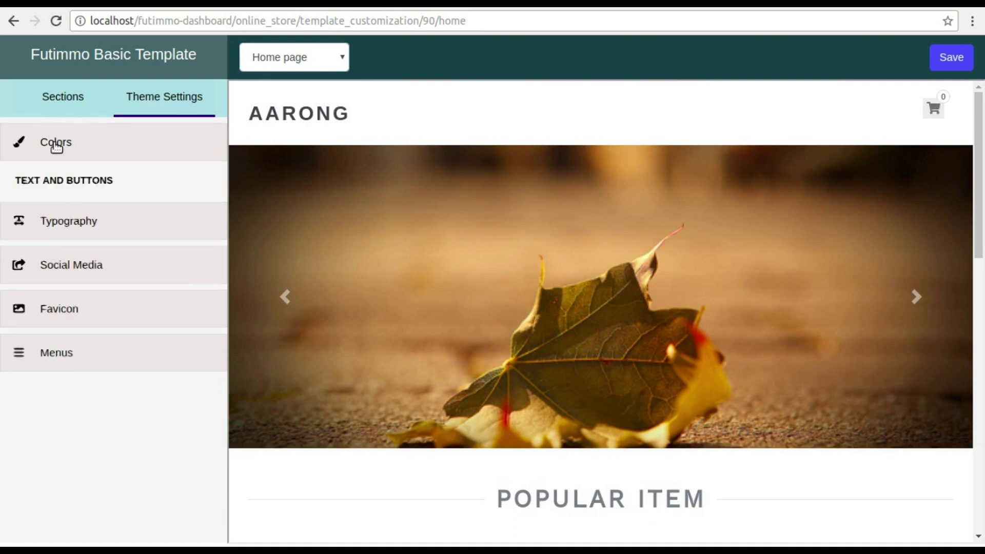
scroll(121, 336, down, 3)
click(198, 334)
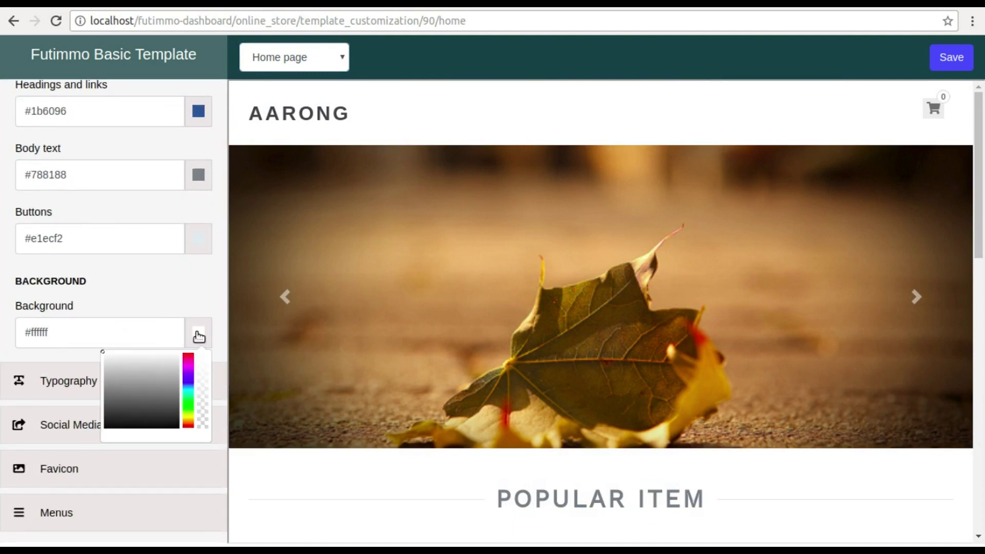
click(107, 358)
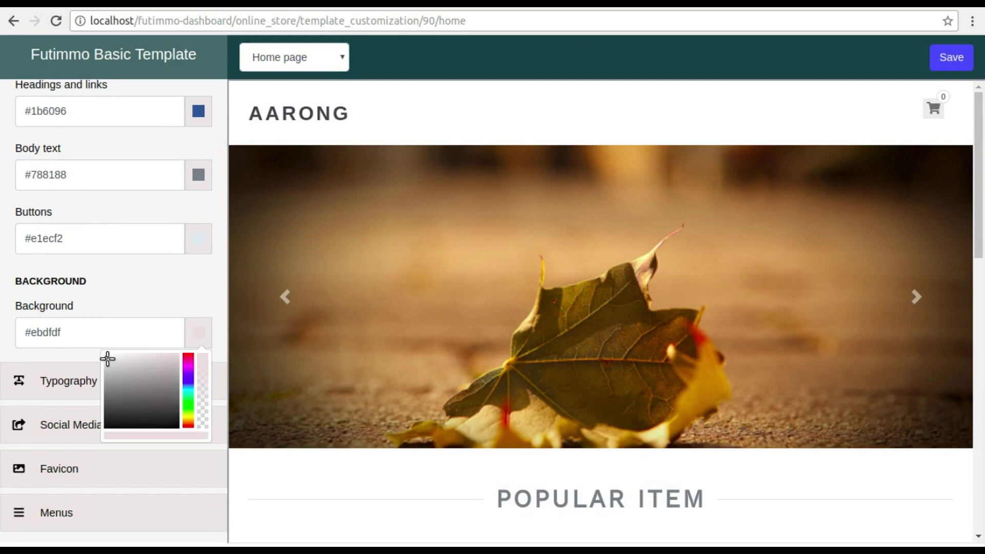
click(943, 56)
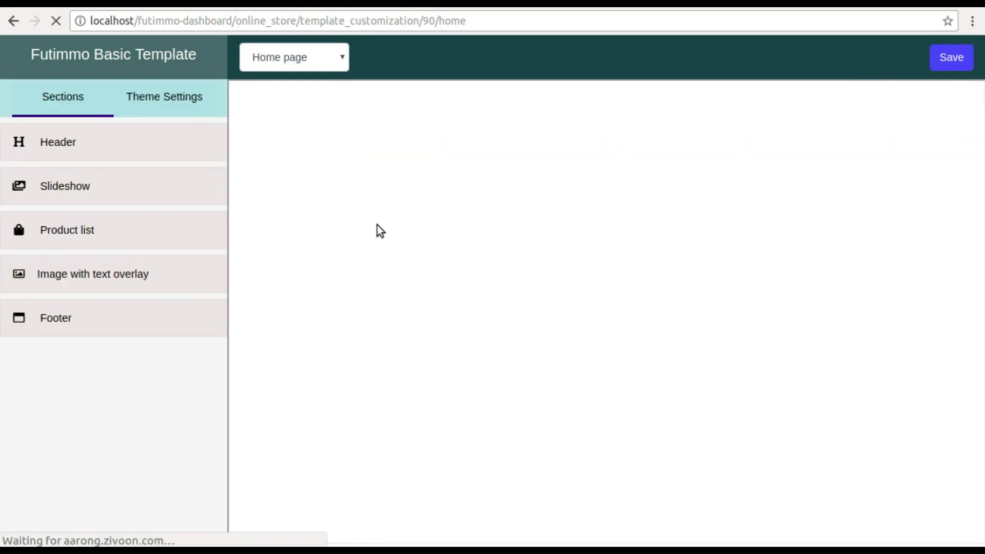
scroll(378, 229, down, 6)
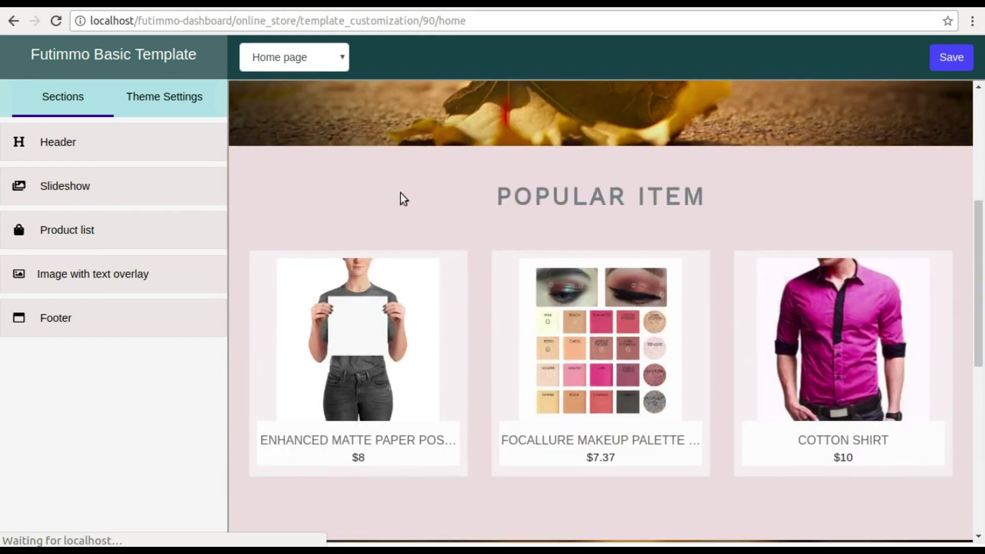
- Review the Typography, Social Media, Favicon and Menus settings, including the Header menu choices
click(184, 101)
click(84, 185)
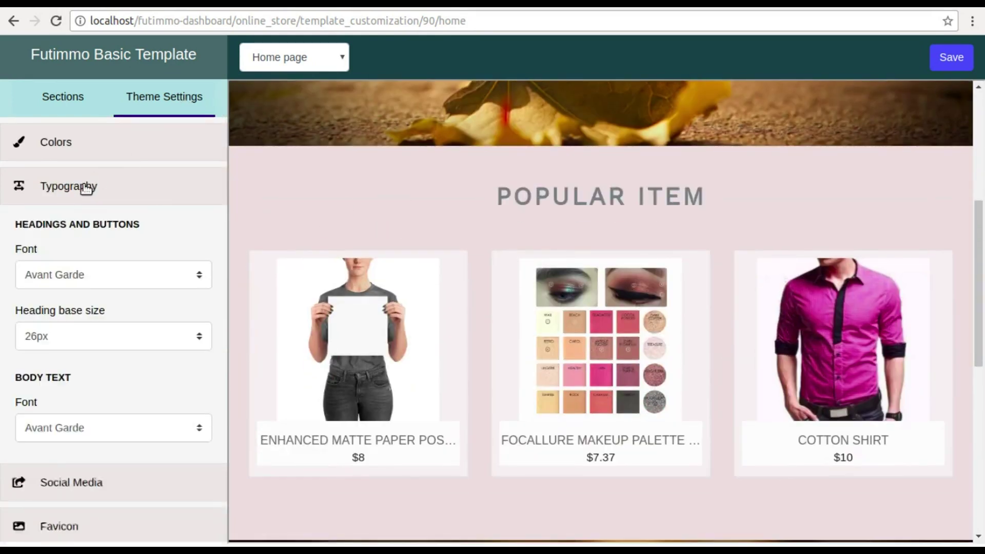
scroll(85, 191, down, 3)
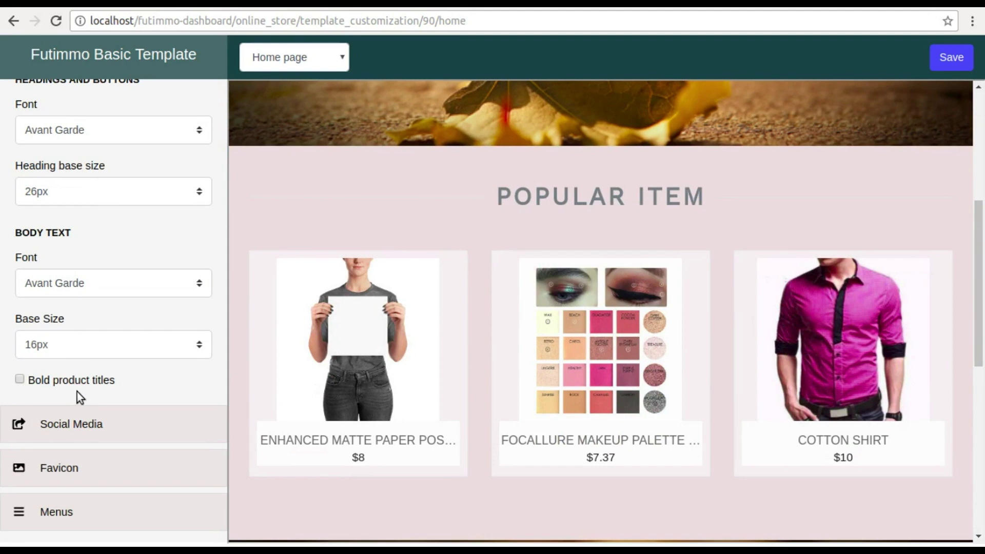
click(77, 424)
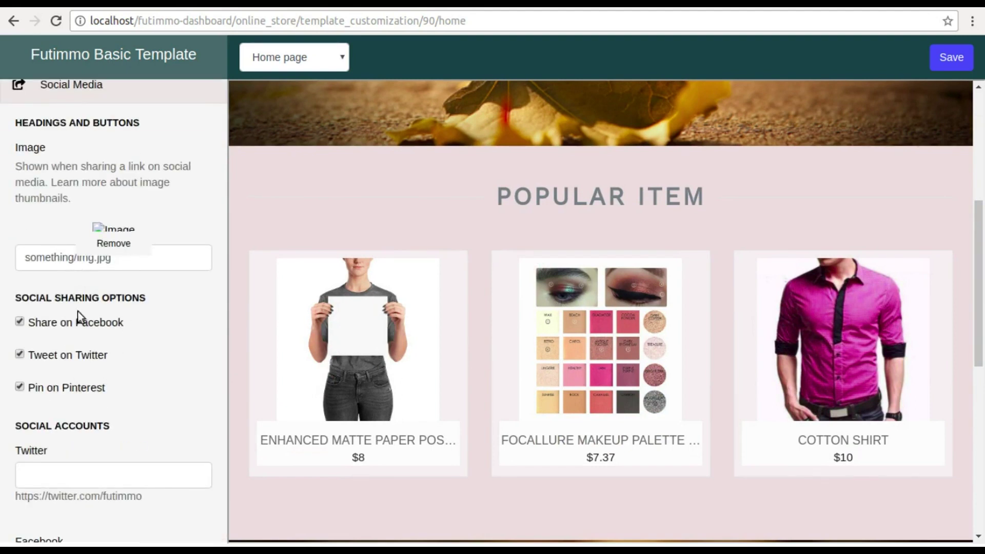
scroll(84, 387, down, 12)
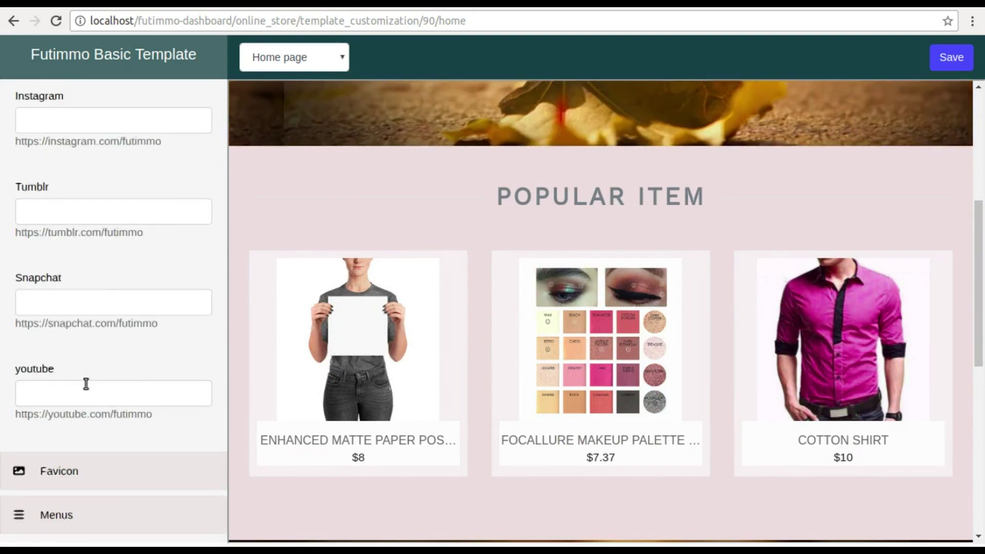
click(87, 478)
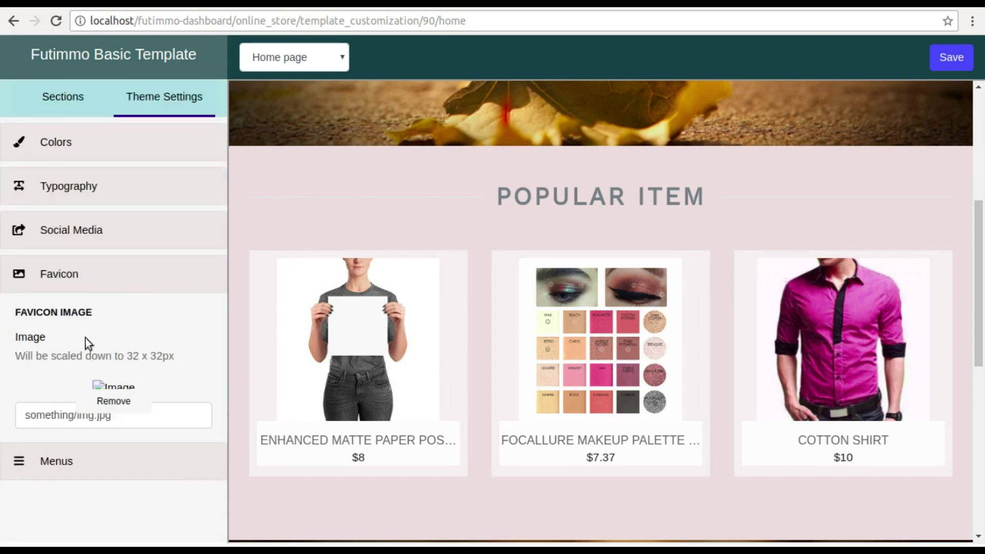
click(65, 464)
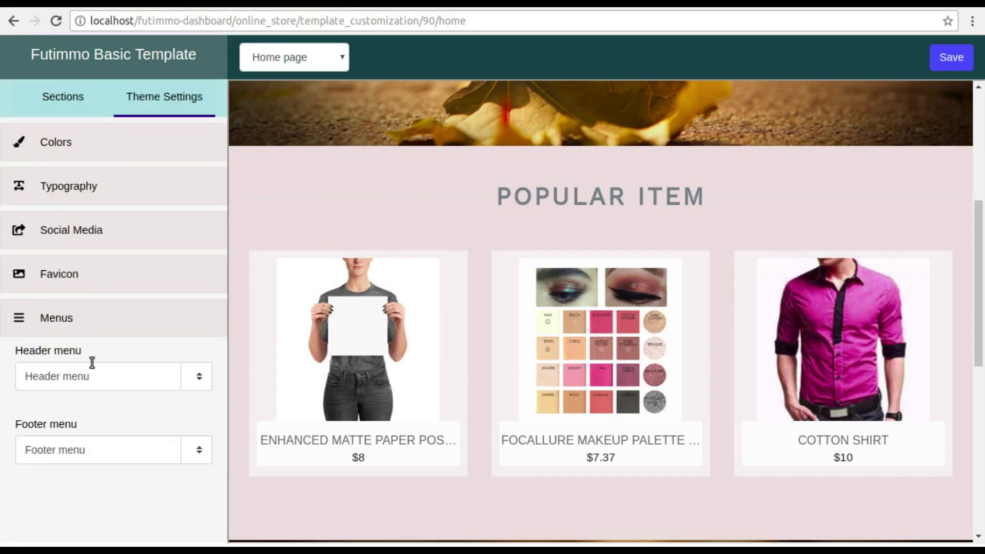
click(185, 377)
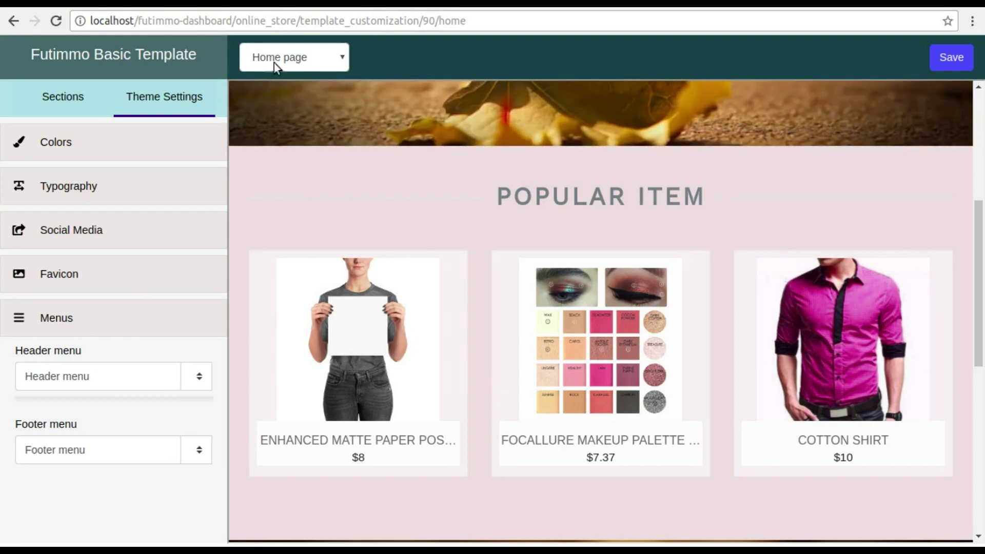
click(291, 57)
- On the Product page, set Product Template image size to Medium, show variant labels, and save
click(287, 94)
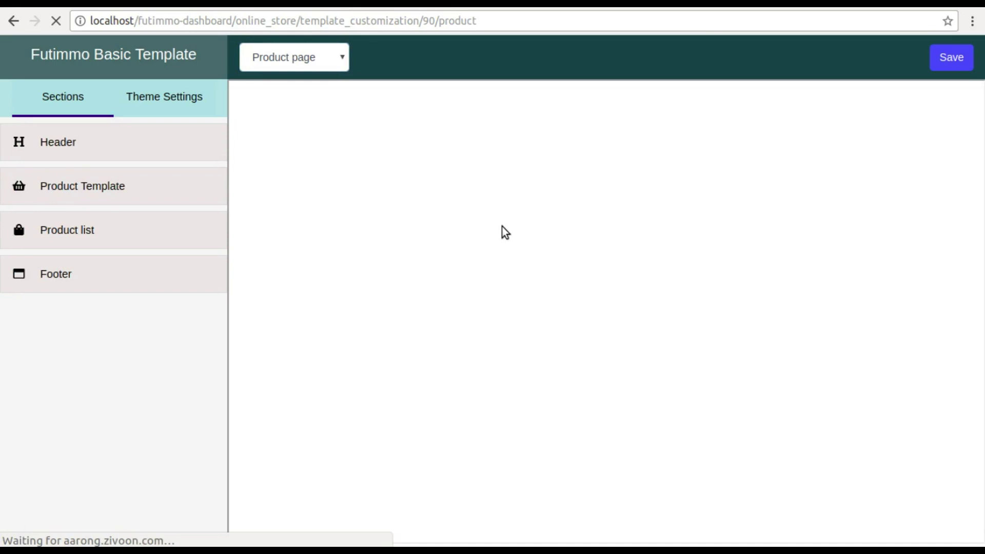
scroll(502, 226, down, 4)
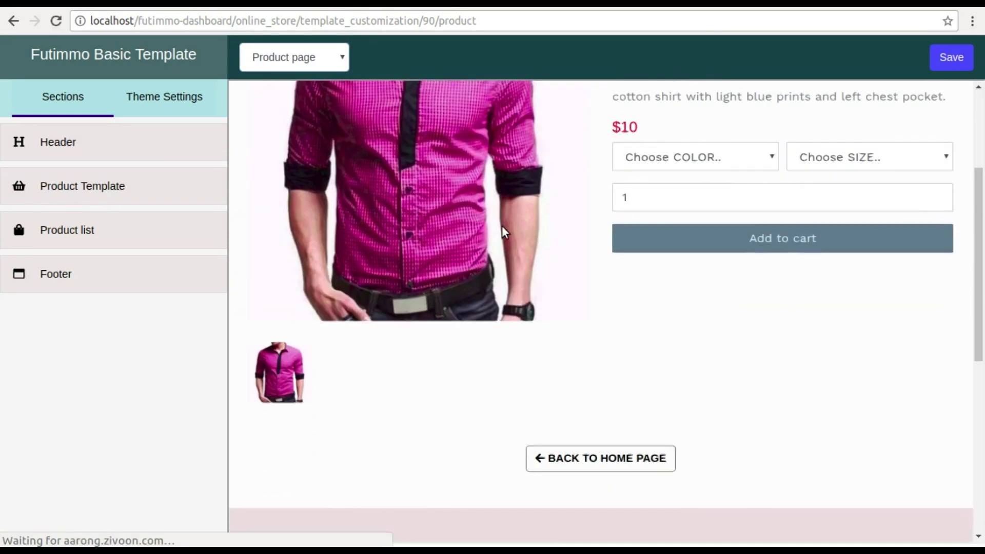
click(89, 188)
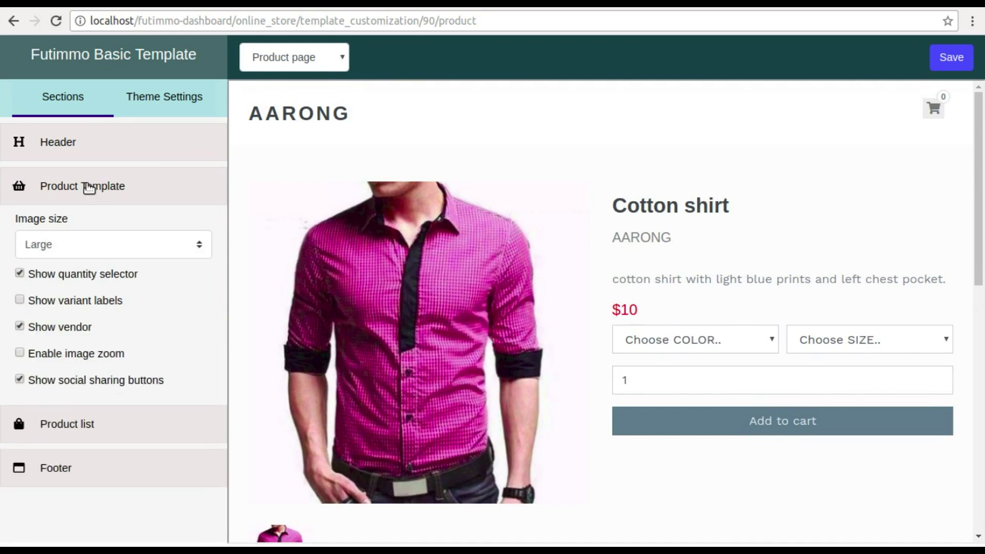
click(92, 240)
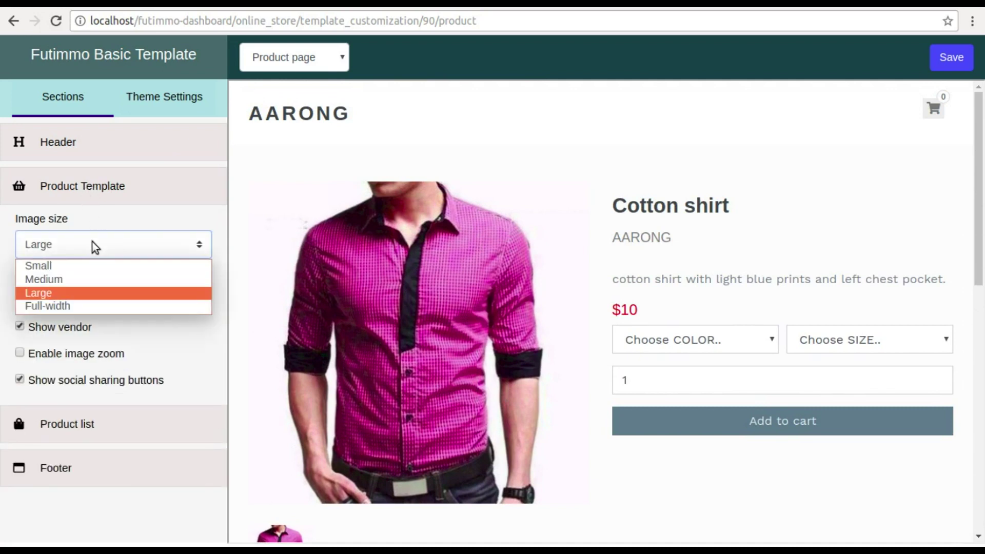
click(62, 279)
click(21, 299)
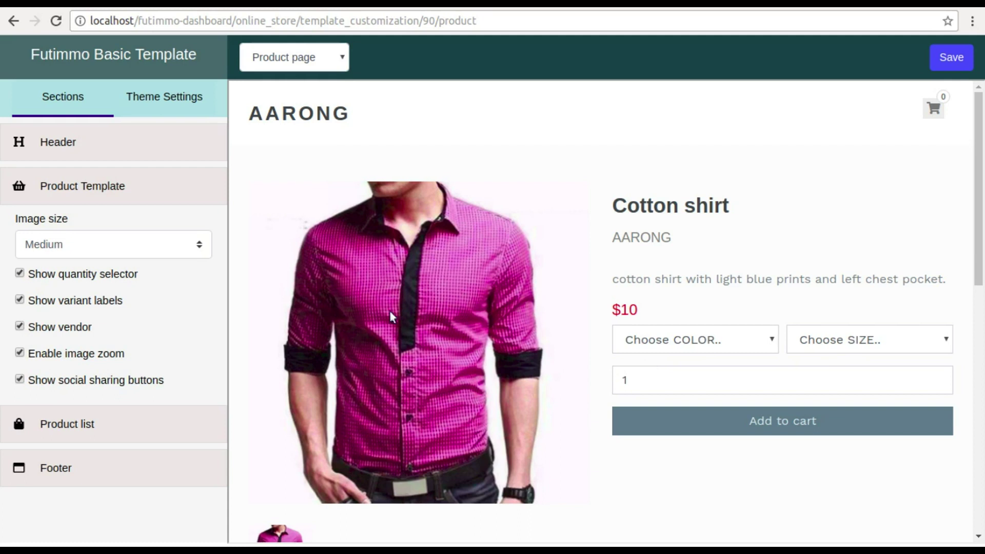
click(940, 61)
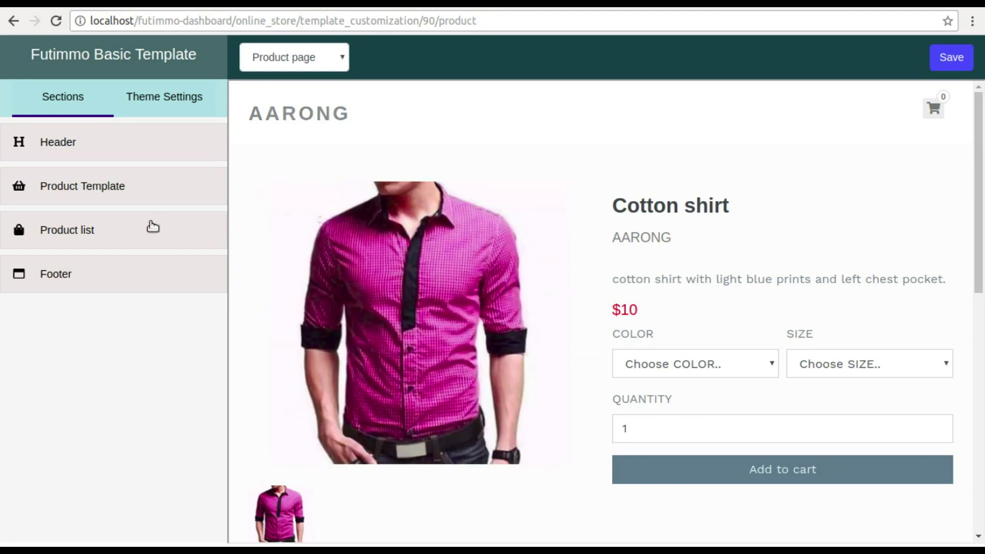
- Inspect the Product list section, then switch the customizer to the Catalogs page
click(136, 233)
scroll(132, 235, down, 5)
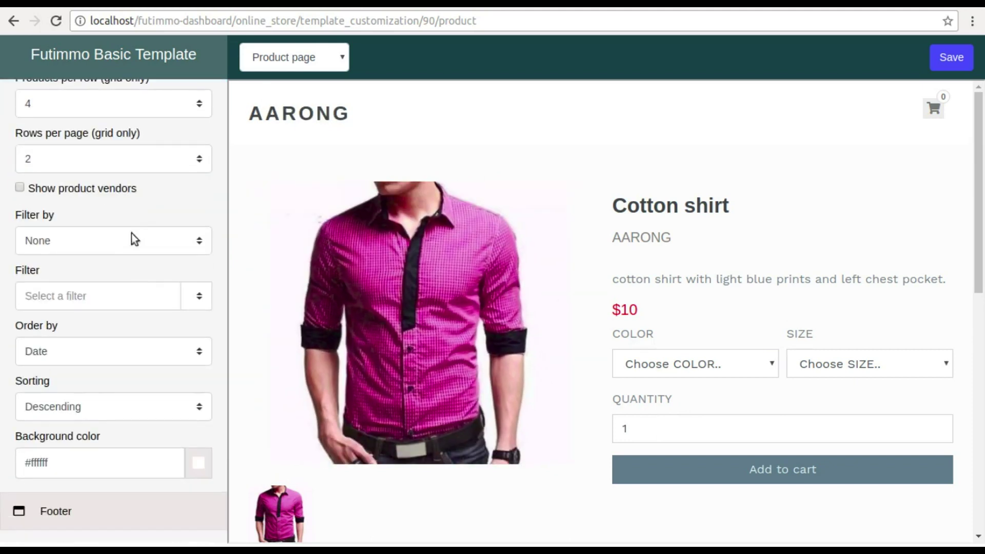
click(301, 60)
click(286, 106)
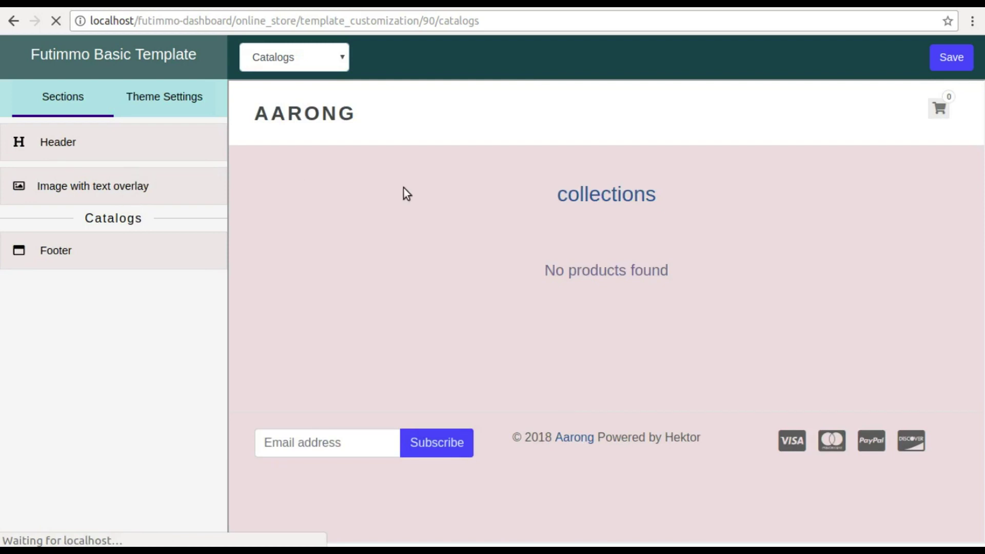
- Preview the Catalog pages and Categories templates, checking their layout and slideshow settings
click(278, 51)
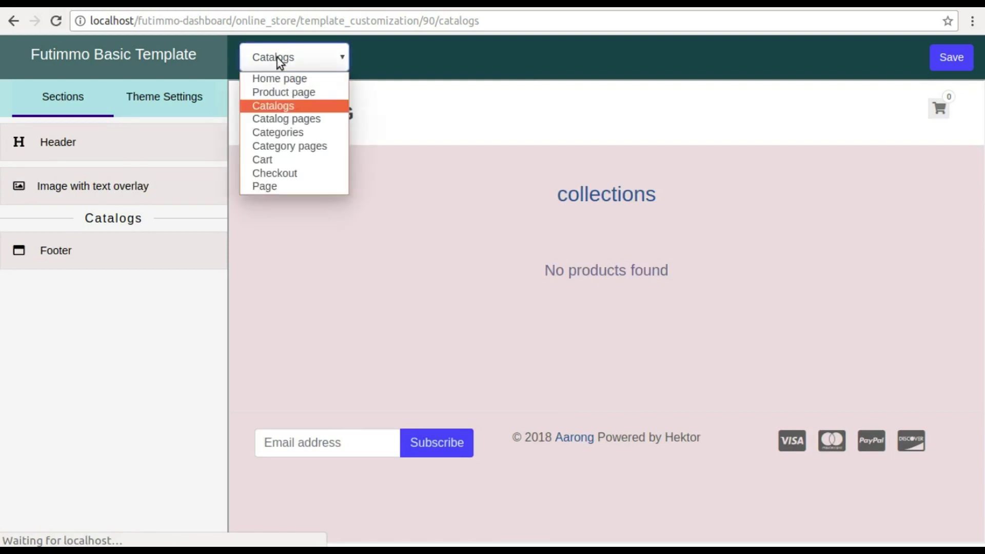
click(274, 118)
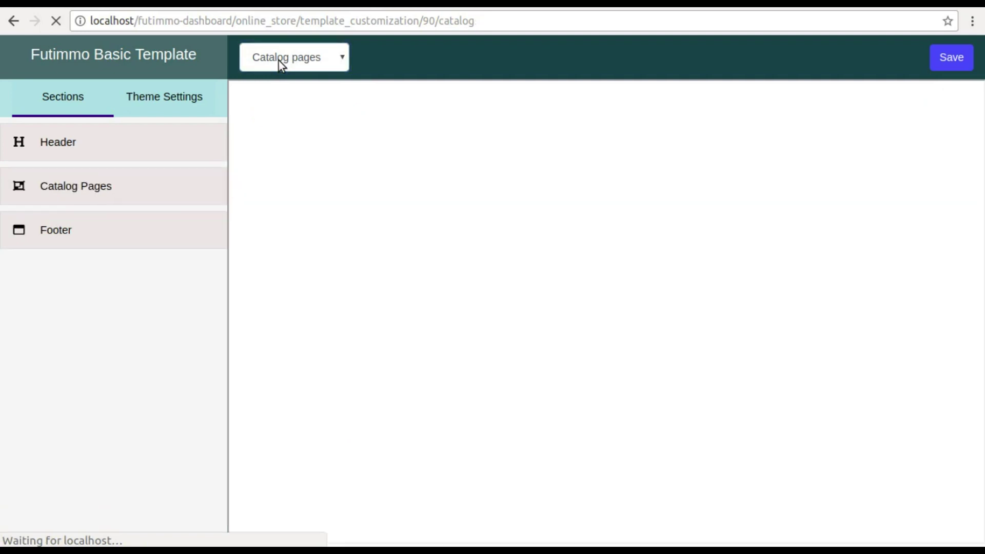
click(105, 186)
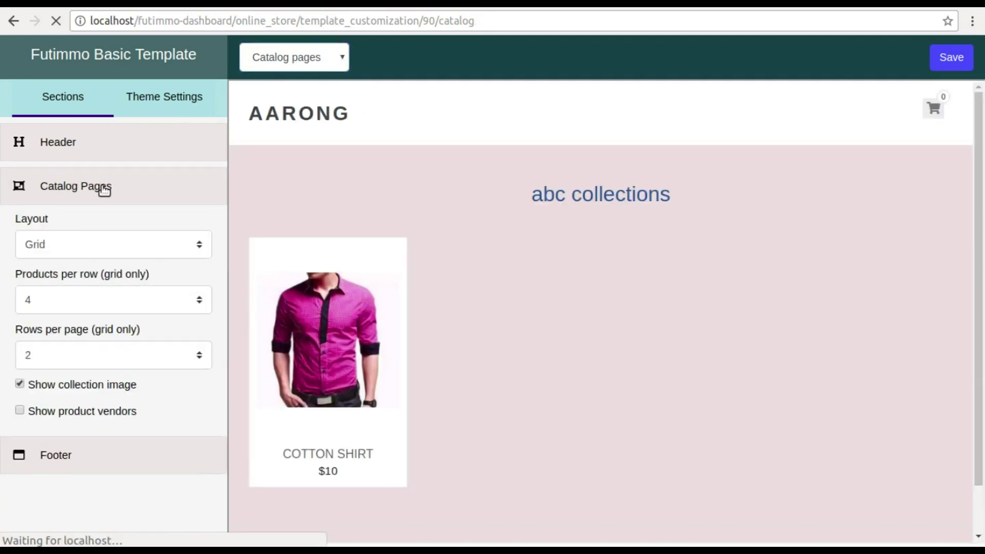
click(100, 186)
click(277, 68)
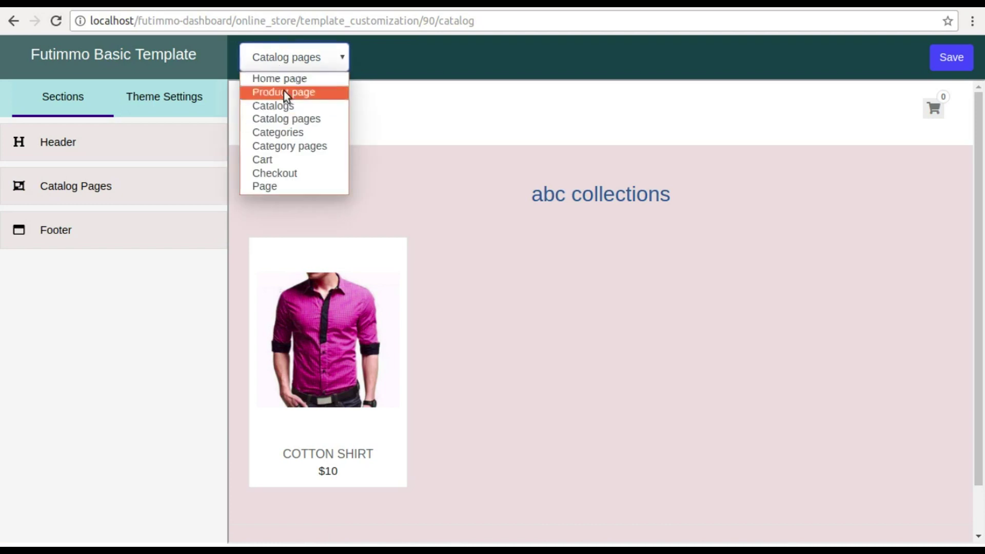
click(281, 133)
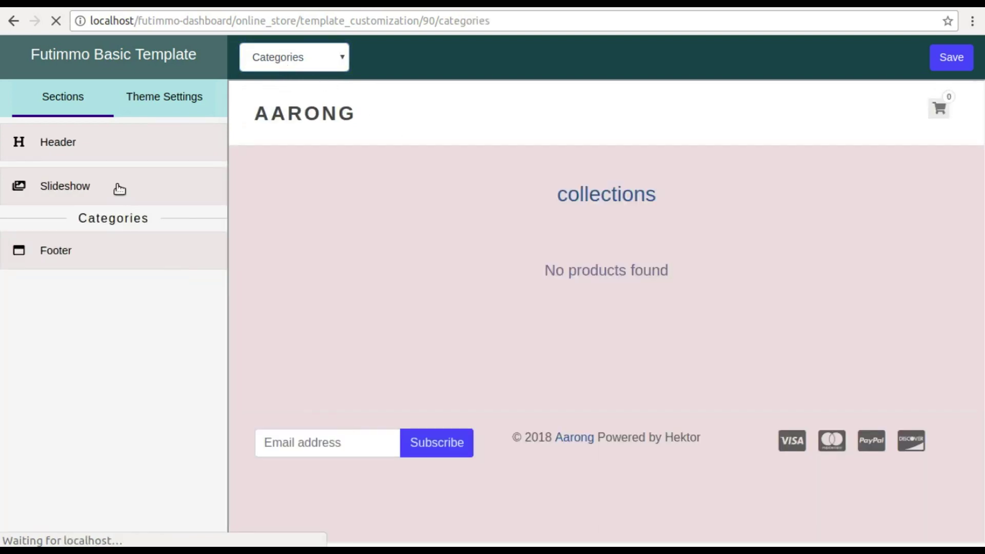
click(119, 188)
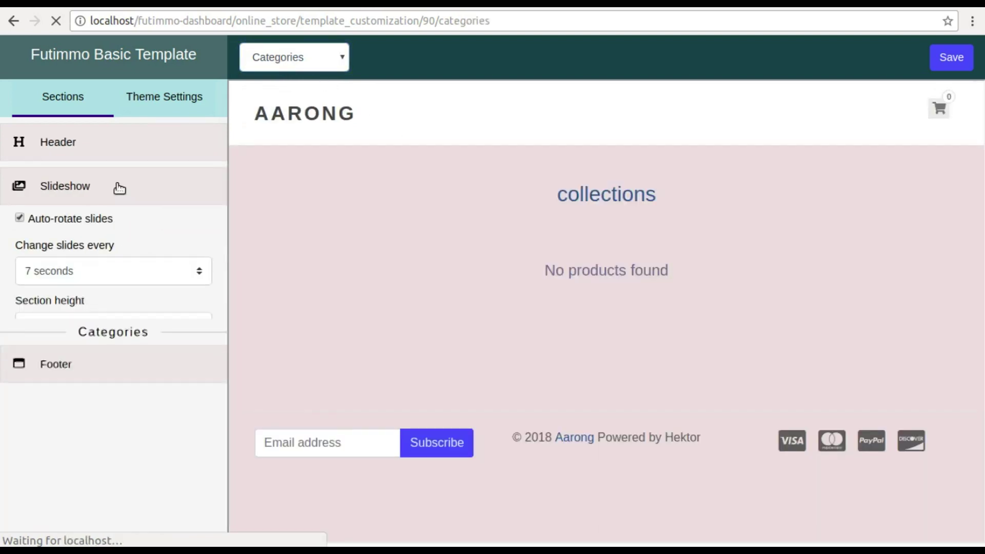
click(119, 188)
- Preview the Category pages and Cart templates, then expand the Checkout template's style settings
click(272, 57)
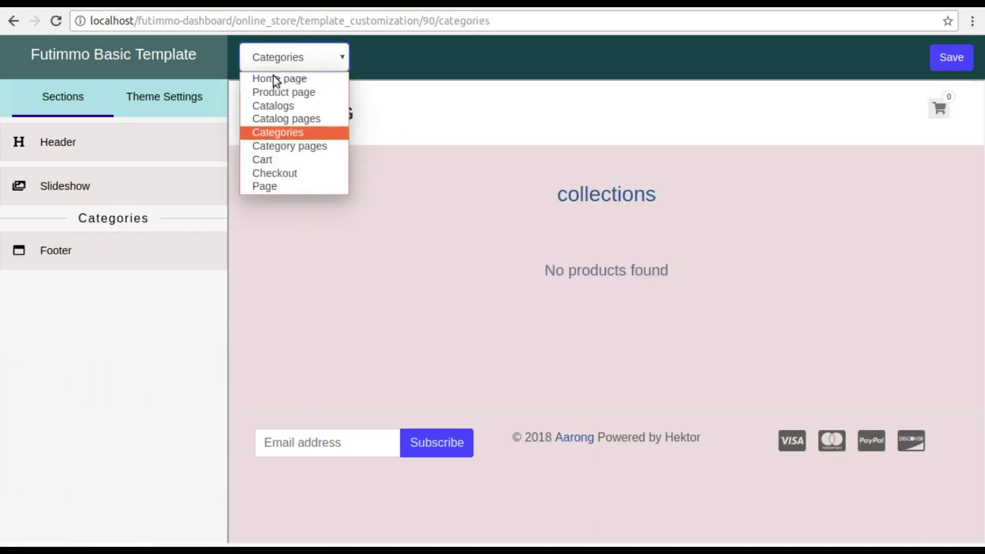
click(275, 148)
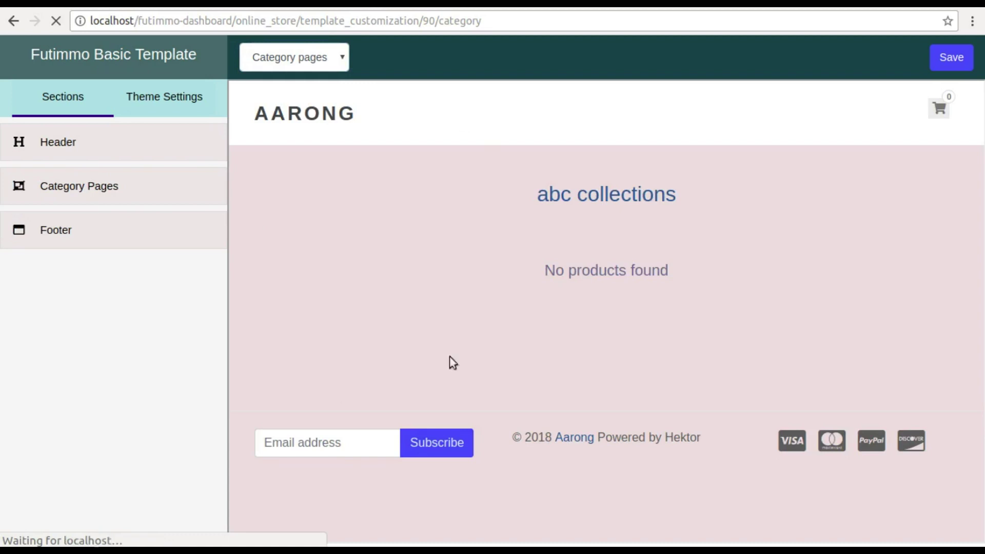
click(88, 190)
click(267, 52)
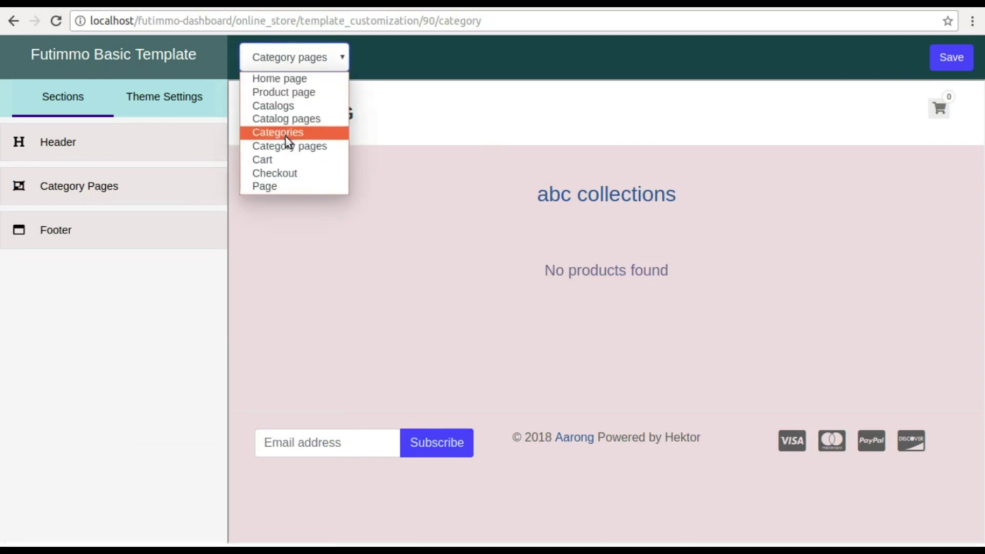
click(277, 160)
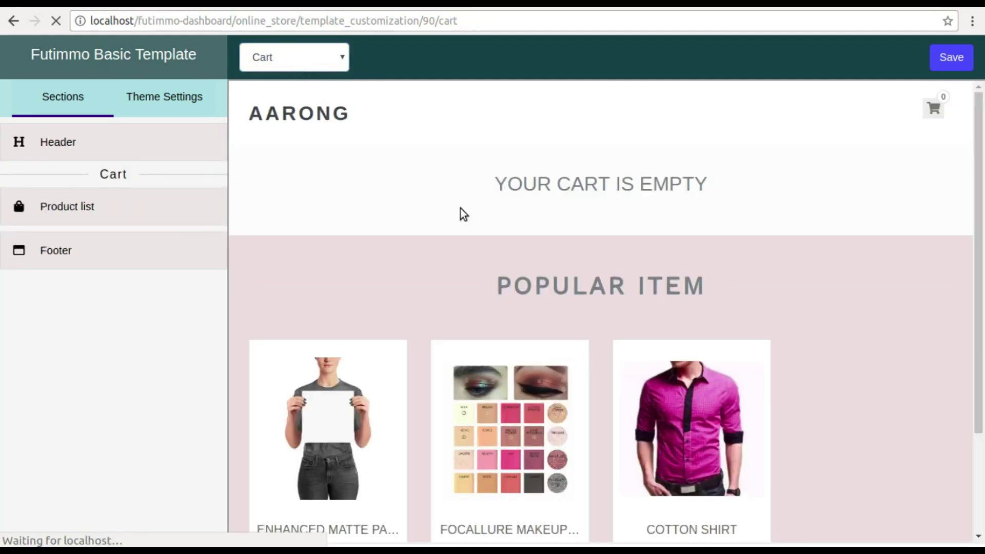
click(322, 58)
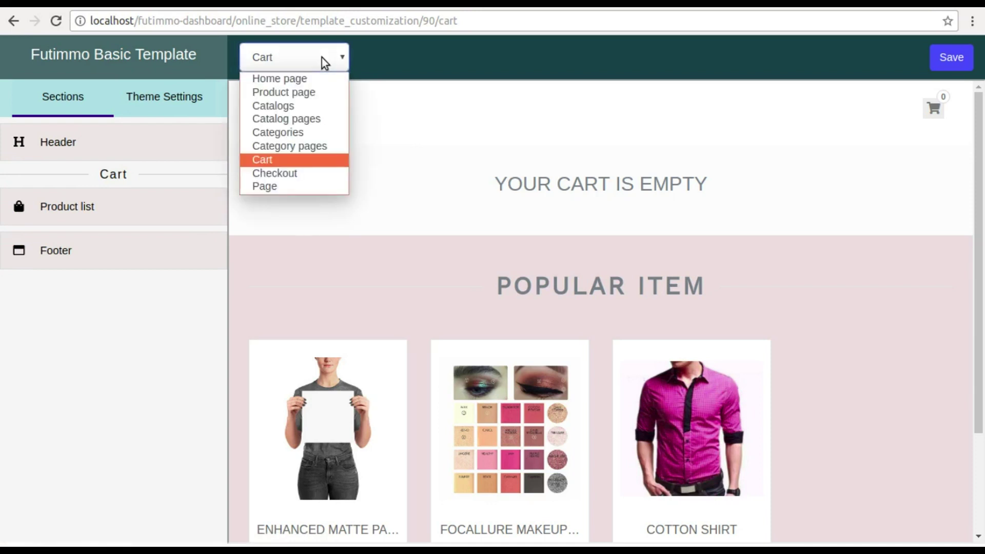
click(274, 174)
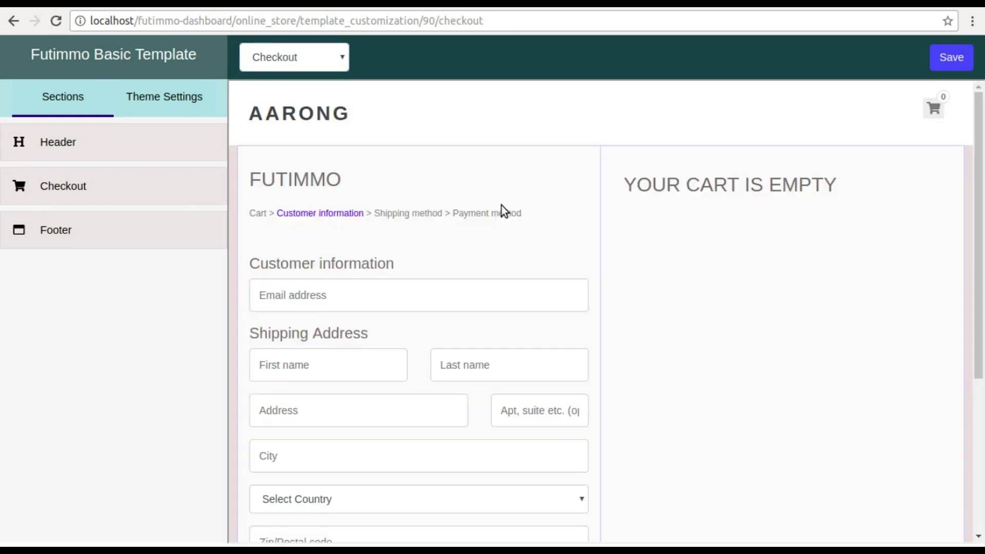
scroll(501, 205, down, 5)
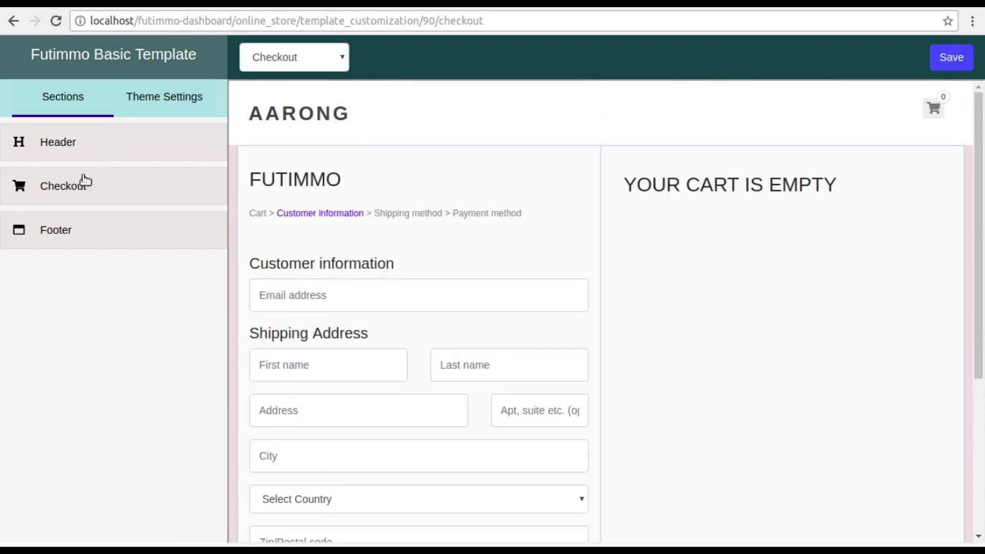
click(67, 195)
- Set the checkout font family to Courier New with 18px headings
scroll(68, 197, down, 1)
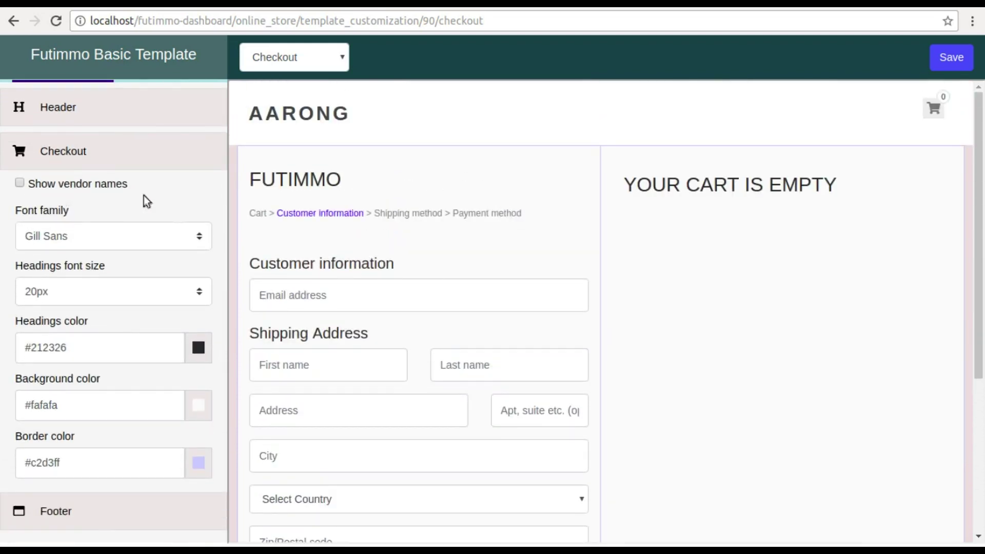
click(186, 242)
click(76, 311)
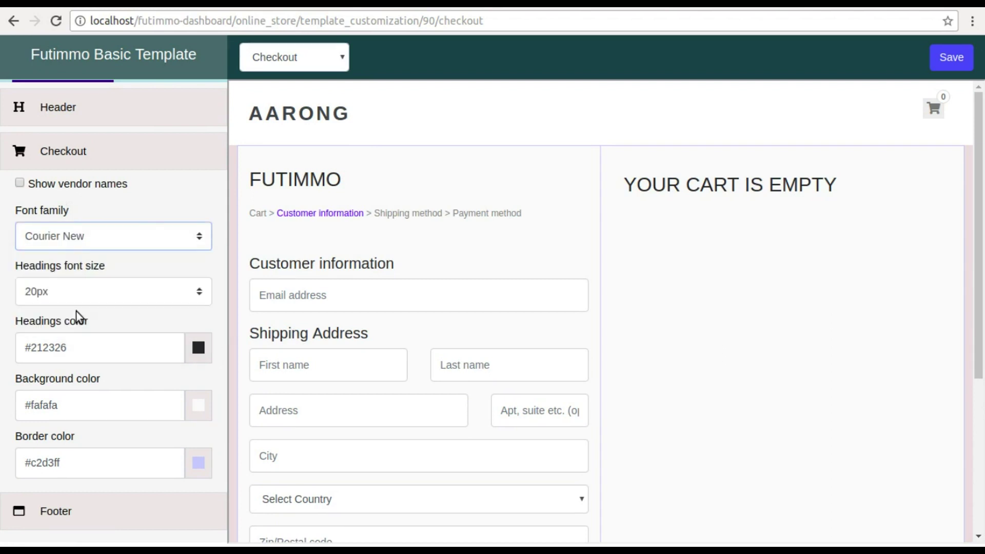
click(197, 296)
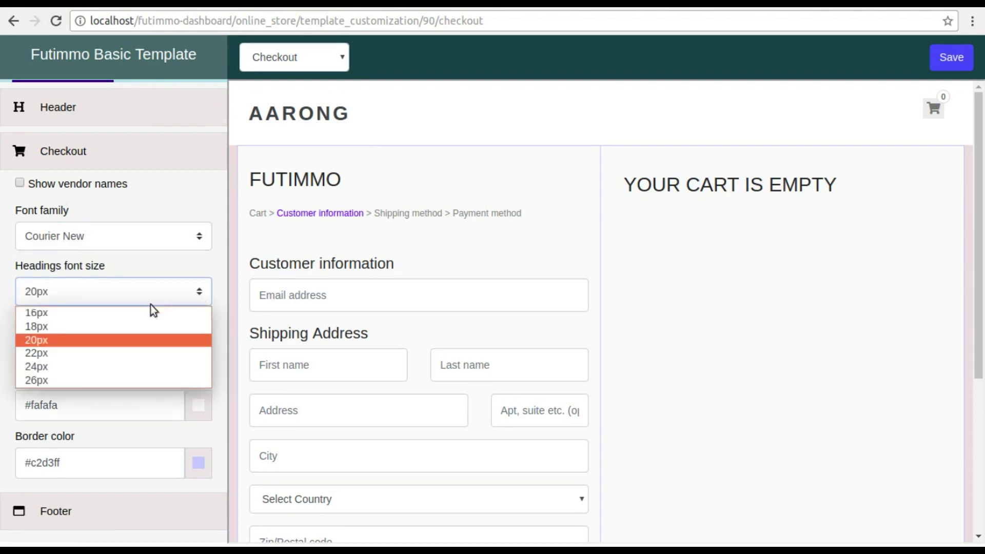
click(73, 329)
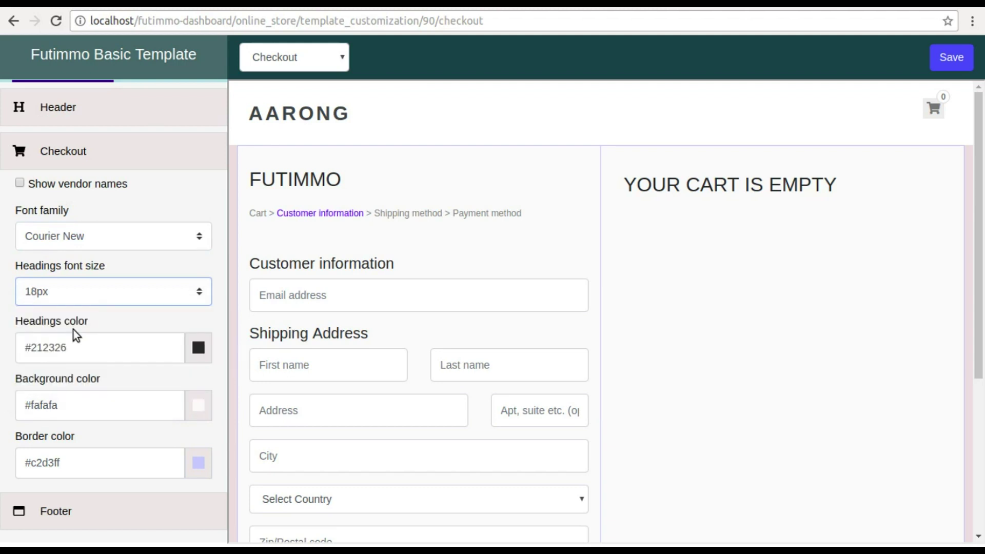
- Colour checkout headings #2161c2, background #ded9d9 and borders #5d79c2, then save
click(199, 347)
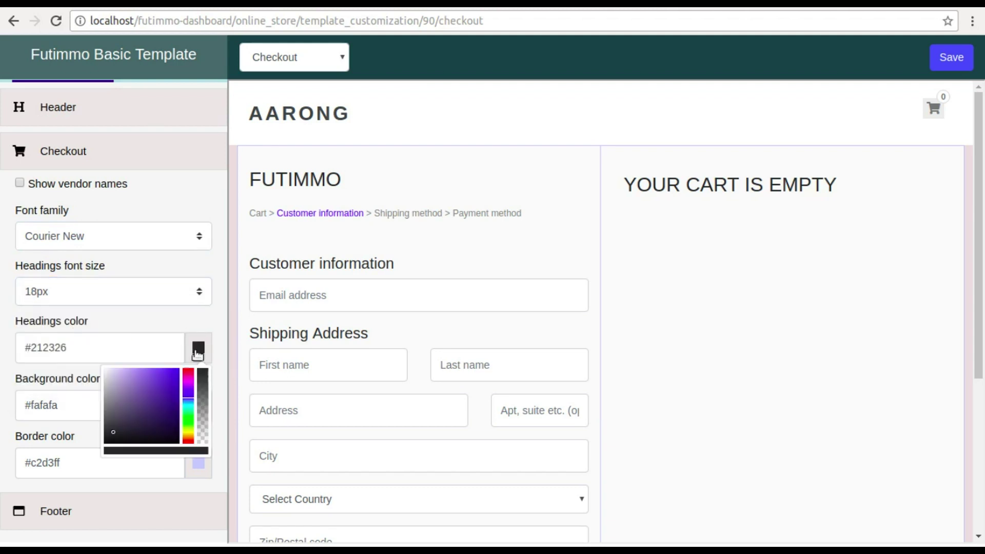
click(167, 385)
click(168, 336)
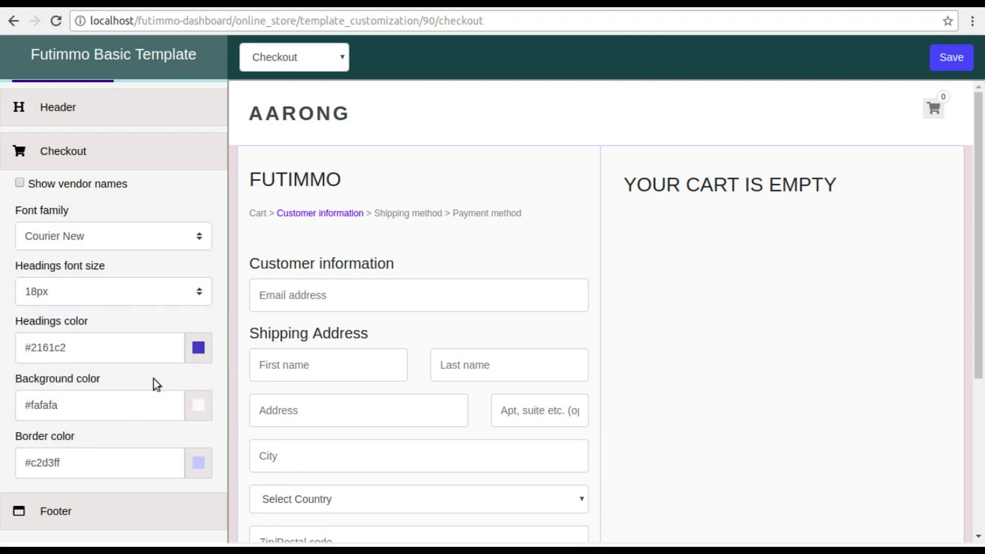
click(200, 411)
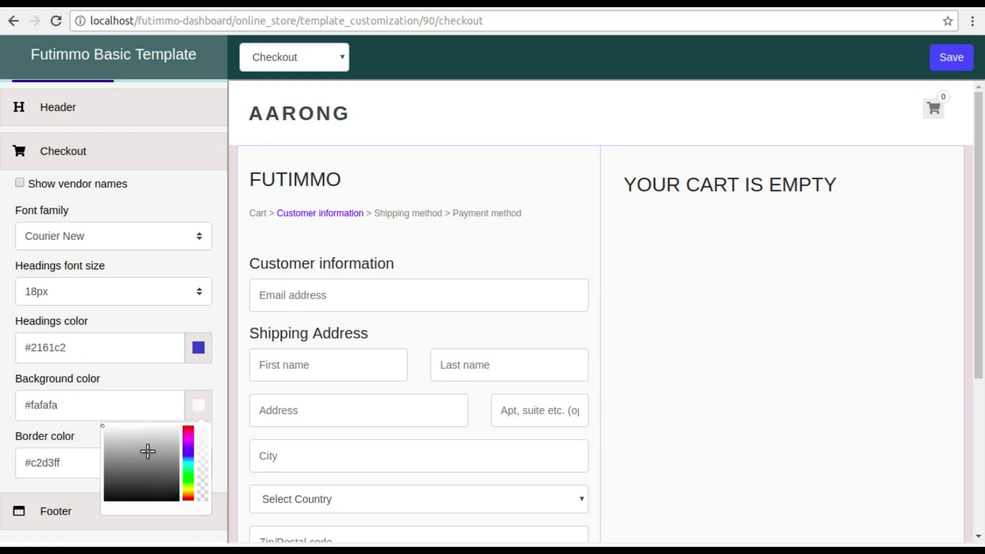
click(147, 451)
drag(118, 436, 103, 435)
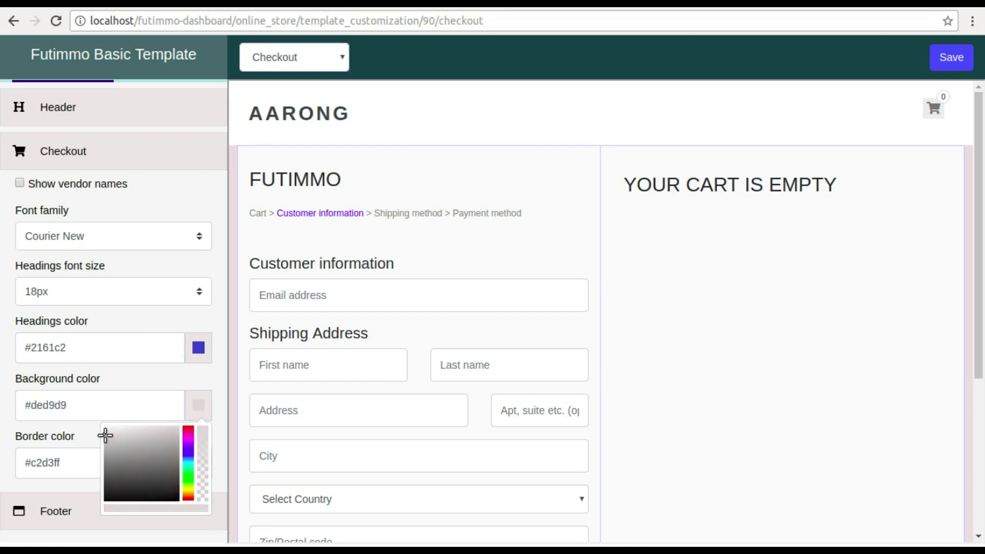
click(144, 385)
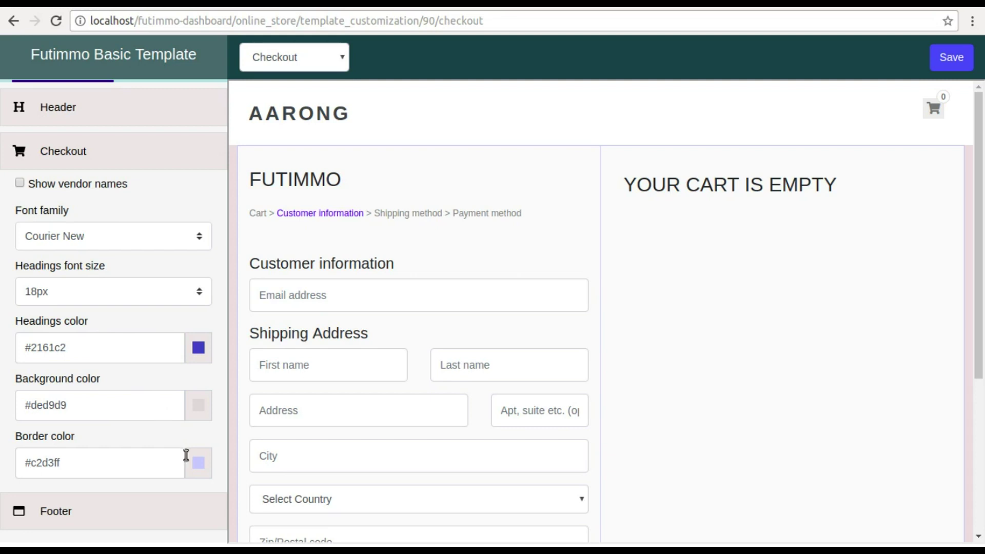
click(198, 463)
click(146, 500)
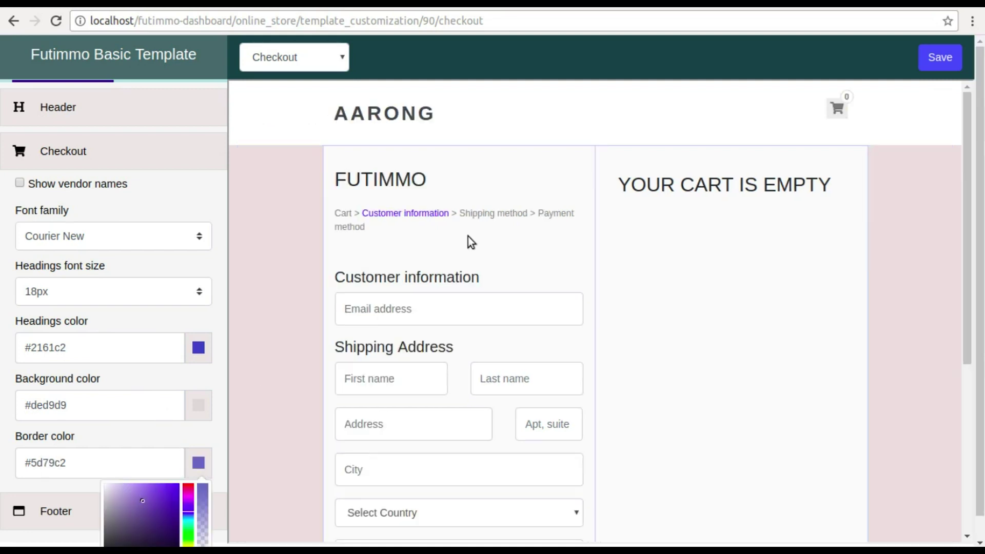
click(930, 61)
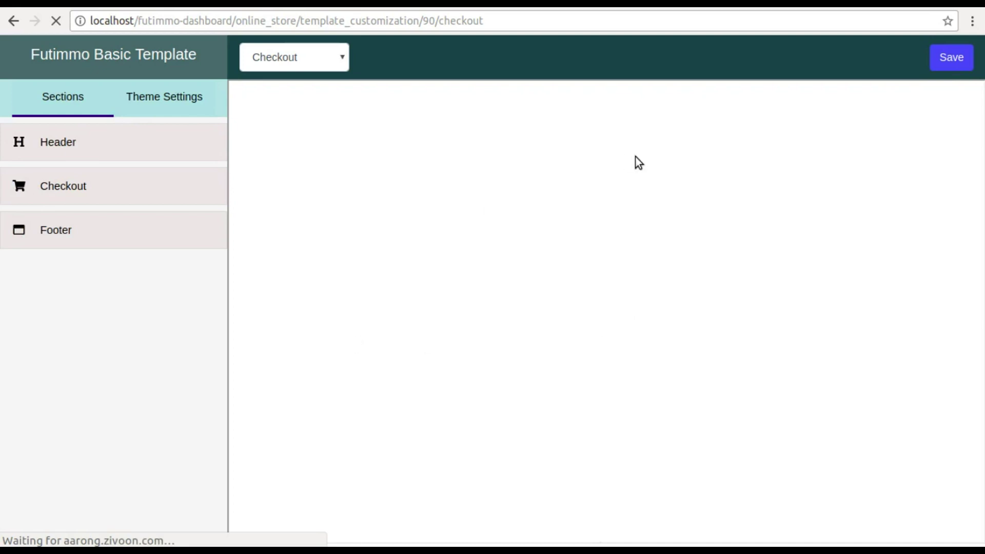
- Switch the template editor from the page dropdown to the Page template
scroll(635, 157, down, 3)
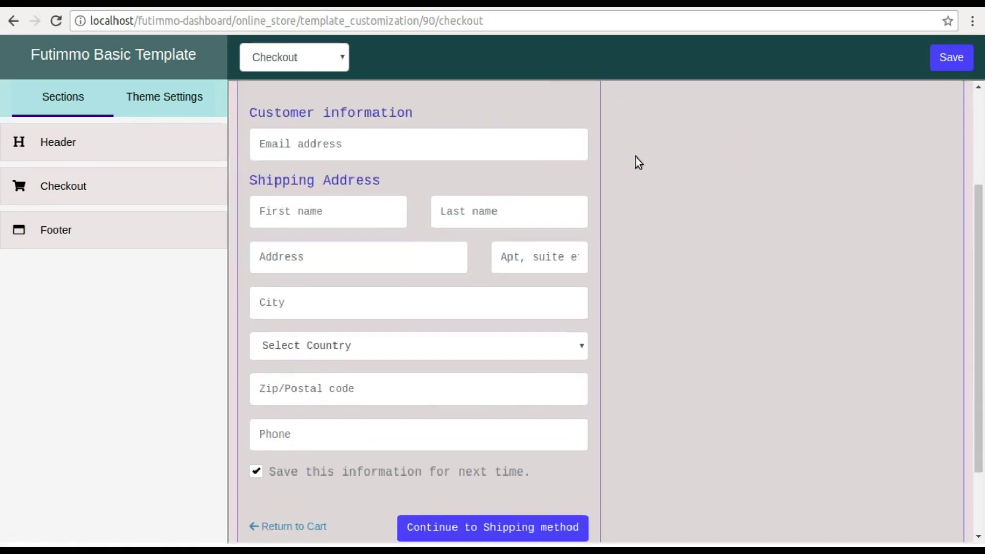
scroll(635, 156, down, 2)
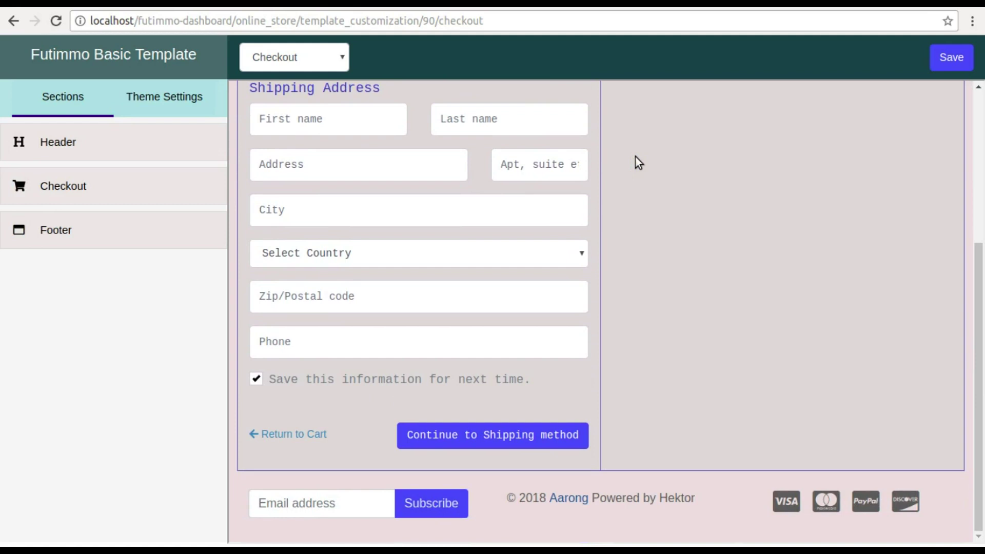
drag(976, 279, 967, 138)
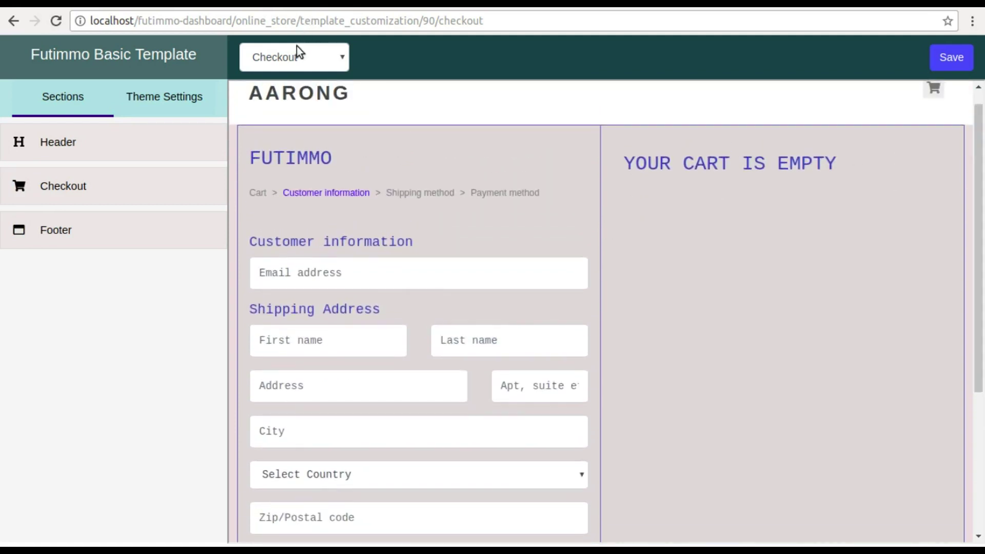
click(297, 46)
click(265, 189)
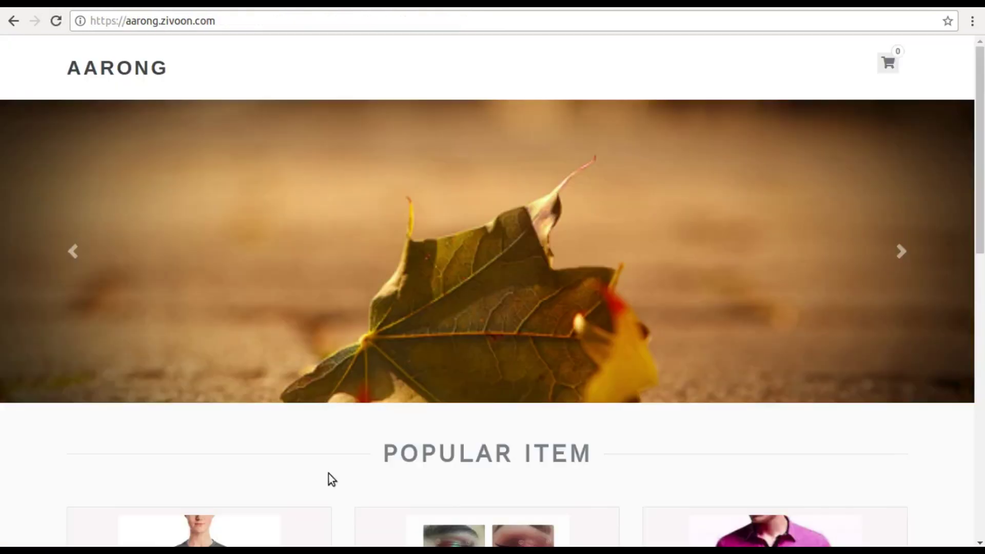
- Open the Enhanced Matte Paper Poster and choose size 12×16
scroll(407, 315, down, 10)
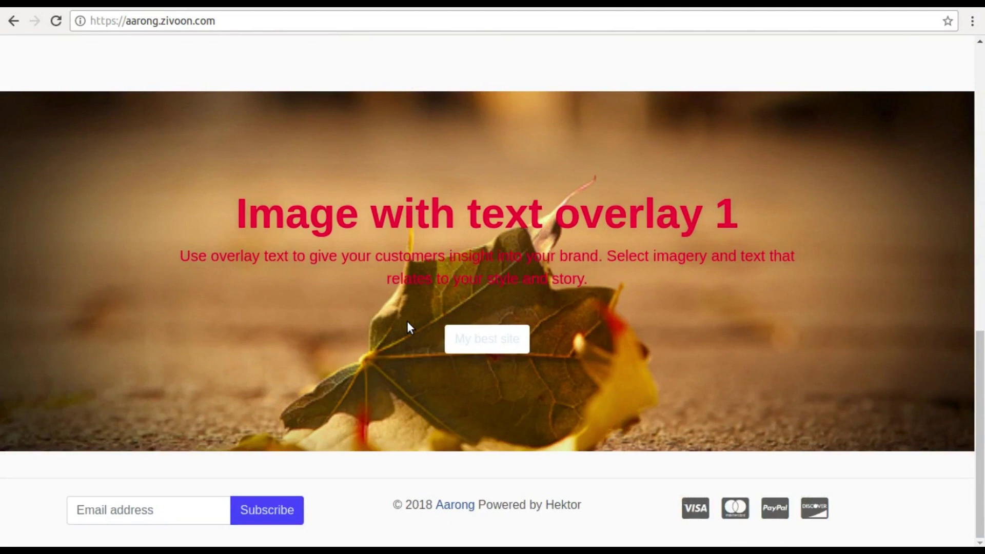
scroll(407, 321, up, 10)
click(246, 366)
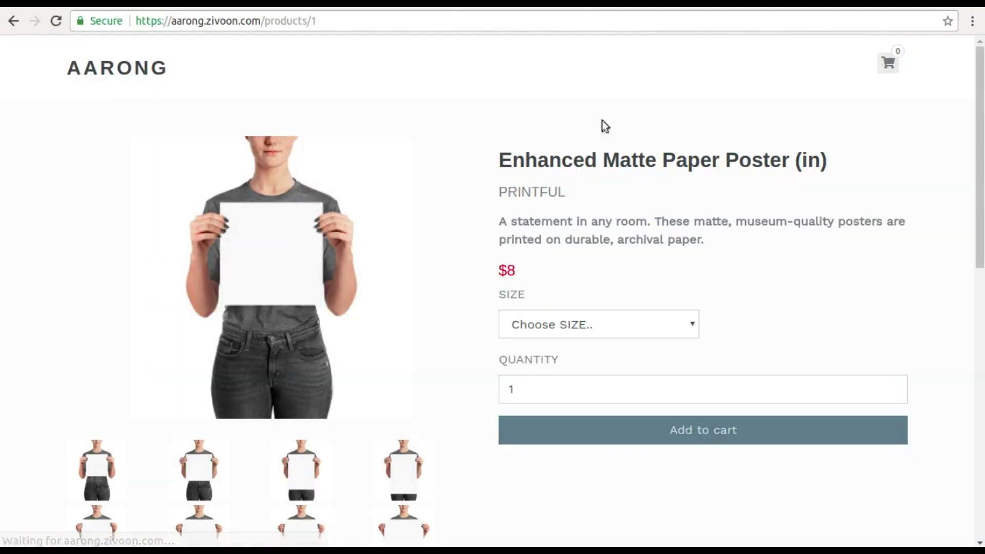
click(601, 332)
click(538, 393)
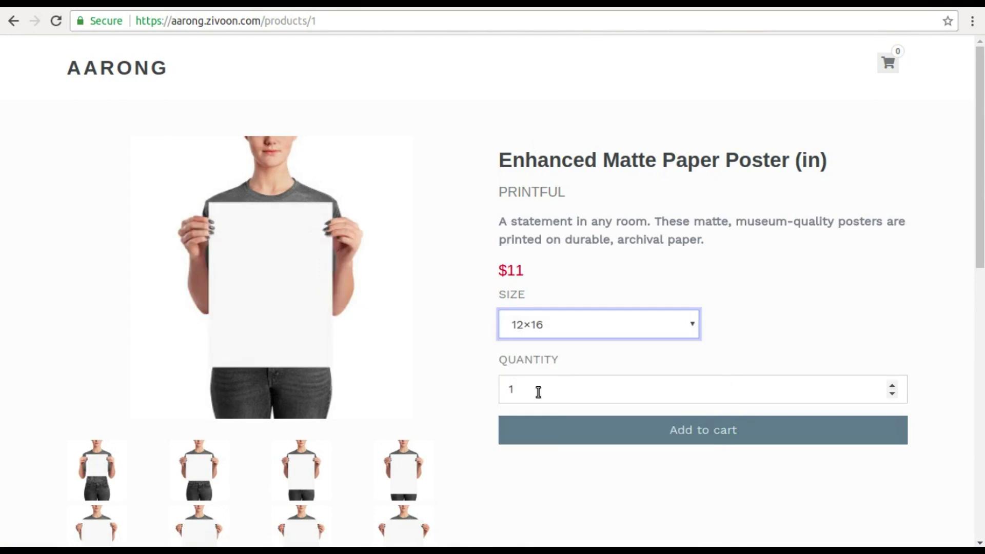
- Add 100 posters to the cart and continue shopping
click(542, 394)
text(00)
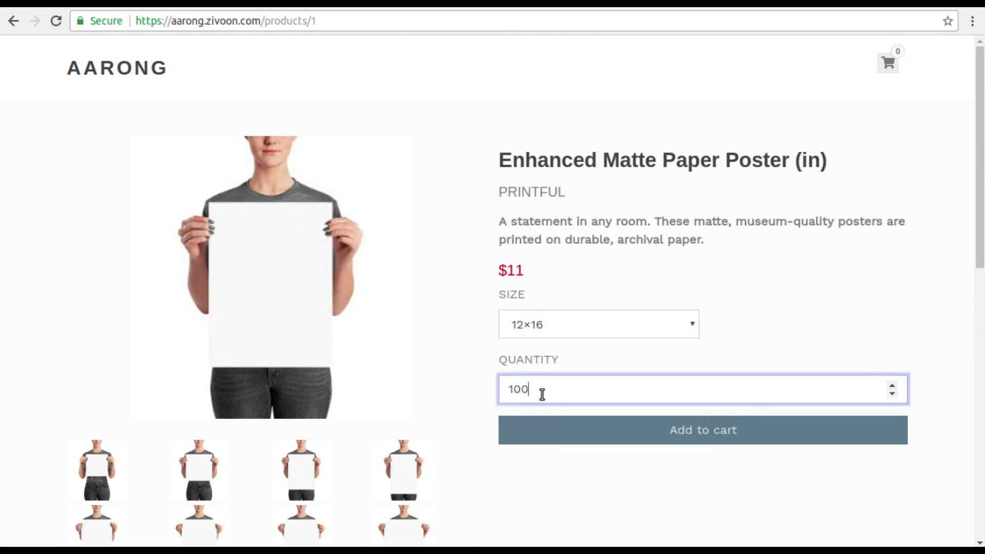
click(635, 427)
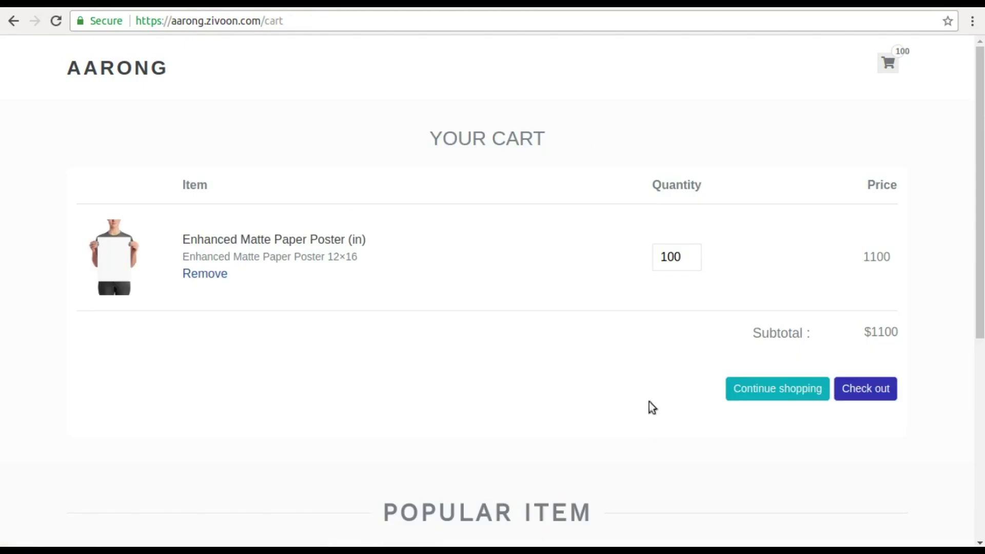
click(762, 389)
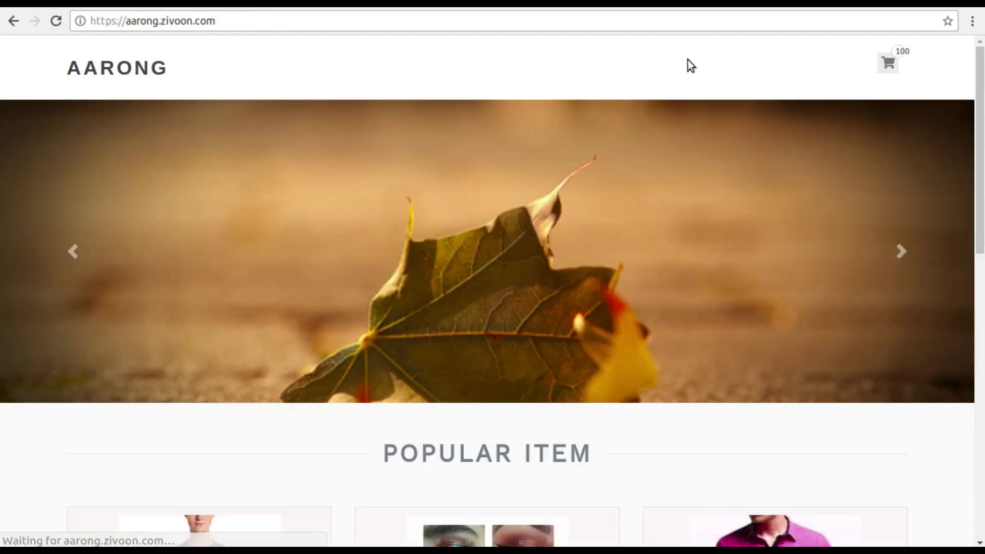
- Open the Cotton shirt and choose colour RED in size XL
scroll(470, 254, down, 5)
click(735, 346)
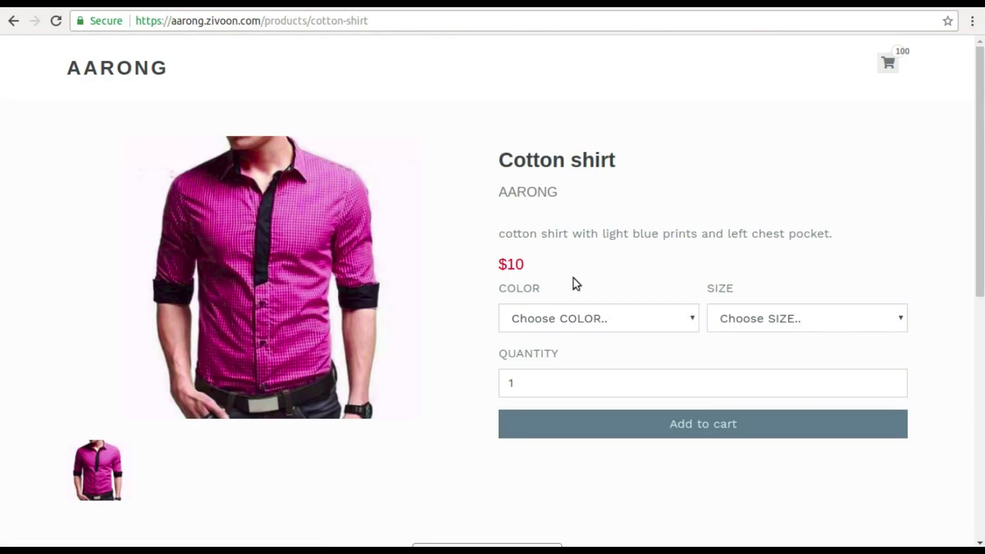
click(558, 318)
click(552, 355)
click(718, 324)
click(728, 356)
- Add 10 shirts to the cart, raise the quantity to 11, and check out
click(560, 389)
text(0)
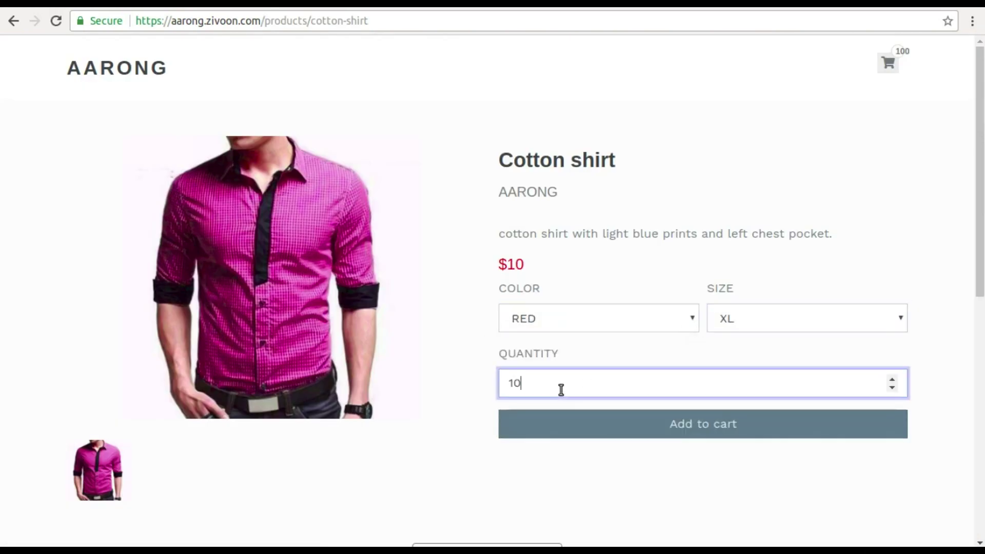
click(715, 430)
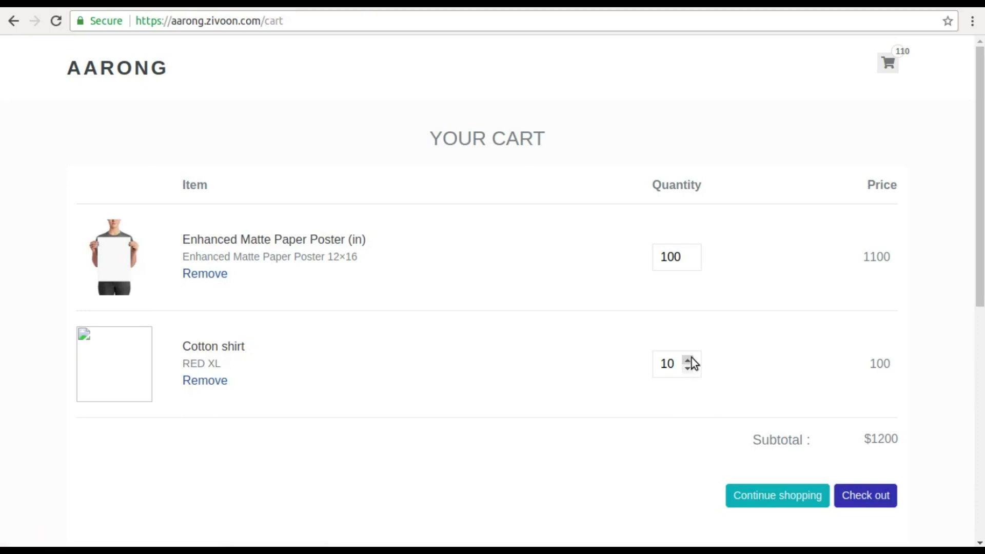
click(690, 359)
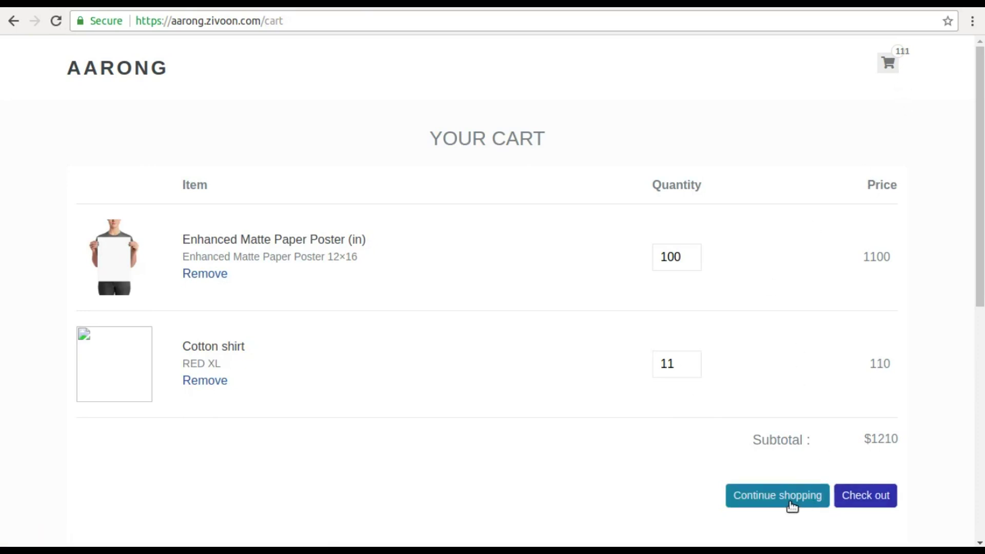
click(853, 501)
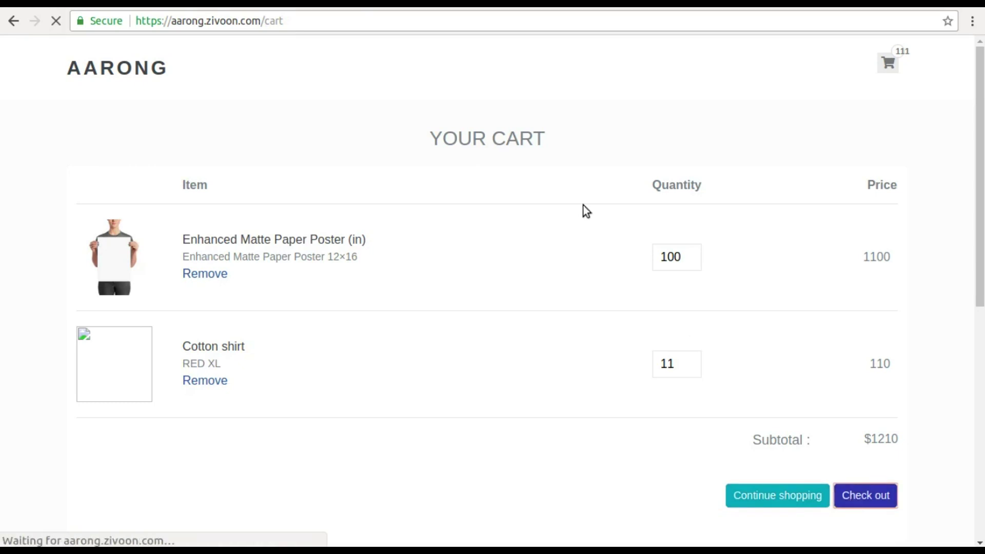
- Check the cart_products records, then set the shipping country to United States and province Georgia
click(377, 7)
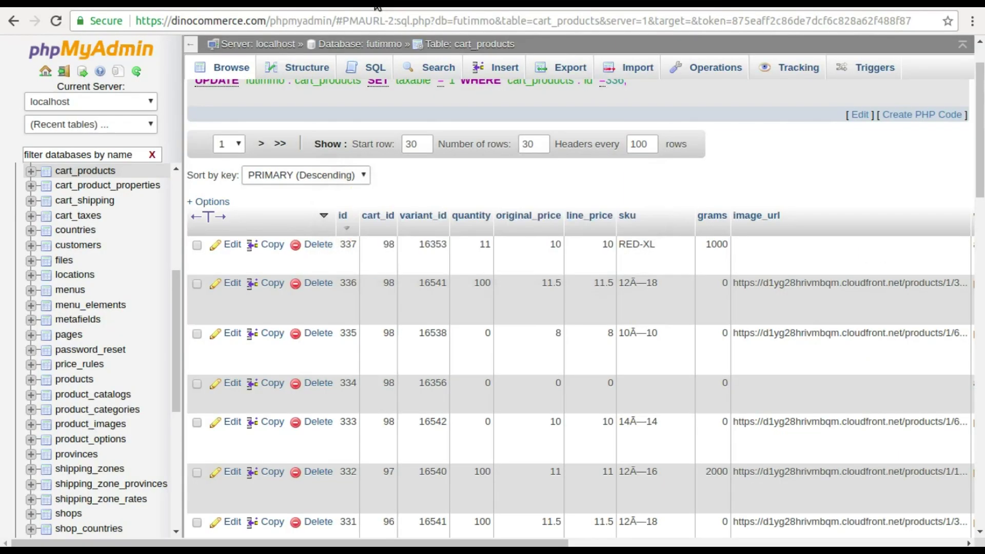
key(ctrl+Tab)
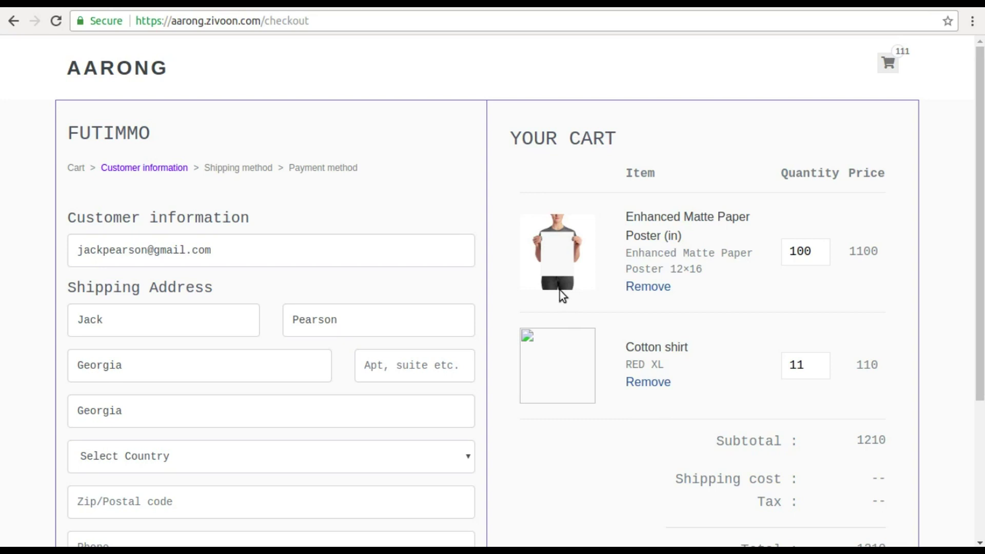
scroll(337, 298, down, 4)
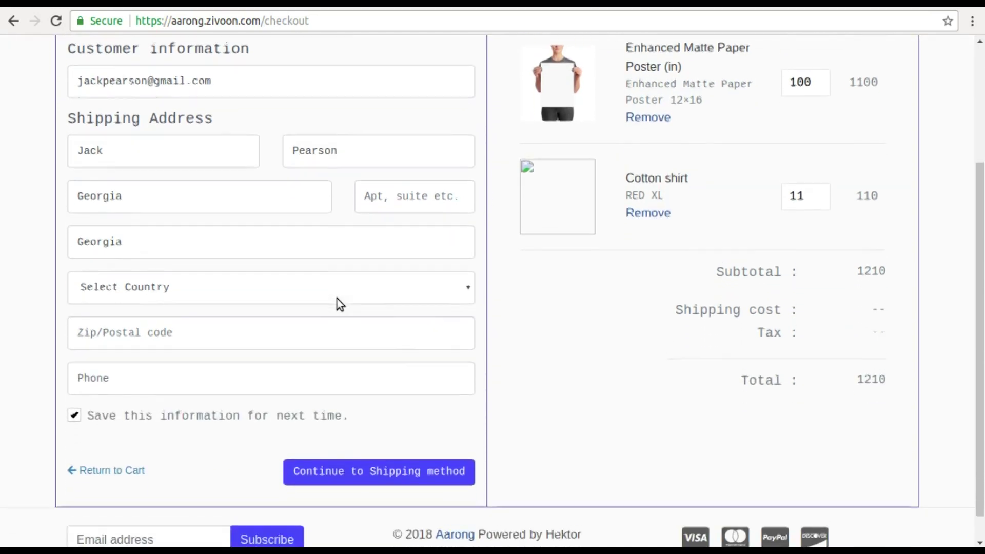
click(195, 266)
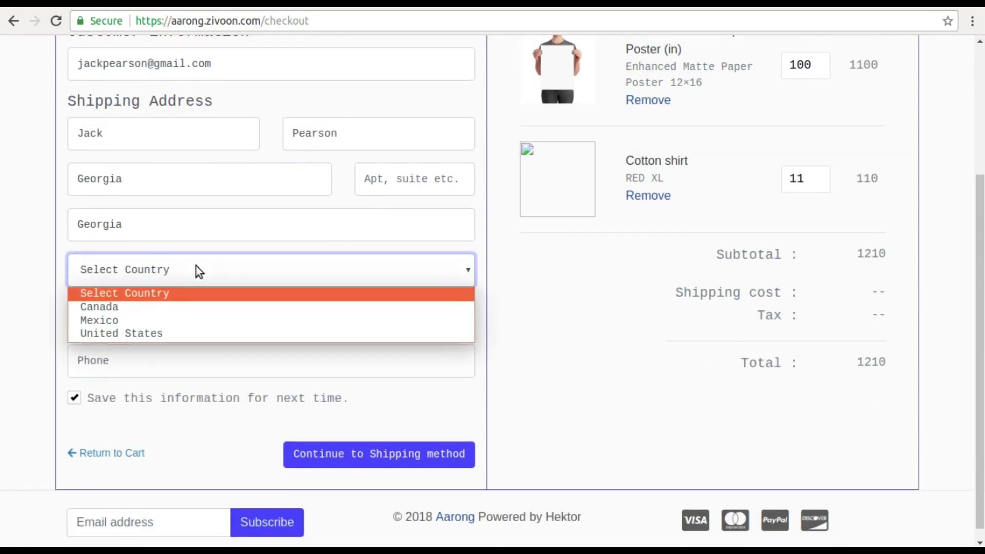
click(130, 333)
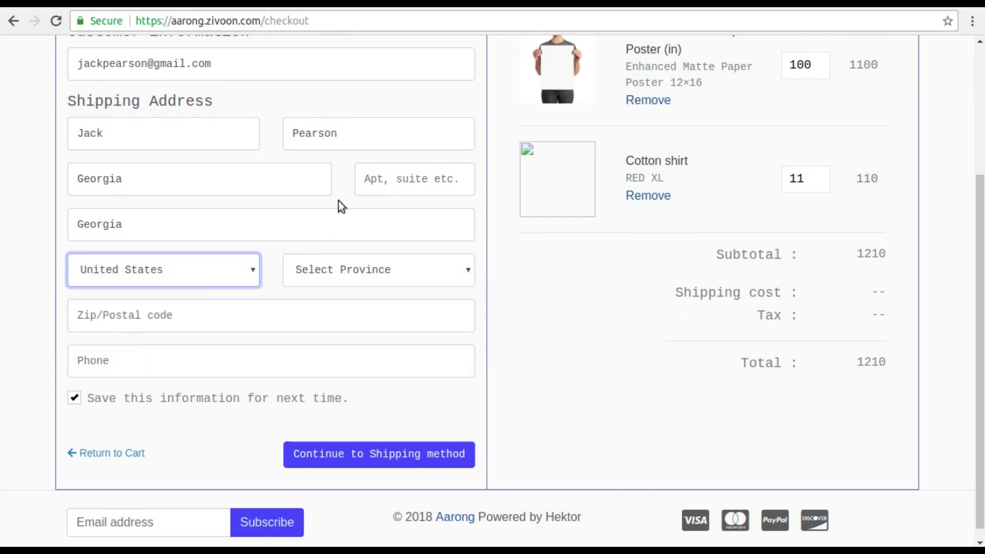
click(343, 276)
click(334, 304)
- Enter the zip code and phone number, then continue to the shipping method
click(205, 322)
text(12344)
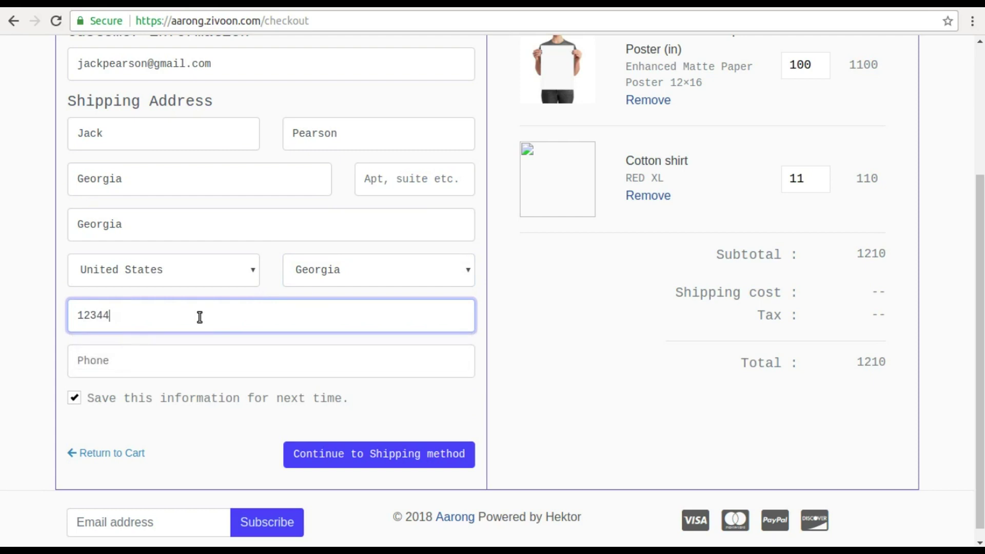
click(162, 356)
text(76767)
text(7787)
click(333, 453)
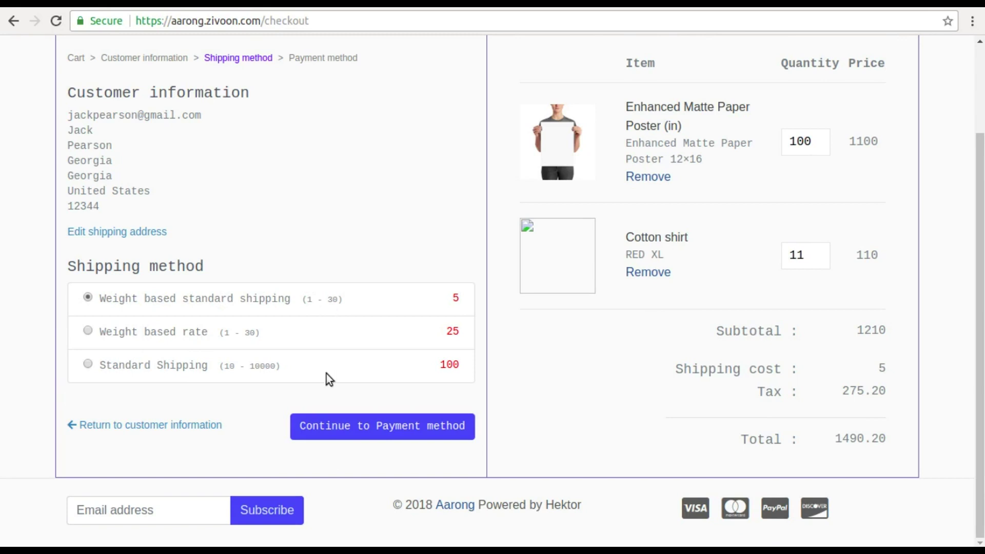
- Compare shipping rates, keep Weight based standard shipping, and continue to payment
click(88, 331)
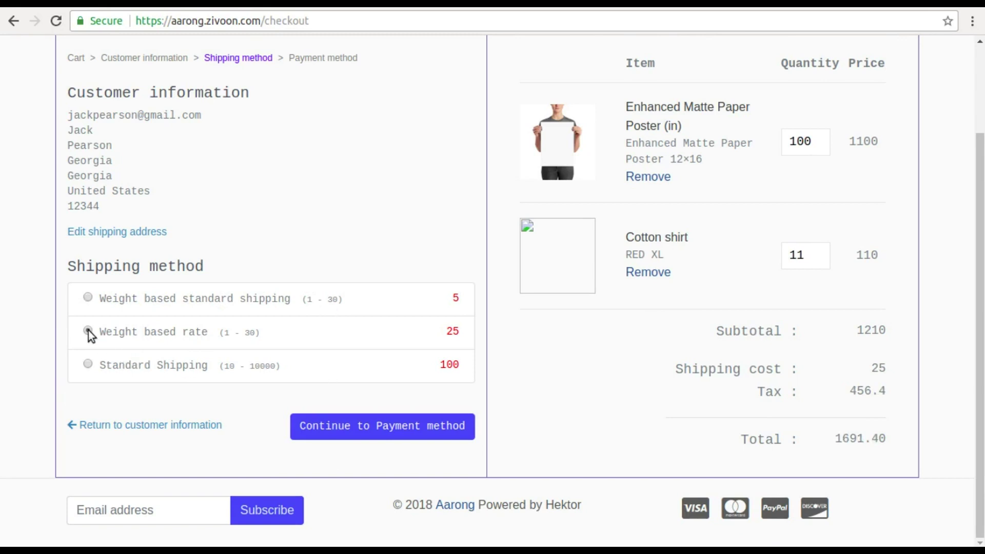
click(88, 365)
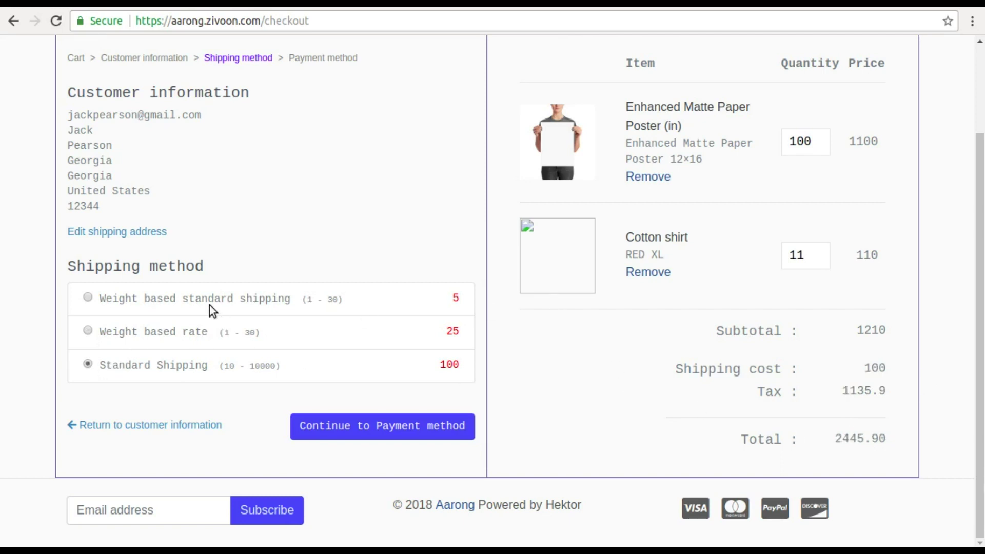
click(88, 297)
click(348, 430)
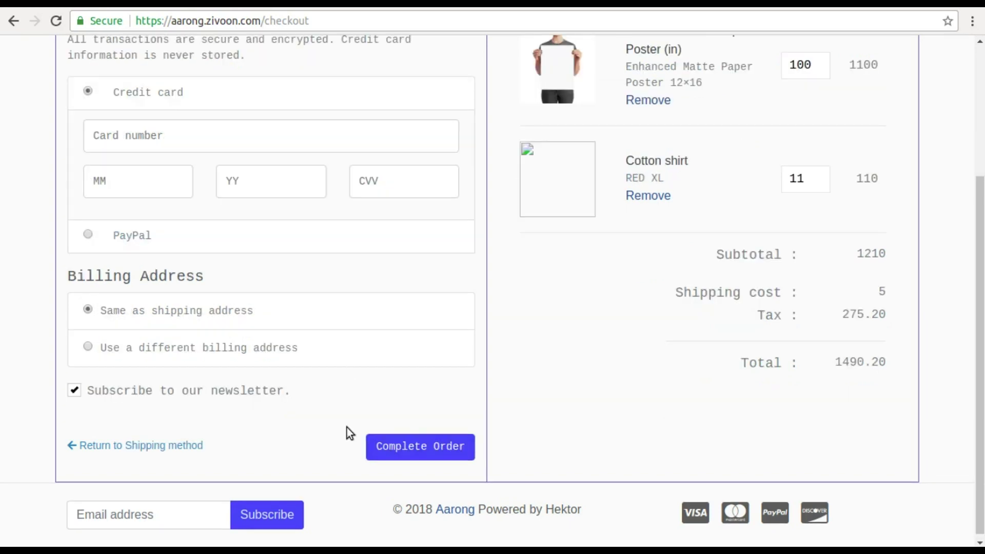
- Fill the card details from the saved card and enter the security code
scroll(235, 360, up, 3)
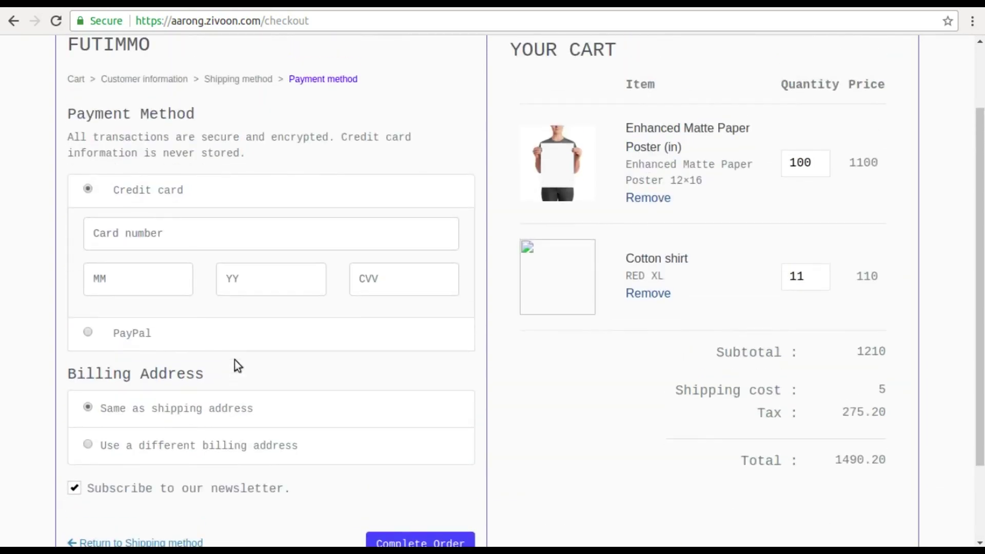
click(195, 234)
text(4242424242424242)
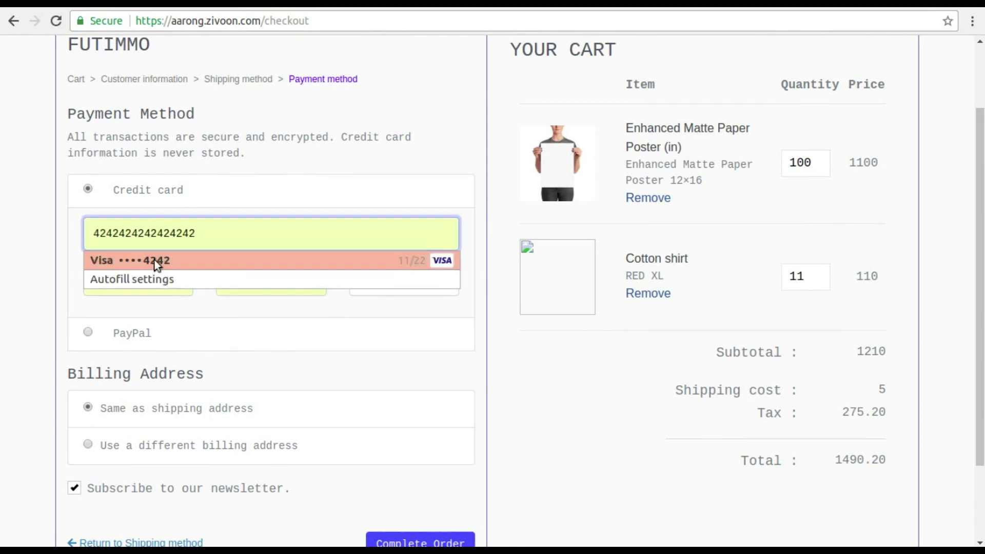
click(158, 260)
click(370, 277)
text(111)
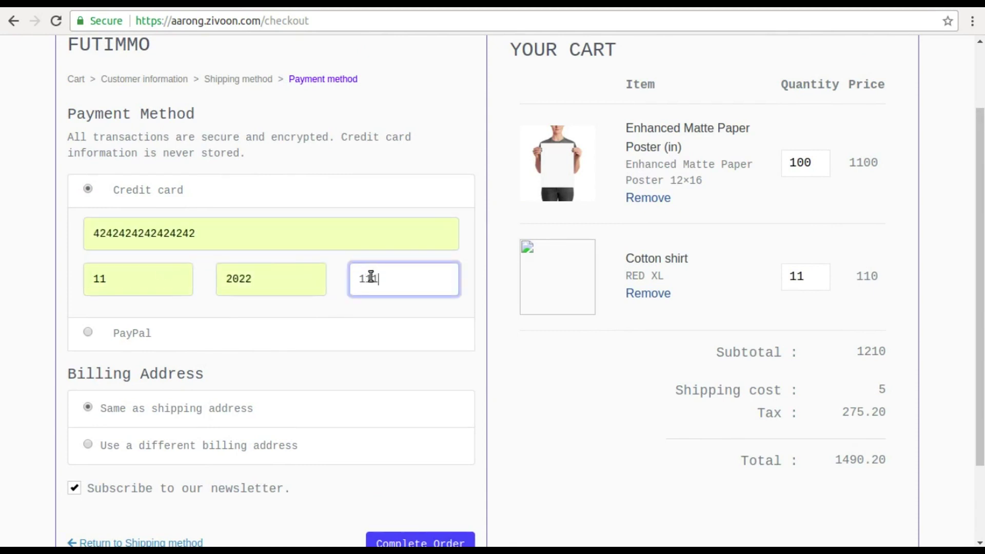
scroll(131, 389, up, 2)
scroll(292, 421, down, 4)
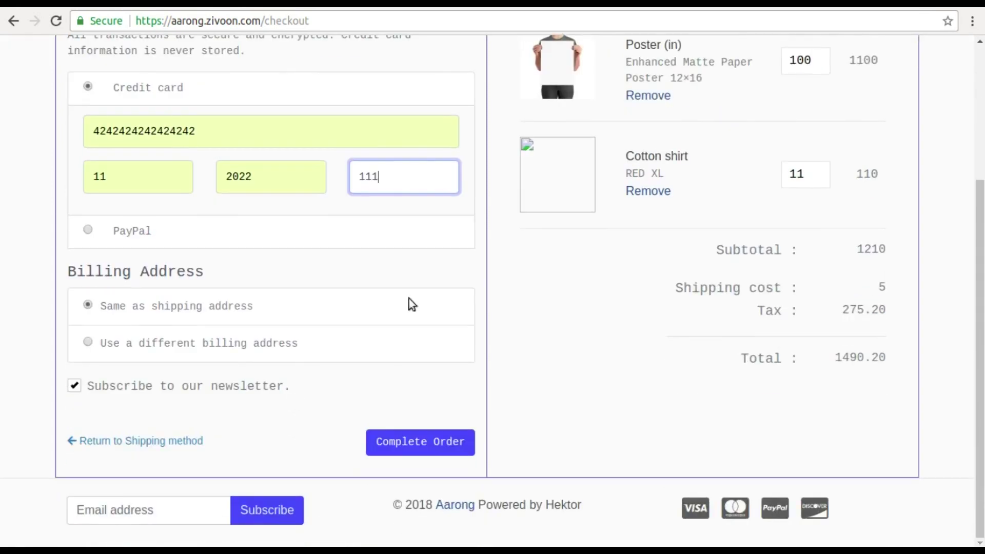